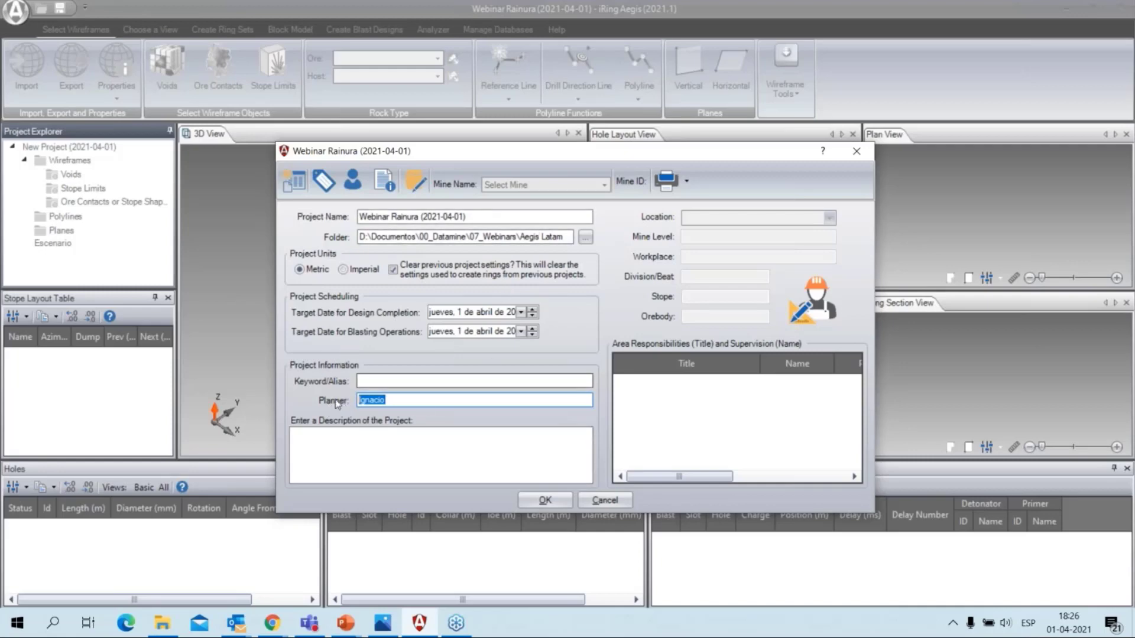
- Confirm the project settings for Webinar Rainura (2021-04-01), keeping metric units and the entered planner
double_click(396, 400)
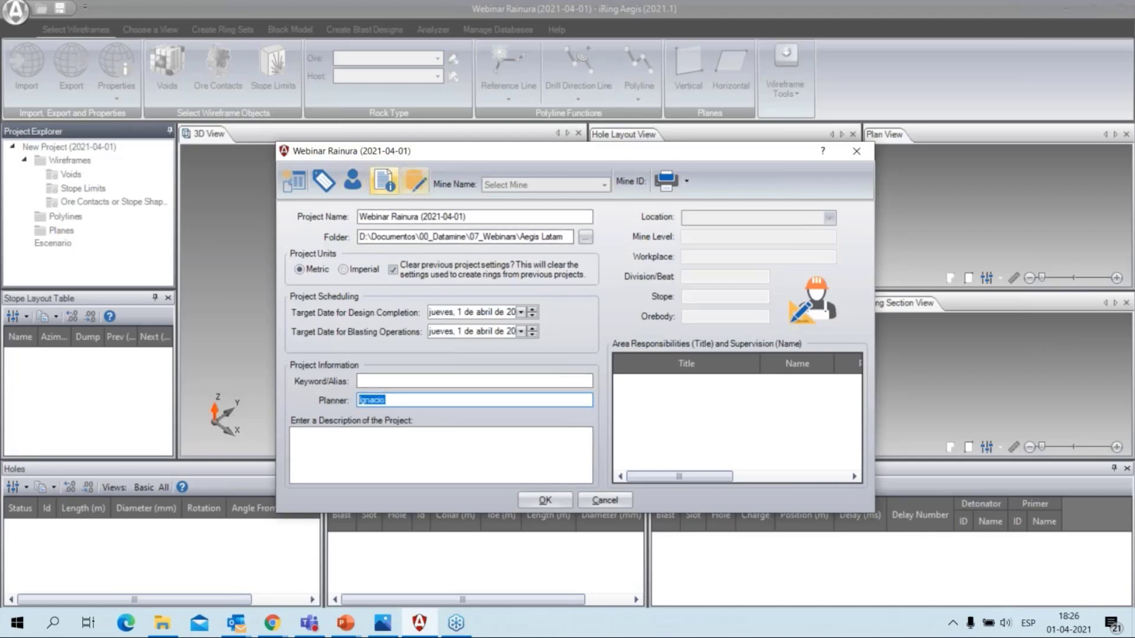
left_click(547, 501)
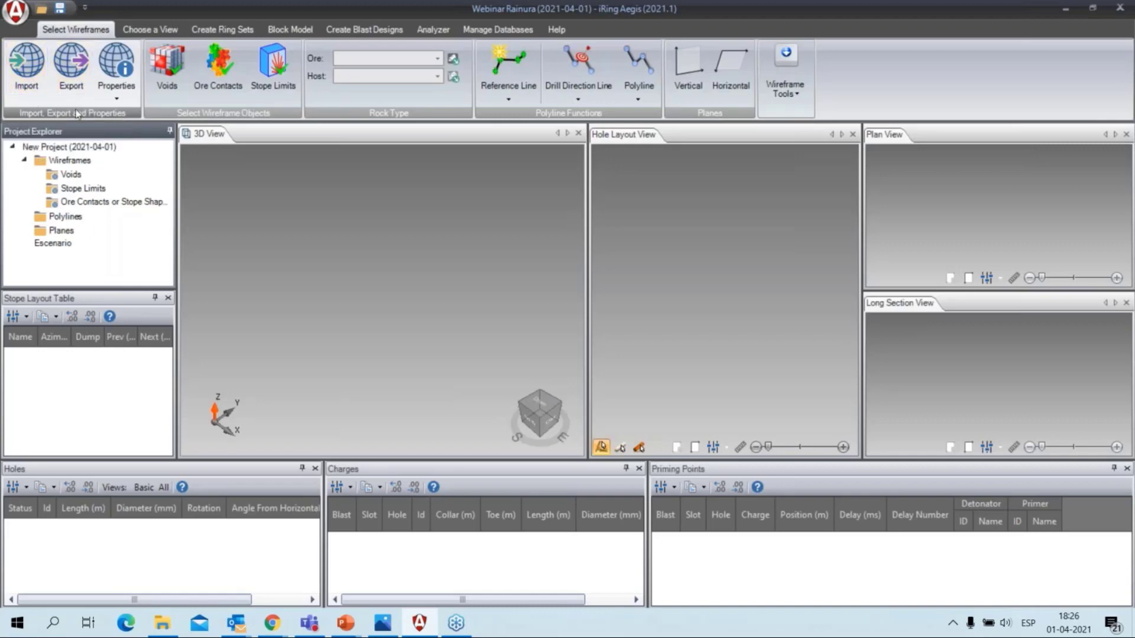
- Add Galerias_pt.dm, Galerias_tr.dm, Stopes_pt.dm and Stopes_tr.dm from the Aegis Latam folder to the wireframe import list
left_click(27, 65)
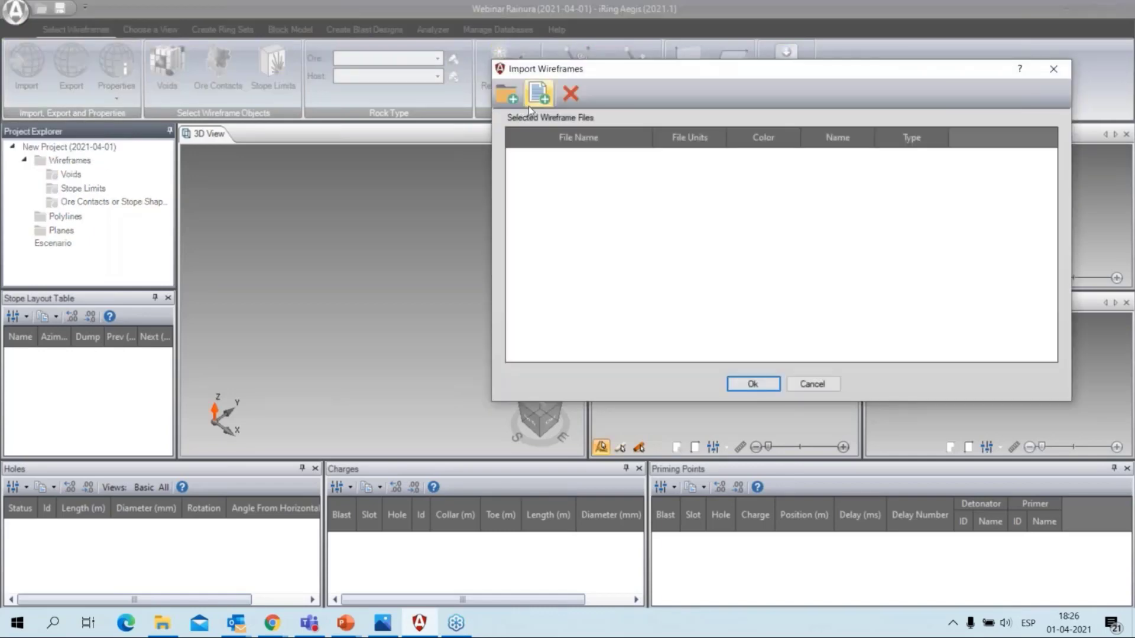
left_click(538, 93)
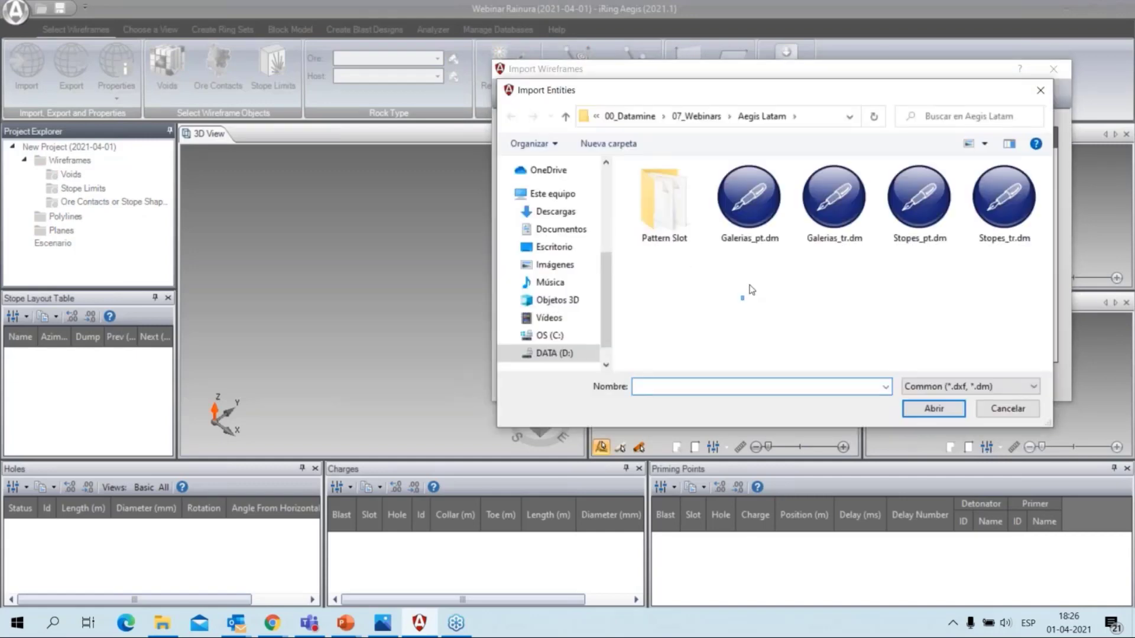
left_click_drag(743, 297, 869, 178)
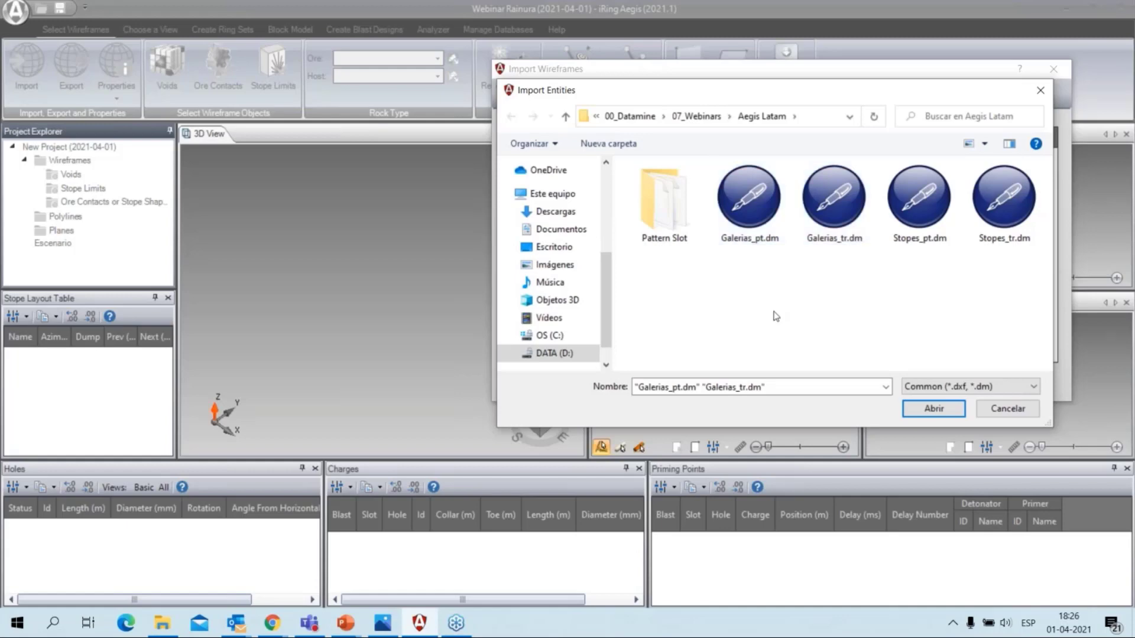
left_click_drag(773, 319, 994, 213)
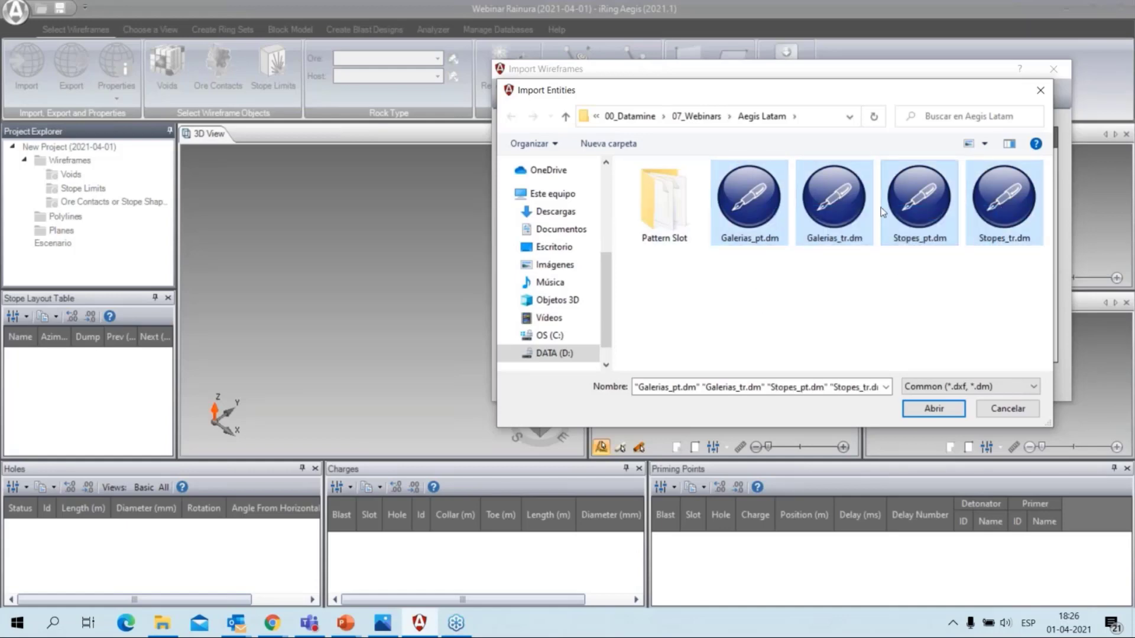
left_click(921, 415)
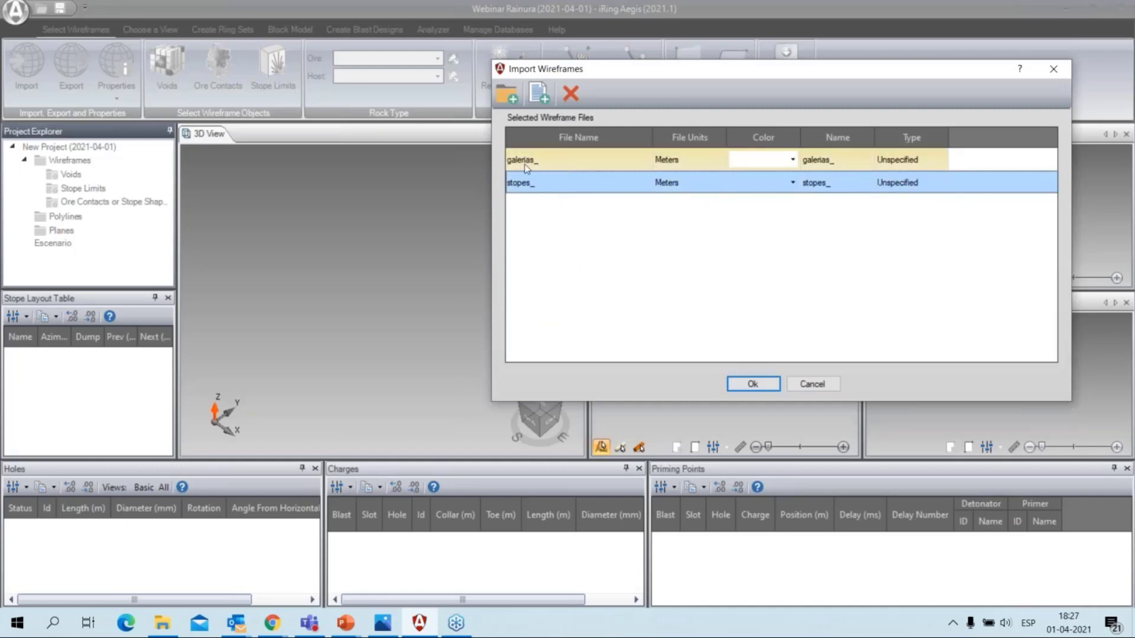
- Give the galerias_ wireframe the standard red colour and set its type to Void
left_click(566, 164)
left_click(793, 161)
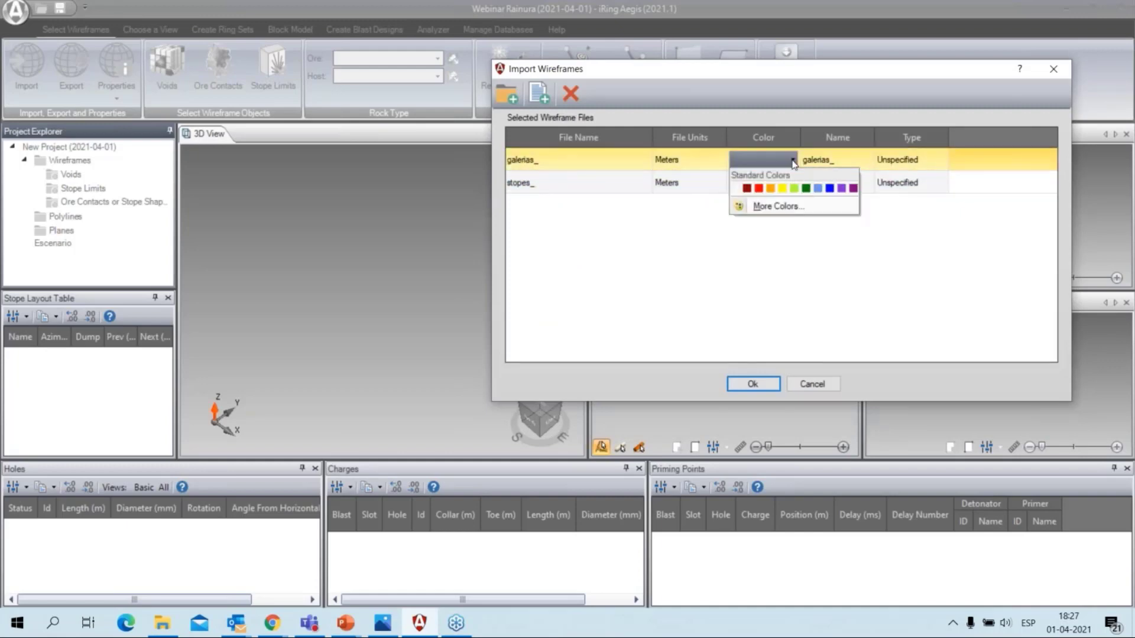
left_click(792, 160)
left_click(771, 159)
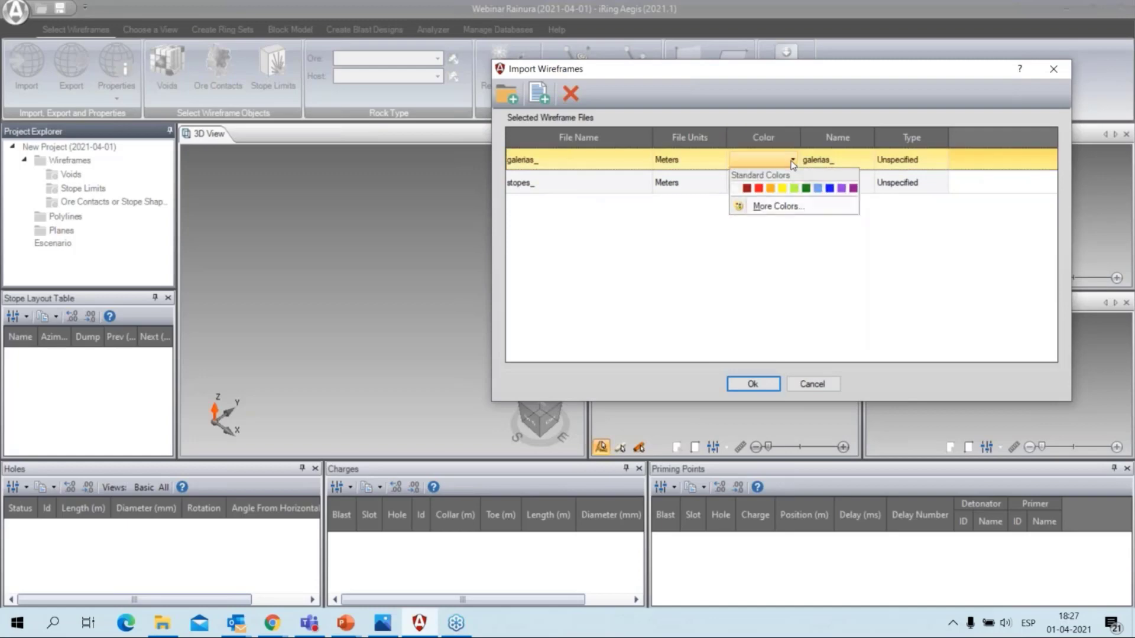
left_click(763, 190)
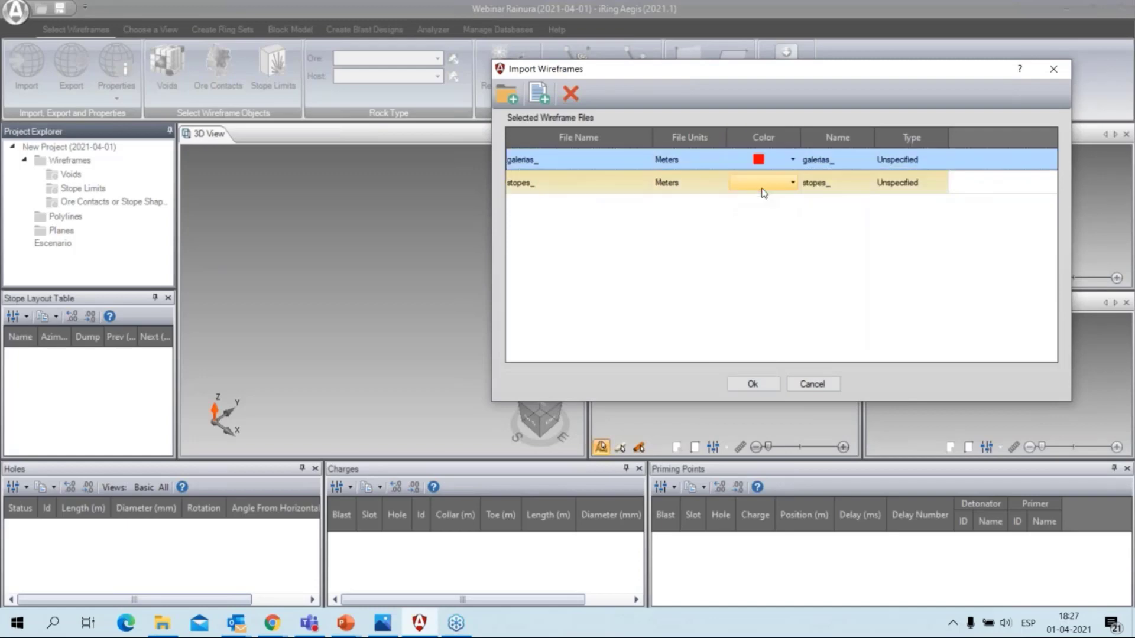
left_click(926, 164)
left_click(938, 160)
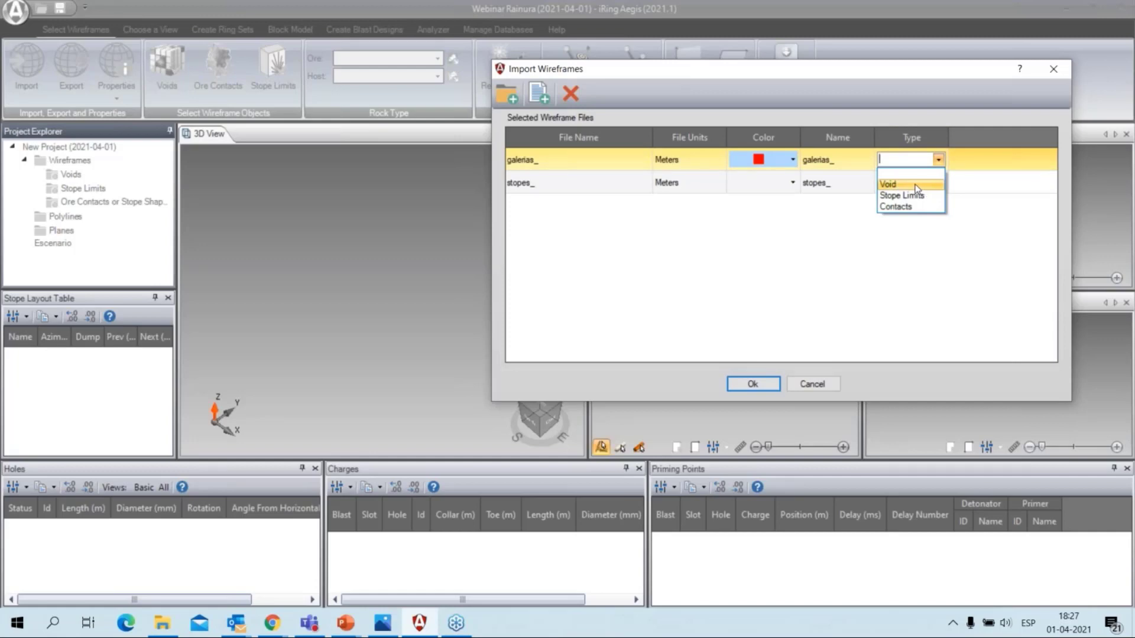
left_click(915, 184)
- Give the stopes_ wireframe a light green colour, set its type to Stope Limits, and import both wireframes
left_click(532, 184)
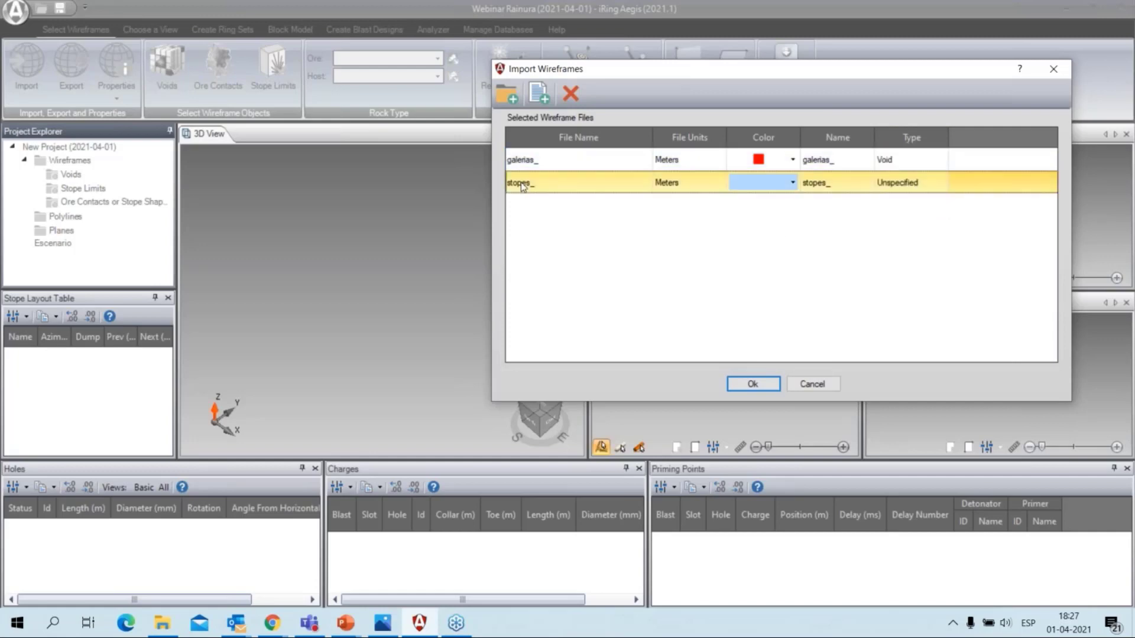
left_click(786, 183)
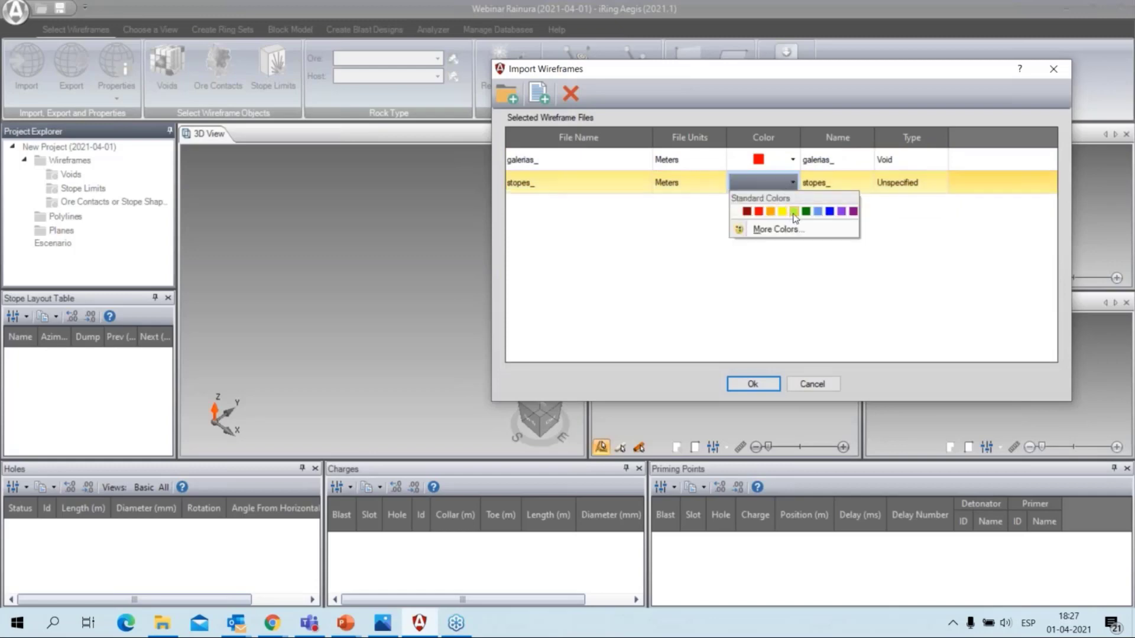
left_click(794, 212)
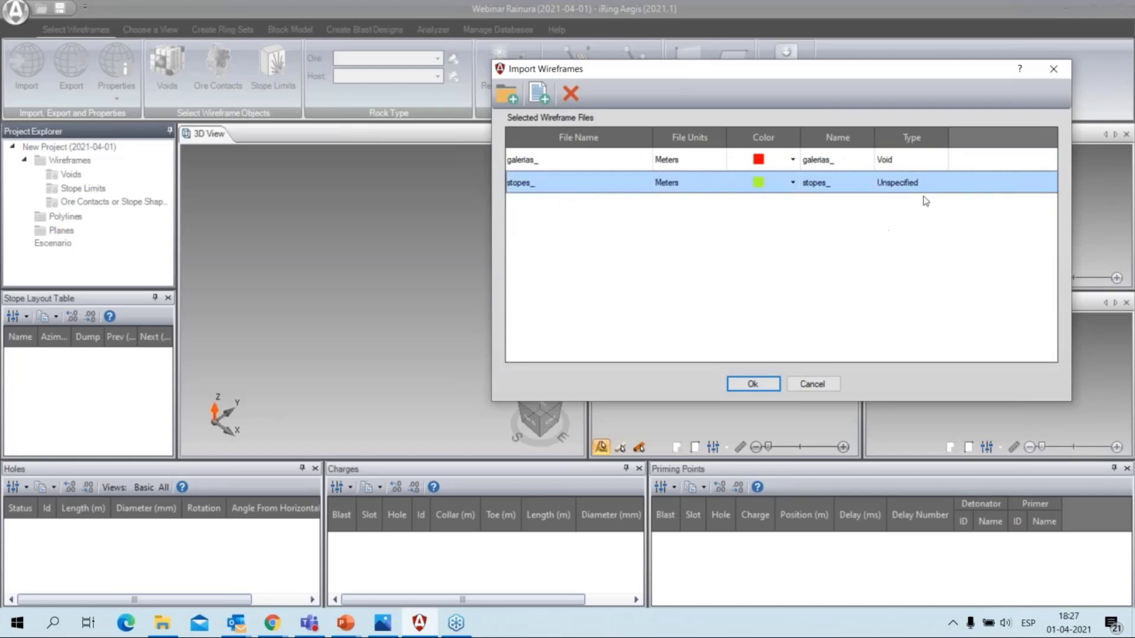
left_click(940, 185)
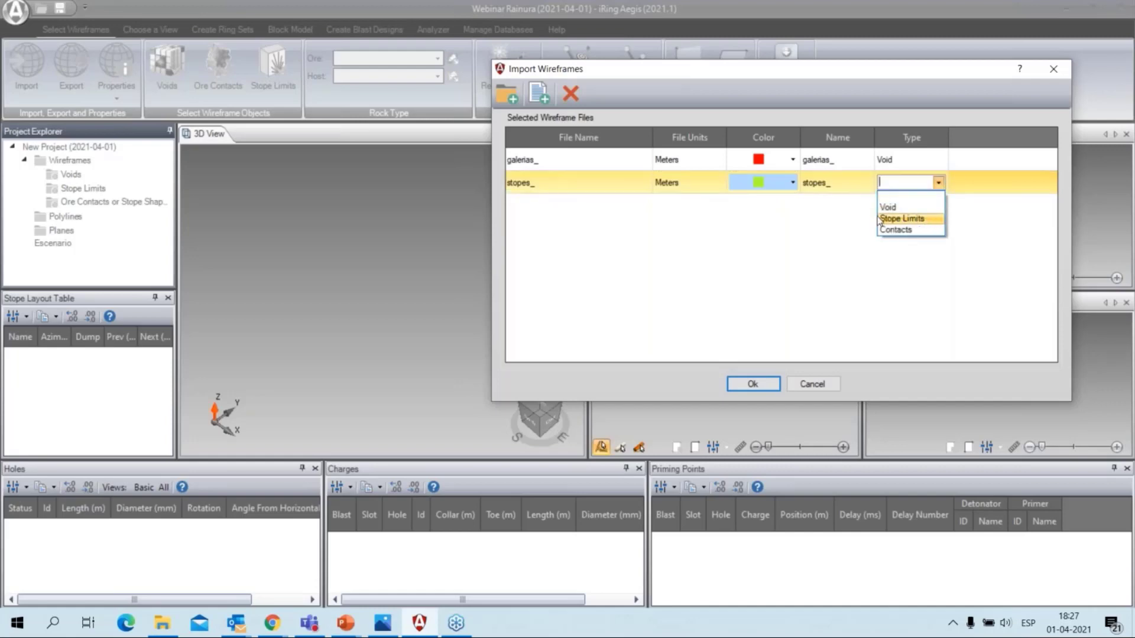
left_click(918, 220)
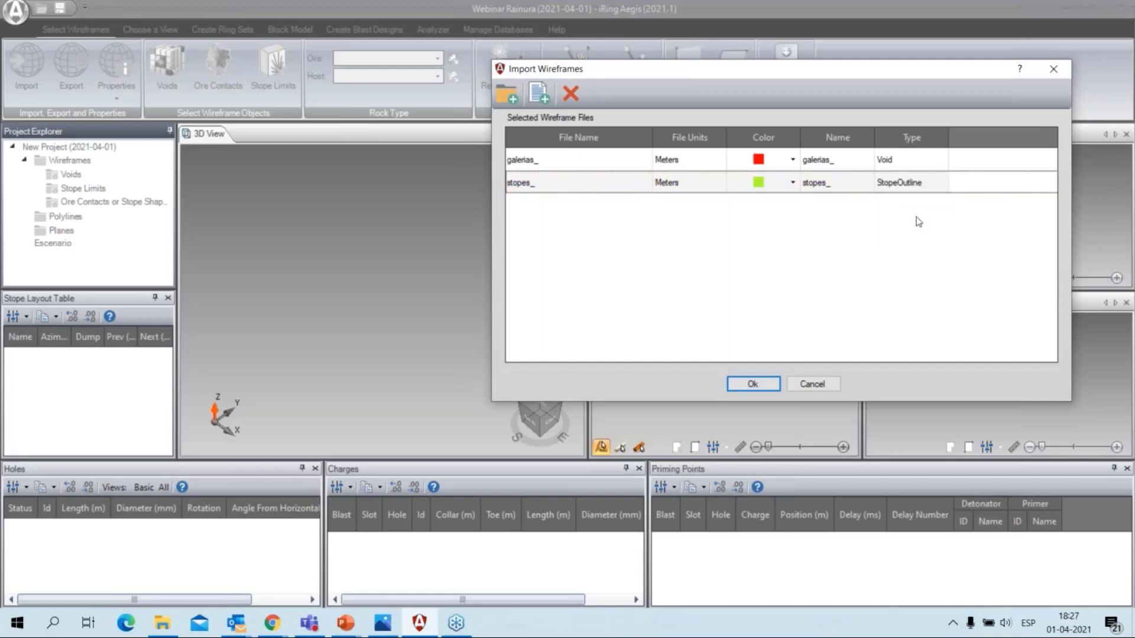
left_click(937, 185)
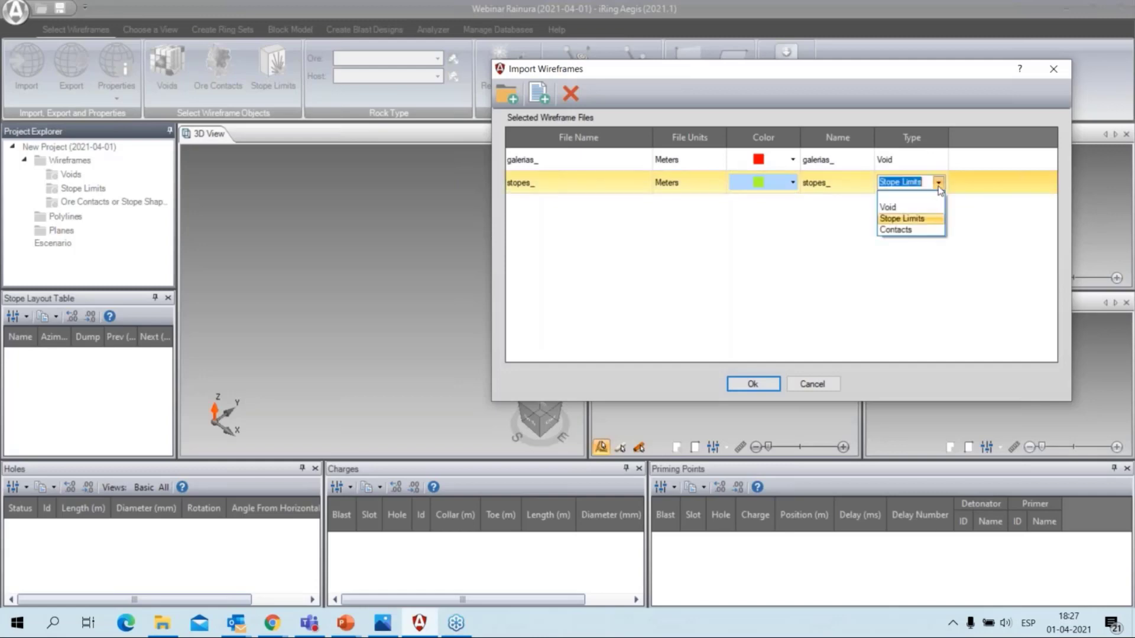
left_click(918, 219)
left_click(761, 385)
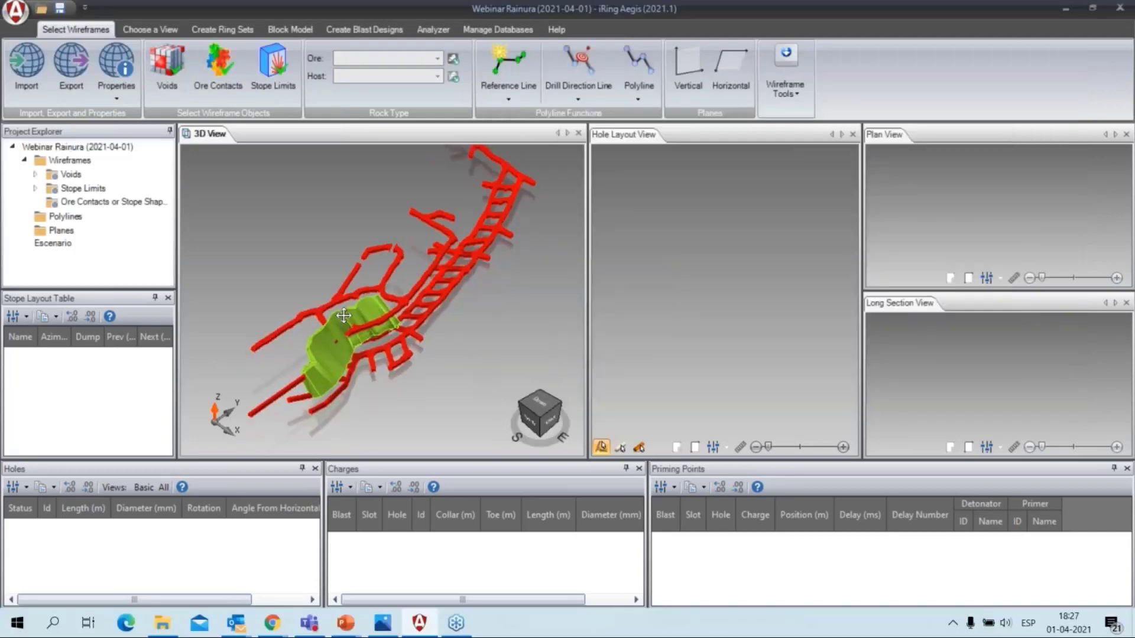
- Examine the imported galleries and stopes in 3D and list the wireframes under Stope Limits
middle_click_drag(344, 315, 351, 308)
scroll(352, 318, "up", 5)
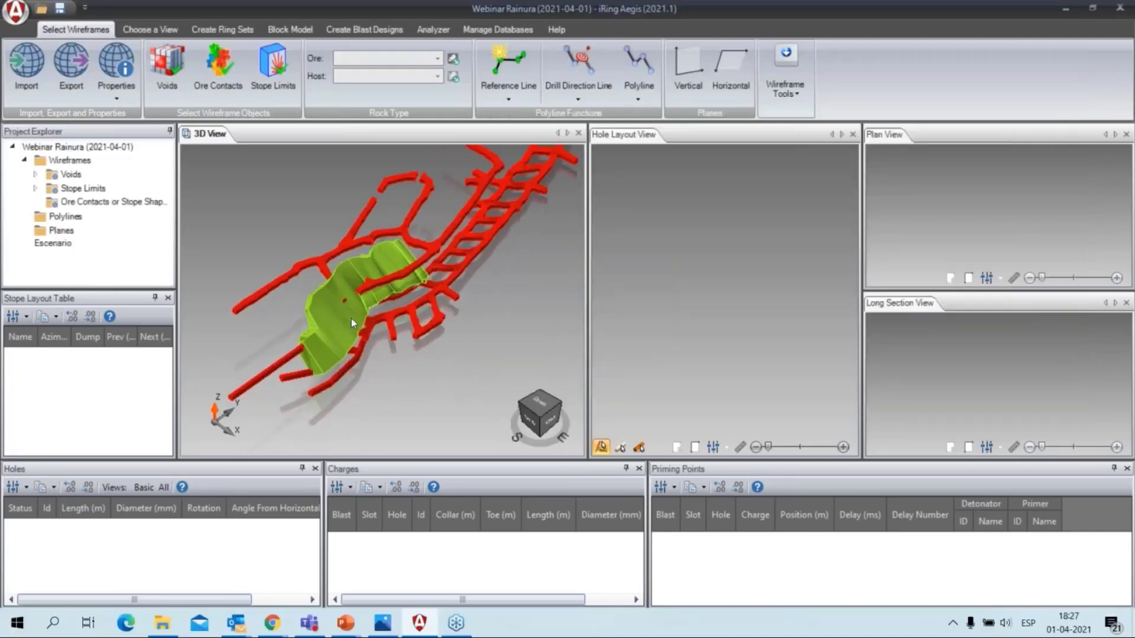
scroll(386, 341, "down", 2)
right_click_drag(387, 342, 403, 375)
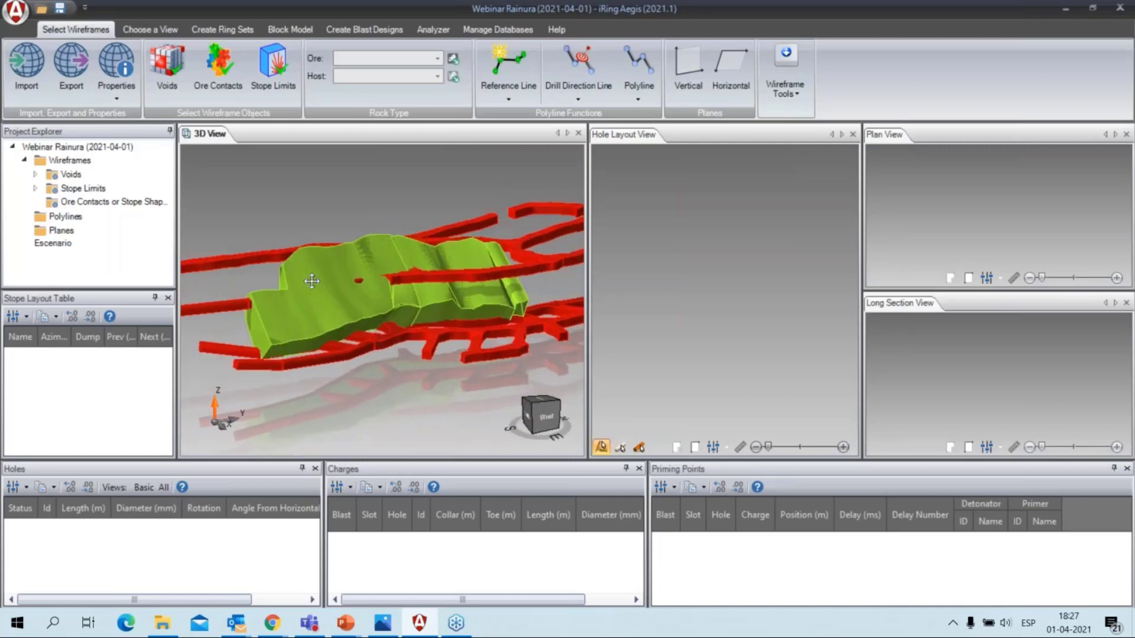
middle_click_drag(312, 279, 386, 259)
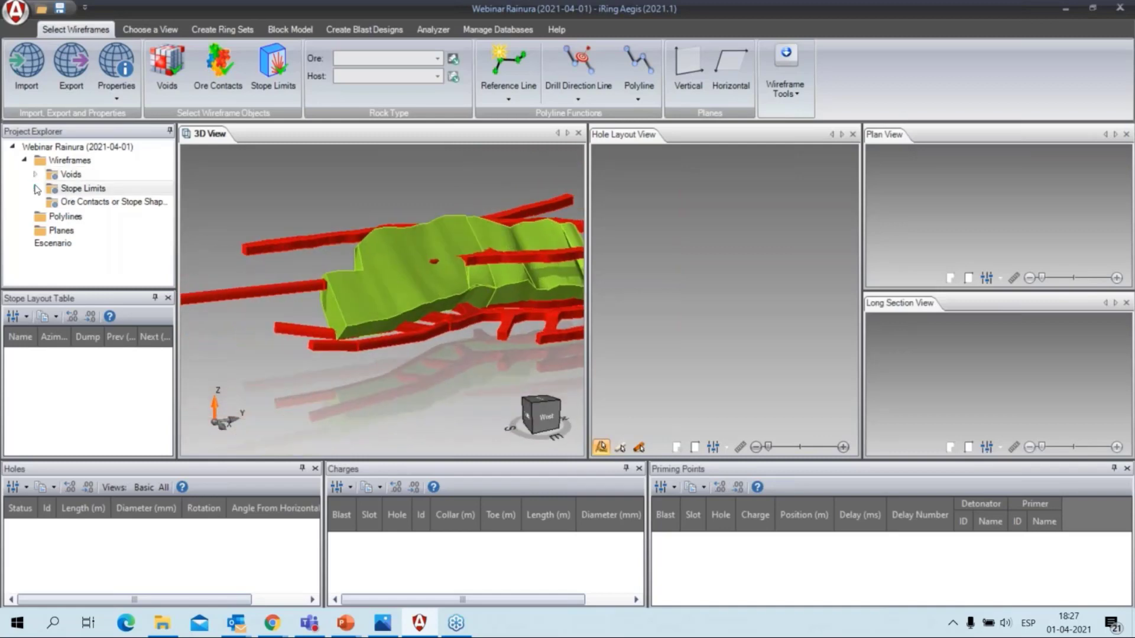
double_click(77, 188)
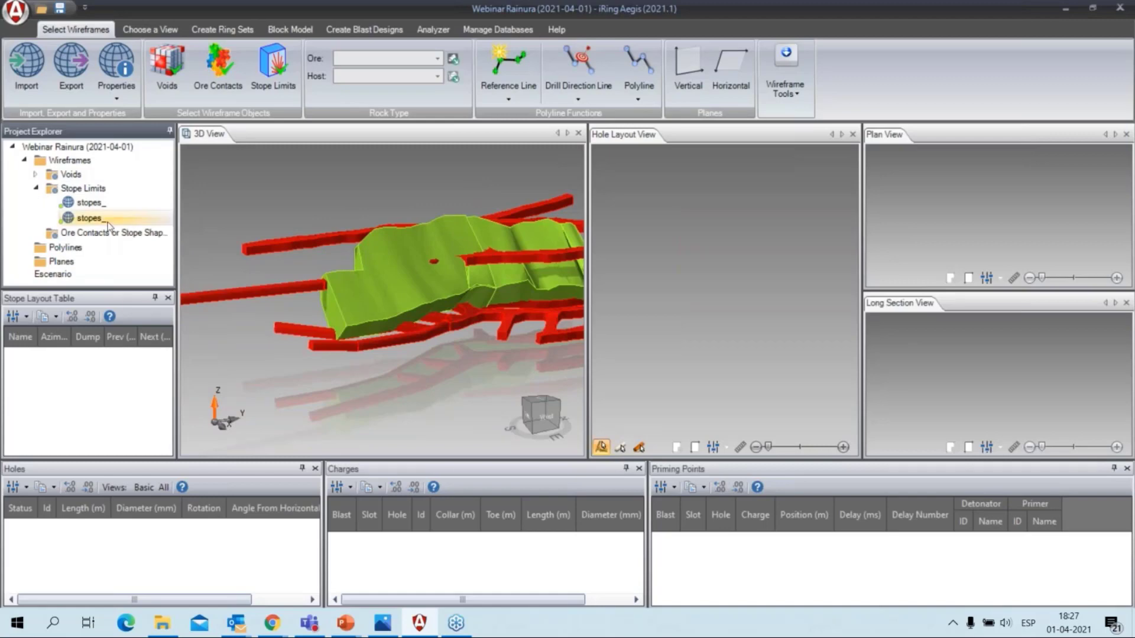
middle_click_drag(498, 320, 409, 335)
scroll(409, 334, "up", 3)
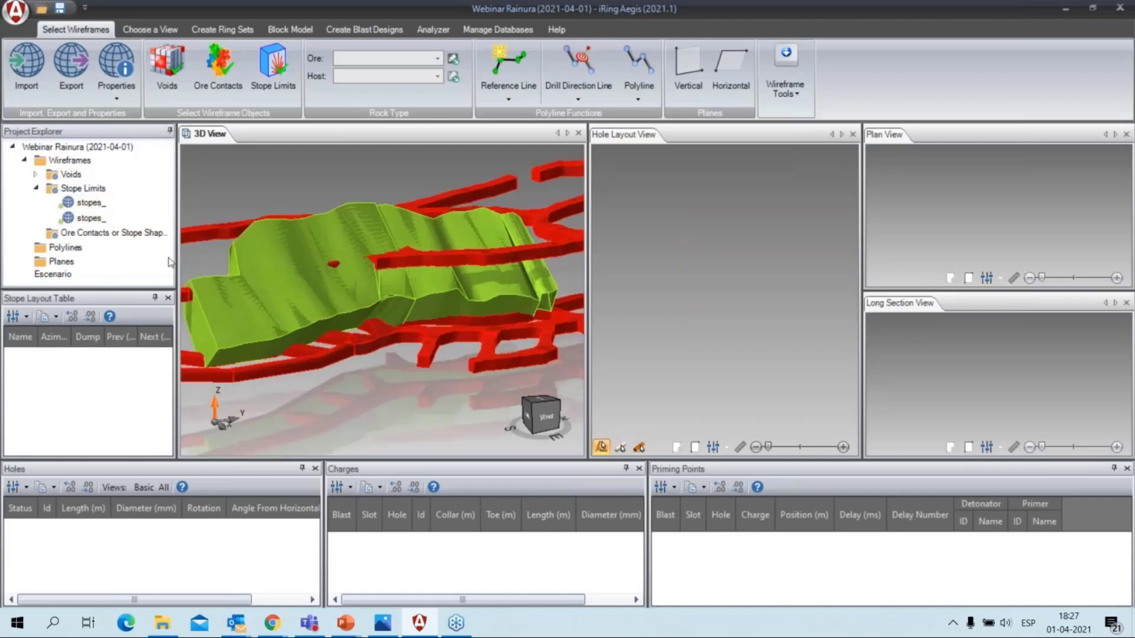
- Identify the two stope wireframes in the model and rename the second one as Caseron Webinar
left_click(95, 205)
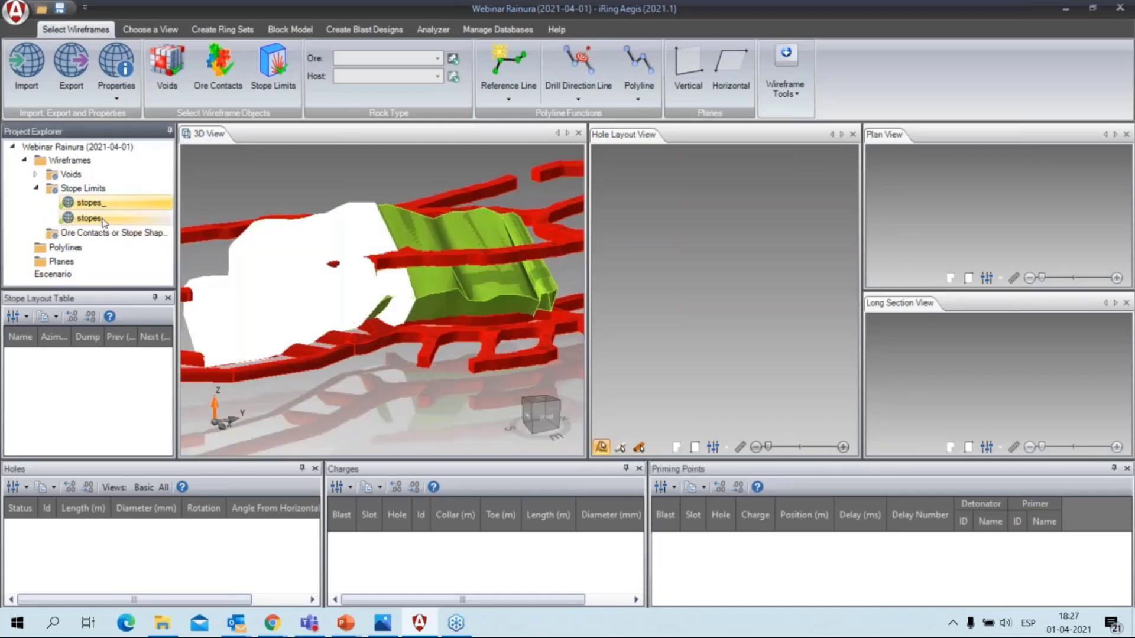
left_click(90, 218)
right_click(105, 222)
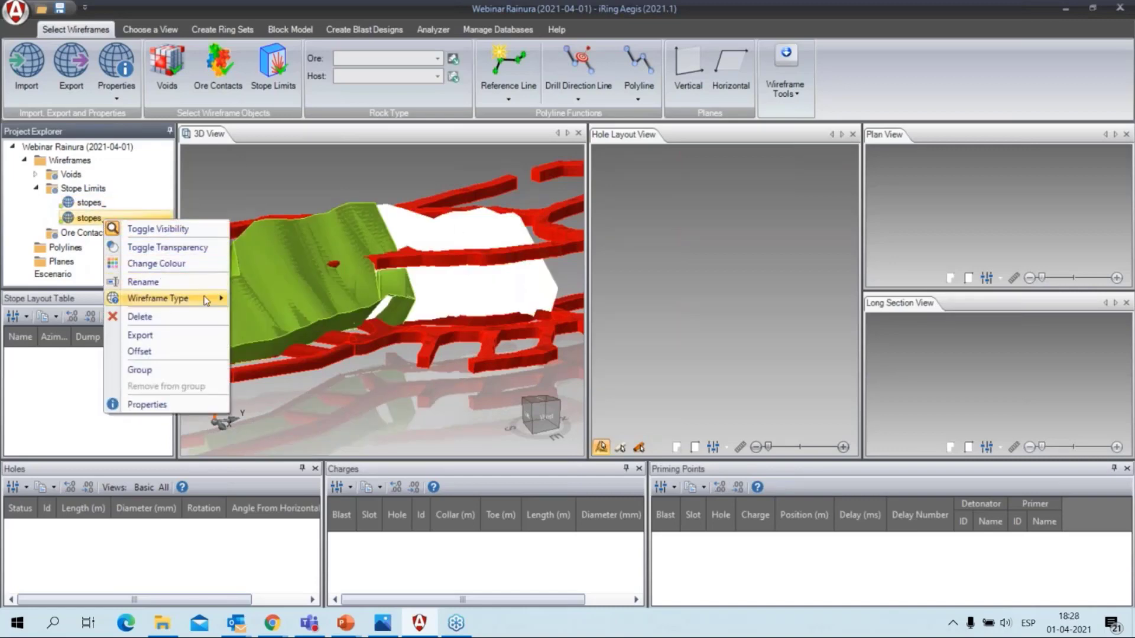
left_click(171, 282)
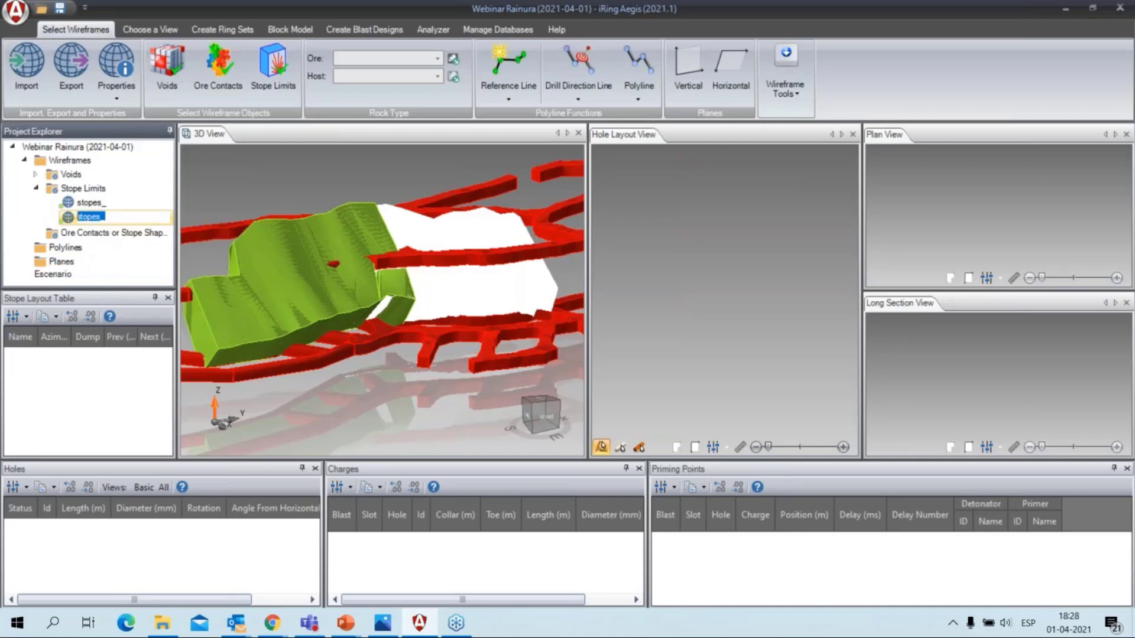
type("Caseron Webinar")
- Hide the other stope wireframe, stopes_, in the 3D model
left_click(93, 205)
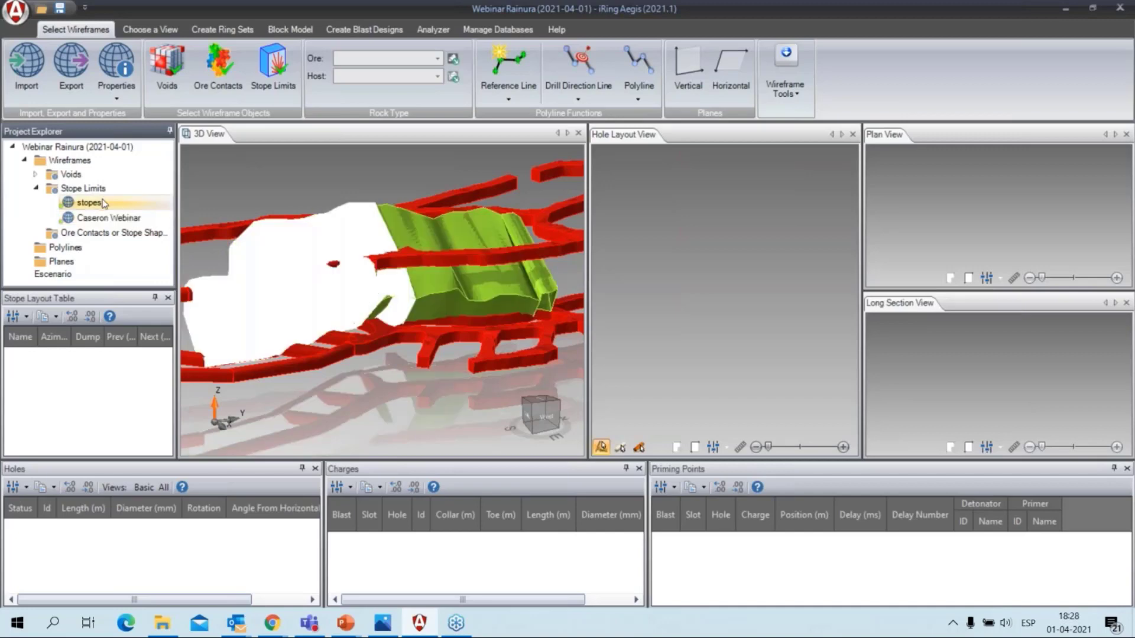
right_click(93, 205)
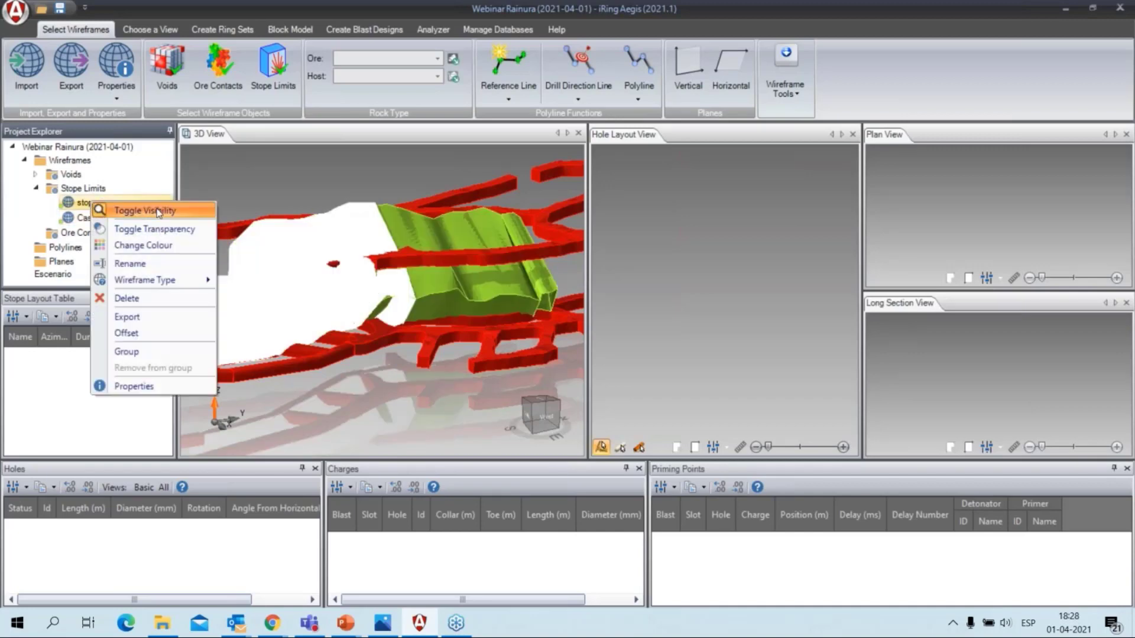
left_click(158, 211)
scroll(397, 299, "down", 3)
- Make the Caseron Webinar stope transparent
left_click(104, 217)
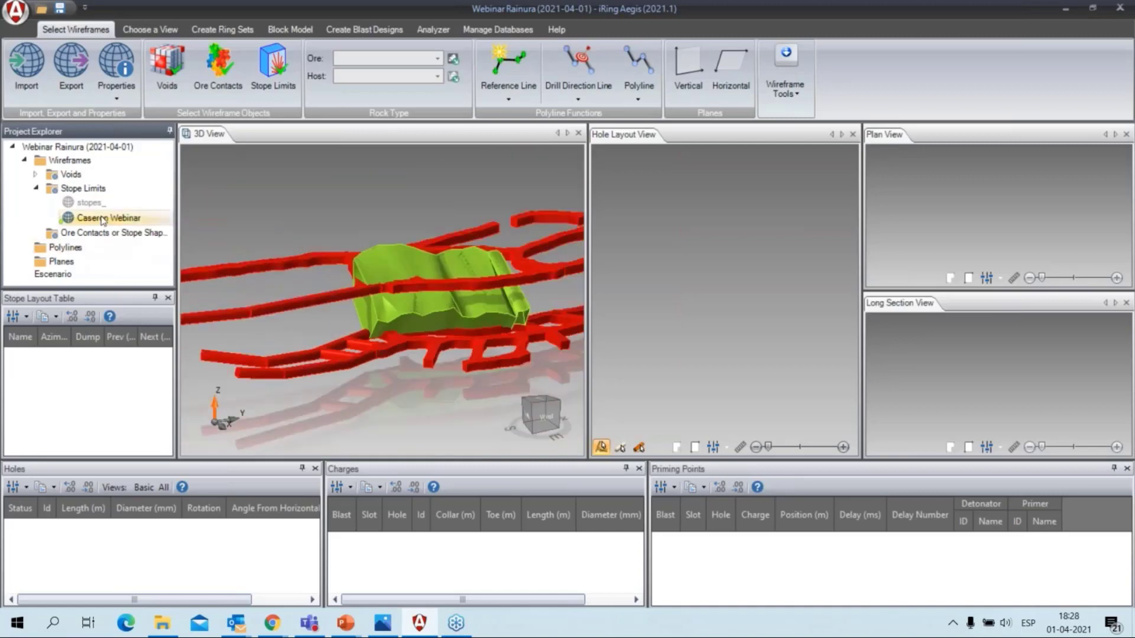
right_click(102, 217)
left_click(186, 245)
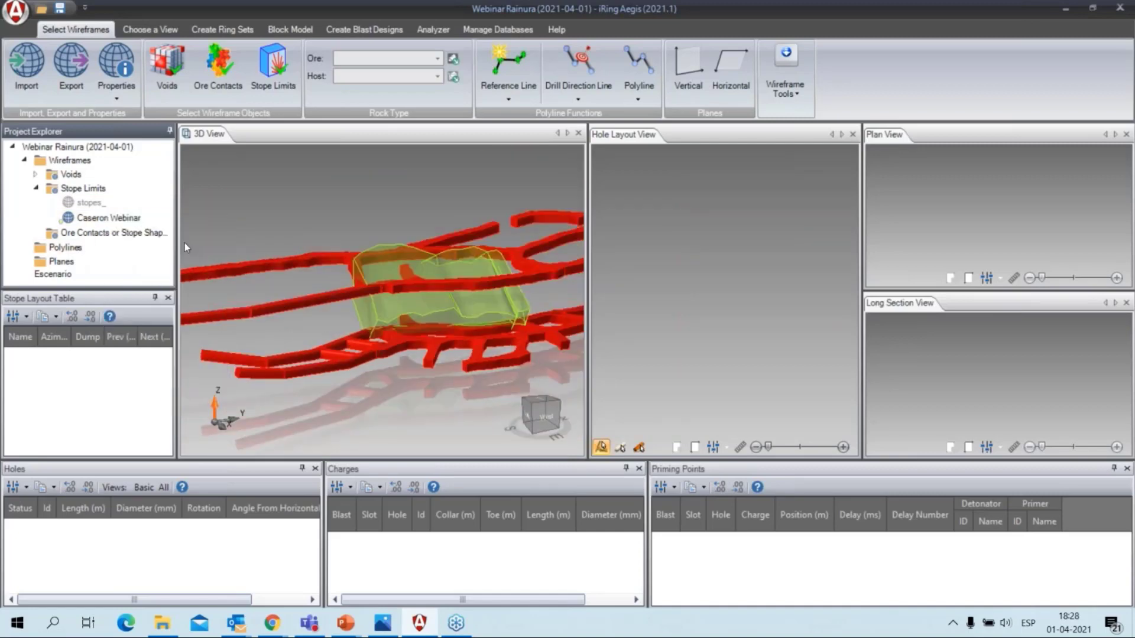
- Examine how the galleries run through and beneath the transparent Caseron Webinar stope
middle_click_drag(463, 331, 423, 325)
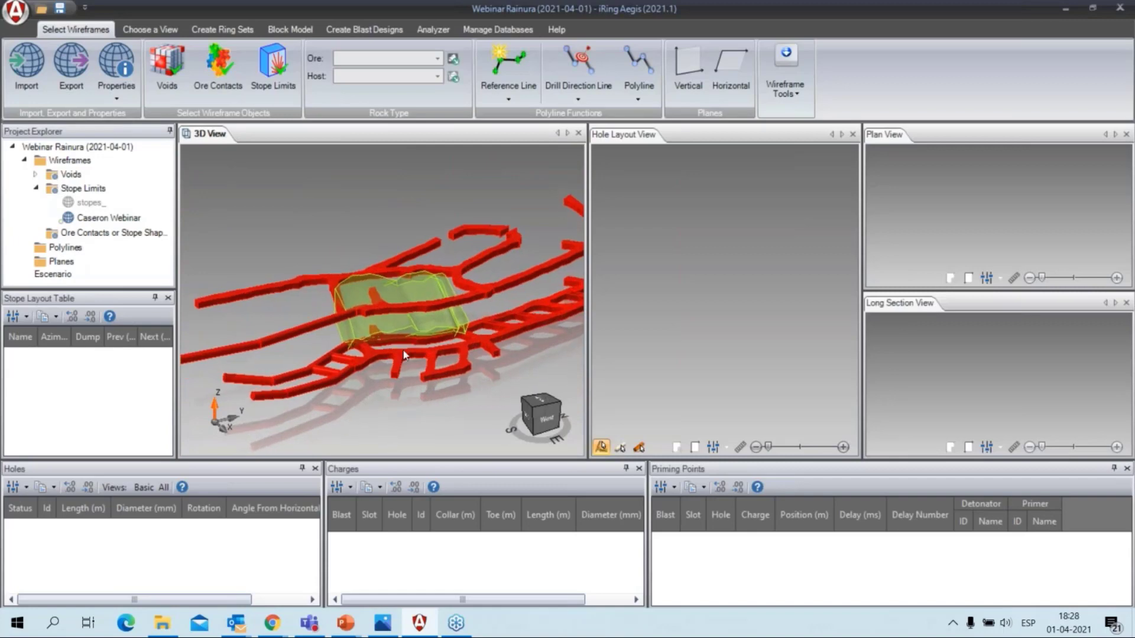
scroll(371, 349, "up", 5)
scroll(371, 349, "up", 3)
mouse_move(352, 332)
middle_mouse_down("ctrl")
mouse_move(381, 366)
mouse_move(353, 356)
mouse_move(383, 350)
mouse_move(362, 354)
mouse_move(363, 319)
middle_mouse_up("ctrl")
scroll(367, 342, "up", 4)
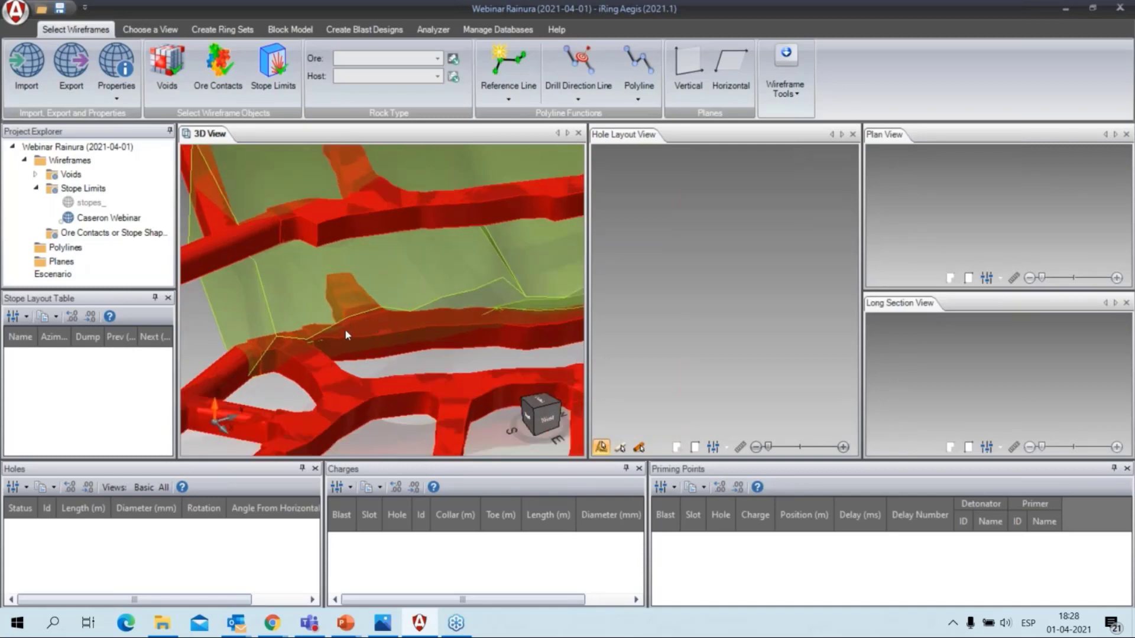
middle_click_drag(375, 343, 370, 344)
scroll(385, 321, "up", 4)
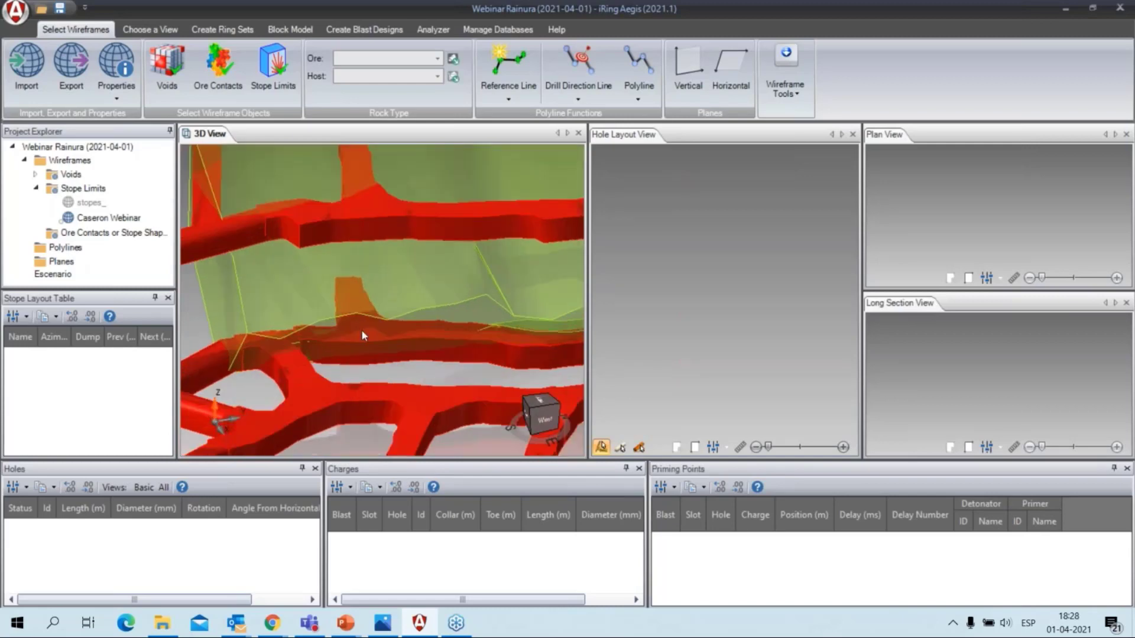
scroll(416, 341, "down", 8)
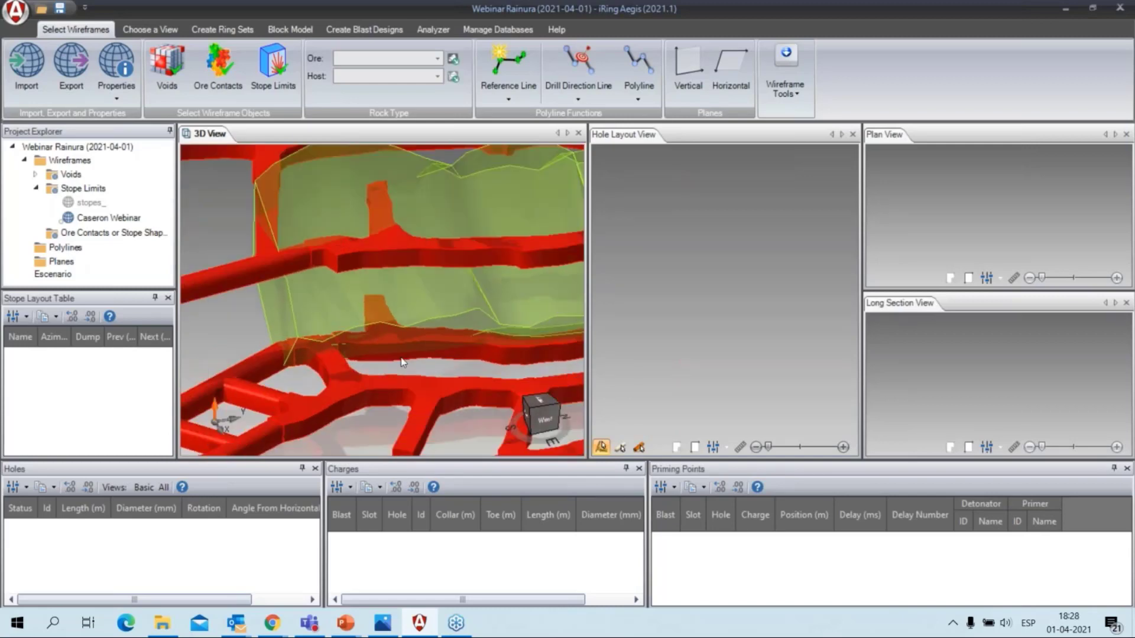
scroll(380, 348, "up", 4)
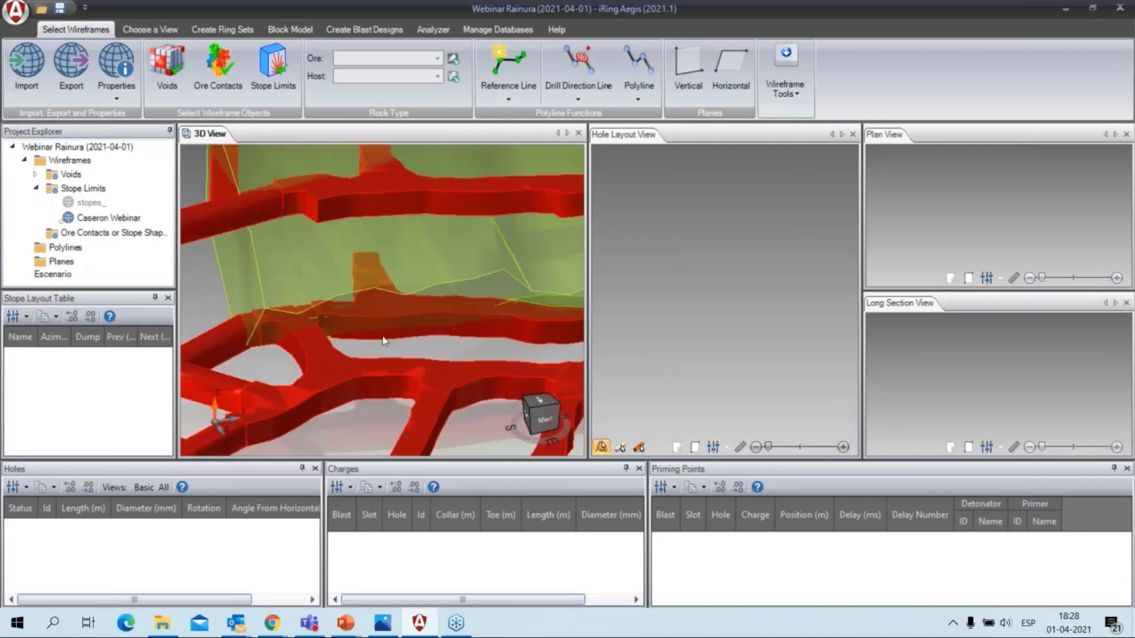
- Start a reference line and set its elevation at about 502.28 on the gallery running beneath the Caseron Webinar stope
scroll(385, 318, "down", 5)
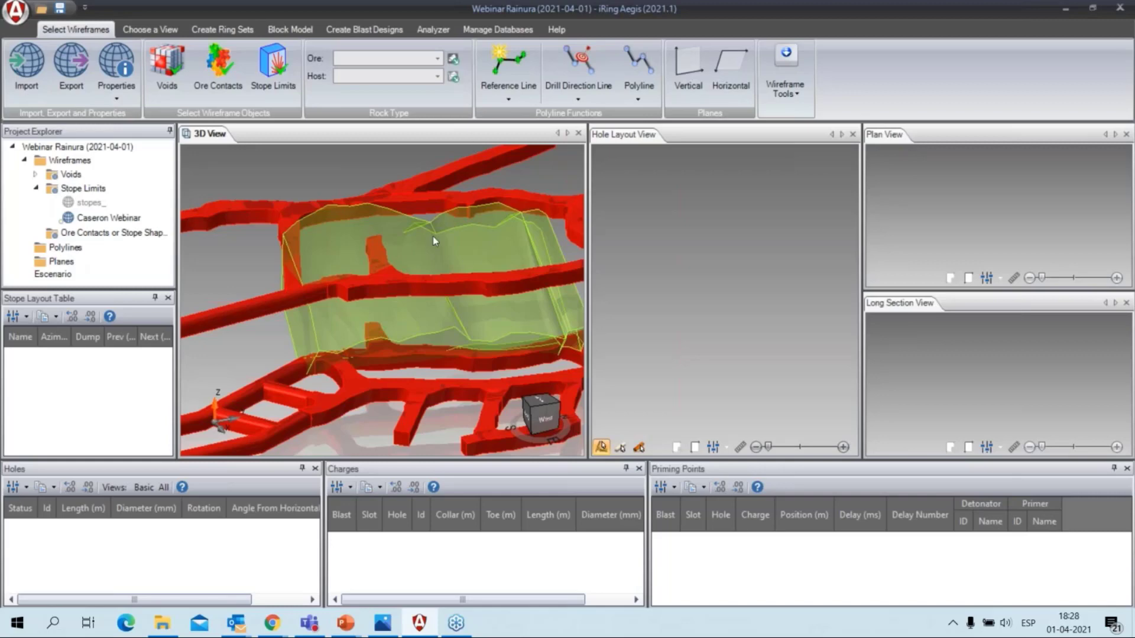
left_click(512, 79)
scroll(374, 346, "up", 5)
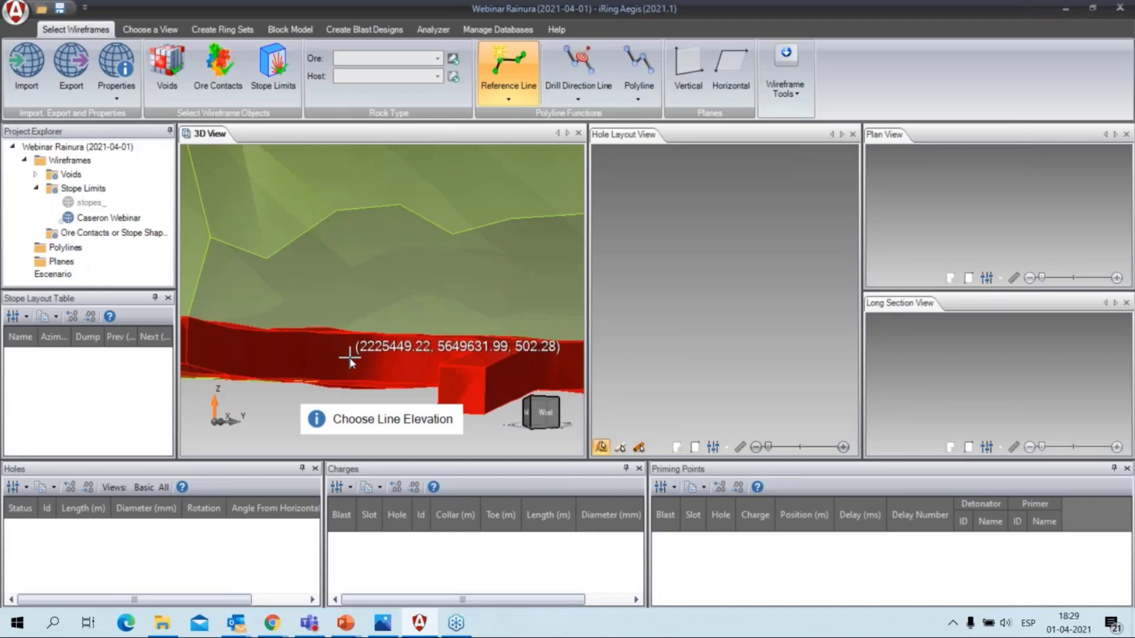
left_click(353, 357)
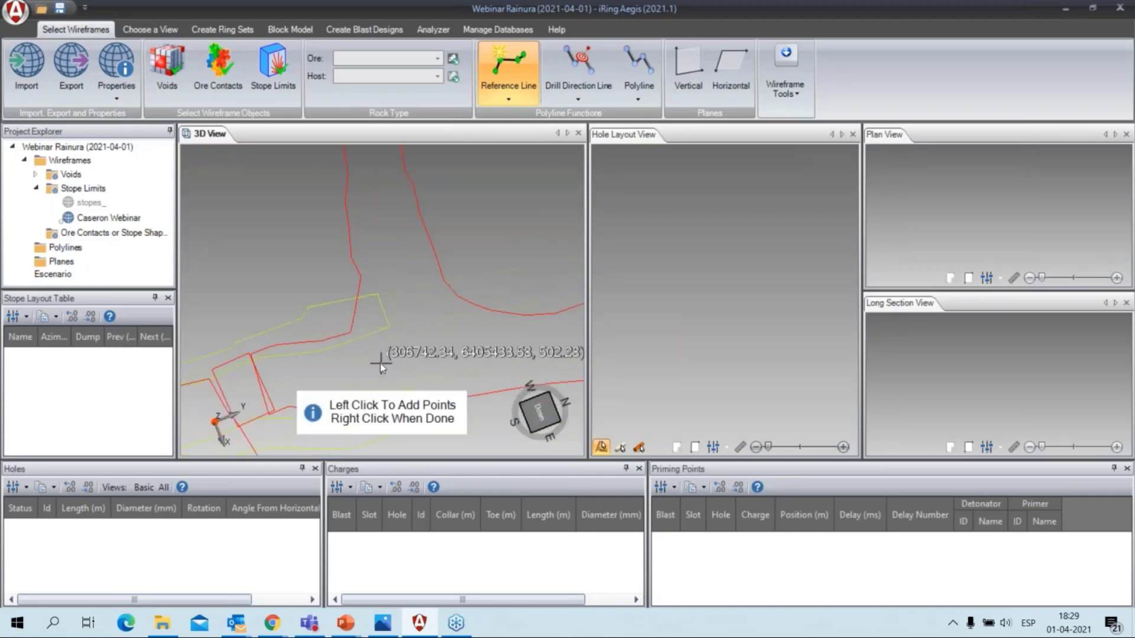
- Draw the reference line along the middle of the gallery, from beside the side-drift junction to the gallery's closed end
middle_click_drag(356, 338, 324, 315)
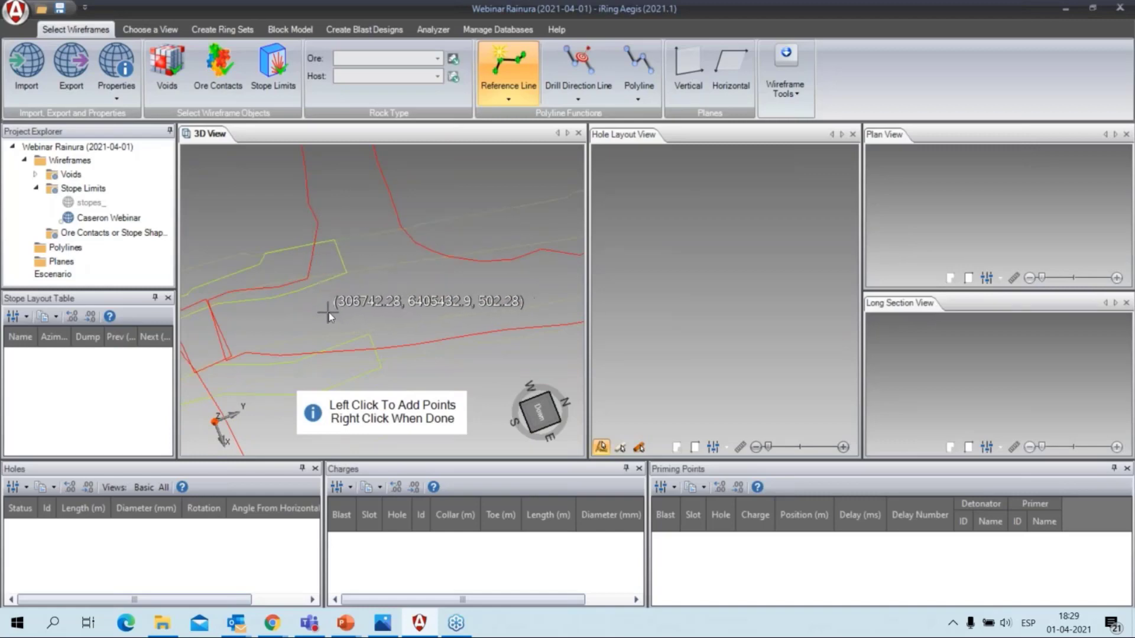
left_click(330, 312)
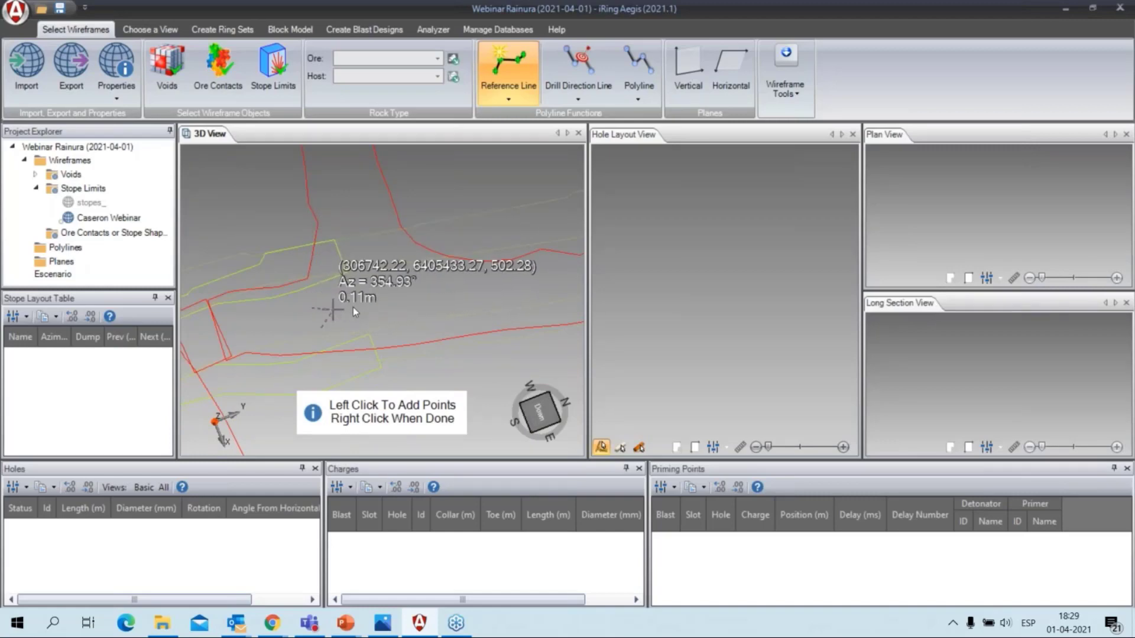
middle_click_drag(439, 297, 373, 302)
scroll(440, 296, "down", 1)
scroll(457, 295, "down", 2)
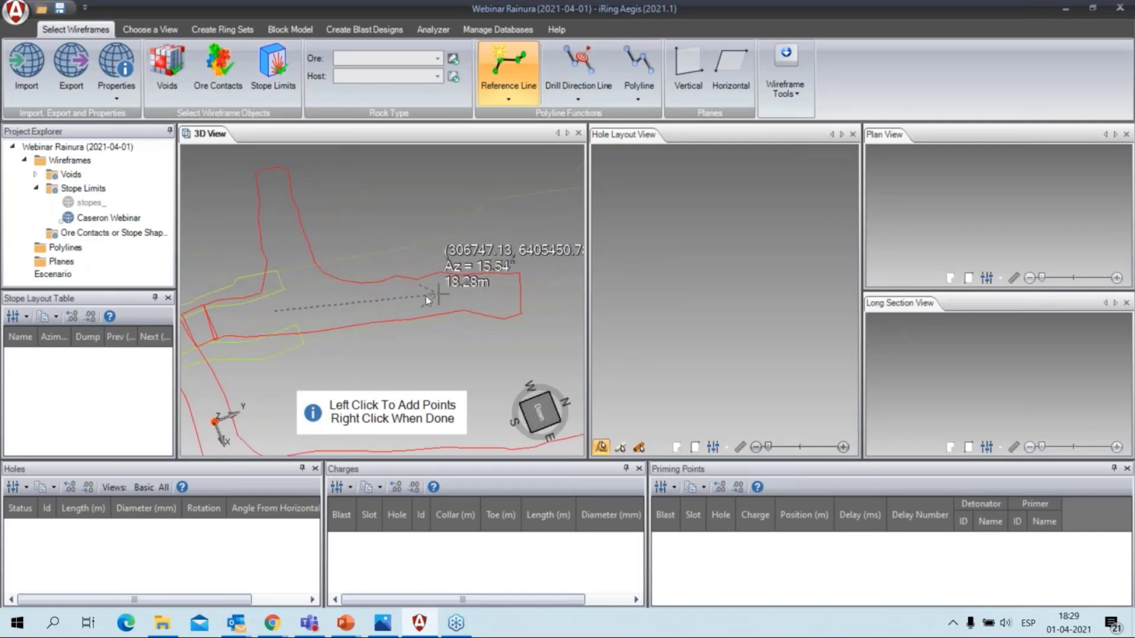
scroll(310, 302, "up", 1)
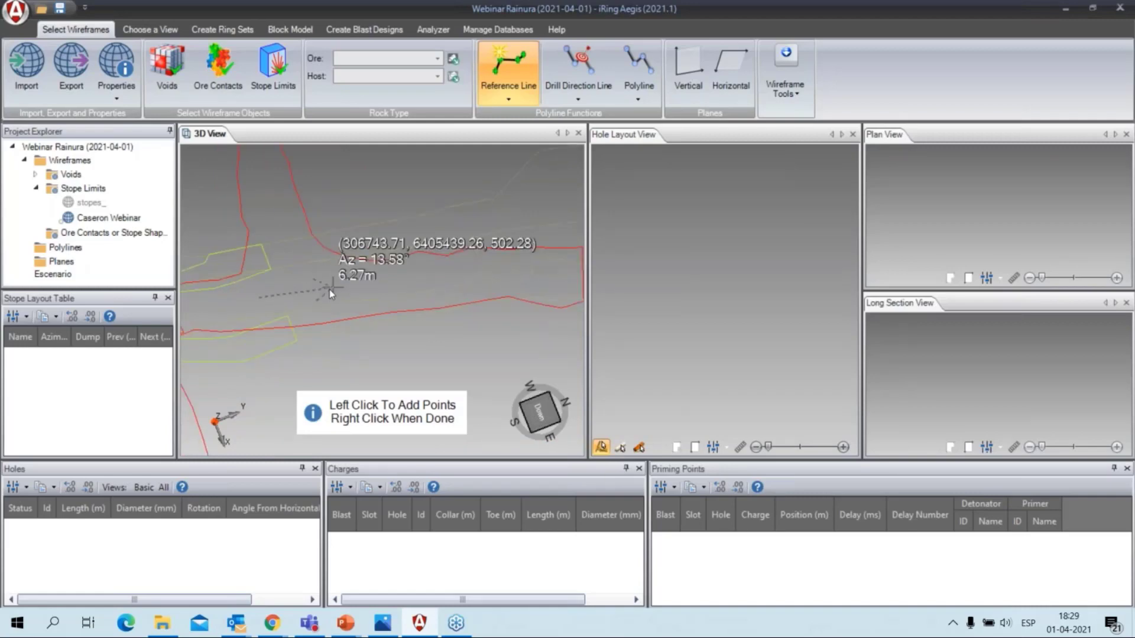
middle_click_drag(329, 291, 323, 234)
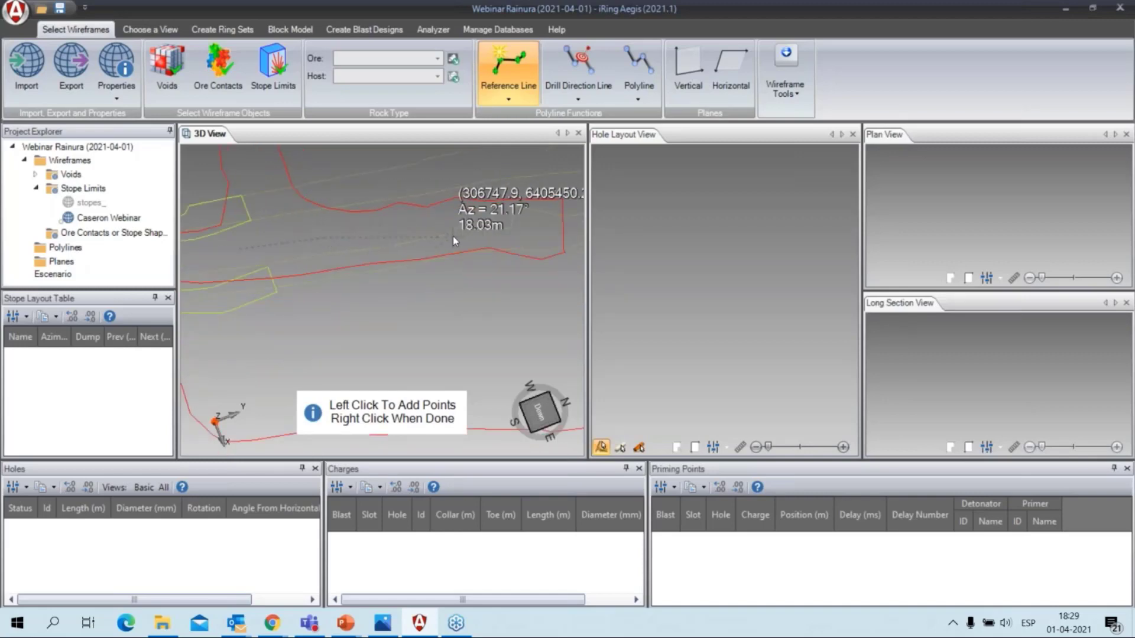
right_click(570, 240)
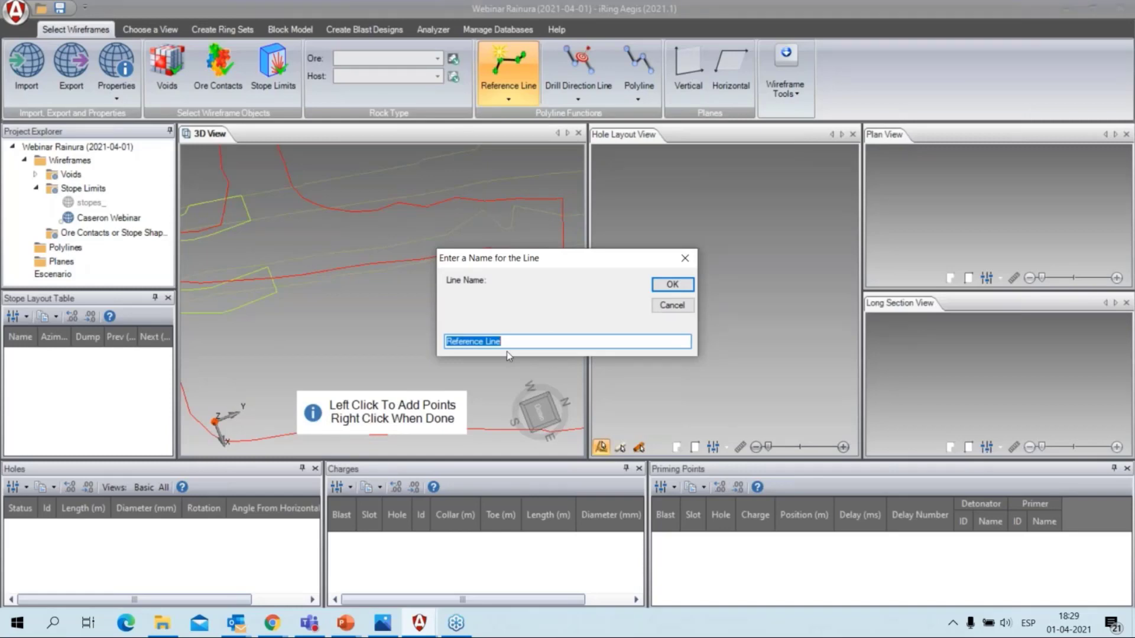
- Name the reference line rl_01
type("rl_01")
left_click_drag(519, 267, 321, 247)
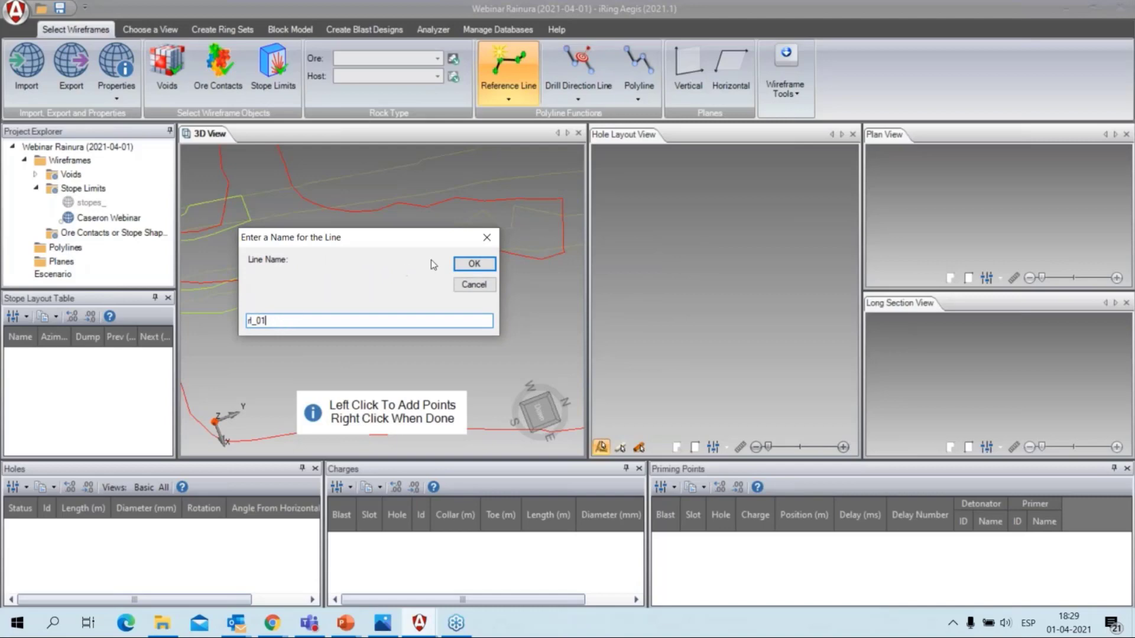
left_click(474, 264)
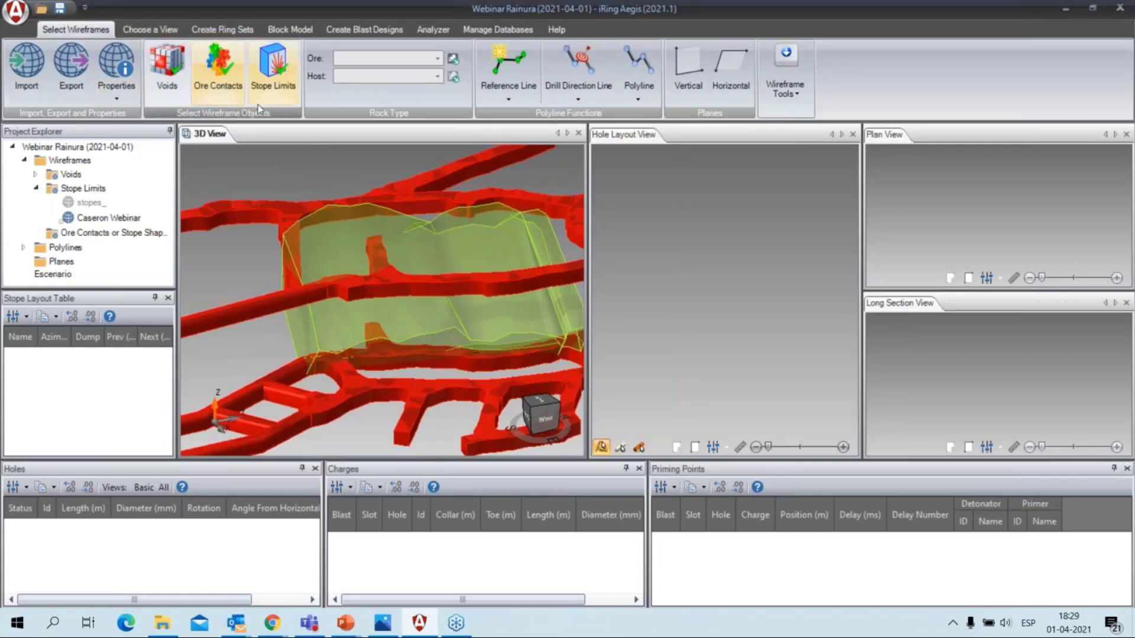
- Start a new ring set under a new scenario named Webinar Rainura
left_click(233, 30)
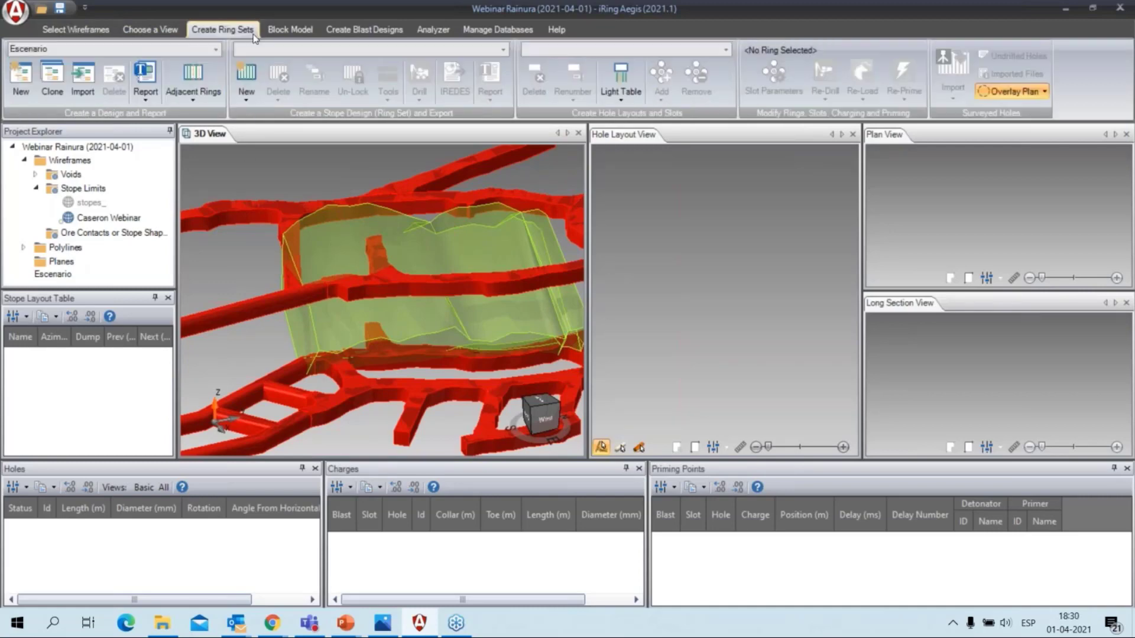
left_click(246, 77)
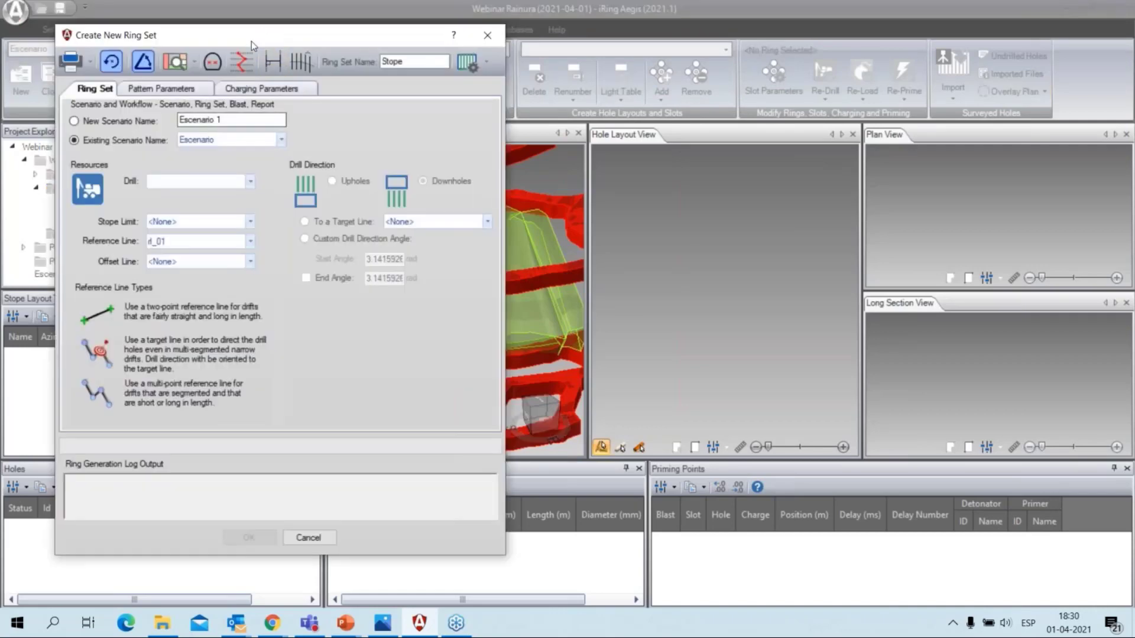
left_click_drag(261, 41, 398, 26)
left_click(296, 101)
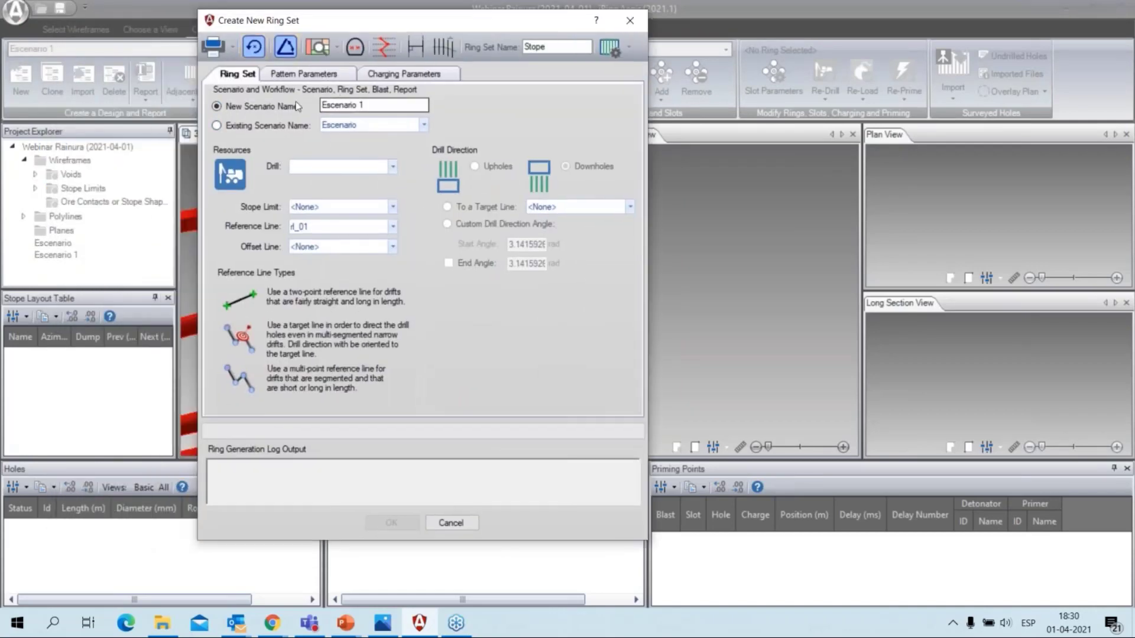
left_click(364, 105)
triple_click(365, 105)
type("Webinar Rainura")
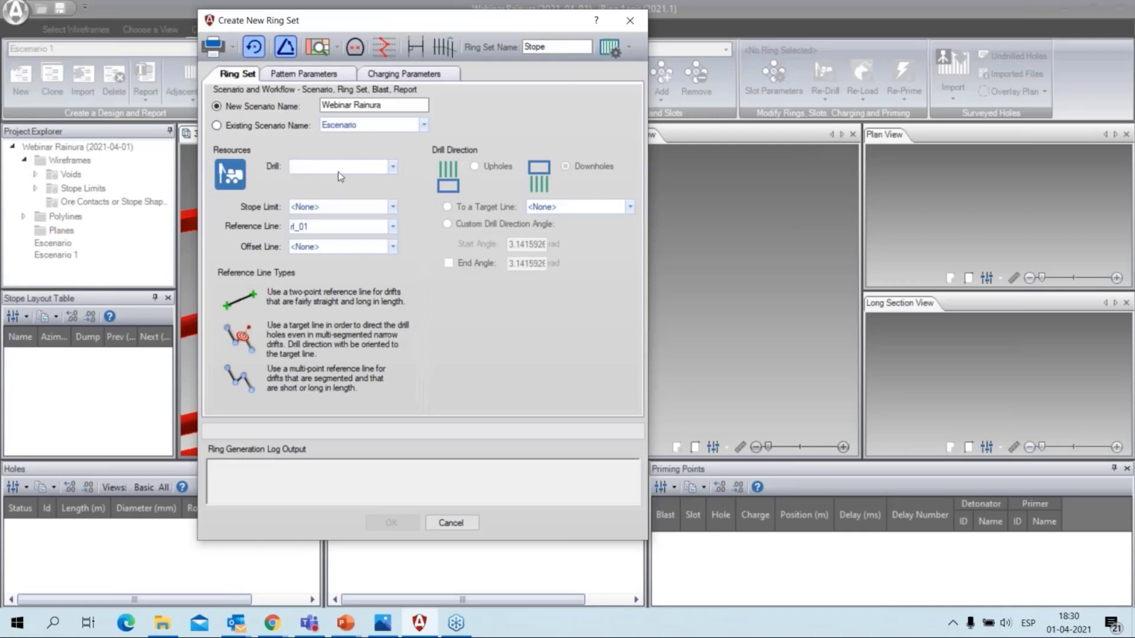
- Assign the SIMBA 1257 drill to the ring set
left_click(393, 167)
scroll(423, 215, "down", 1)
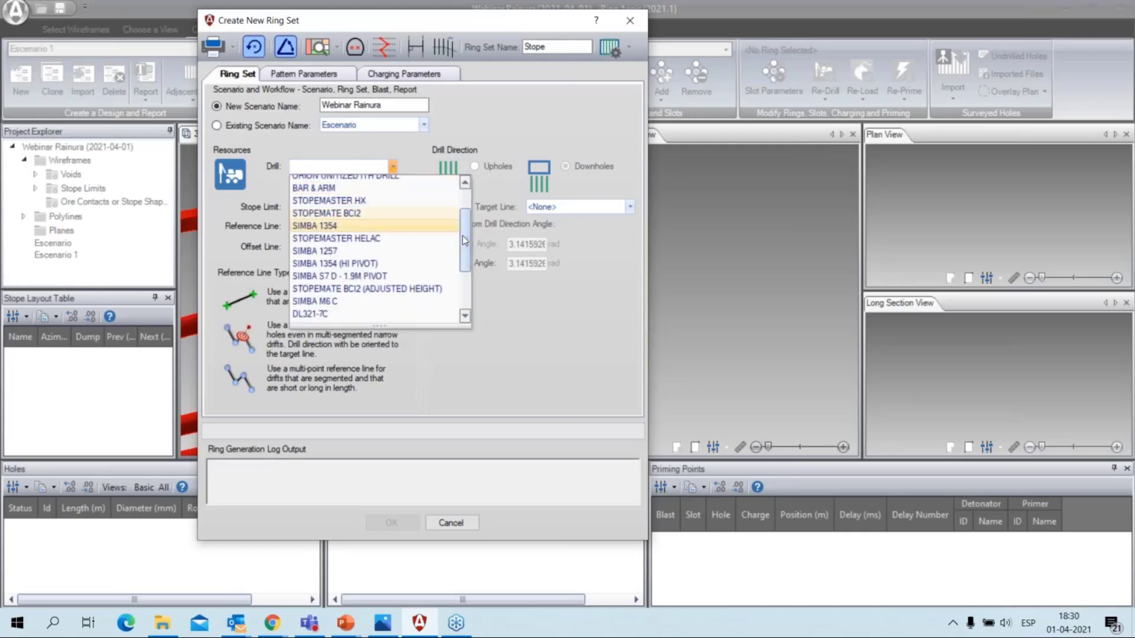
mouse_move(465, 245)
left_mouse_down()
mouse_move(471, 316)
mouse_move(471, 233)
mouse_move(480, 268)
mouse_move(474, 246)
left_mouse_up()
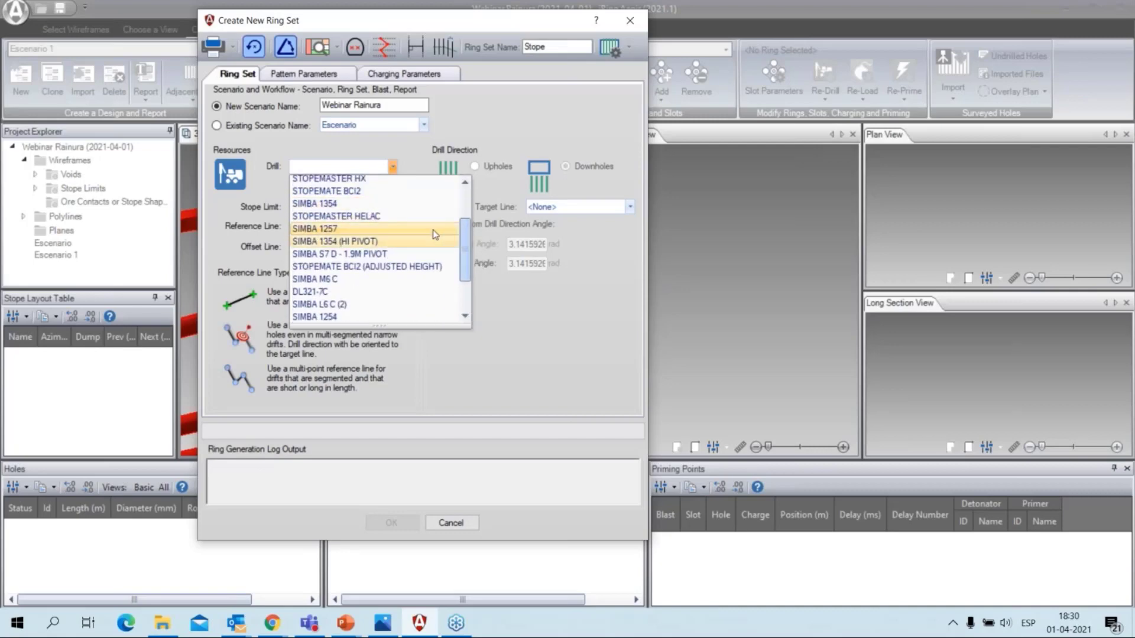
left_click(352, 230)
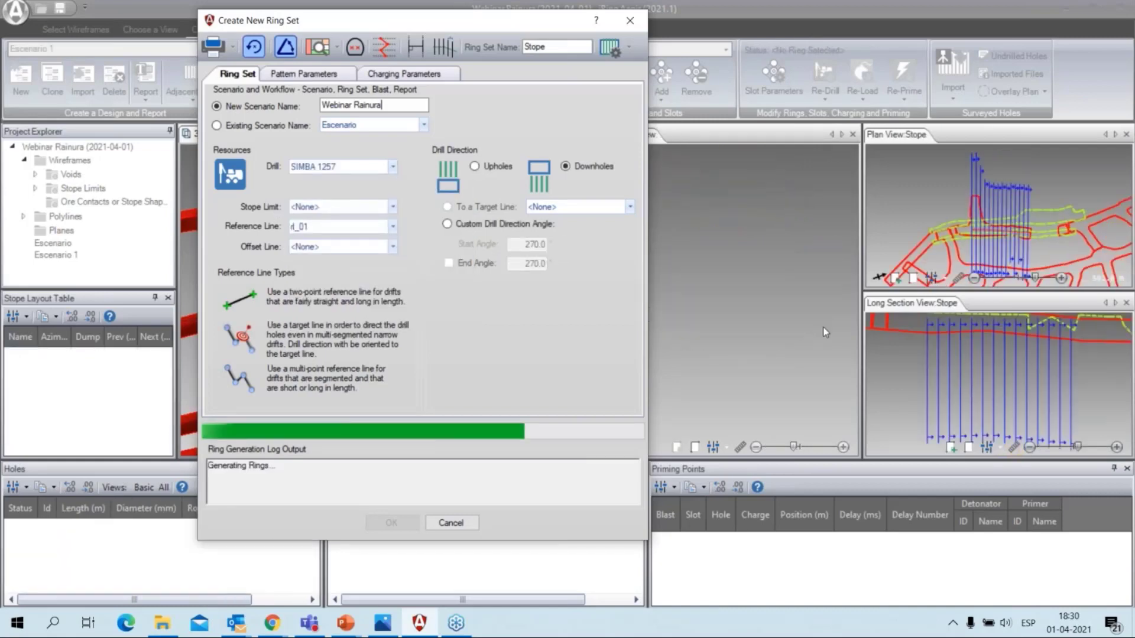
- Examine how ring R8's downholes fan out from the gallery relative to the stope outline and neighbouring galleries
left_click(725, 220)
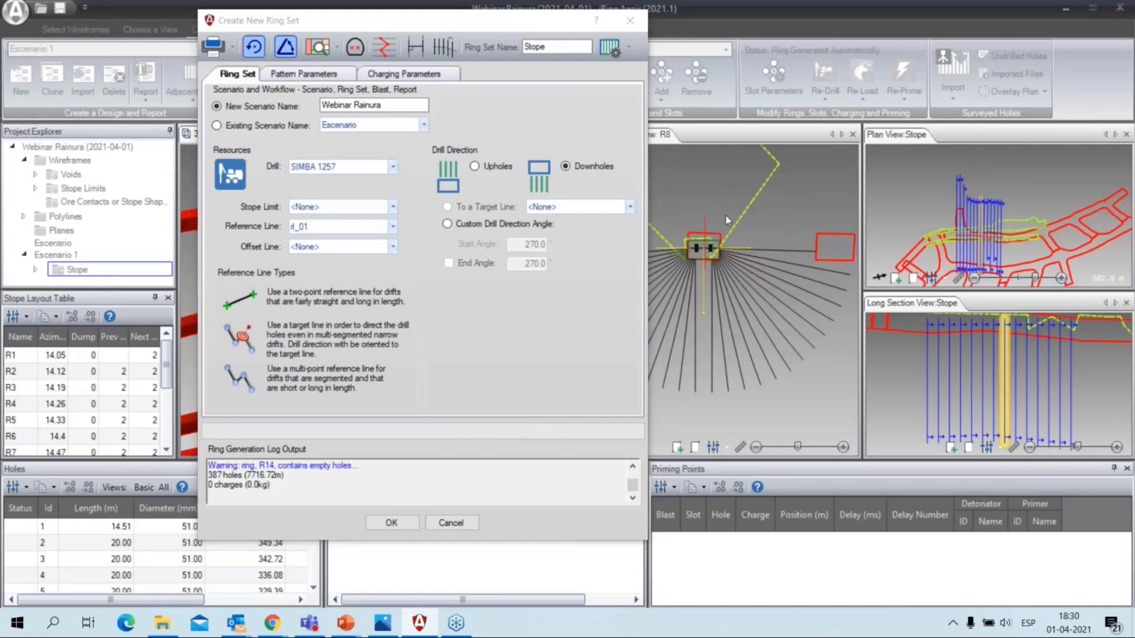
scroll(727, 220, "up", 2)
middle_click_drag(722, 216, 684, 268)
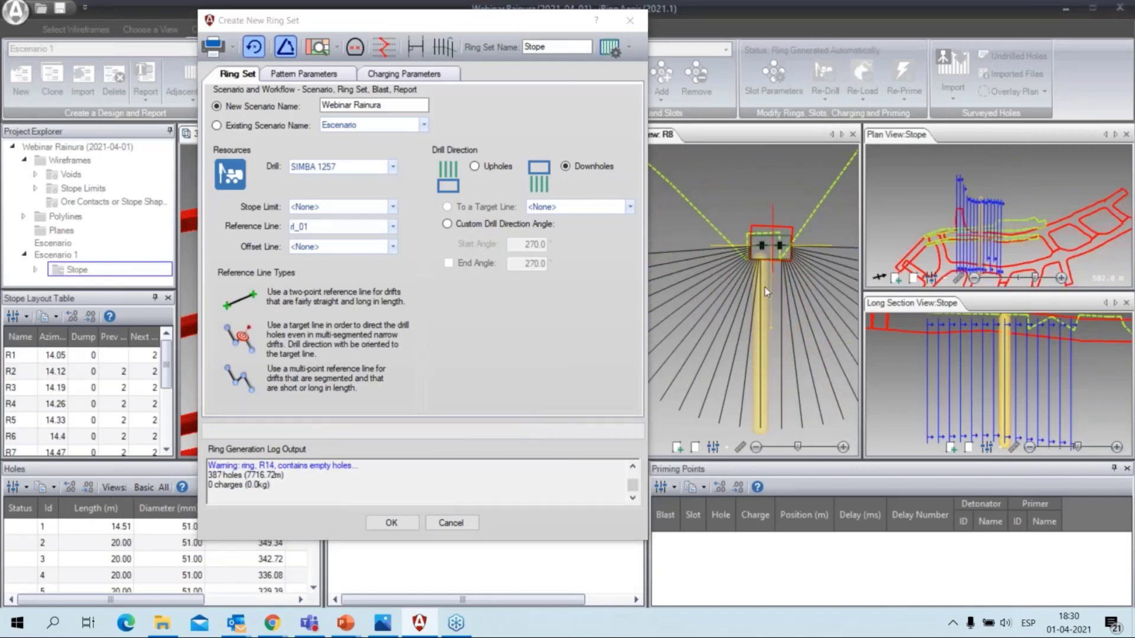
middle_click_drag(810, 215, 712, 209)
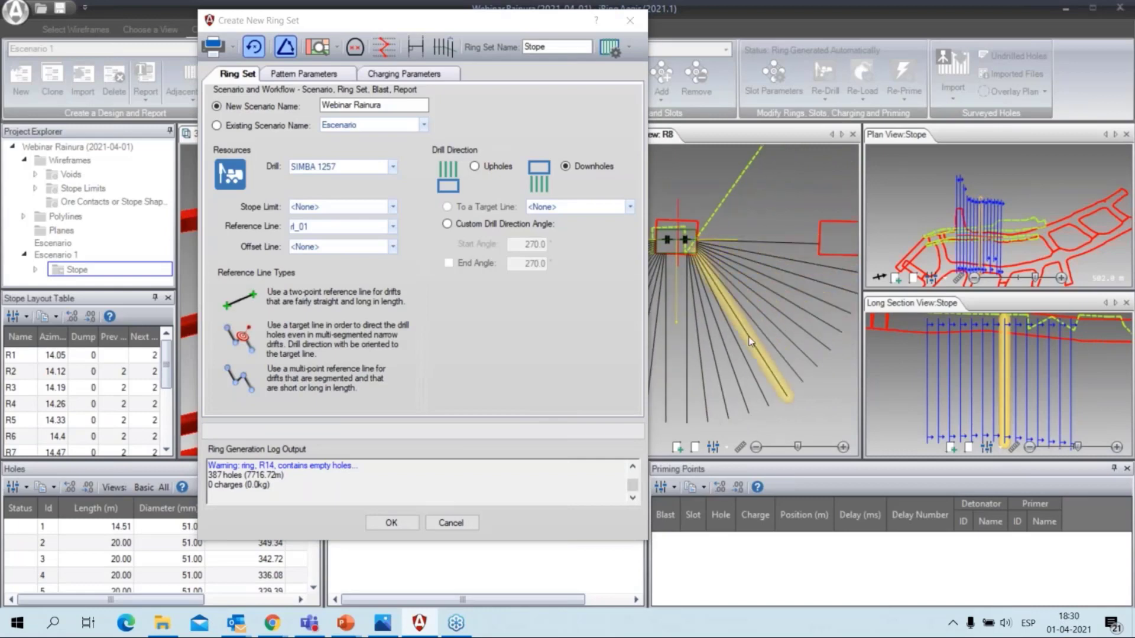
scroll(720, 381, "down", 1)
scroll(720, 382, "down", 1)
middle_click_drag(730, 281, 785, 304)
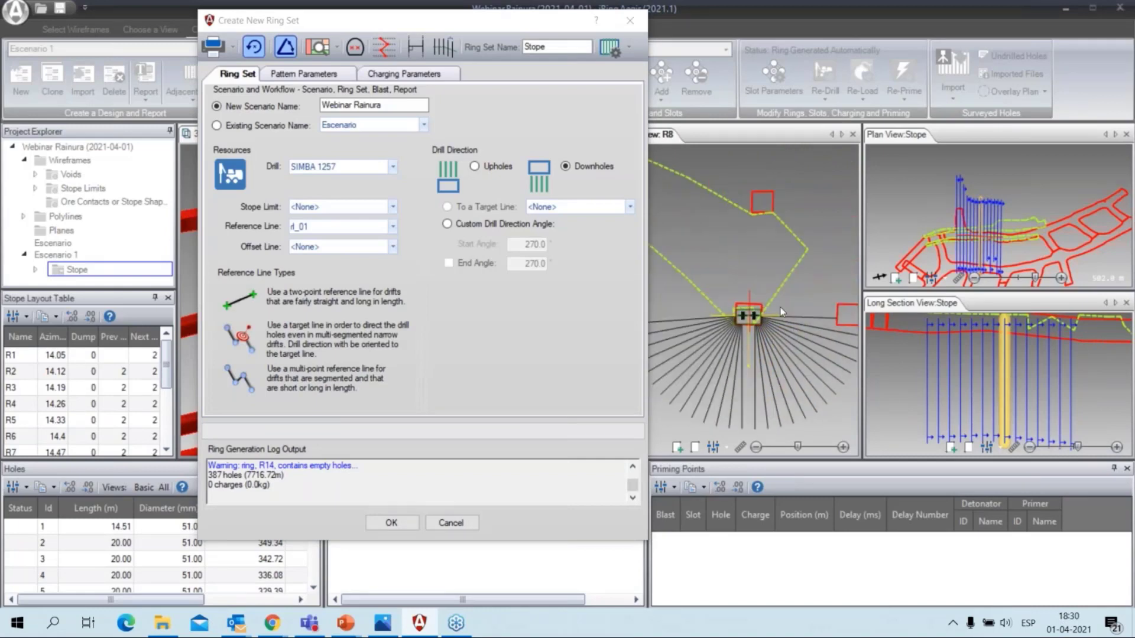
scroll(784, 304, "up", 1)
middle_click_drag(758, 197, 764, 236)
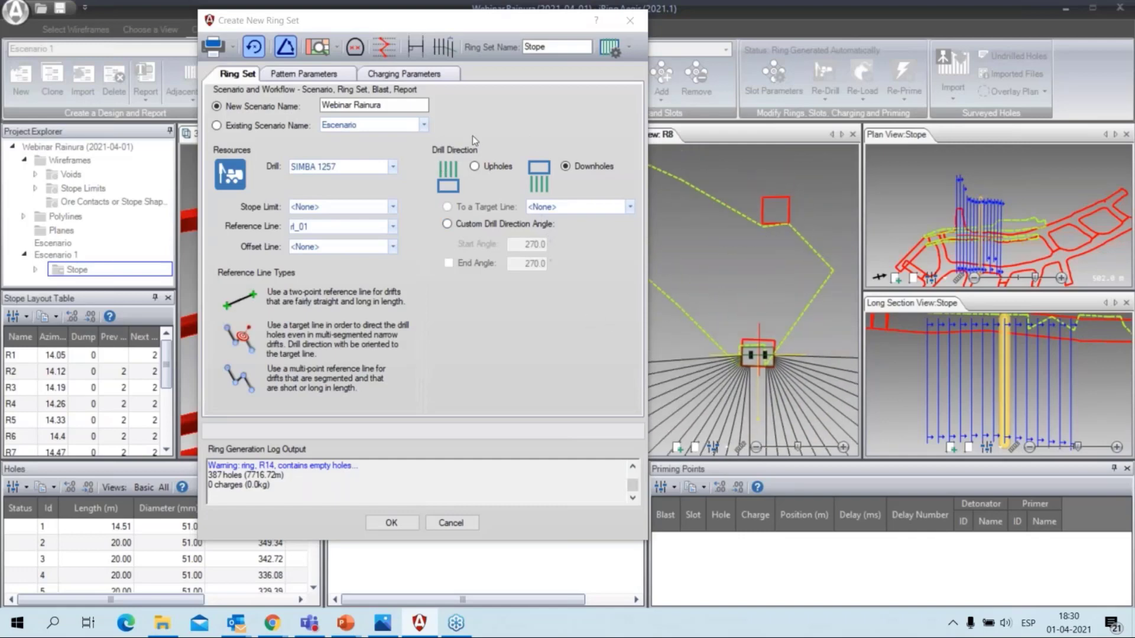
- Set the drill direction to Upholes and inspect ring R8's holes against the stope outline and upper gallery
left_click(476, 167)
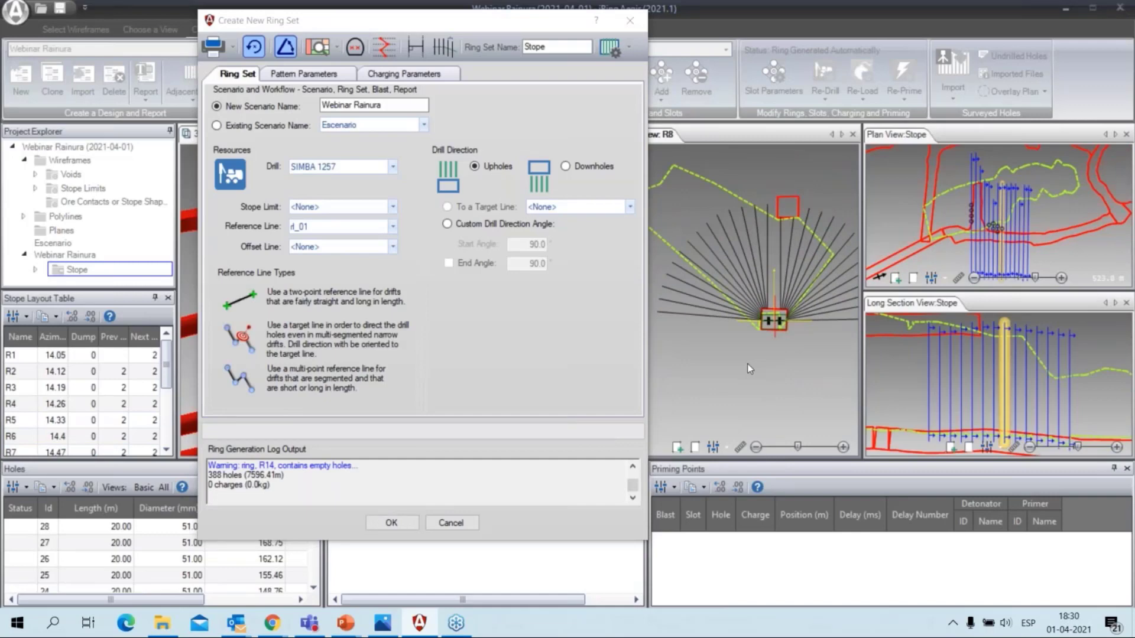
middle_click_drag(747, 364, 790, 306)
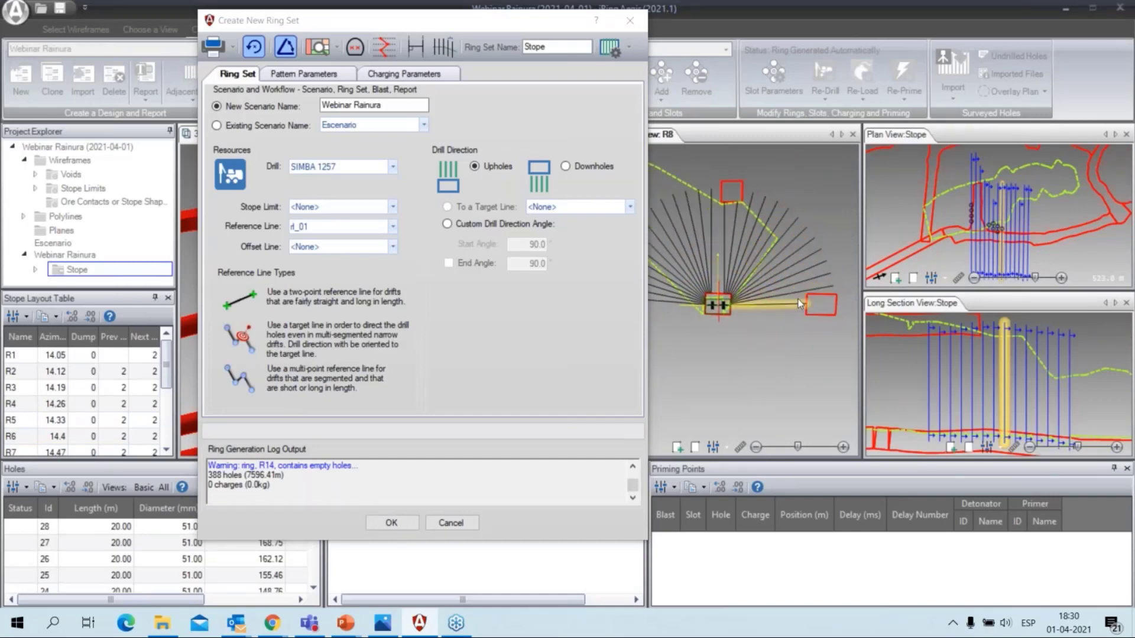
middle_click_drag(702, 346, 792, 390)
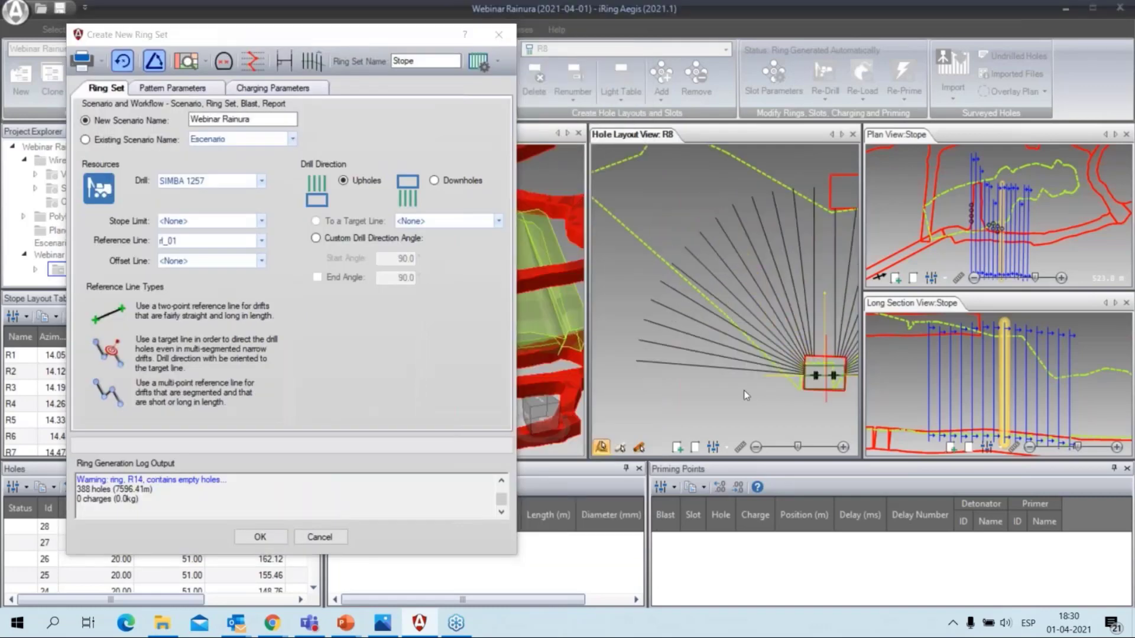
middle_click_drag(743, 390, 743, 371)
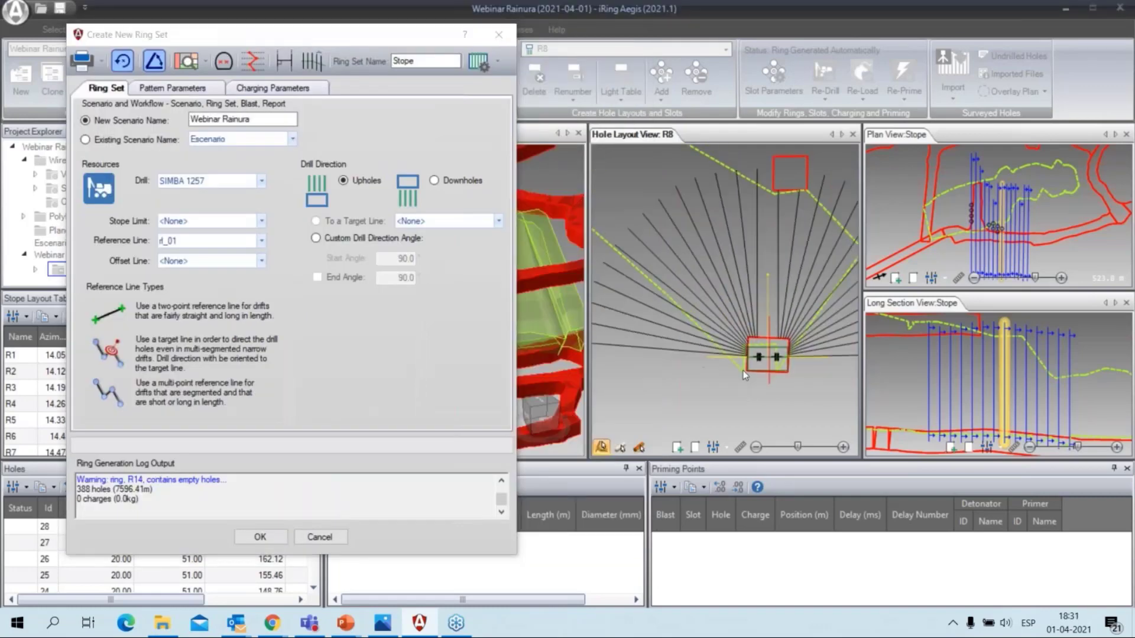
scroll(800, 228, "up", 2)
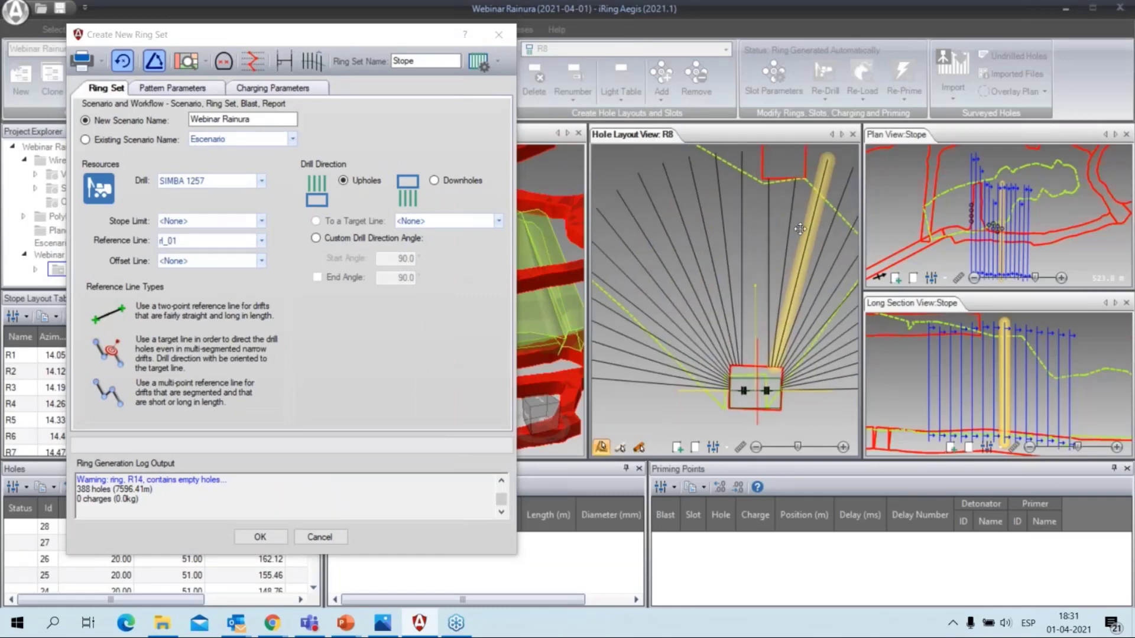
middle_click_drag(800, 228, 723, 261)
scroll(724, 262, "up", 2)
scroll(805, 360, "down", 4)
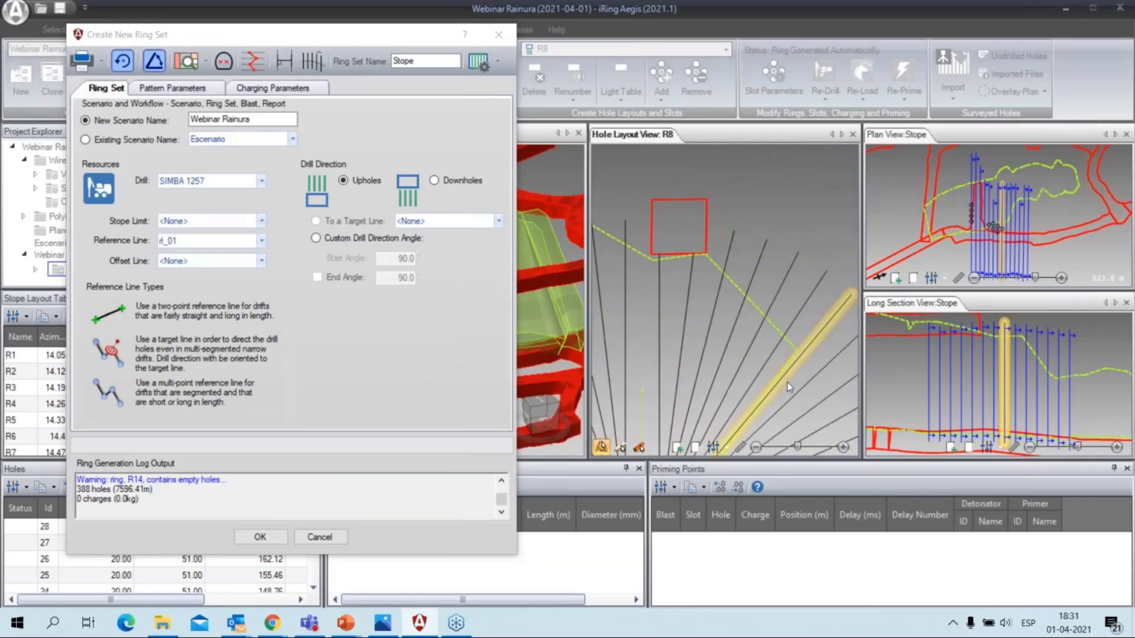
middle_click_drag(679, 399, 712, 342)
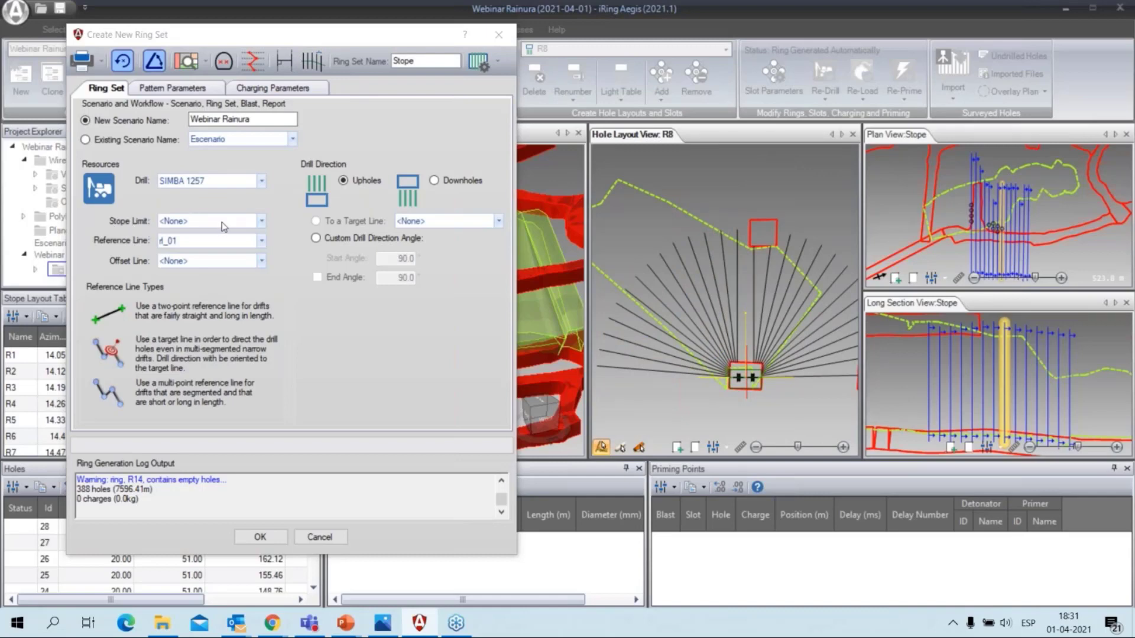
- Set the ring set's stope limit to Caseron Webinar and inspect ring R8's holes within the stope outline
left_click(260, 221)
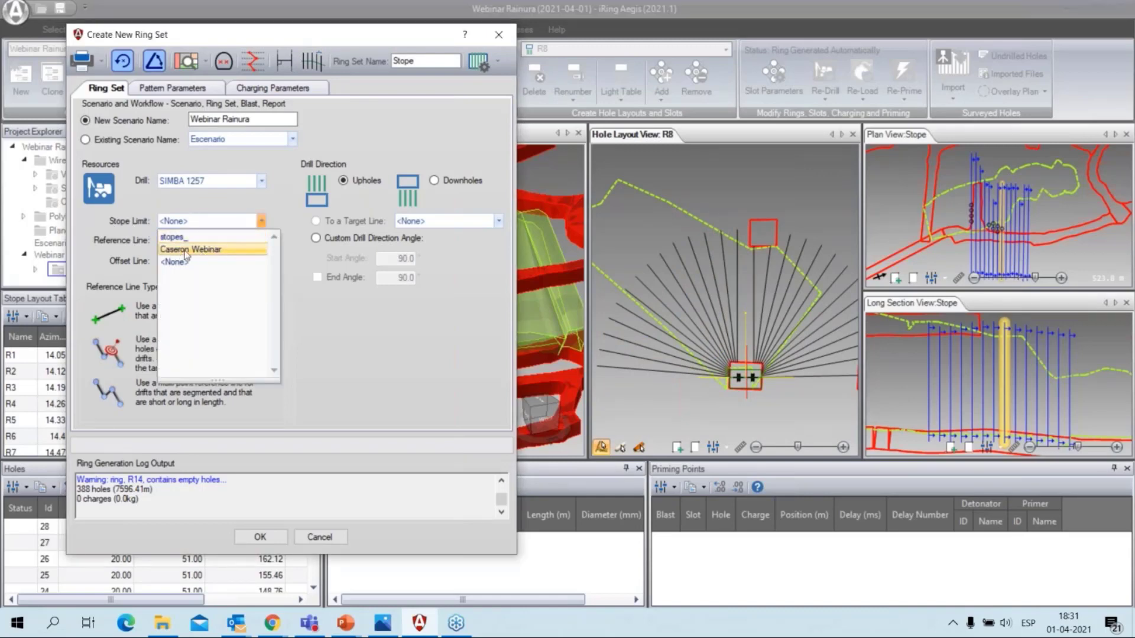
left_click(185, 251)
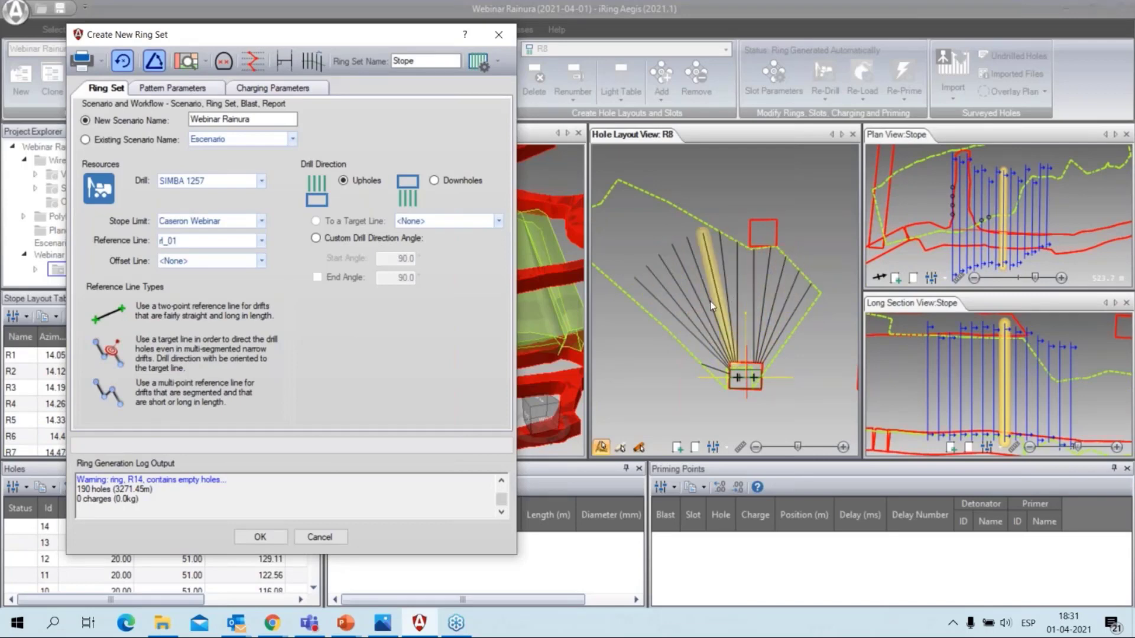
scroll(792, 302, "up", 2)
middle_click_drag(633, 329, 717, 333)
middle_click_drag(740, 282, 646, 289)
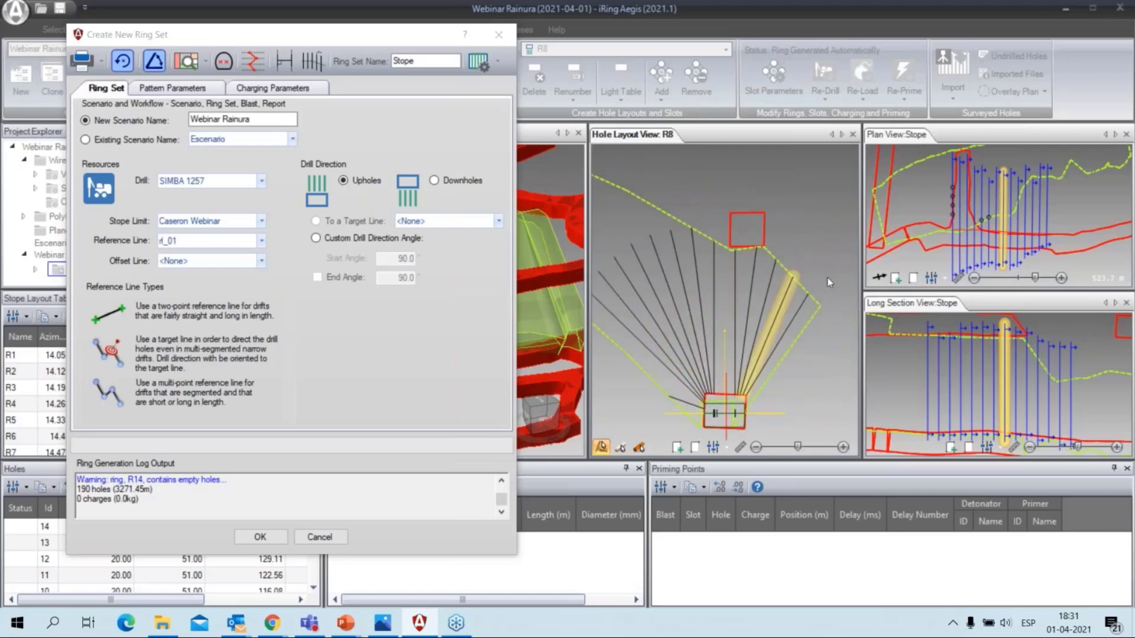
scroll(959, 242, "up", 2)
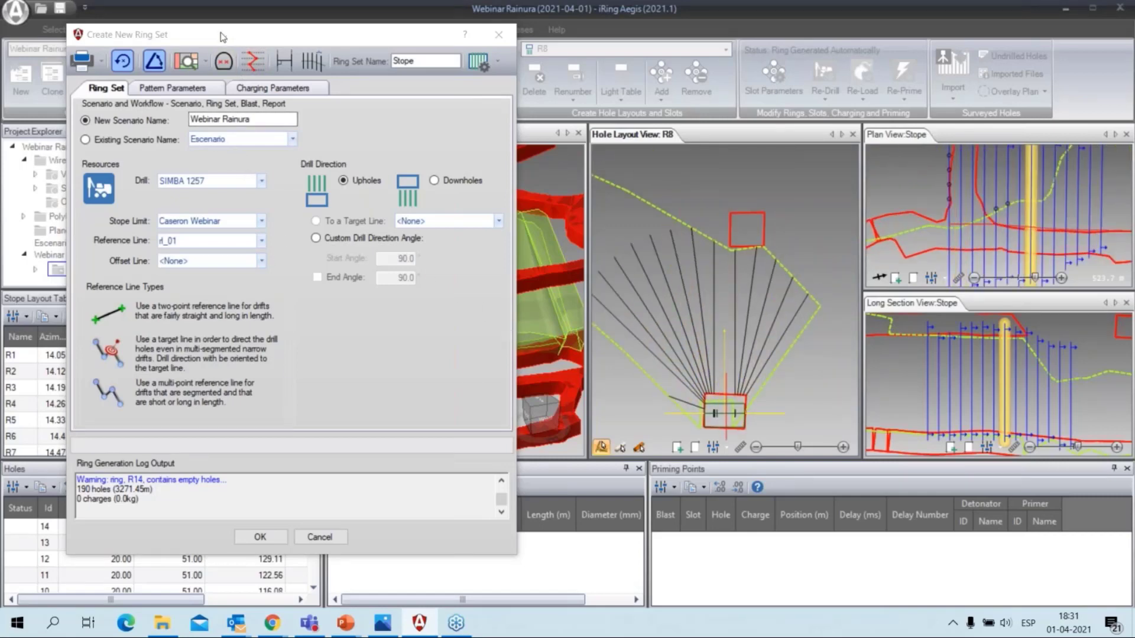
left_click_drag(219, 33, 198, 47)
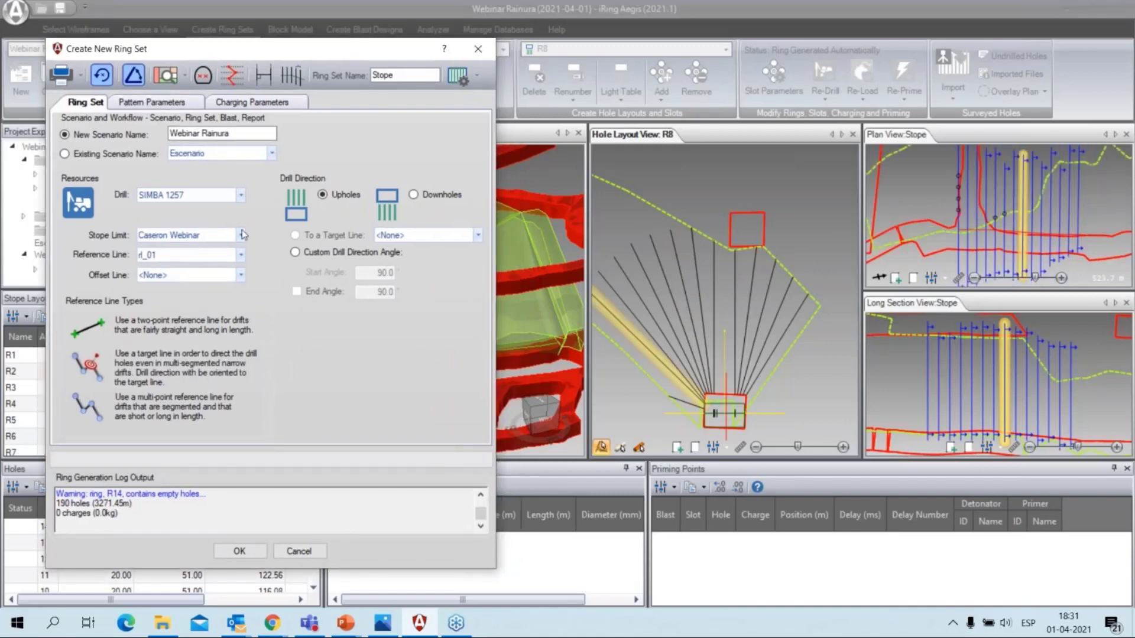
- Inspect ring R14's upholes at the far end of the ring set against the stope outline and gallery
scroll(806, 269, "down", 1)
left_click(831, 239)
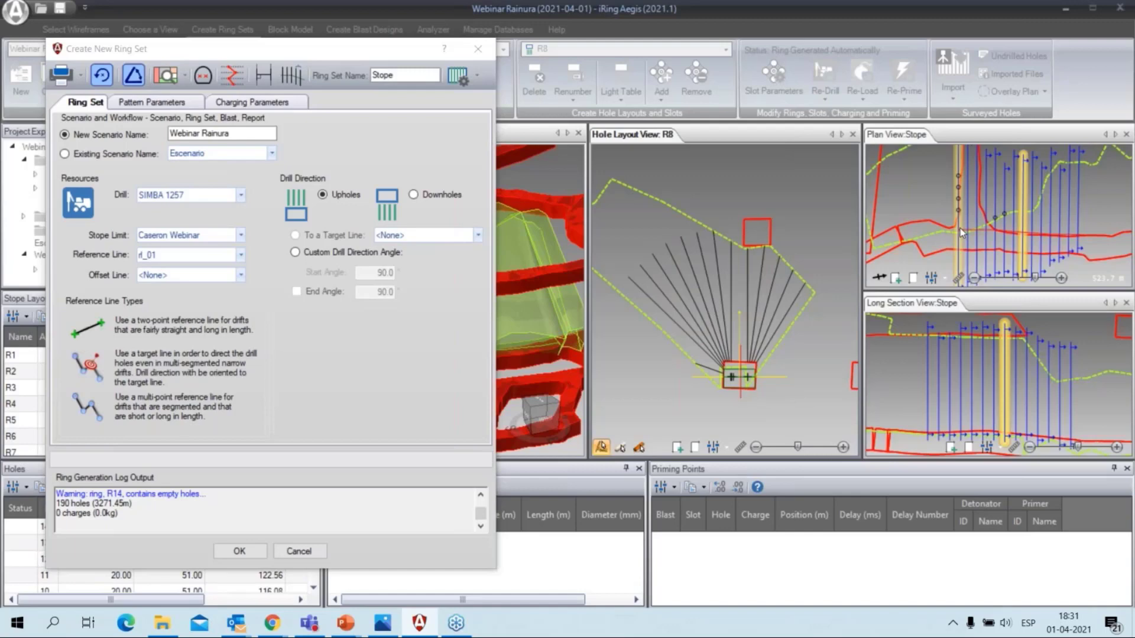
left_click(1076, 231)
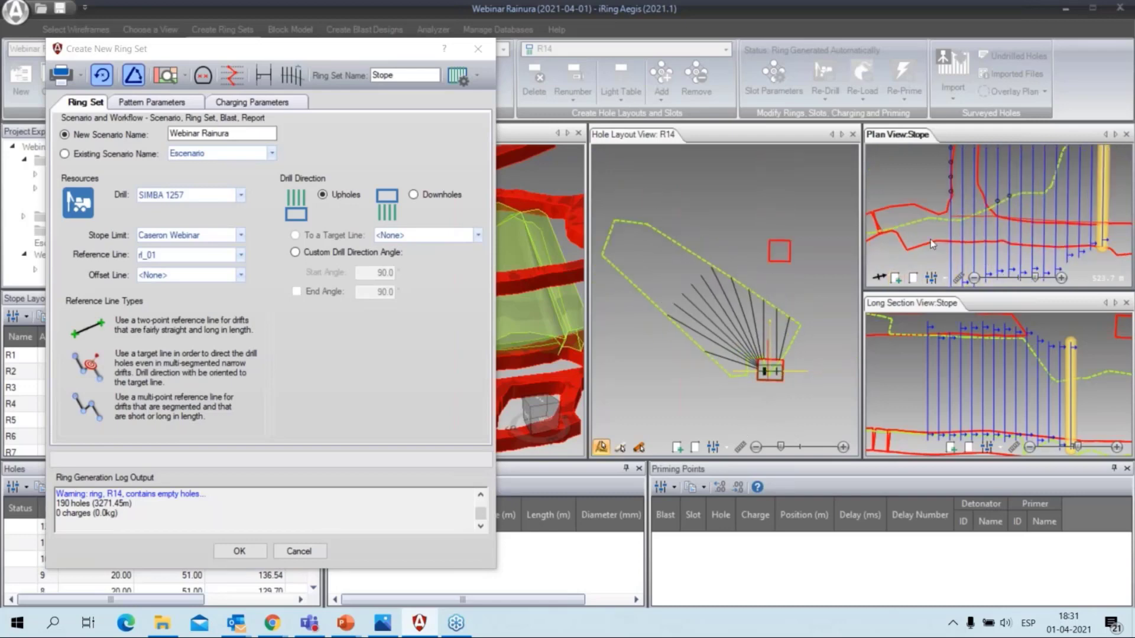
scroll(960, 239, "down", 2)
scroll(1003, 223, "up", 2)
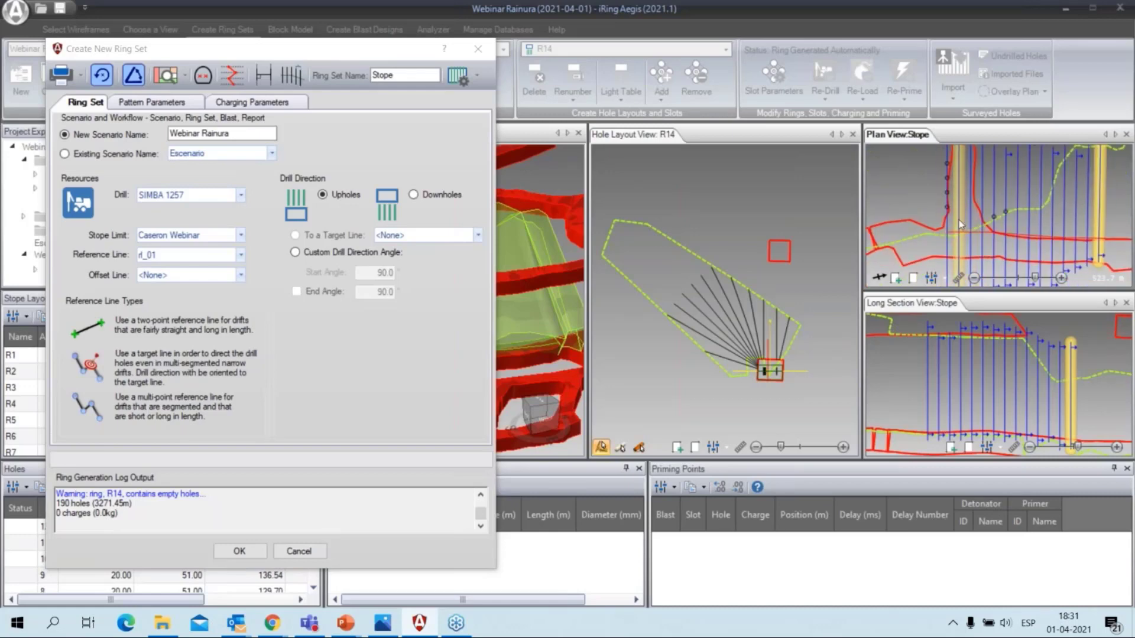
middle_click_drag(956, 163, 952, 200)
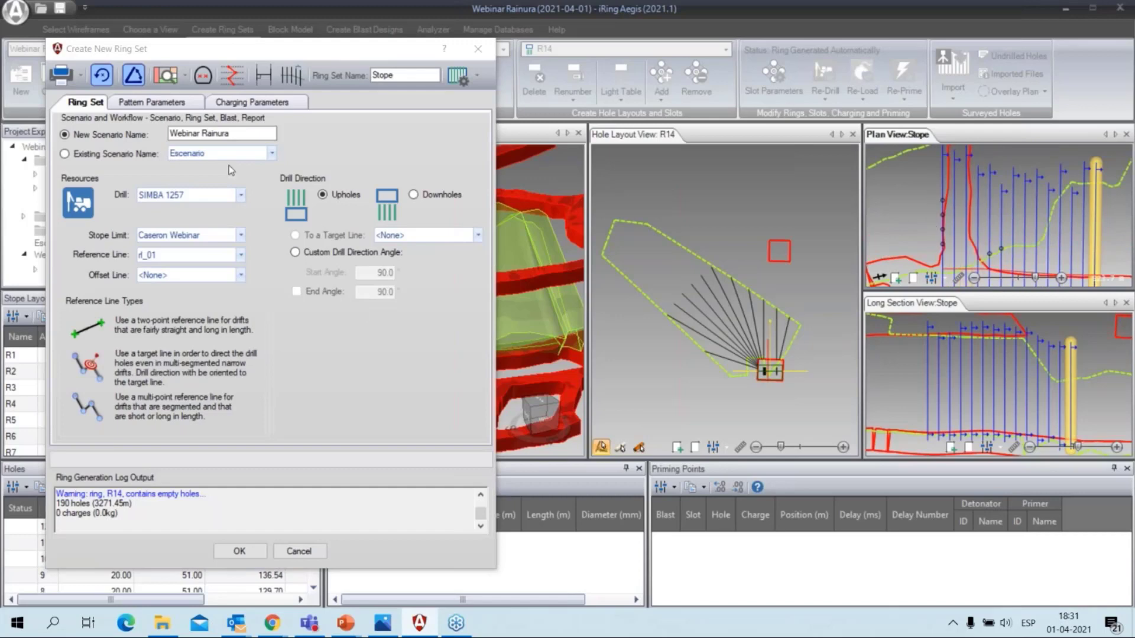
- Open the ring set's pattern parameters, keeping the dialog clear of the hole layout and plan views
left_click_drag(201, 52, 378, 49)
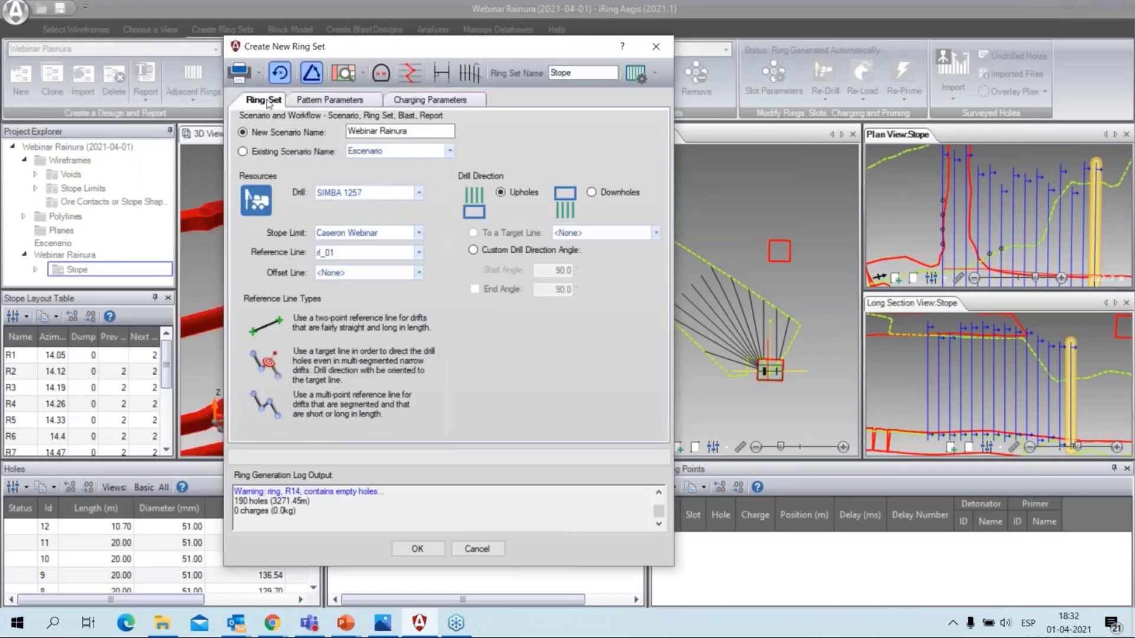
left_click(334, 100)
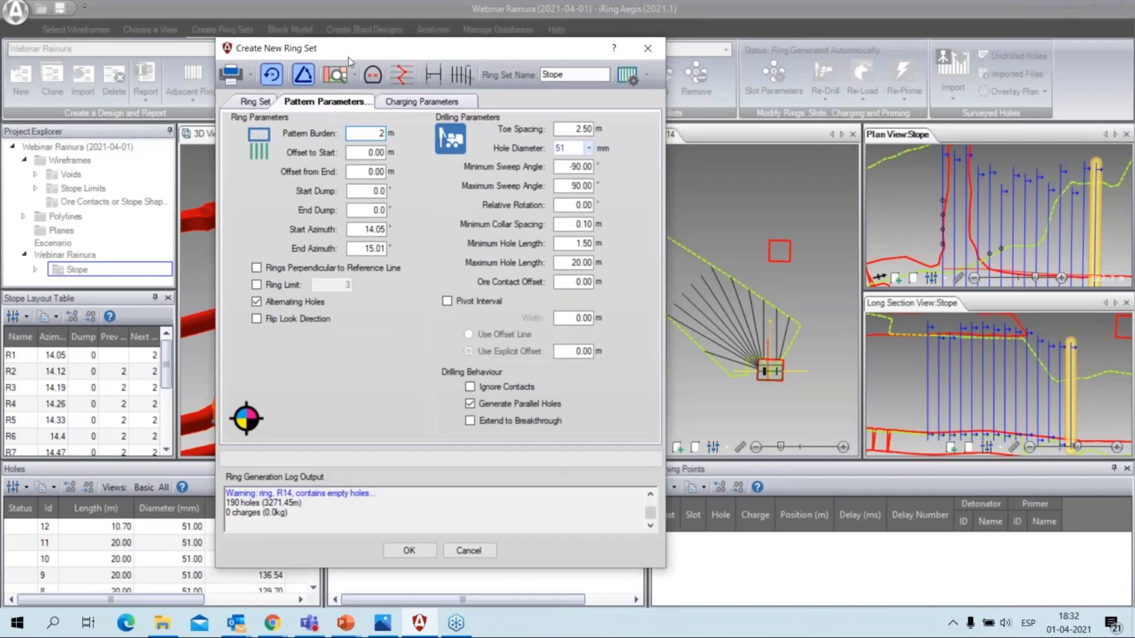
left_click_drag(349, 56, 196, 72)
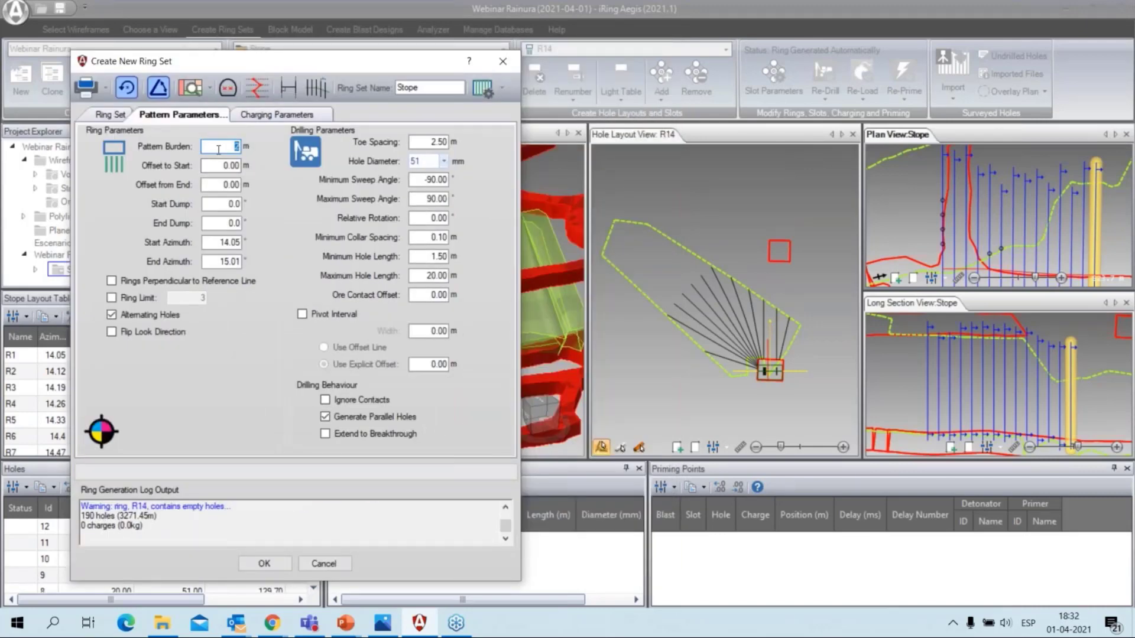
scroll(1014, 227, "down", 1)
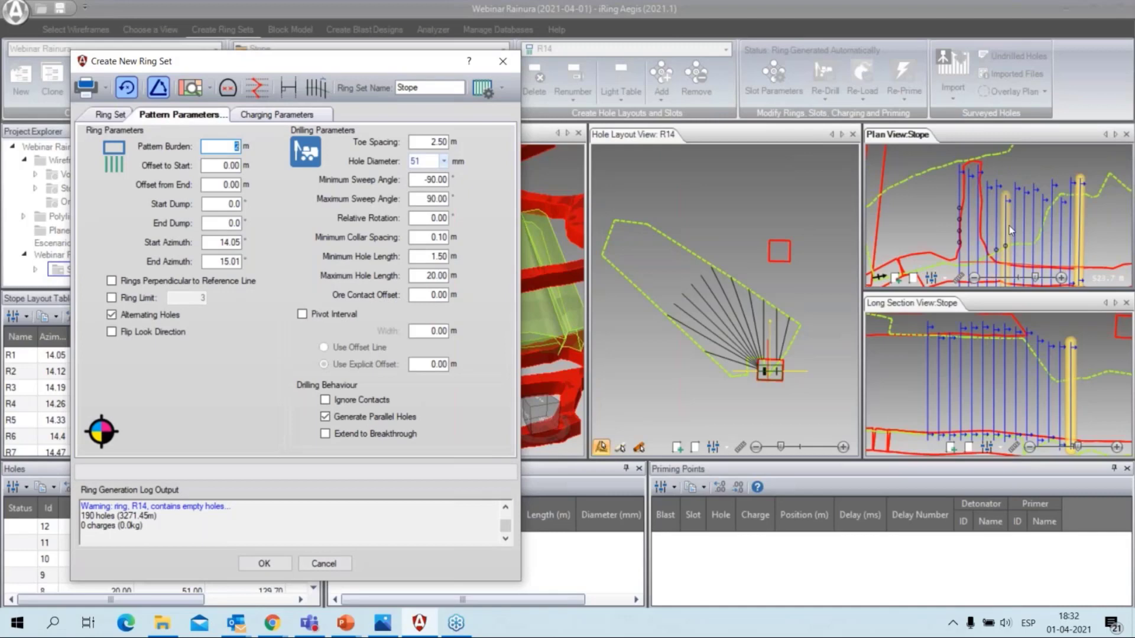
- Examine the spacing between consecutive rings in plan and the hole layouts of rings R6 and R8
middle_click_drag(1009, 230, 990, 214)
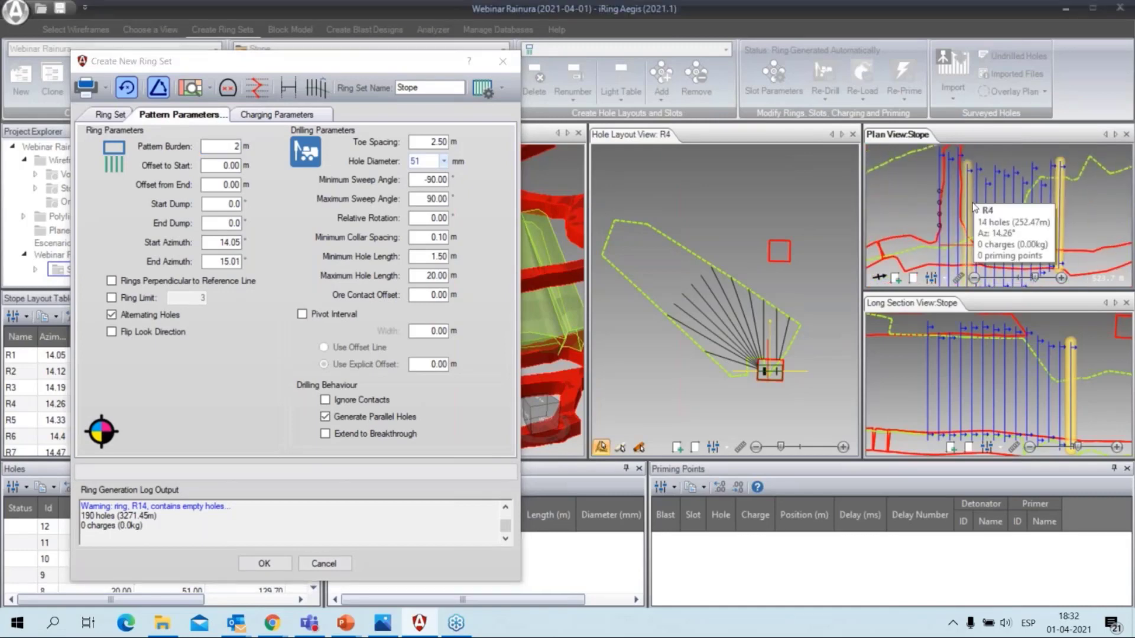
left_click(981, 209)
left_click(988, 204)
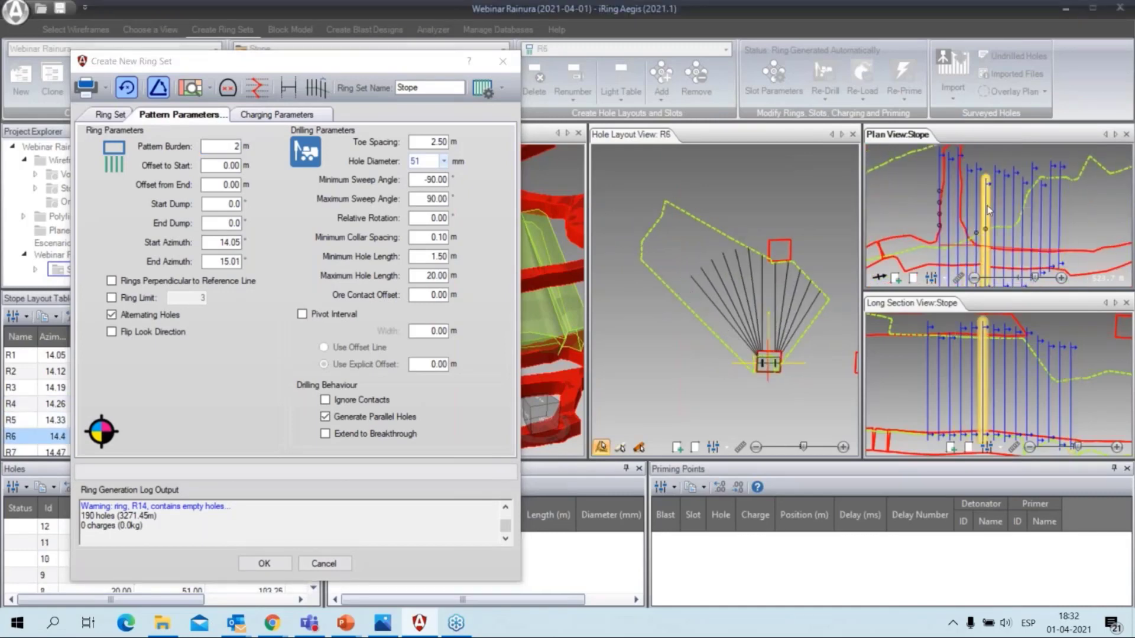
scroll(1008, 219, "up", 2)
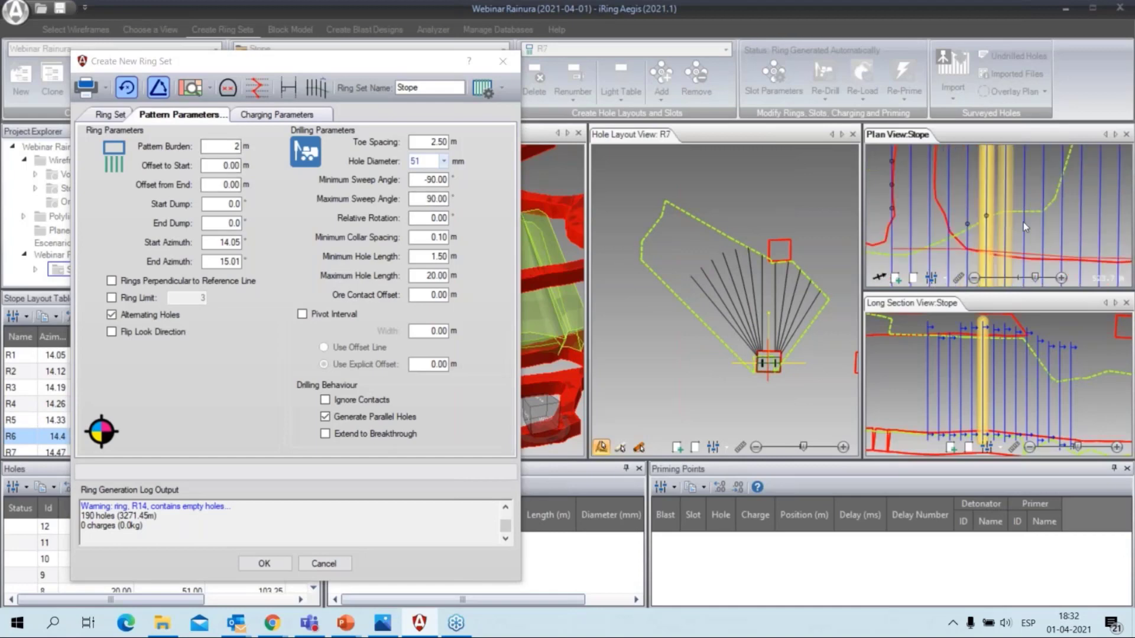
left_click(1009, 219)
left_click(1031, 223)
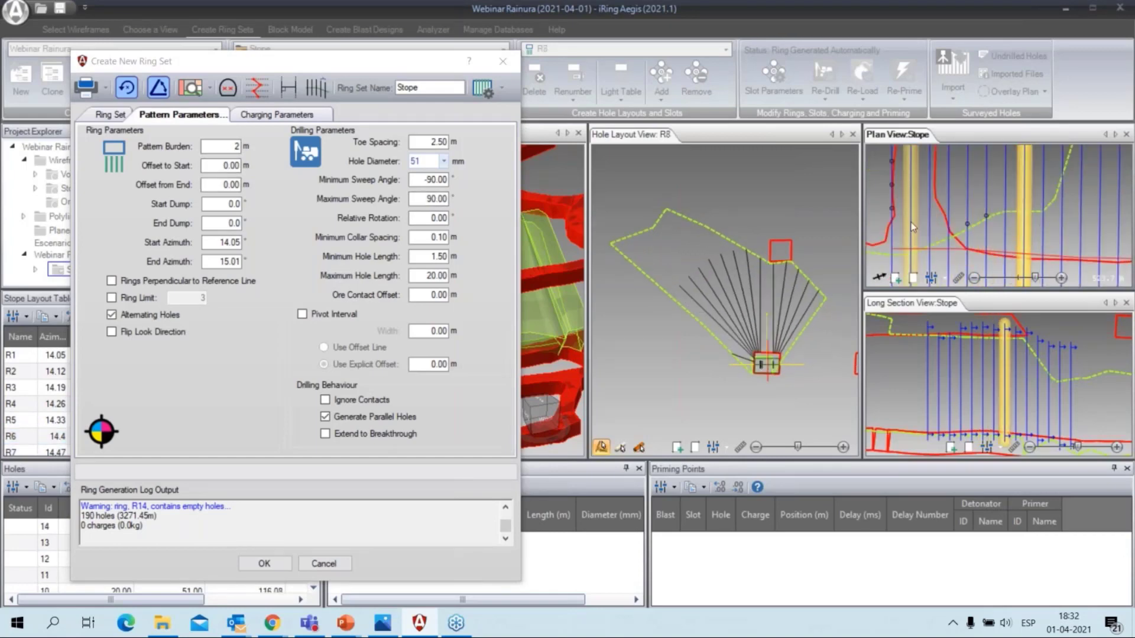
- Set the pattern burden to 1.35 m and inspect the regenerated rings up to R21 in plan
left_click(218, 150)
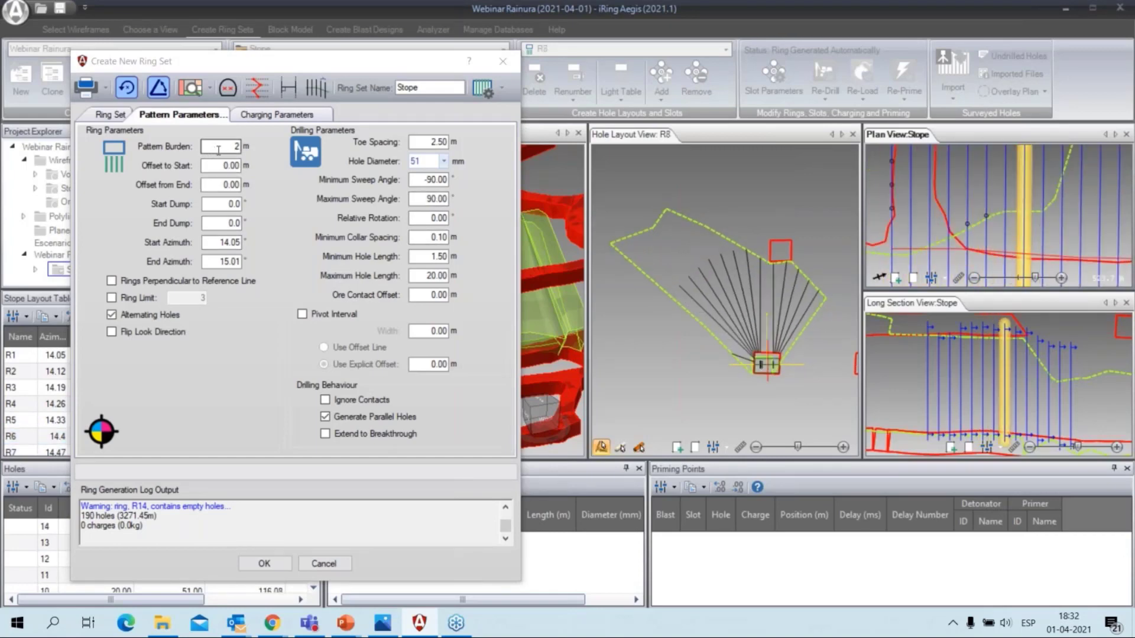
double_click(218, 150)
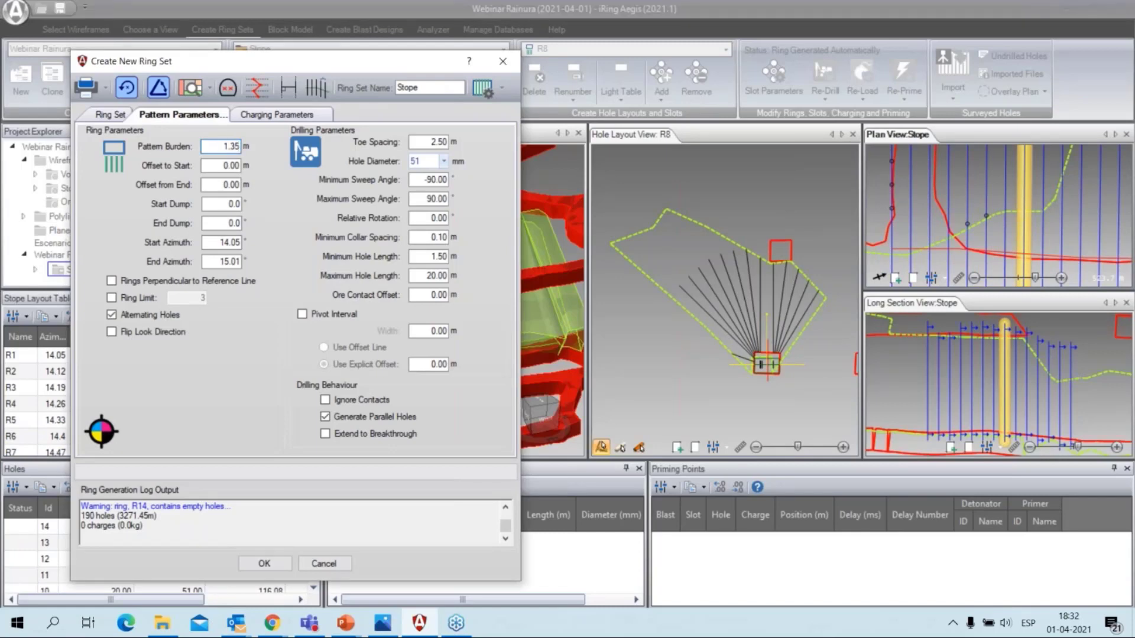
key("Tab")
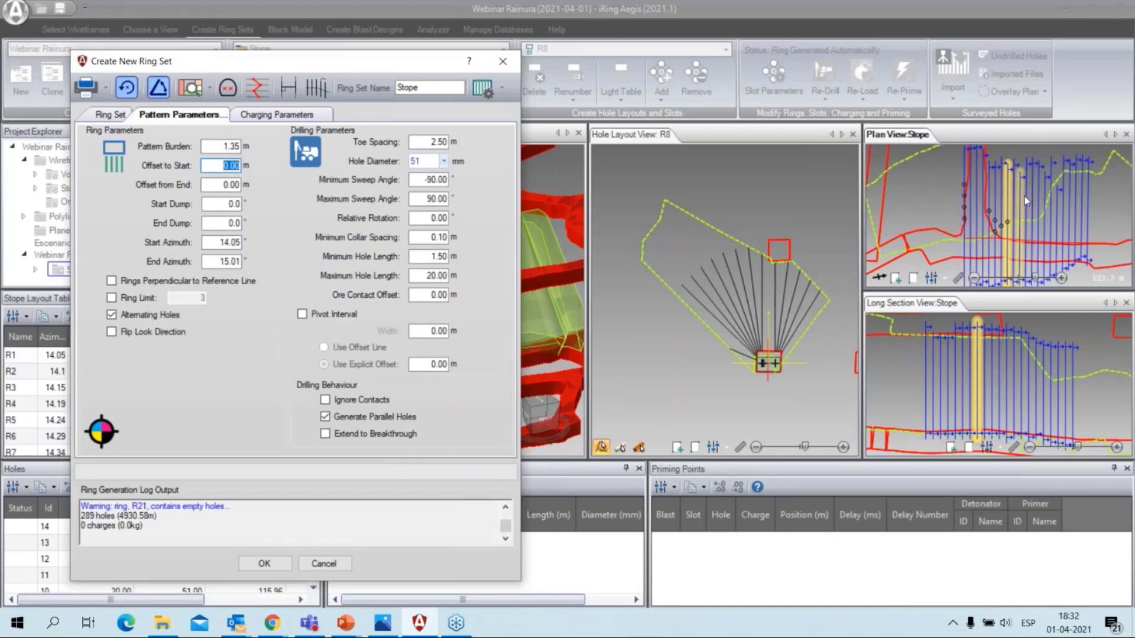
scroll(1084, 214, "up", 2)
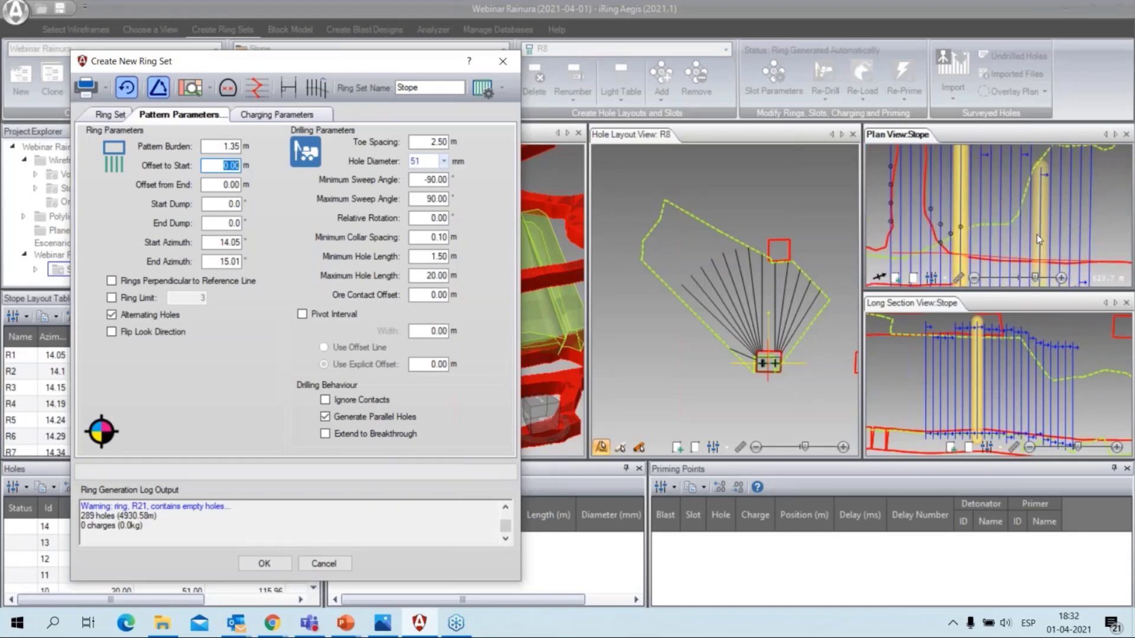
left_click(1092, 240)
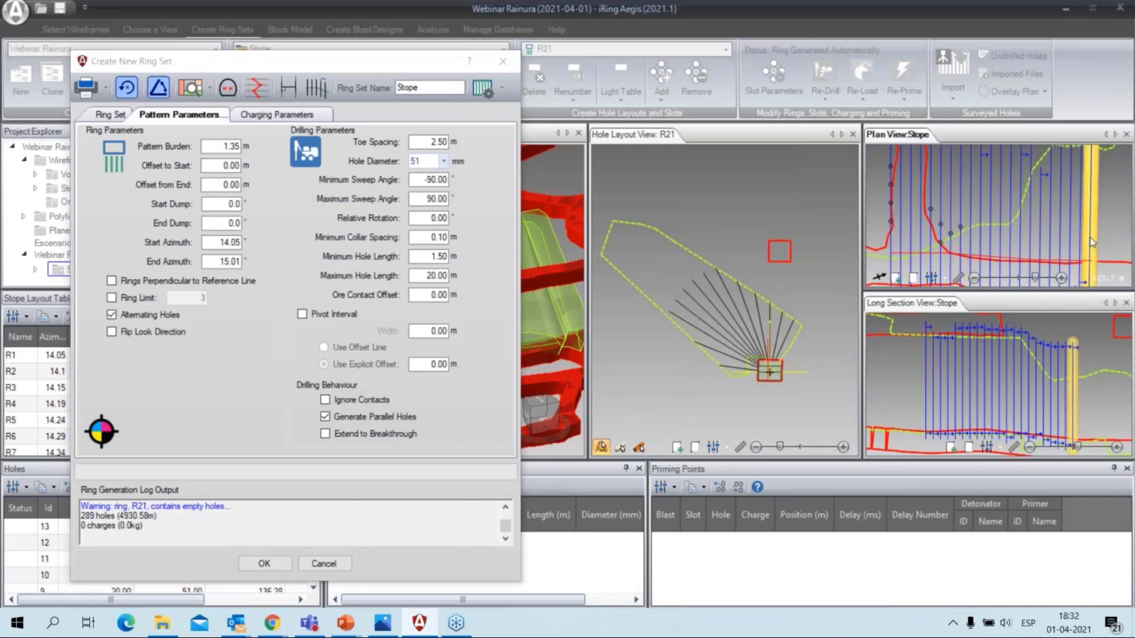
scroll(1090, 237, "up", 1)
scroll(1090, 237, "down", 3)
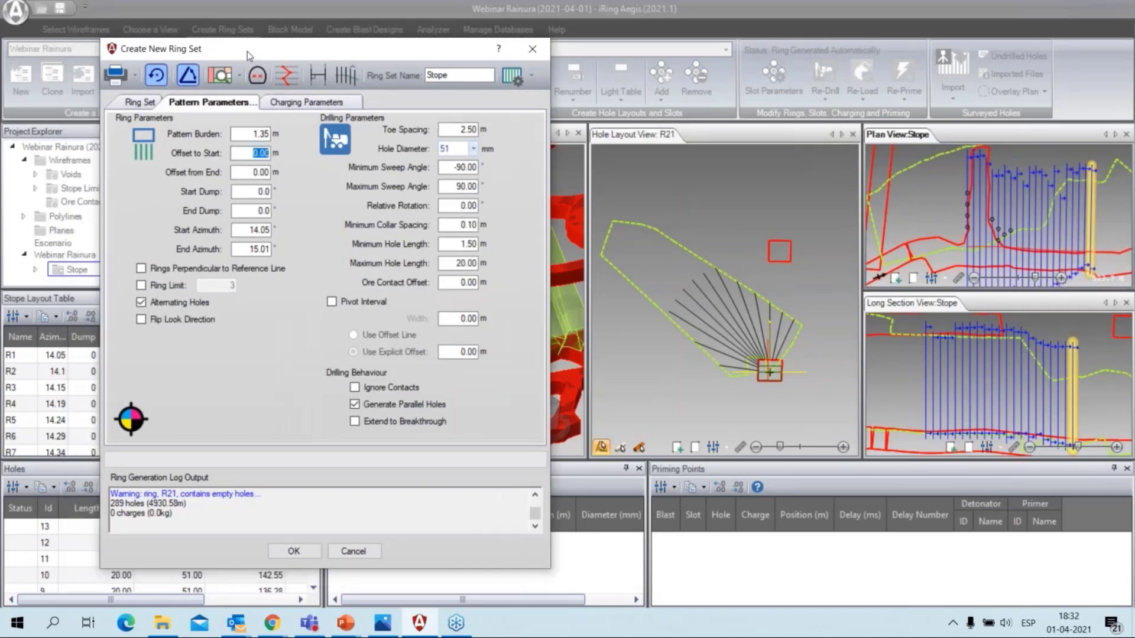
- Enable the ring limit at 3 rings and inspect ring R1 in the slot drift
left_click_drag(244, 59, 316, 47)
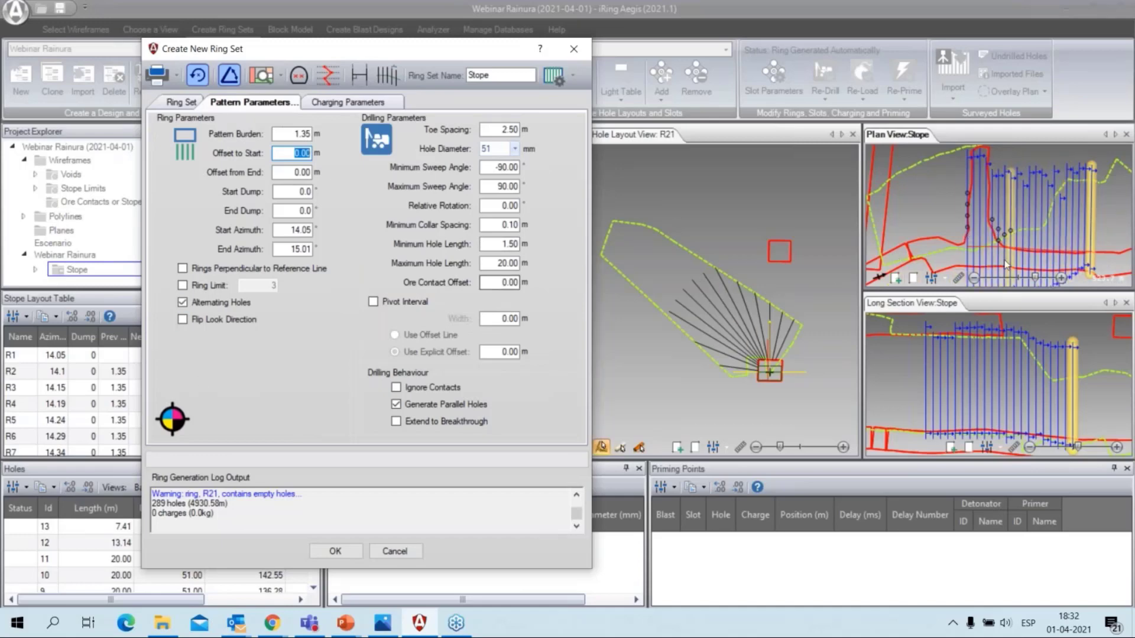
left_click(188, 286)
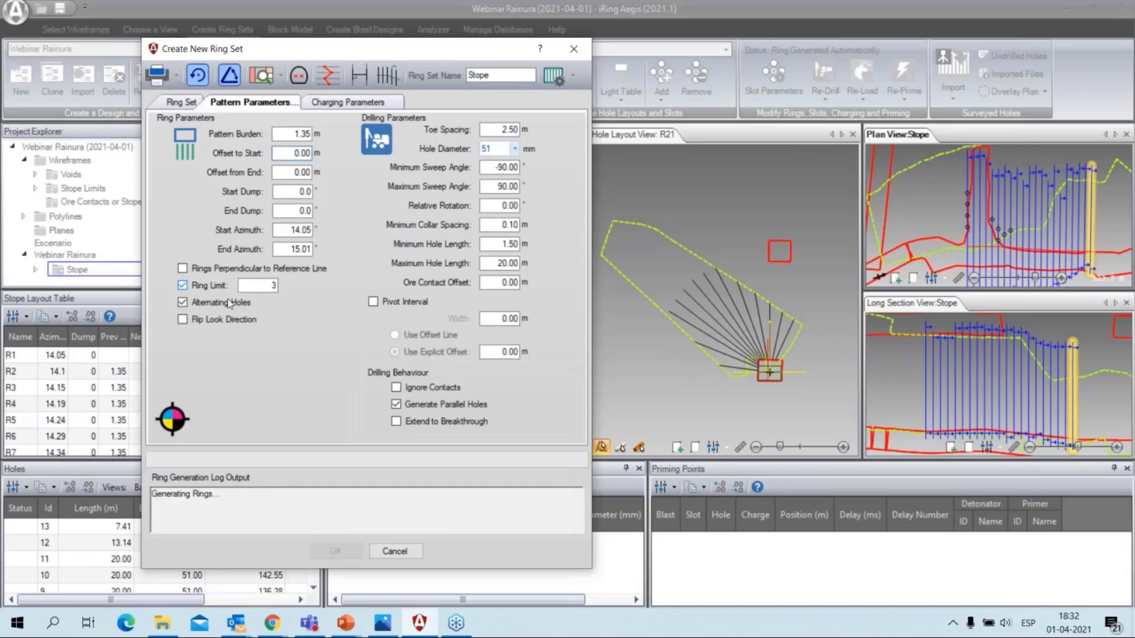
left_click_drag(269, 287, 290, 287)
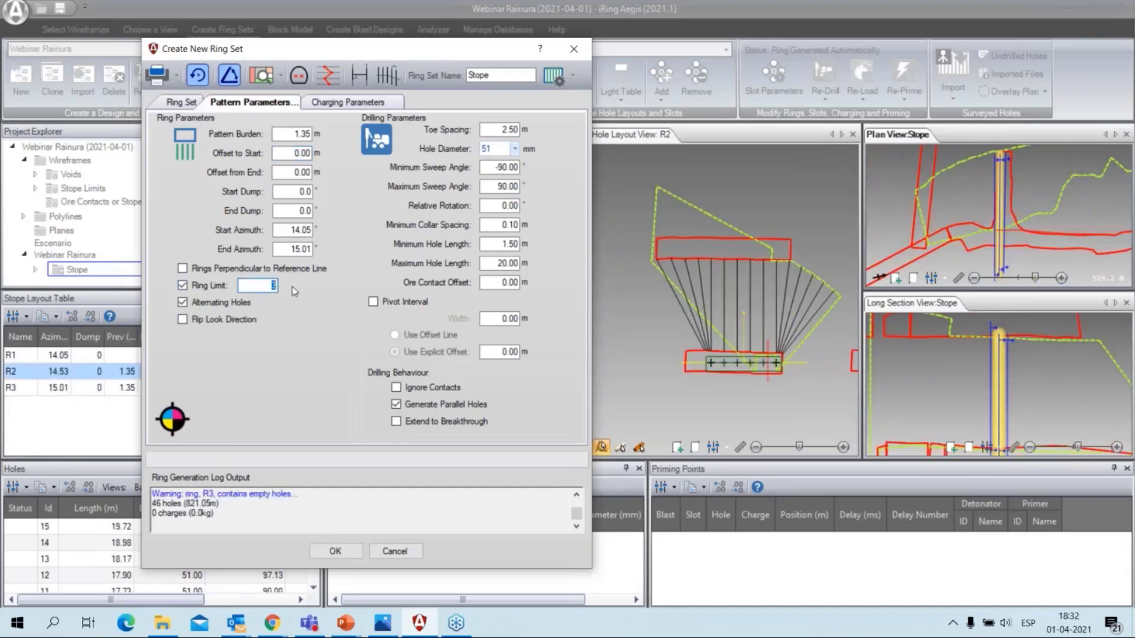
scroll(1067, 236, "up", 3)
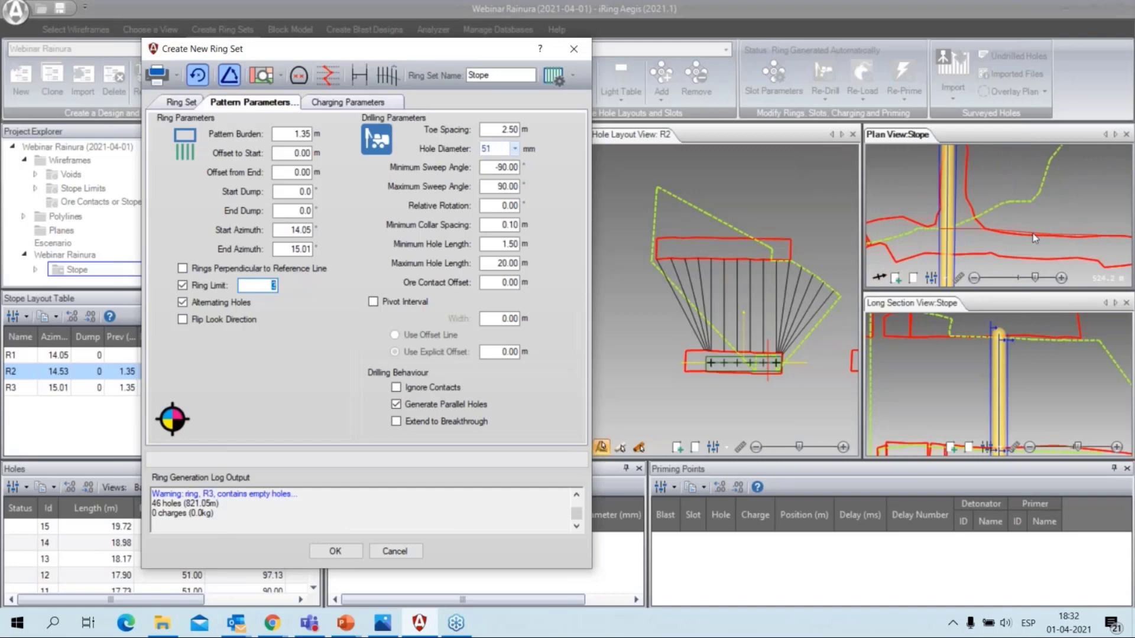
left_click(985, 229)
scroll(965, 242, "up", 2)
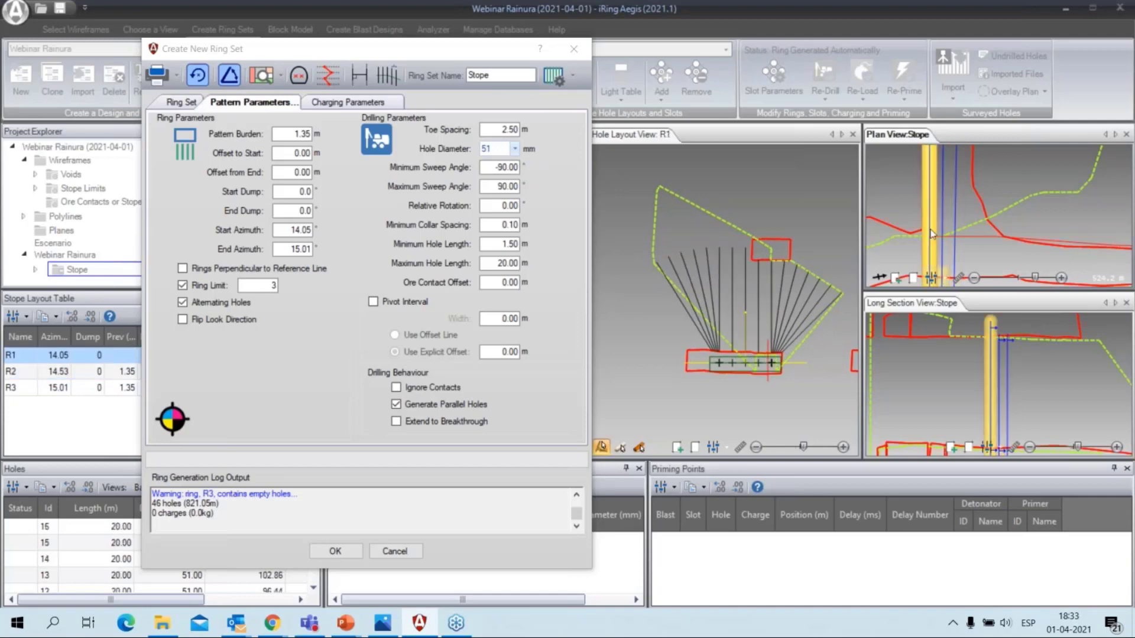
- Check ring R1's position against the drift walls and set the offset to start to 0.80 m
scroll(772, 346, "up", 3)
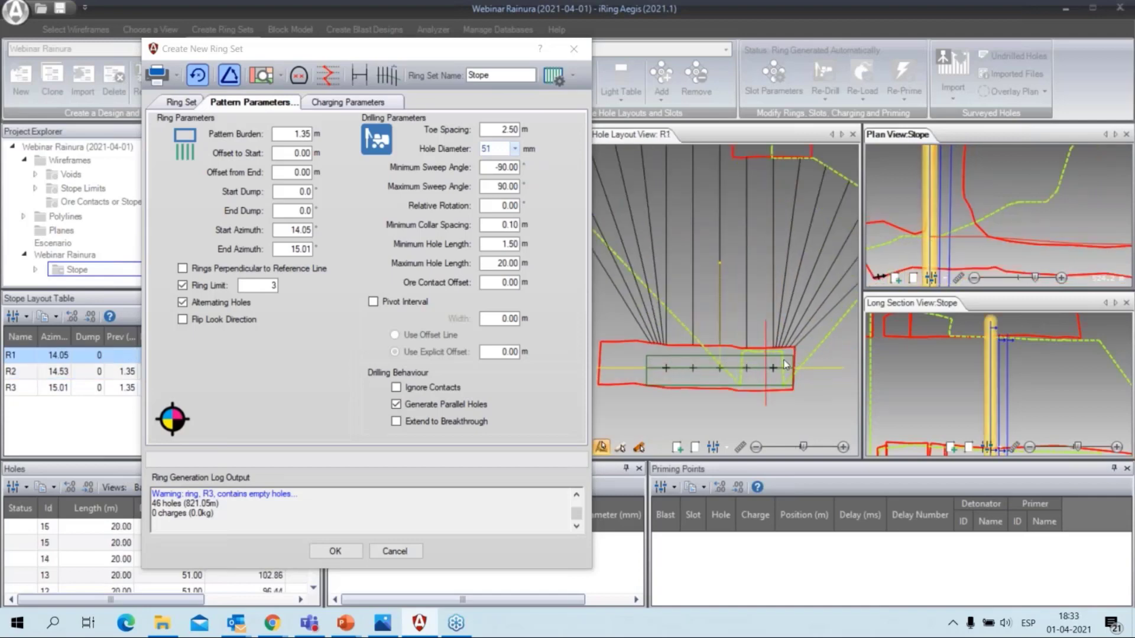
scroll(969, 233, "up", 3)
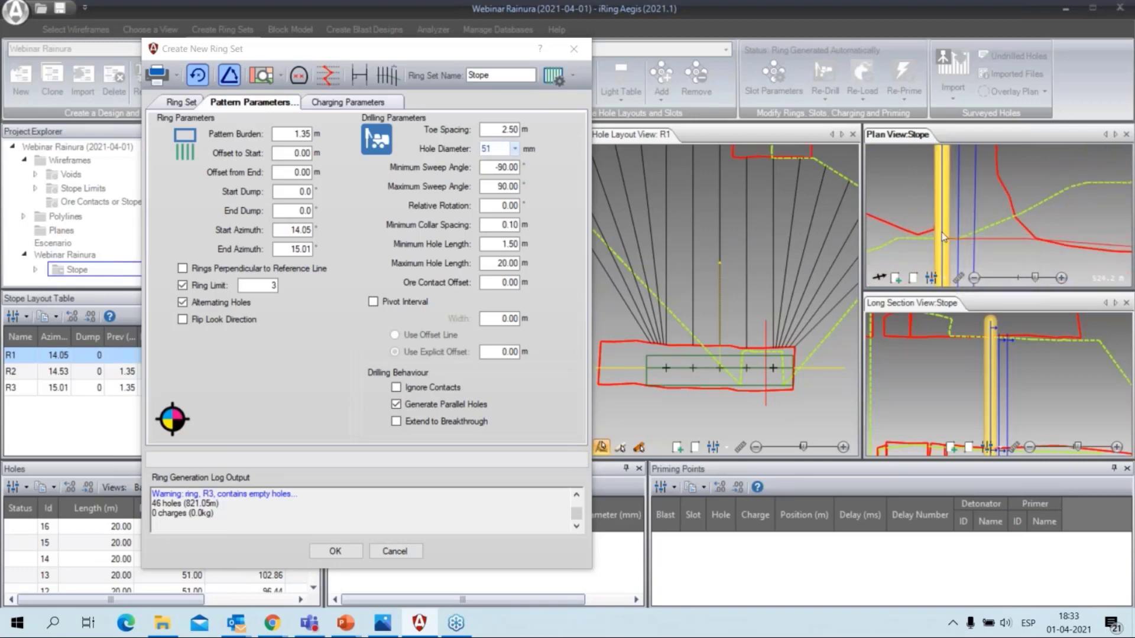
scroll(961, 237, "up", 2)
scroll(968, 232, "down", 3)
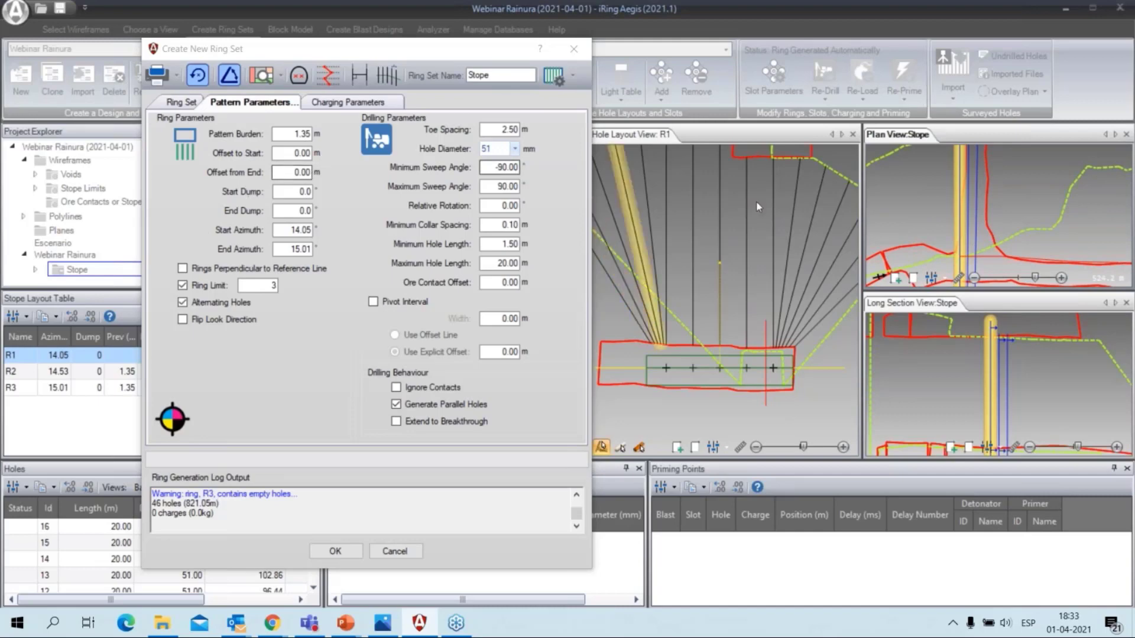
middle_click_drag(1013, 255, 1015, 223)
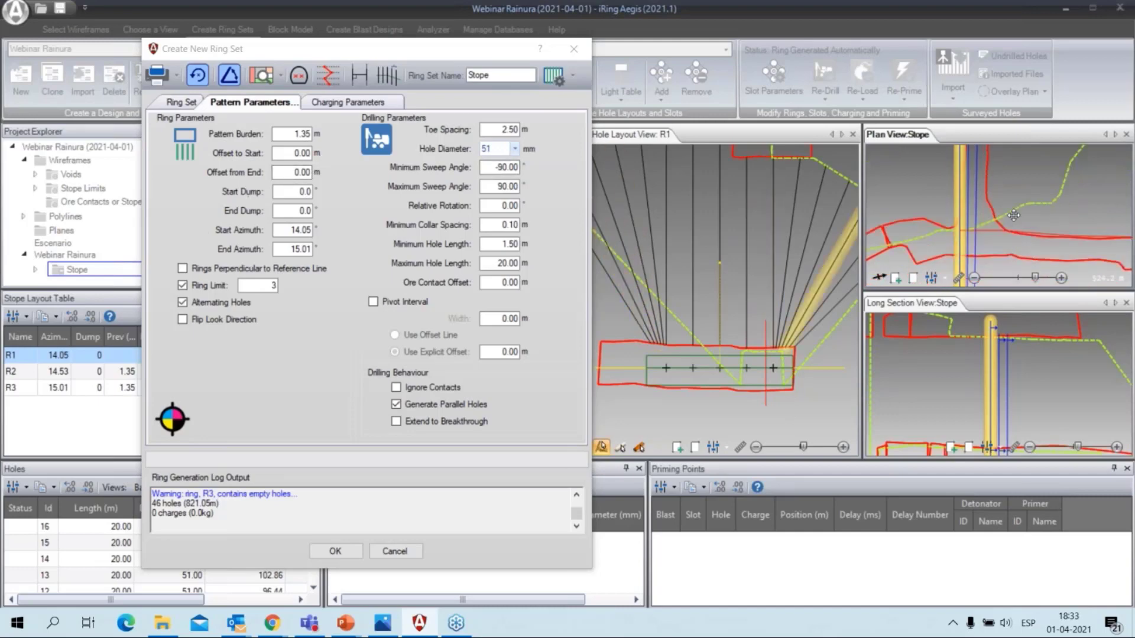
double_click(292, 153)
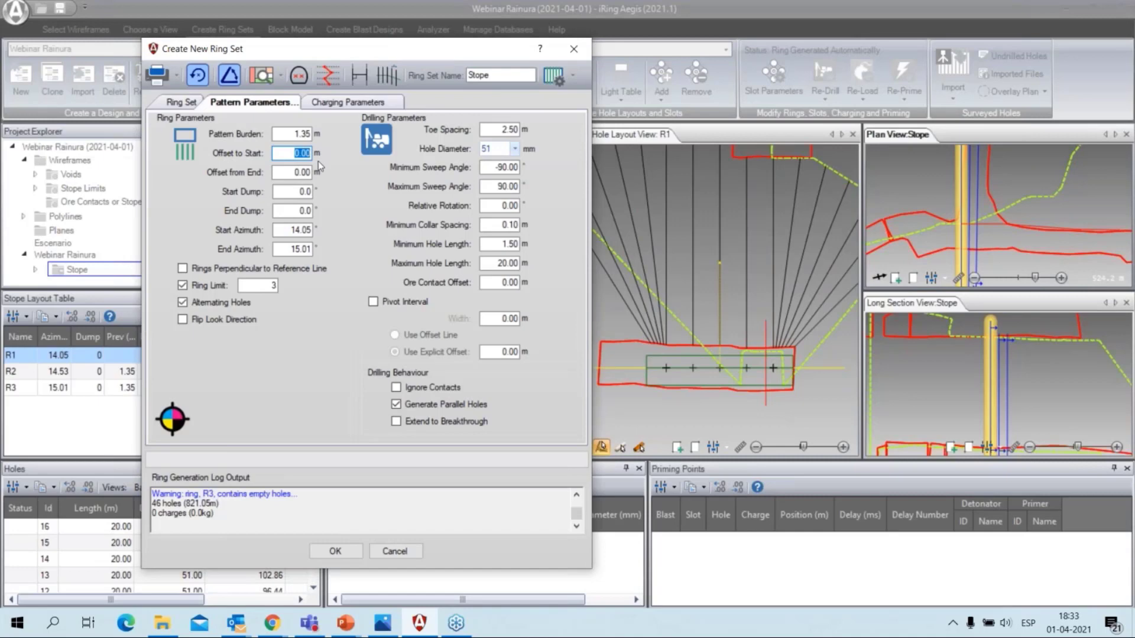
type("0.8")
key("Tab")
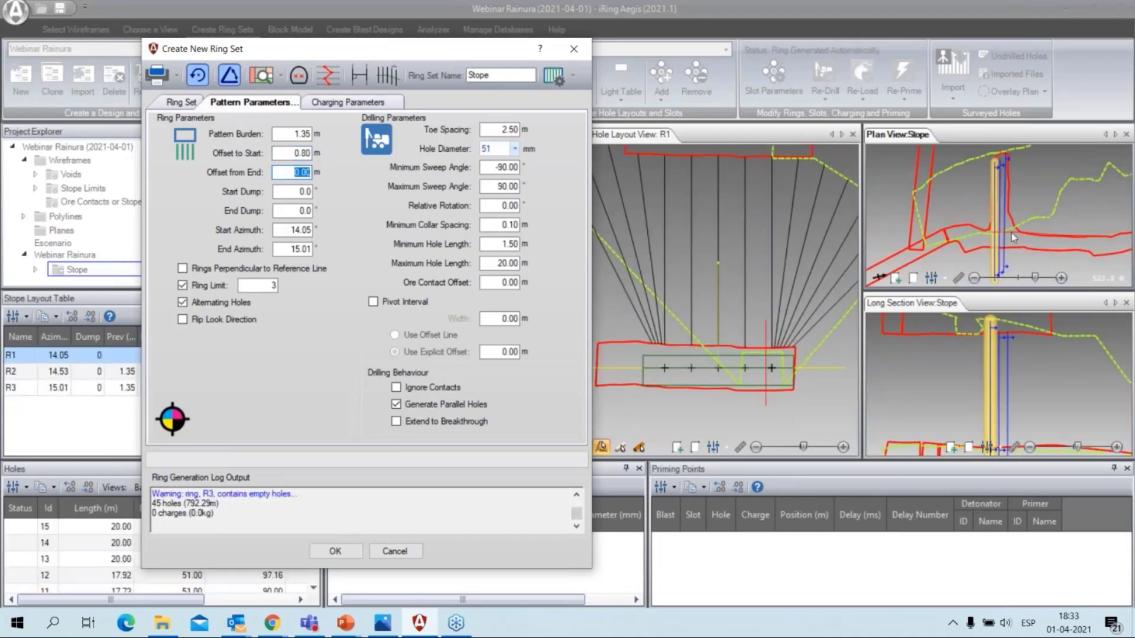
- Examine the positions of rings R1, R2 and R3 against the slot drift walls in plan, comparing their hole layouts
mouse_move(938, 224)
middle_click_drag(936, 221, 927, 288)
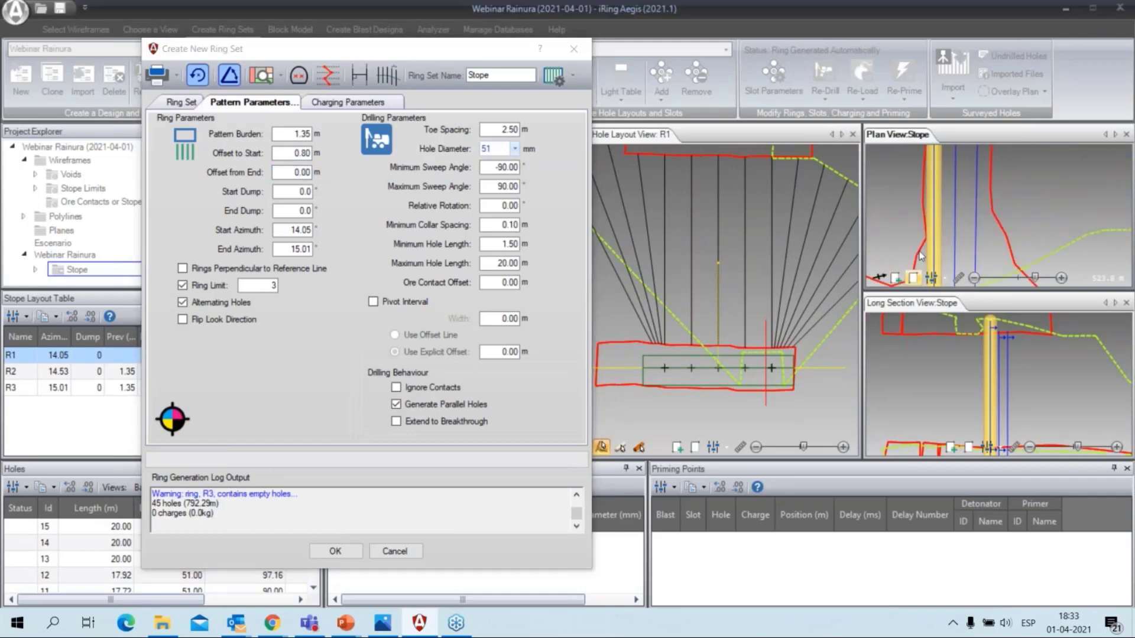
middle_click_drag(914, 183, 907, 244)
scroll(907, 244, "down", 4)
scroll(906, 244, "up", 2)
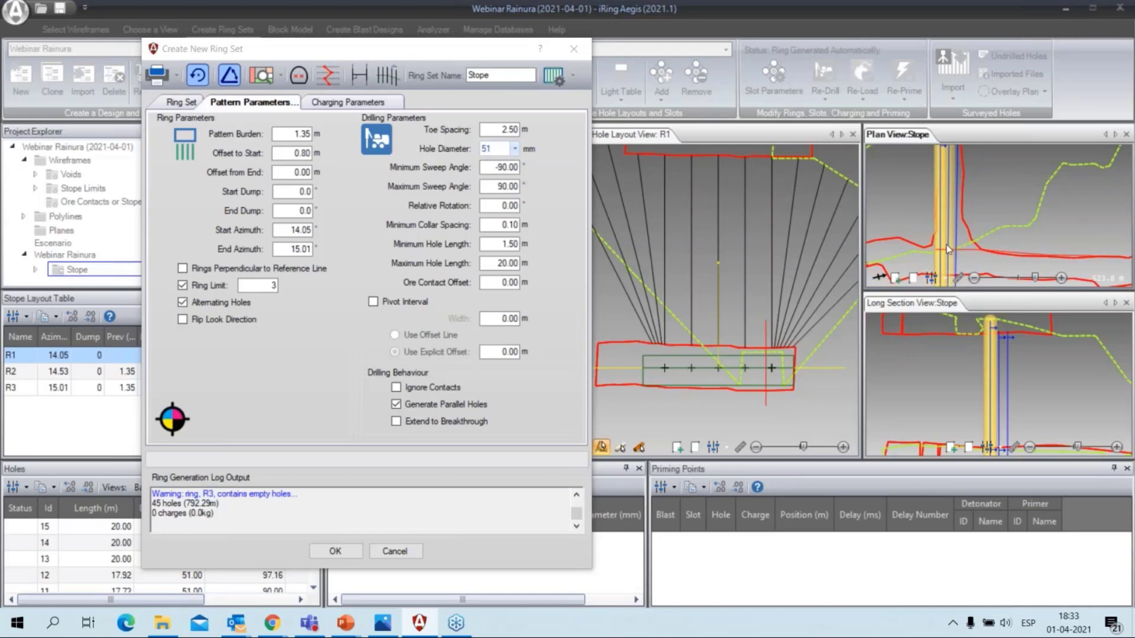
left_click(950, 245)
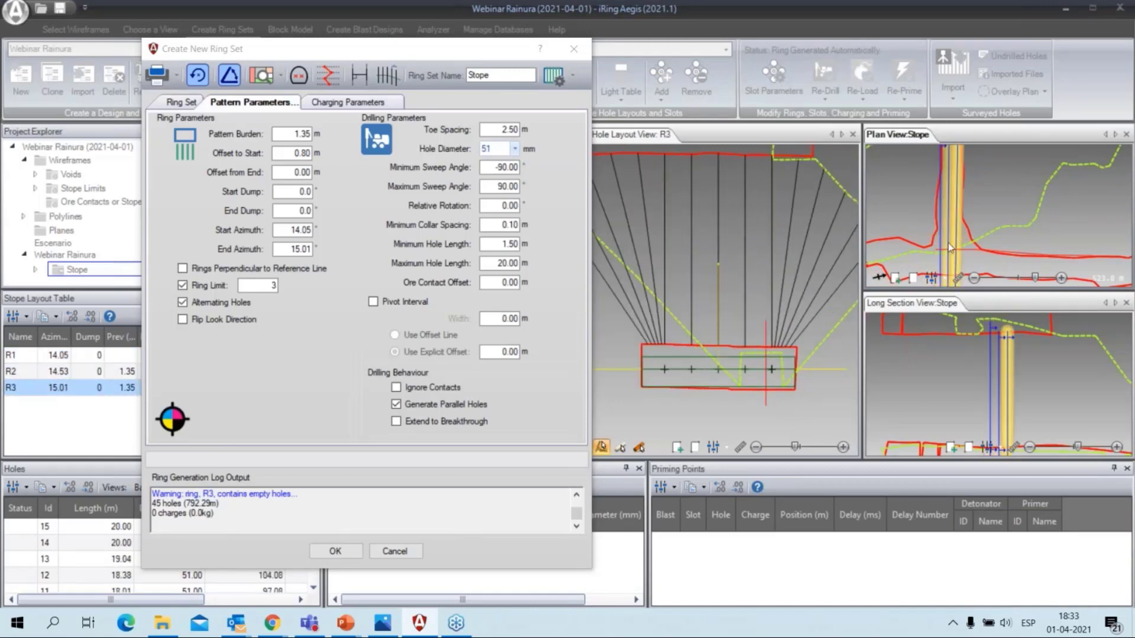
left_click(941, 254)
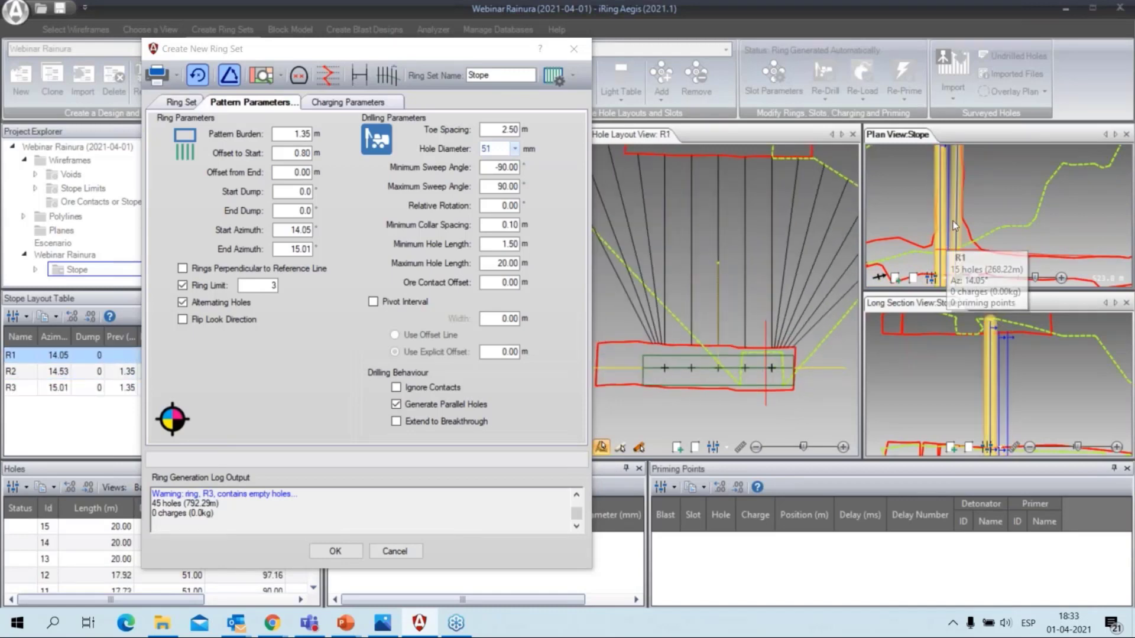
middle_click_drag(977, 207, 991, 233)
left_click(977, 222)
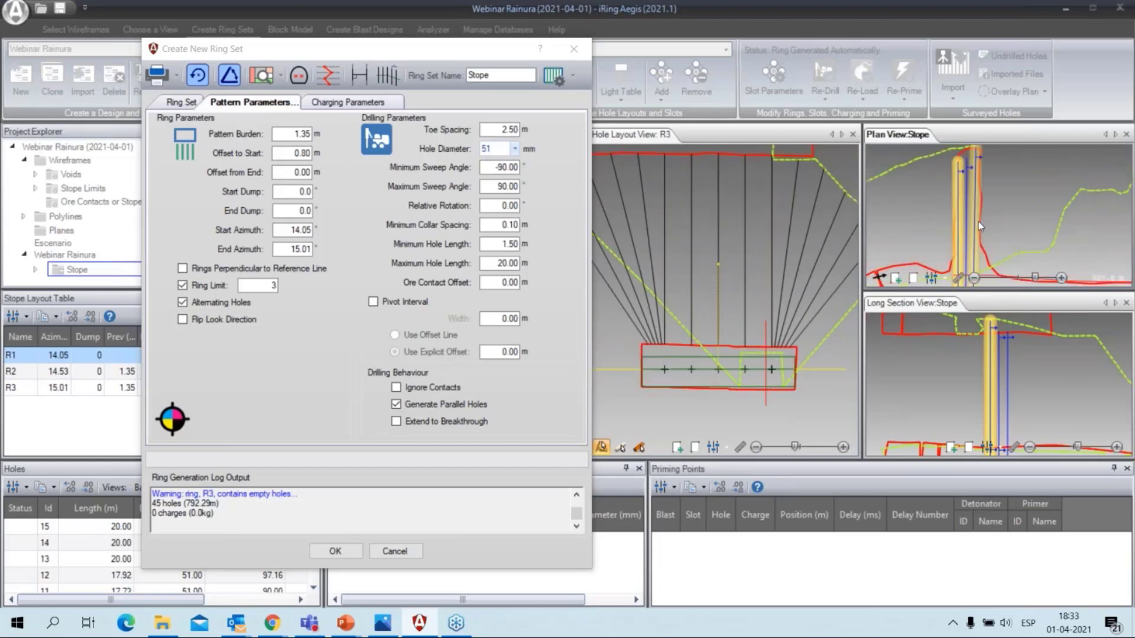
left_click(966, 234)
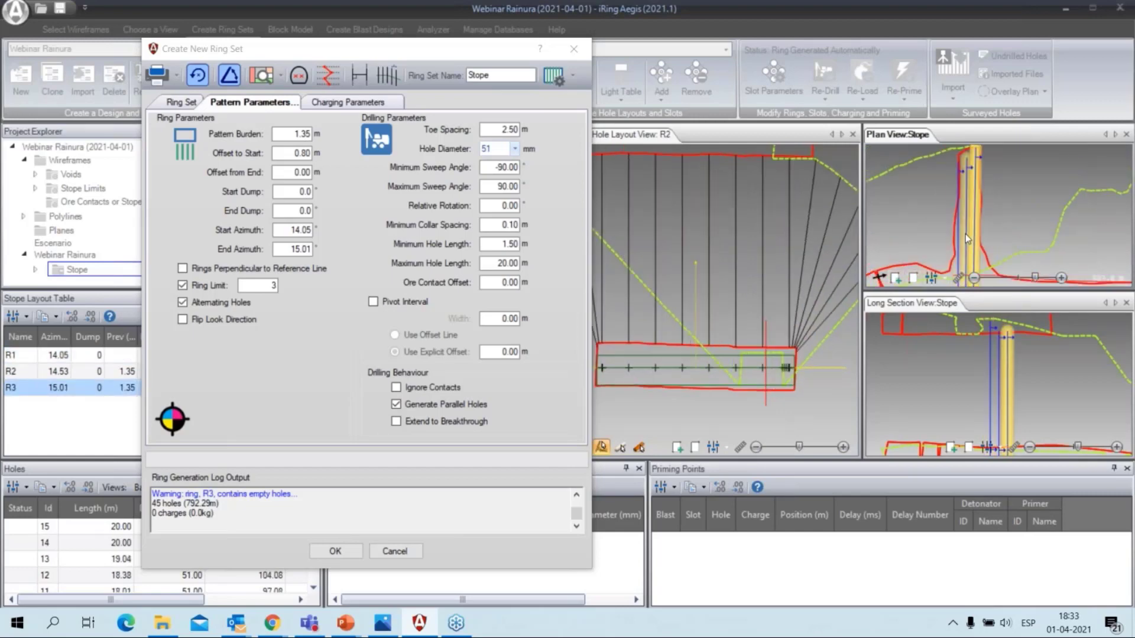
- Examine ring R1's parallel and fan holes across the slot drift, keeping the ring set dialog clear of the hole layout
left_click(962, 233)
middle_click_drag(963, 233, 975, 208)
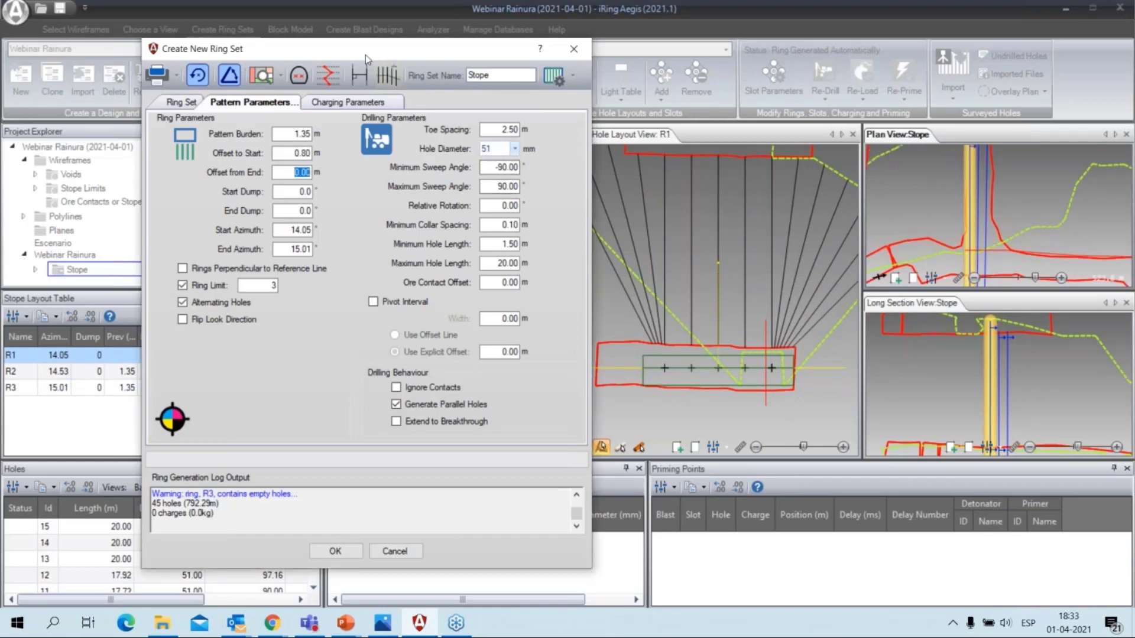
left_click_drag(366, 55, 283, 54)
scroll(785, 294, "down", 3)
middle_click_drag(783, 373, 763, 398)
scroll(761, 400, "up", 2)
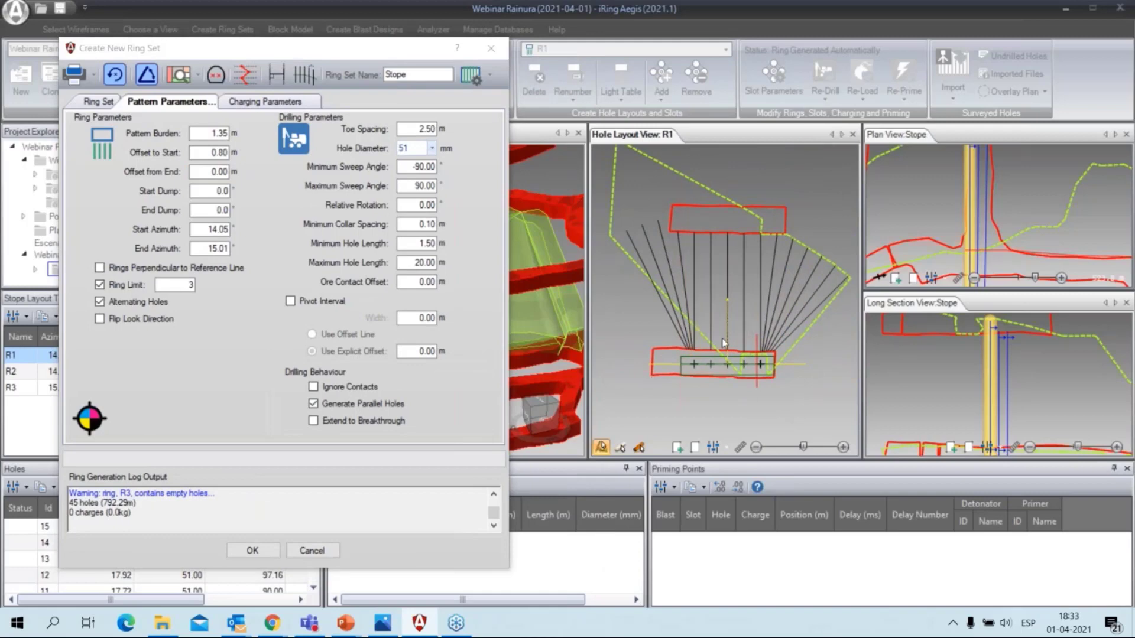
scroll(733, 313, "up", 1)
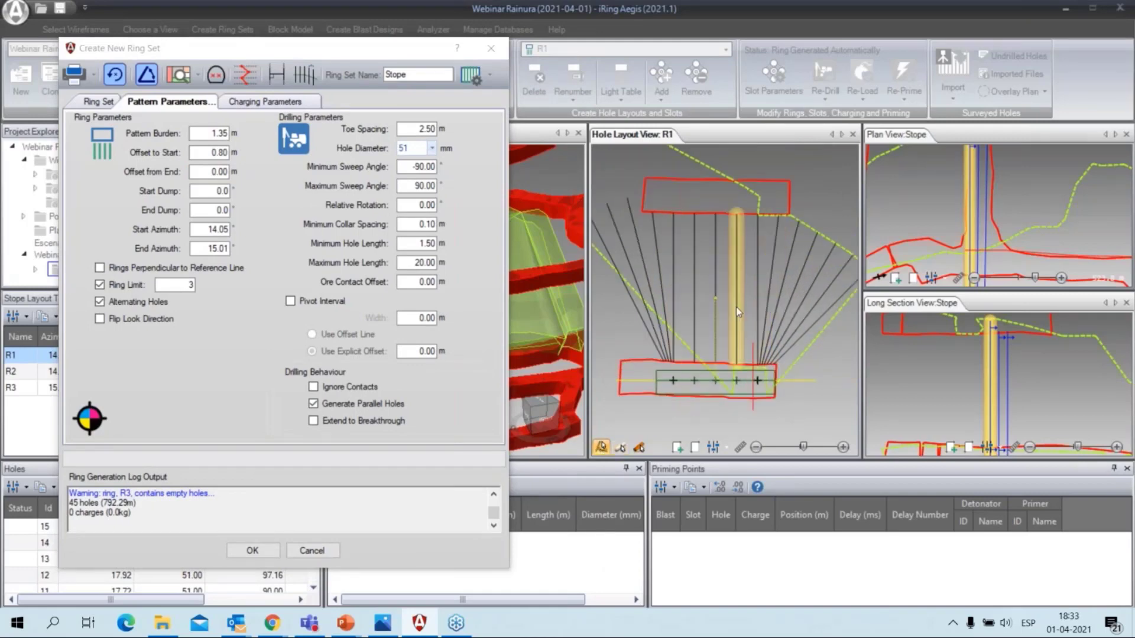
mouse_move(738, 312)
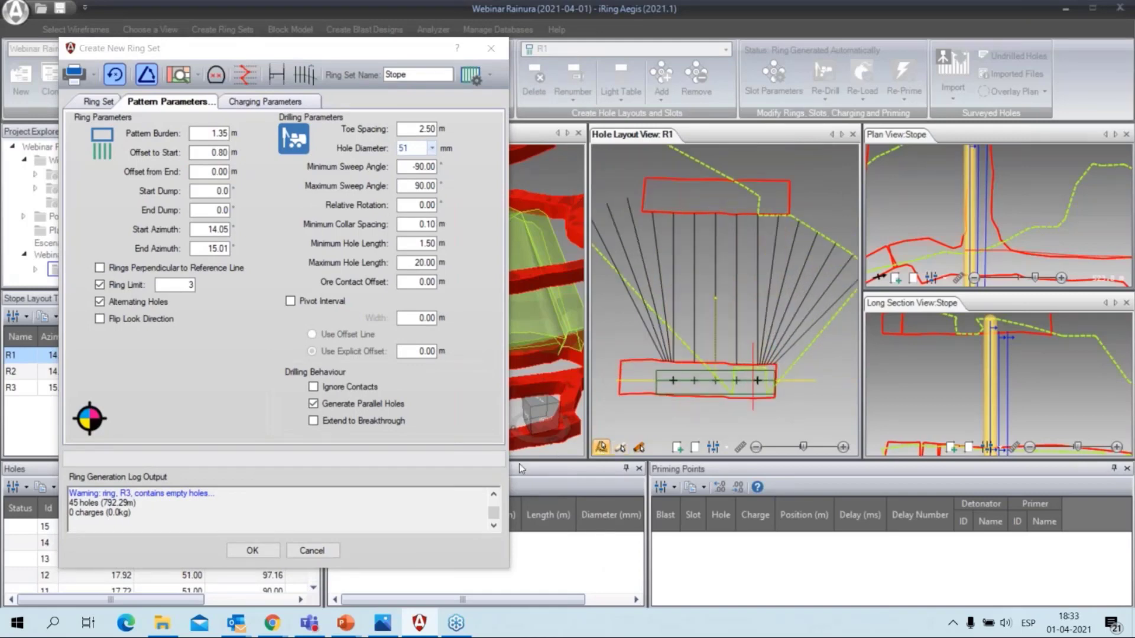
- Consult the target profile Reporte a lograr.png in Photos and compare it with ring R1's parallel and fan holes in Aegis
mouse_move(383, 623)
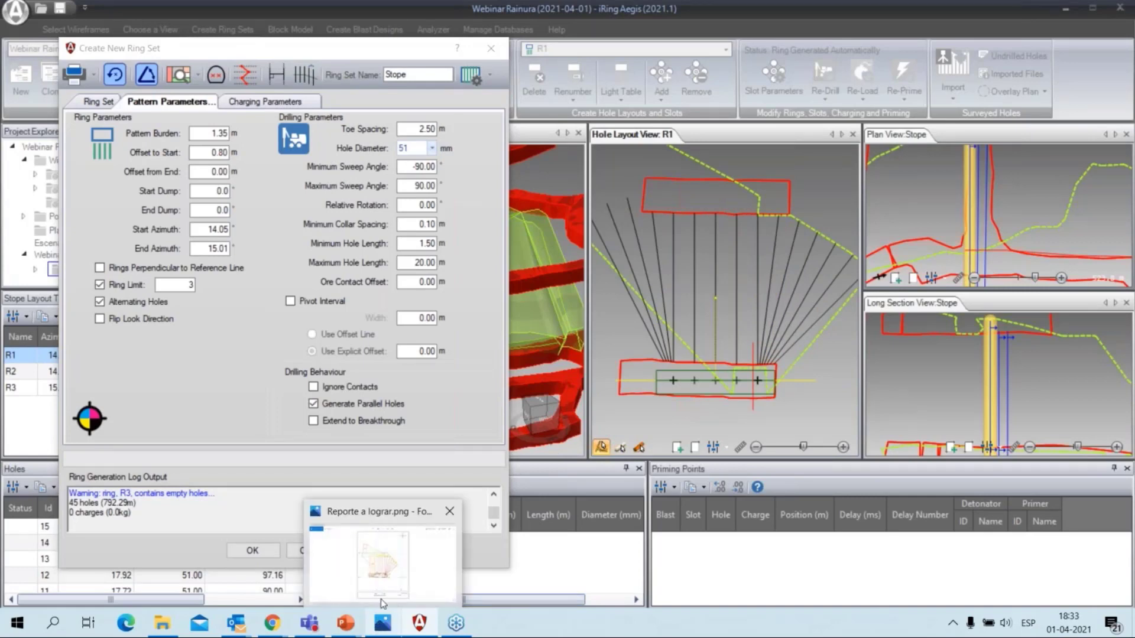
left_click(388, 573)
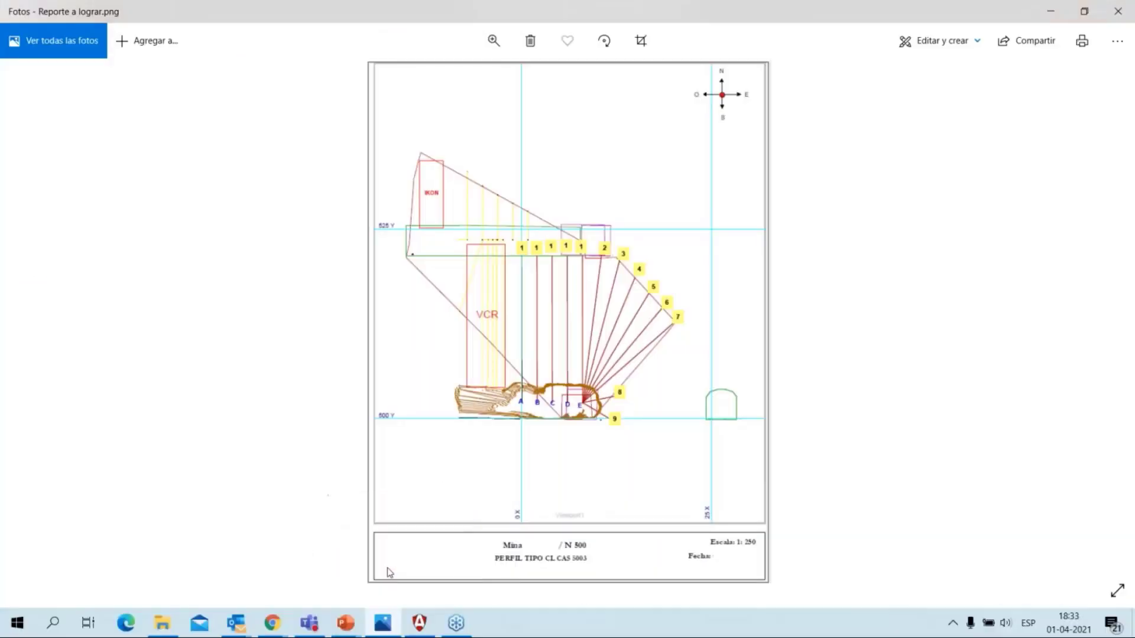
left_click(1084, 11)
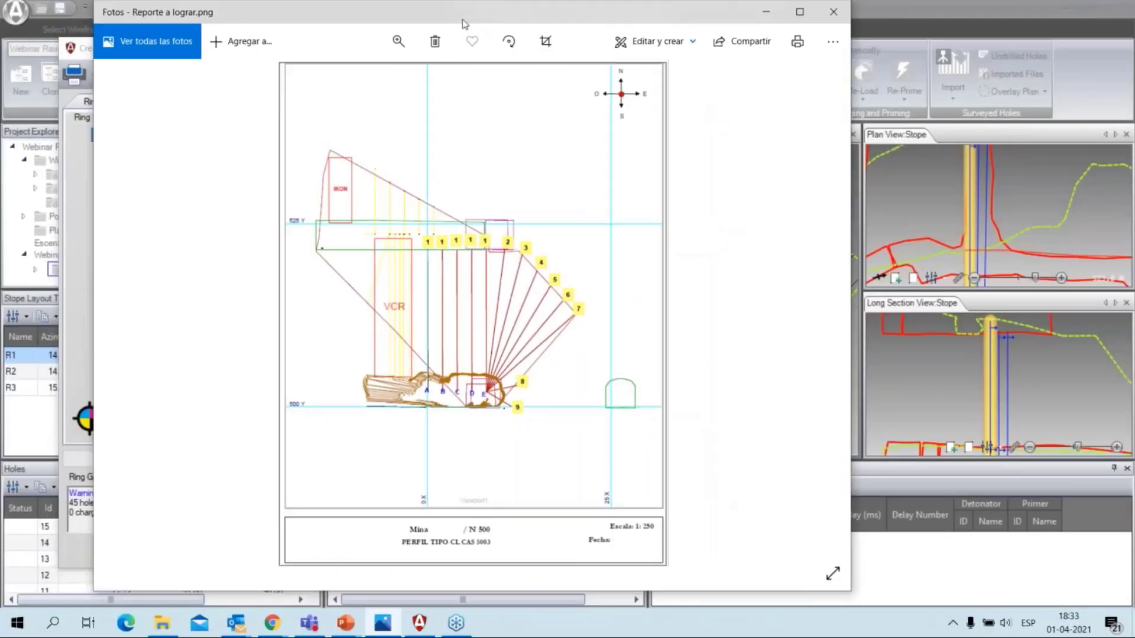
mouse_move(455, 21)
left_mouse_down()
mouse_move(567, 48)
mouse_move(485, 49)
mouse_move(449, 31)
left_mouse_up()
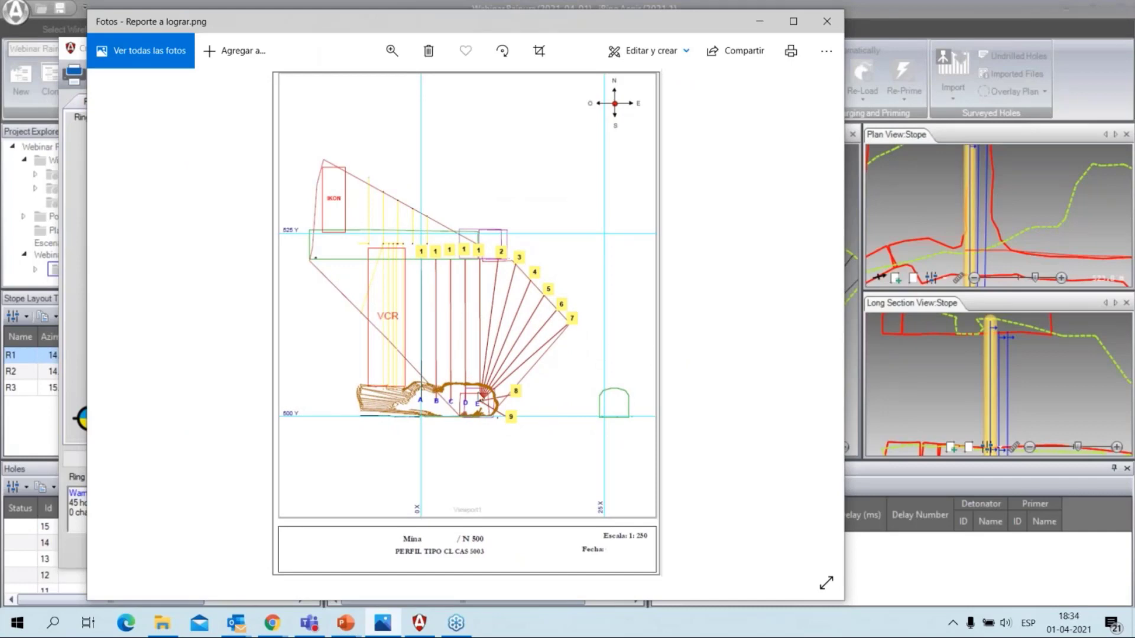
left_click_drag(584, 21, 570, 21)
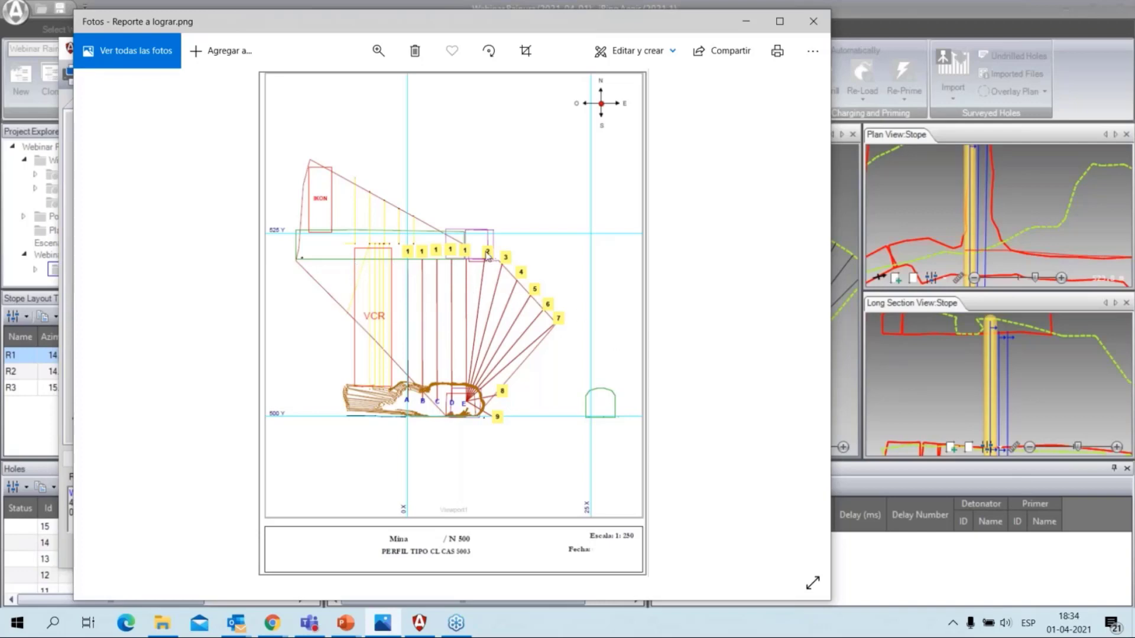
left_click(746, 24)
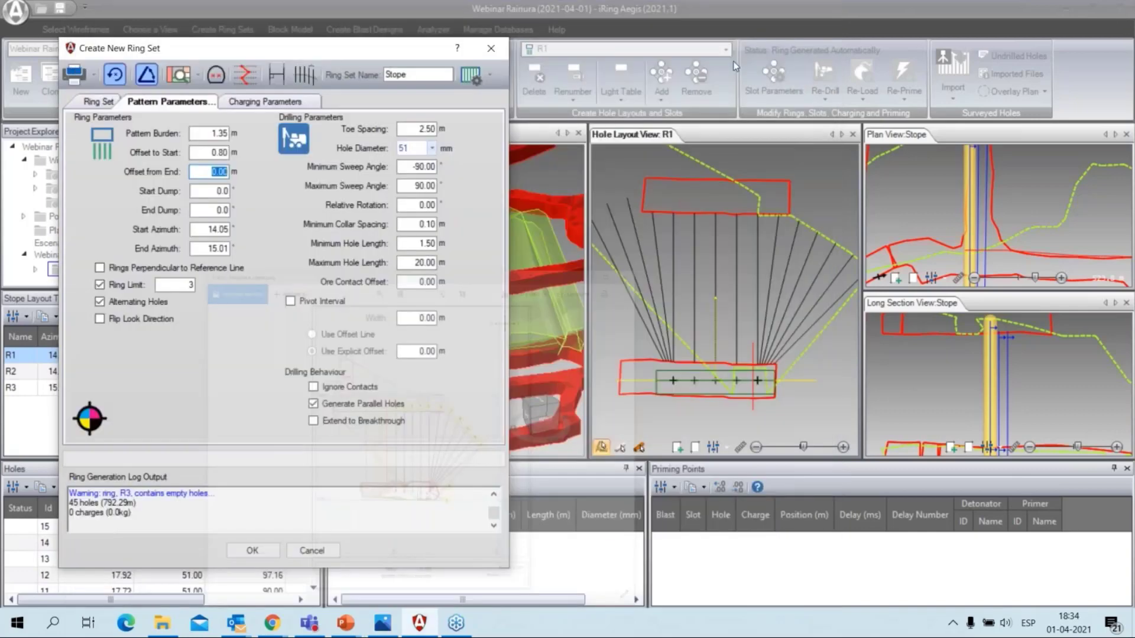
left_click(779, 292)
scroll(779, 292, "down", 3)
middle_click_drag(779, 292, 704, 319)
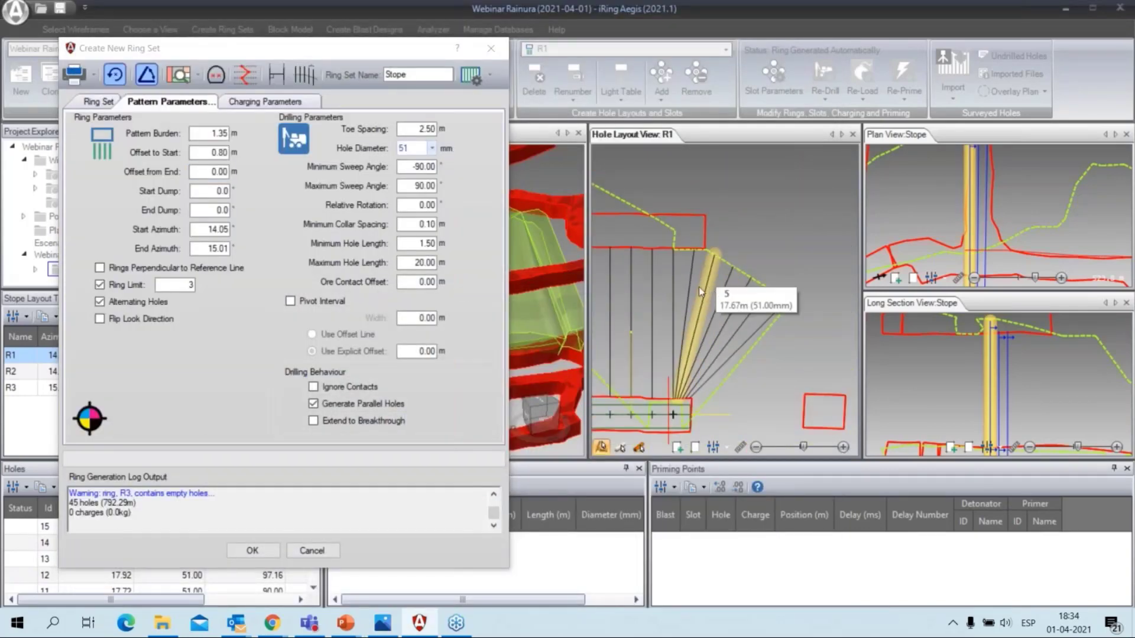
mouse_move(644, 383)
middle_mouse_down()
mouse_move(734, 231)
mouse_move(807, 297)
middle_mouse_up()
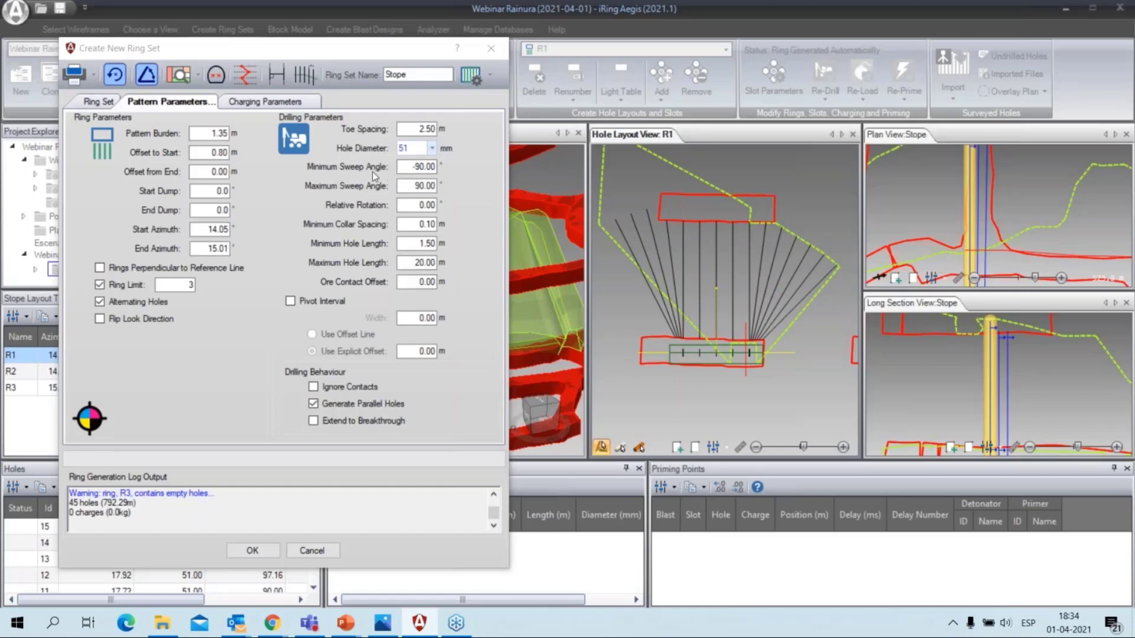
- Try a minimum sweep angle of 0° for the rings and restore it to -90°
left_click(406, 168)
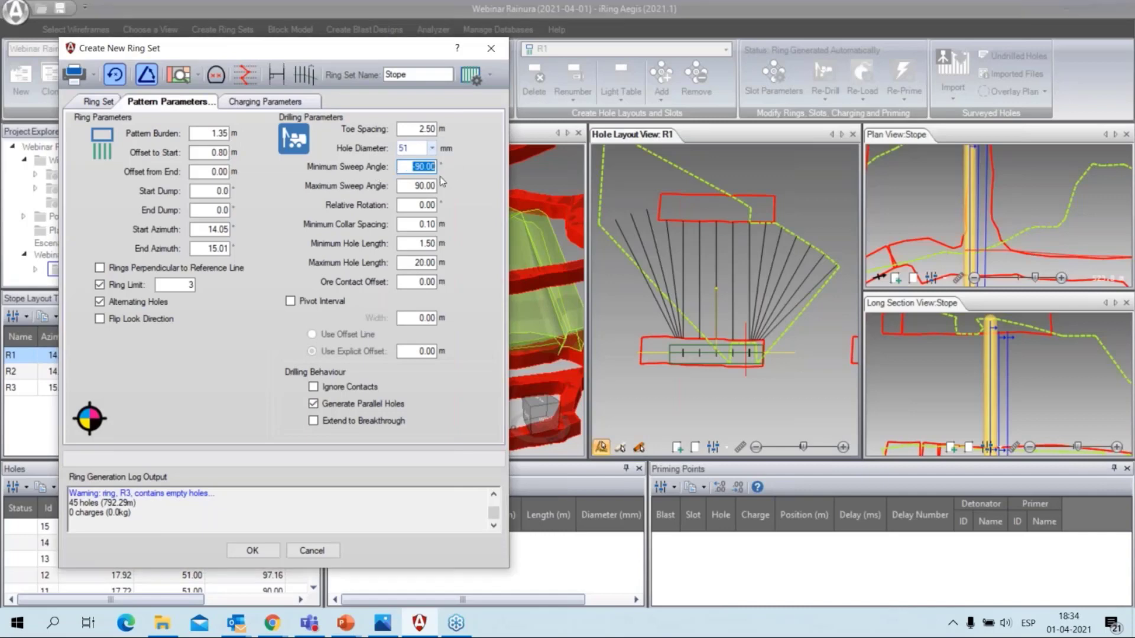
type("0")
key("Tab")
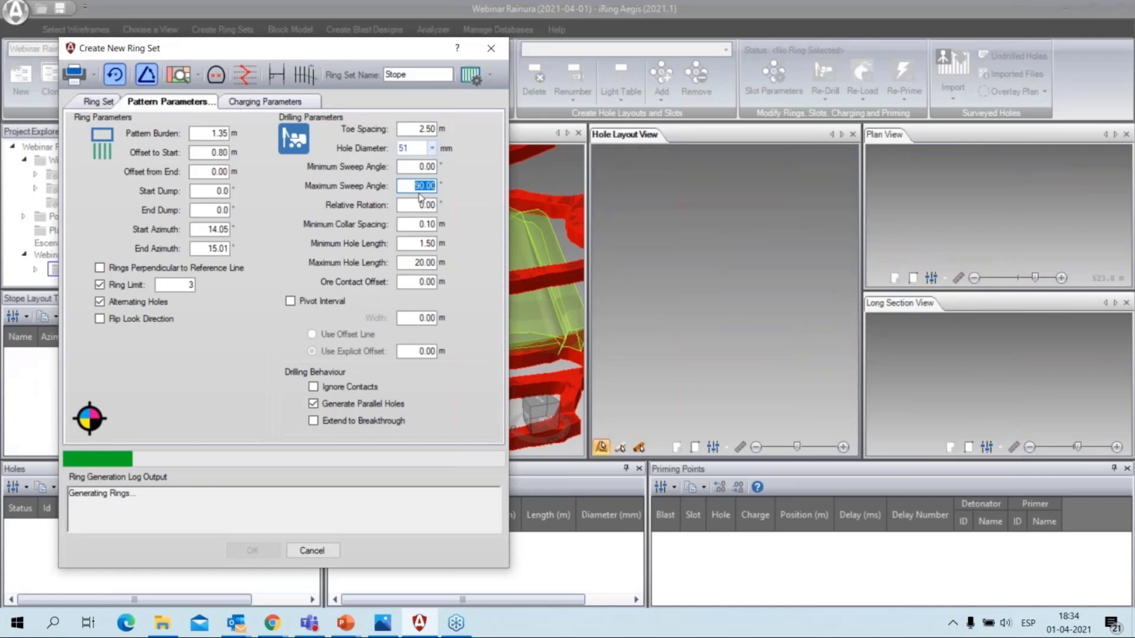
left_click(419, 166)
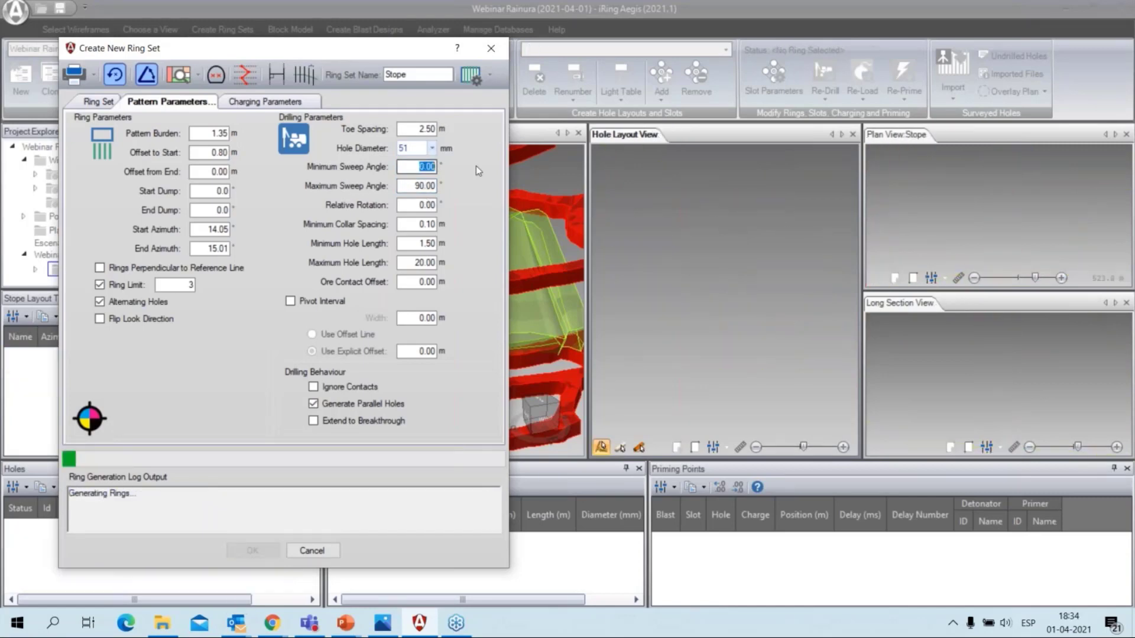
type("-")
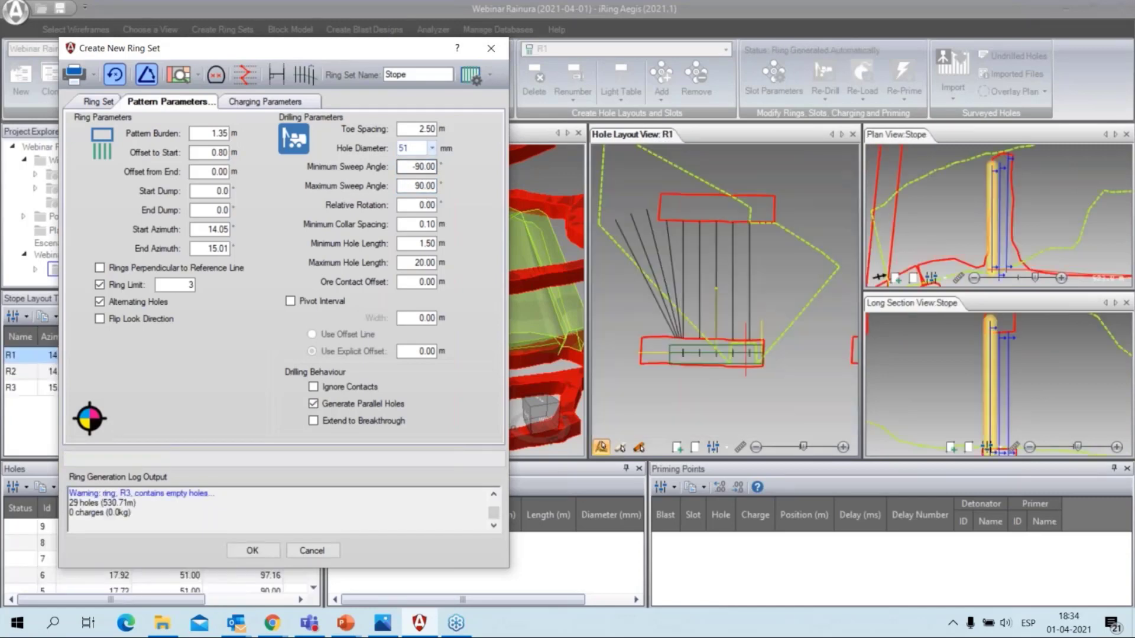
type("9")
- Set the maximum sweep angle to 0° and inspect ring R1's outermost parallel holes on both sides of the drift
left_click(425, 185)
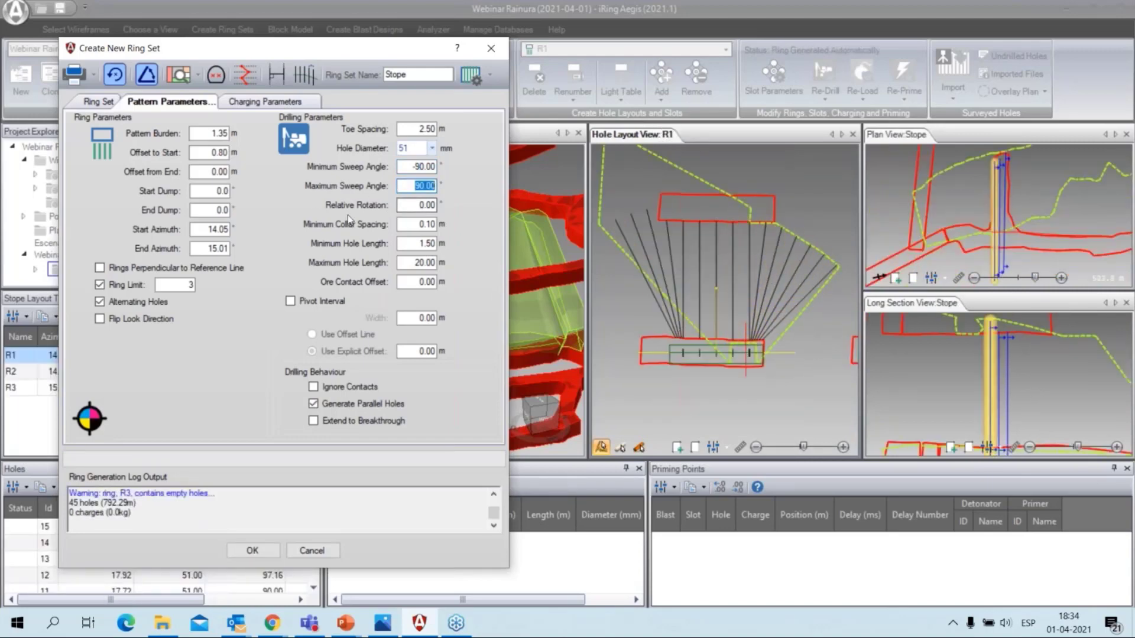
type("0")
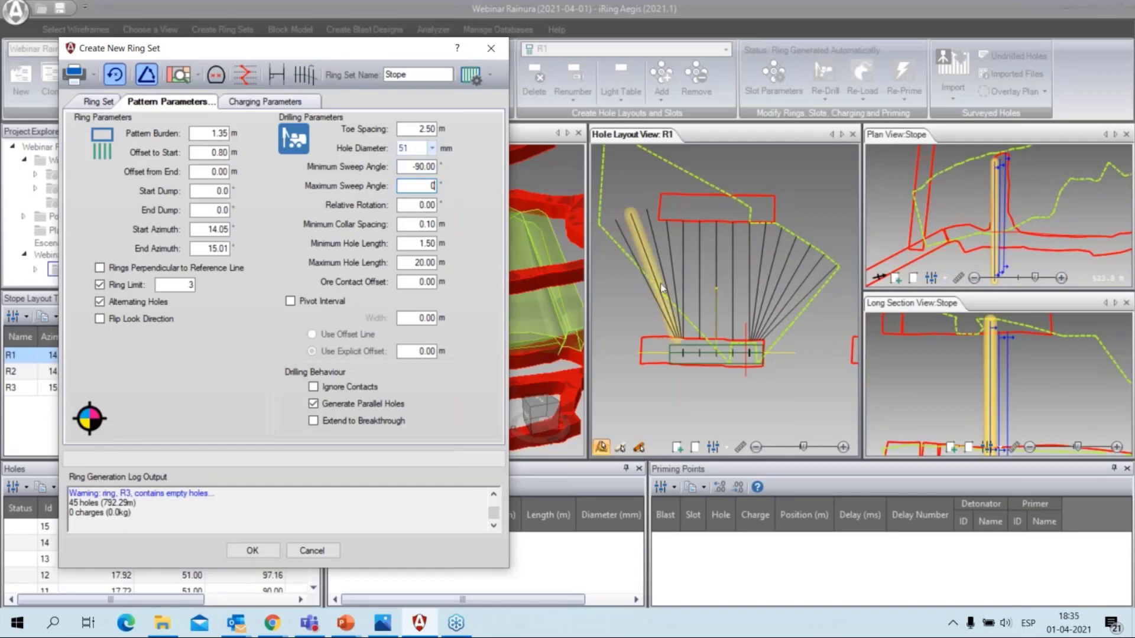
key("shift+Tab")
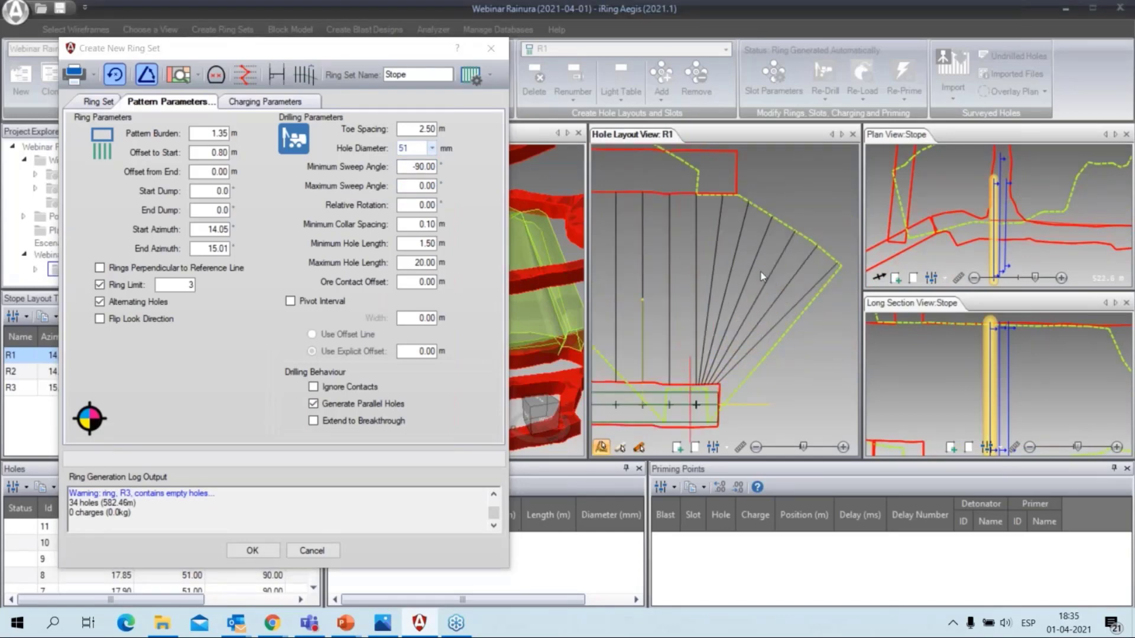
left_click(696, 225)
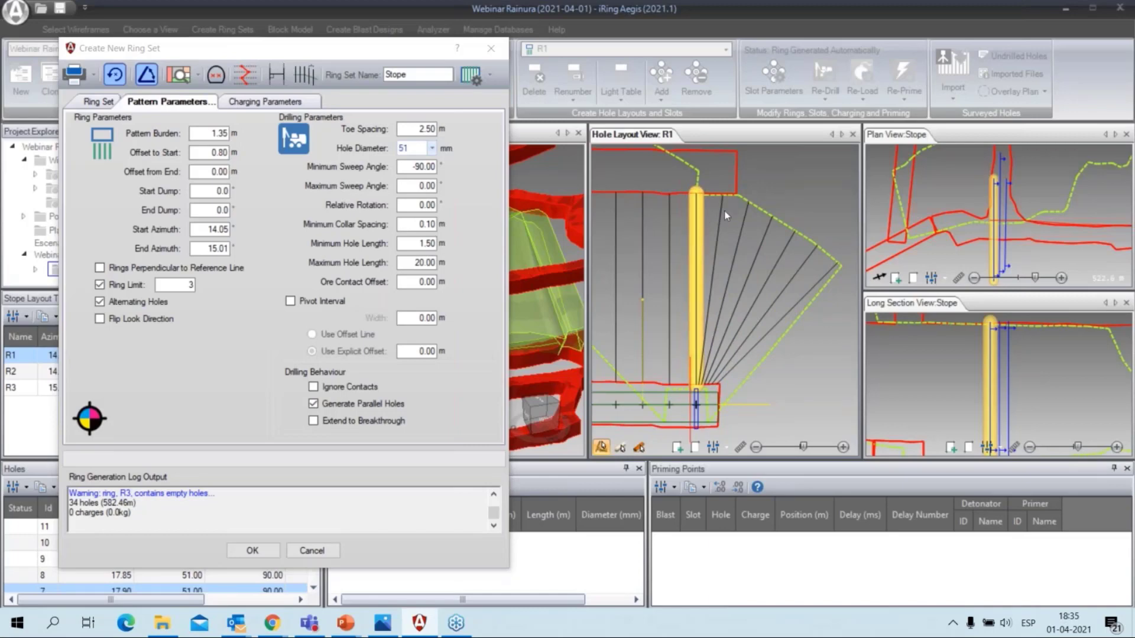
scroll(733, 227, "down", 3)
middle_click_drag(688, 266, 730, 271)
scroll(730, 271, "up", 2)
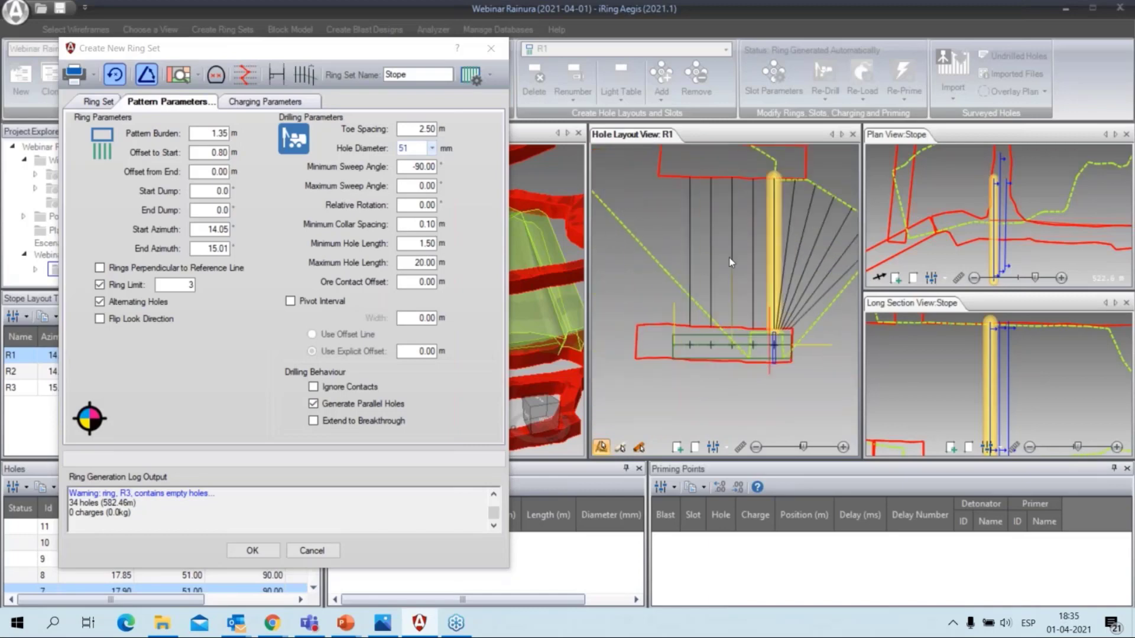
scroll(729, 271, "up", 3)
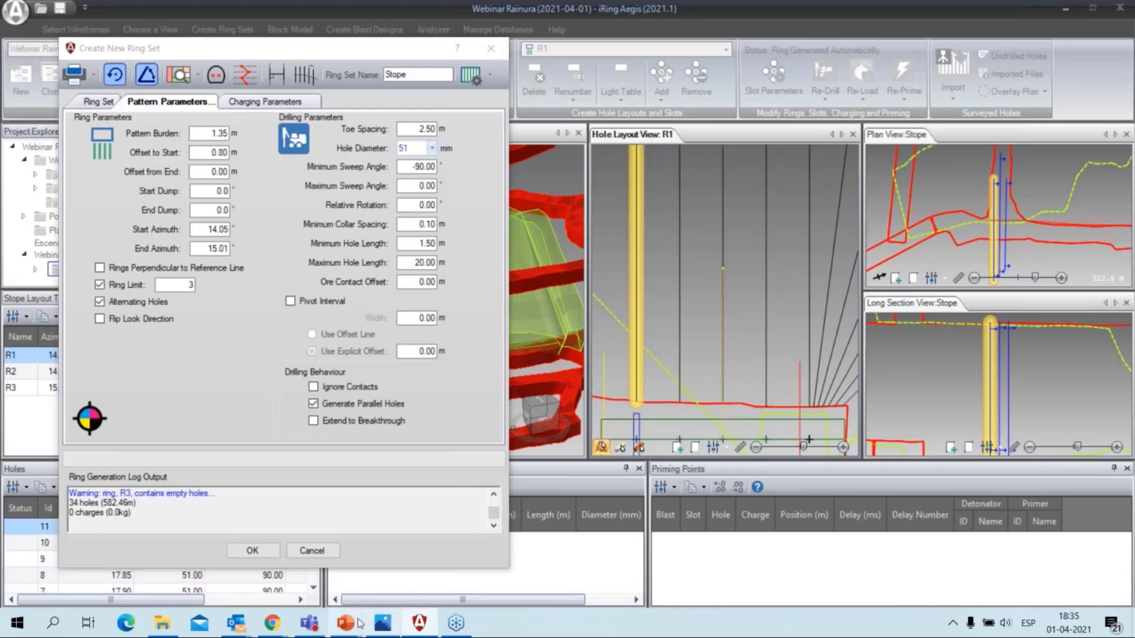
- Check the target profile Reporte a lograr.png in Photos against ring R1's regenerated hole layout in Aegis
left_click(382, 624)
key("Right")
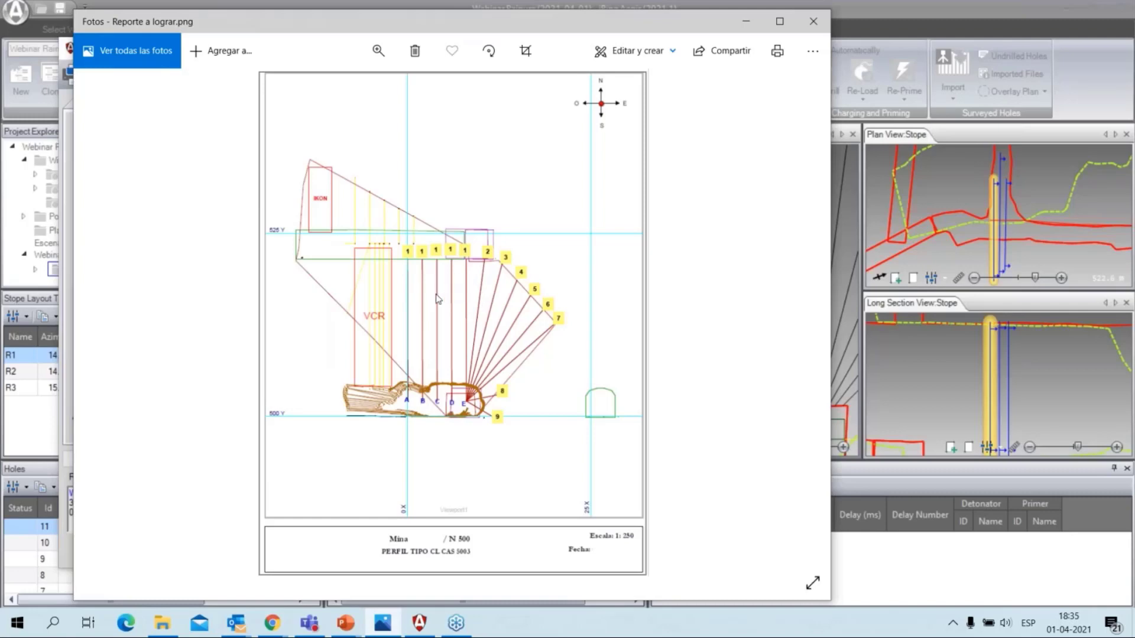
left_click(742, 20)
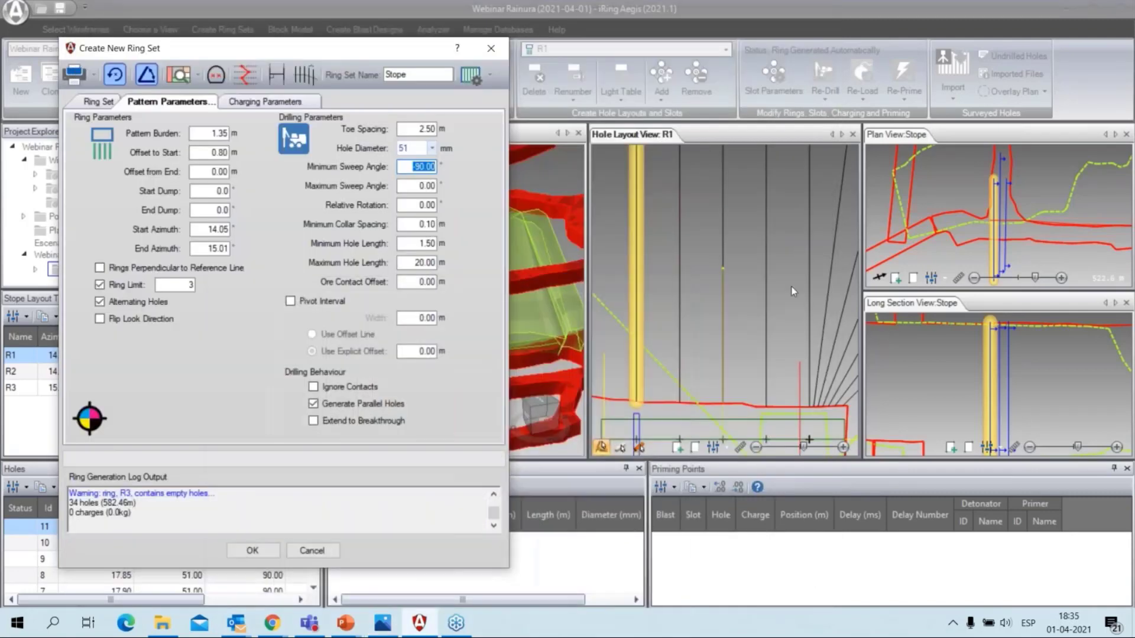
left_click(787, 239)
scroll(756, 291, "up", 1)
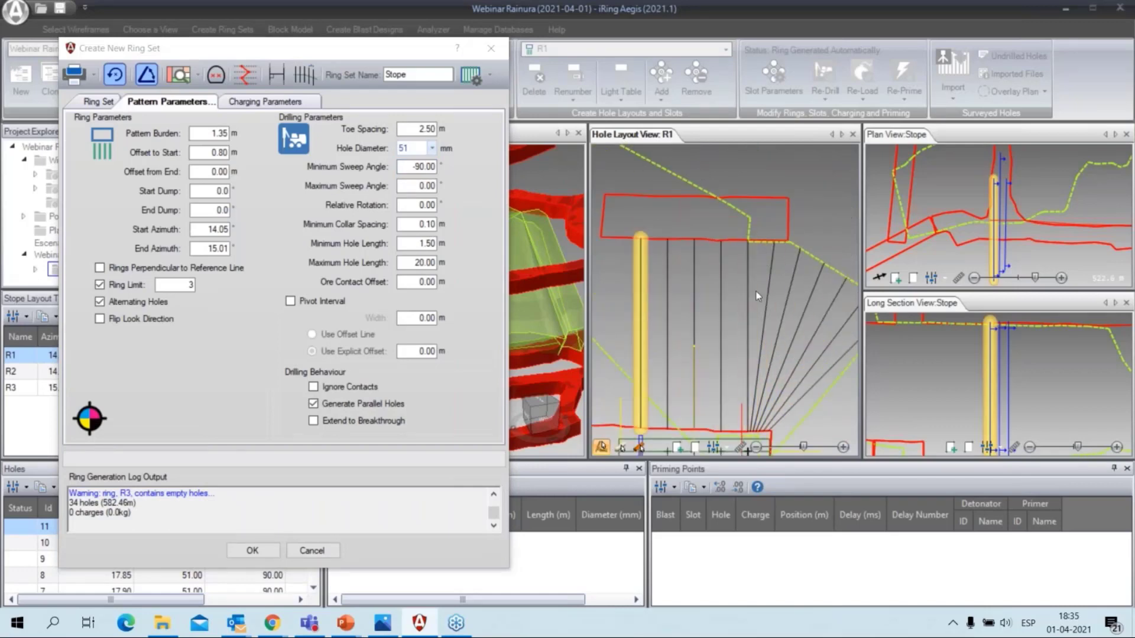
- Try generating ring R1 without parallel holes and re-enable Generate Parallel Holes
middle_click_drag(751, 275, 733, 222)
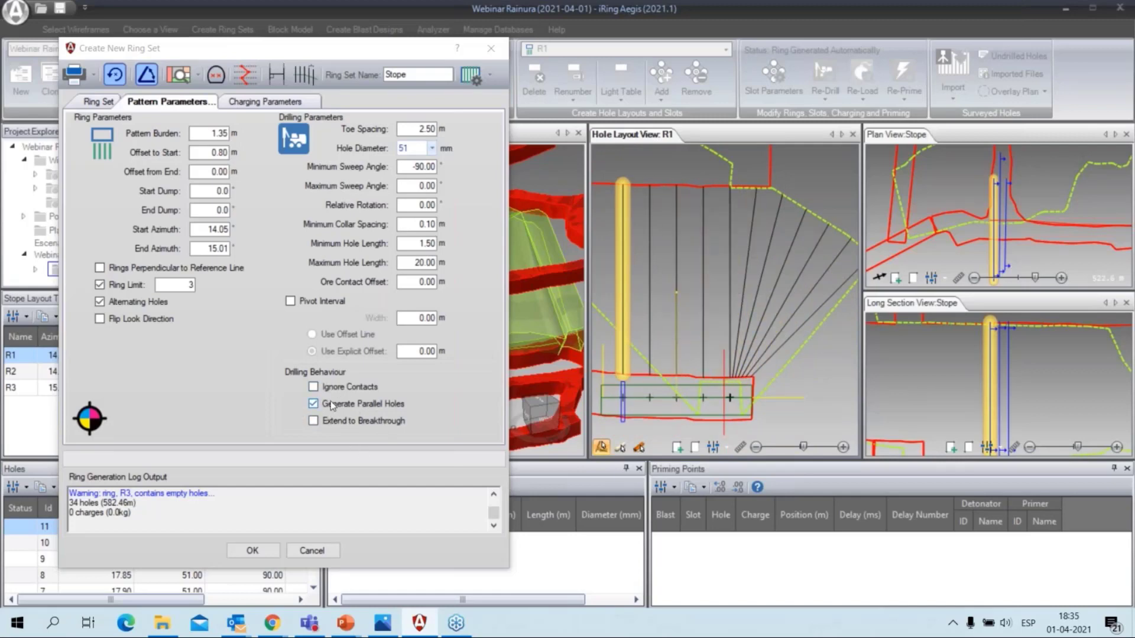
left_click(314, 404)
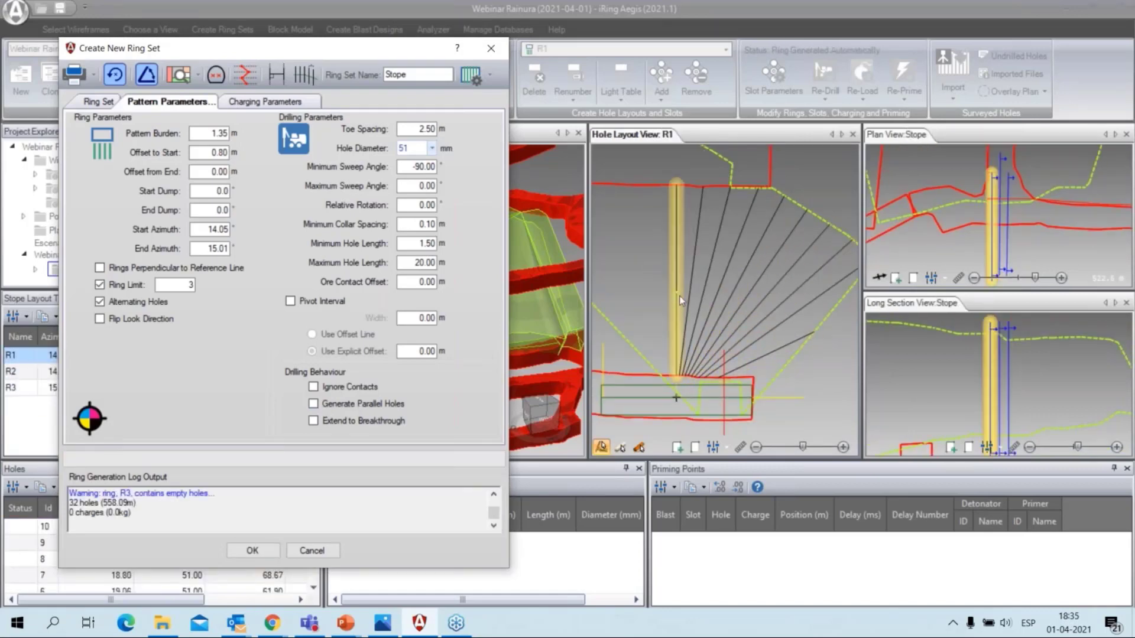
left_click(314, 405)
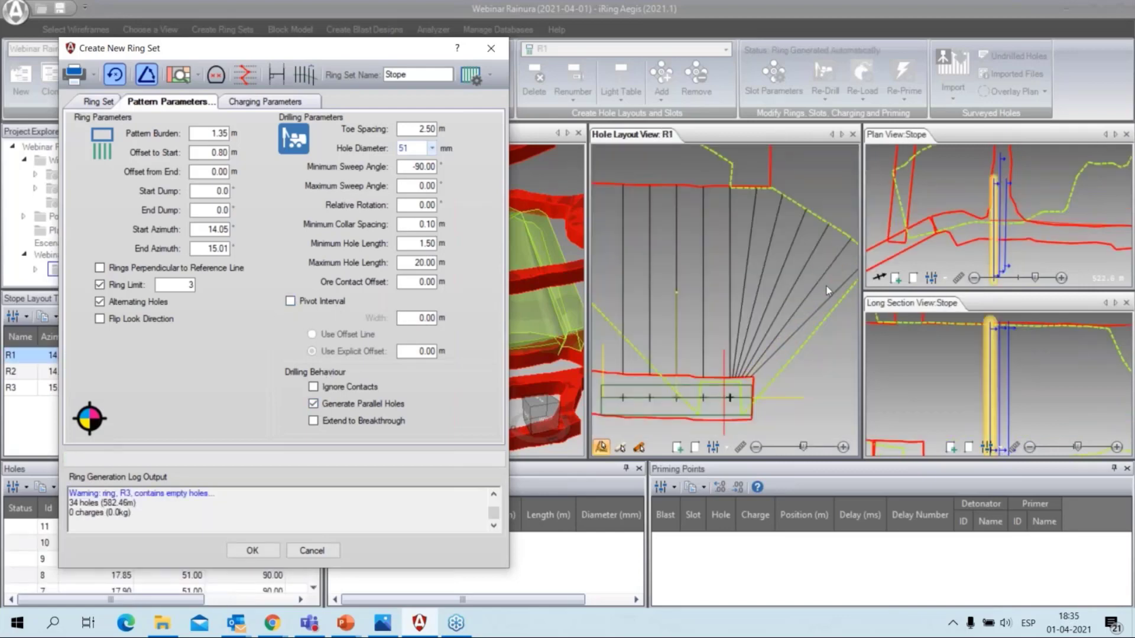
- Enable the pivot interval for the rings and inspect ring R1's pivot point inside the drift
left_click(297, 301)
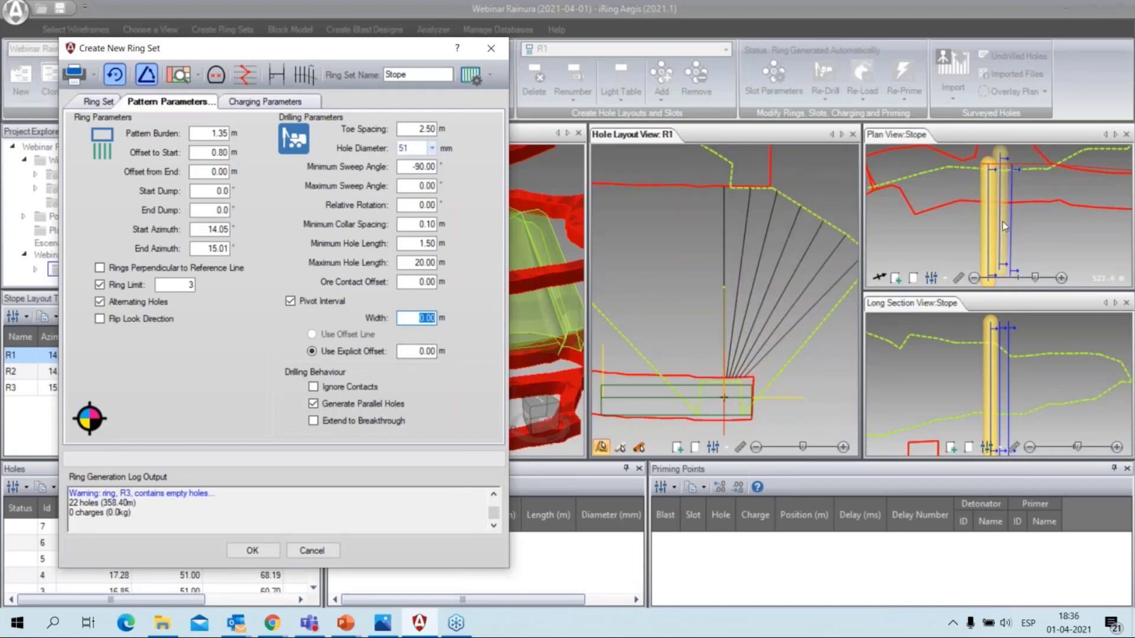
scroll(698, 406, "up", 2)
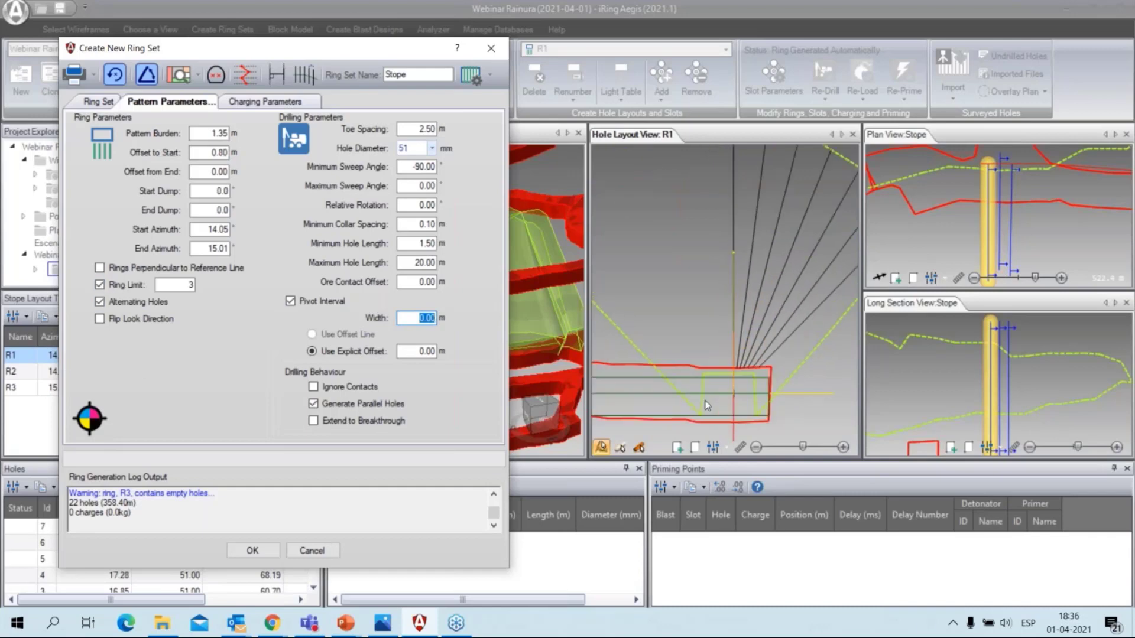
middle_click_drag(689, 411, 660, 341)
scroll(726, 333, "up", 2)
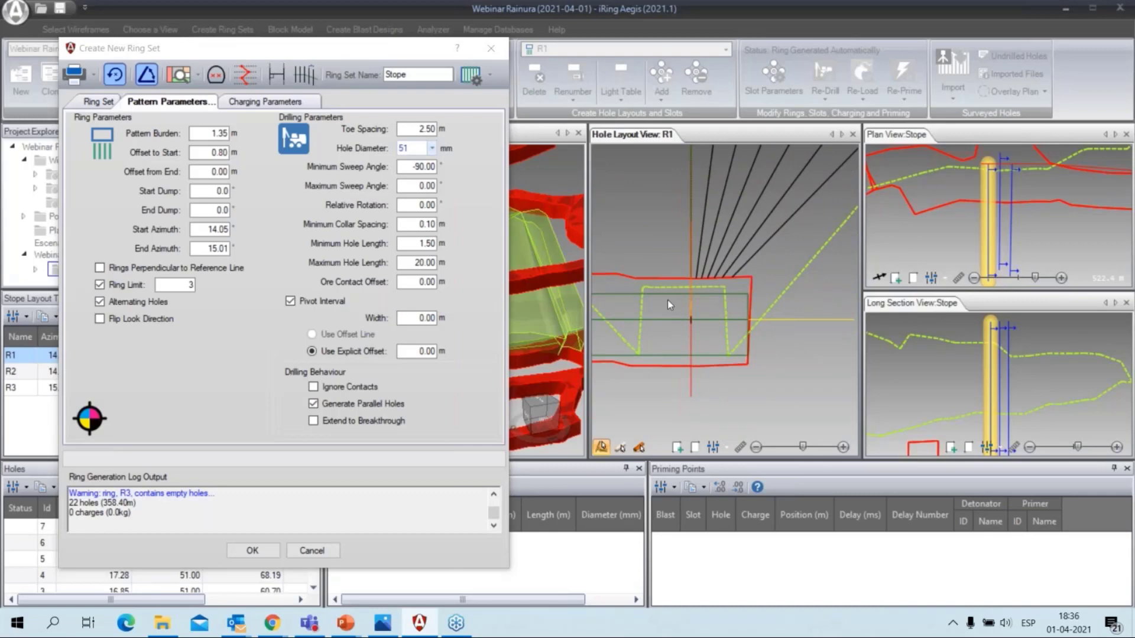
scroll(668, 300, "down", 2)
middle_click_drag(681, 331, 763, 330)
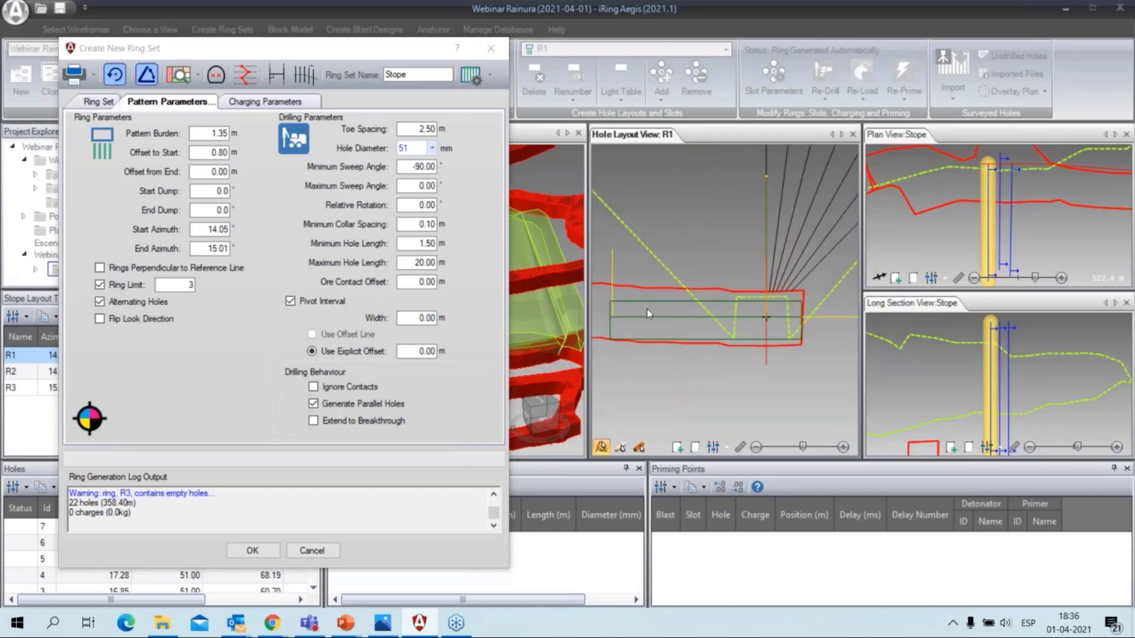
middle_click_drag(616, 332, 716, 354)
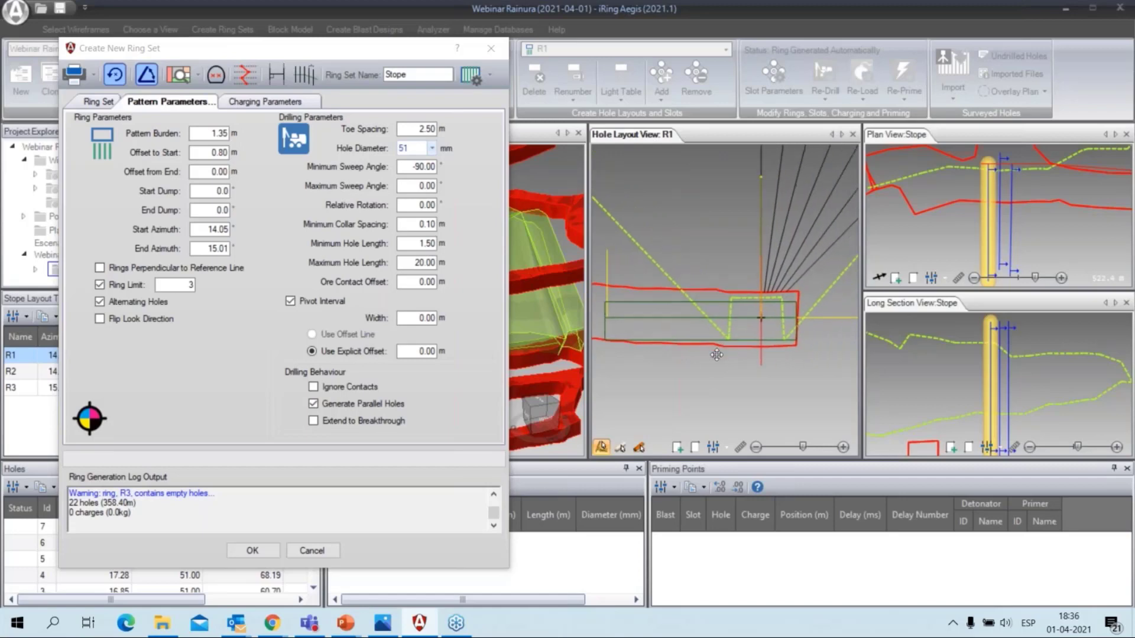
scroll(716, 355, "up", 5)
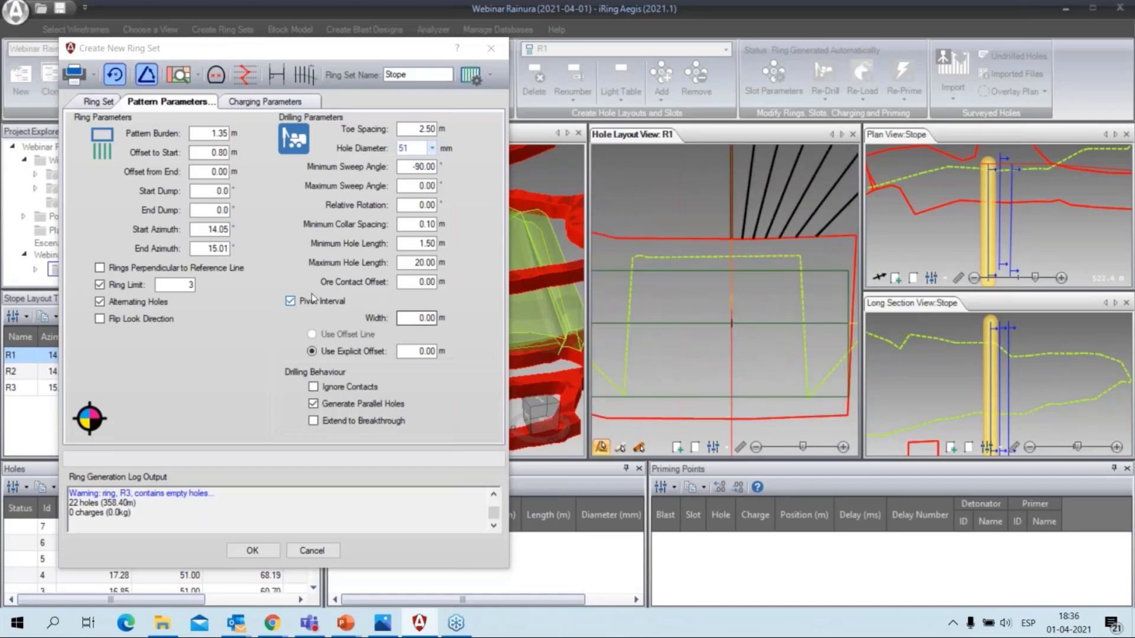
- Set the pivot interval width to 2 m and check the interval against ring R1's fan in the drift
left_click(418, 318)
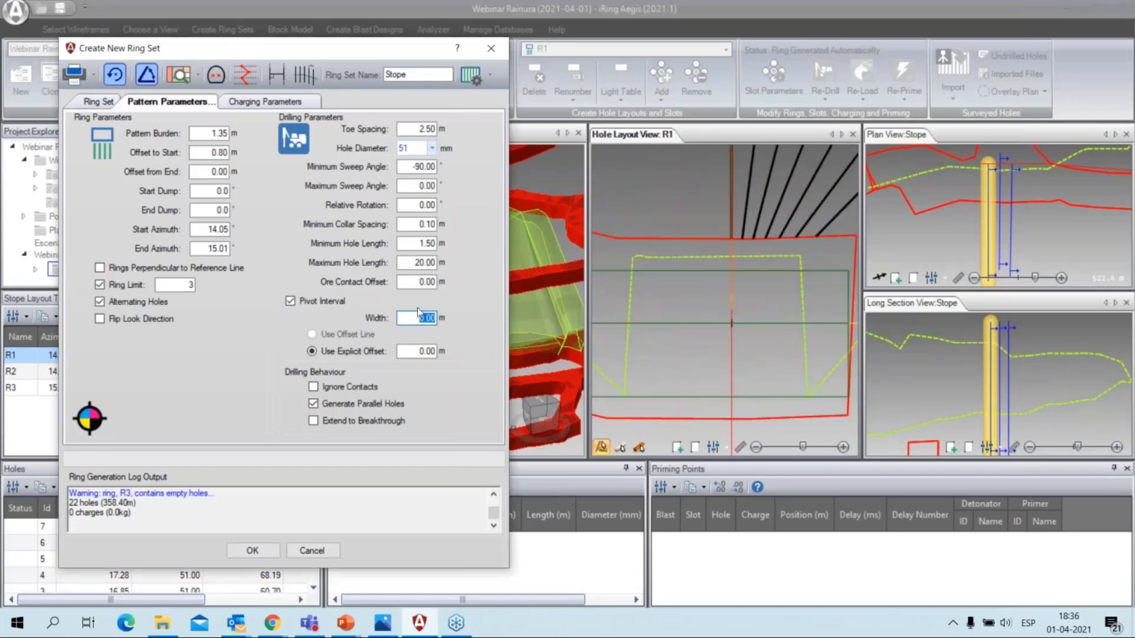
type("2")
left_click(423, 283)
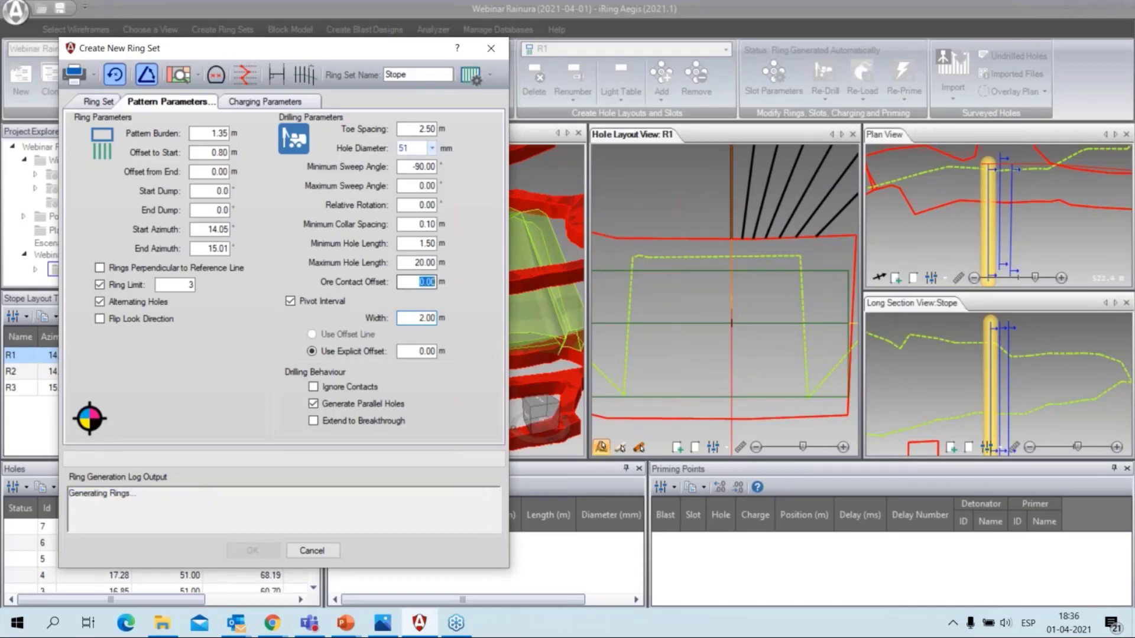
scroll(721, 309, "up", 2)
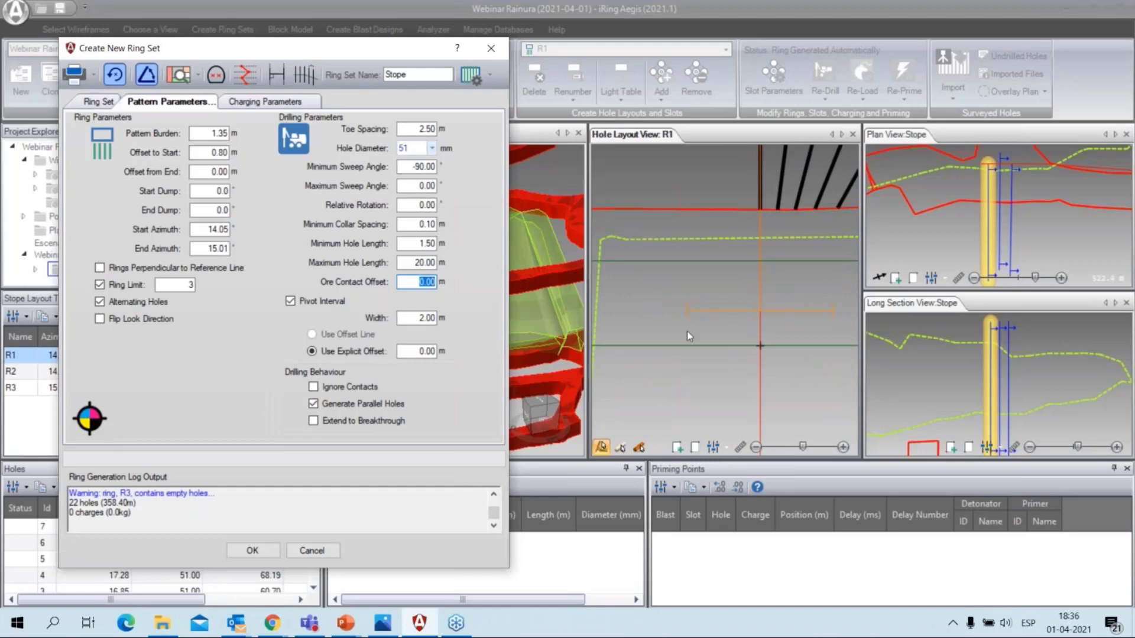
scroll(738, 343, "down", 2)
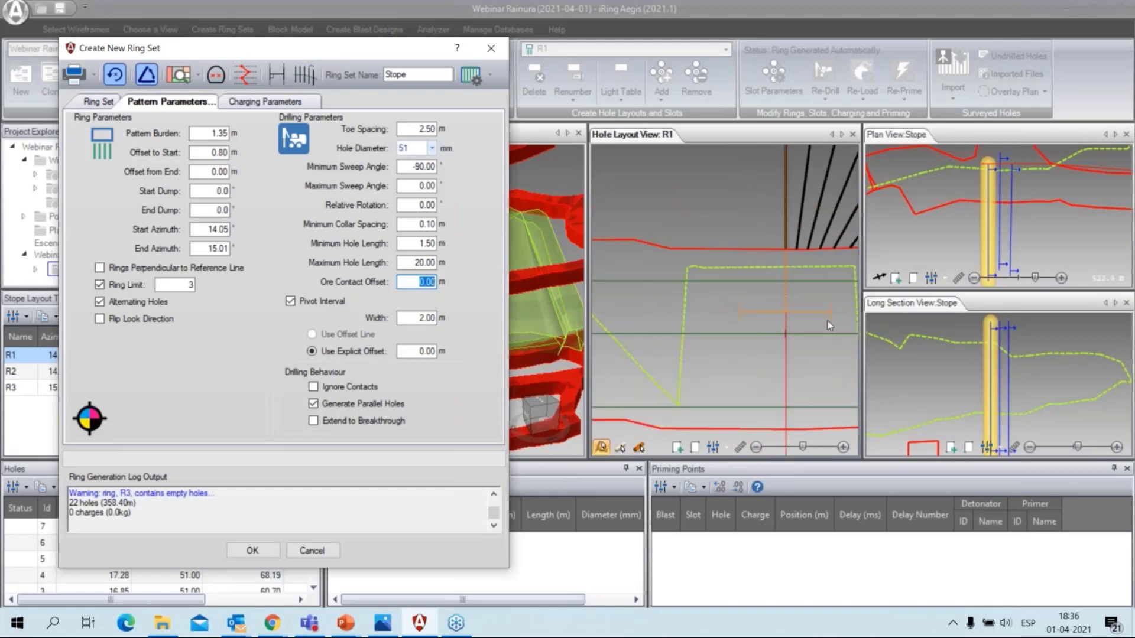
left_click(701, 360)
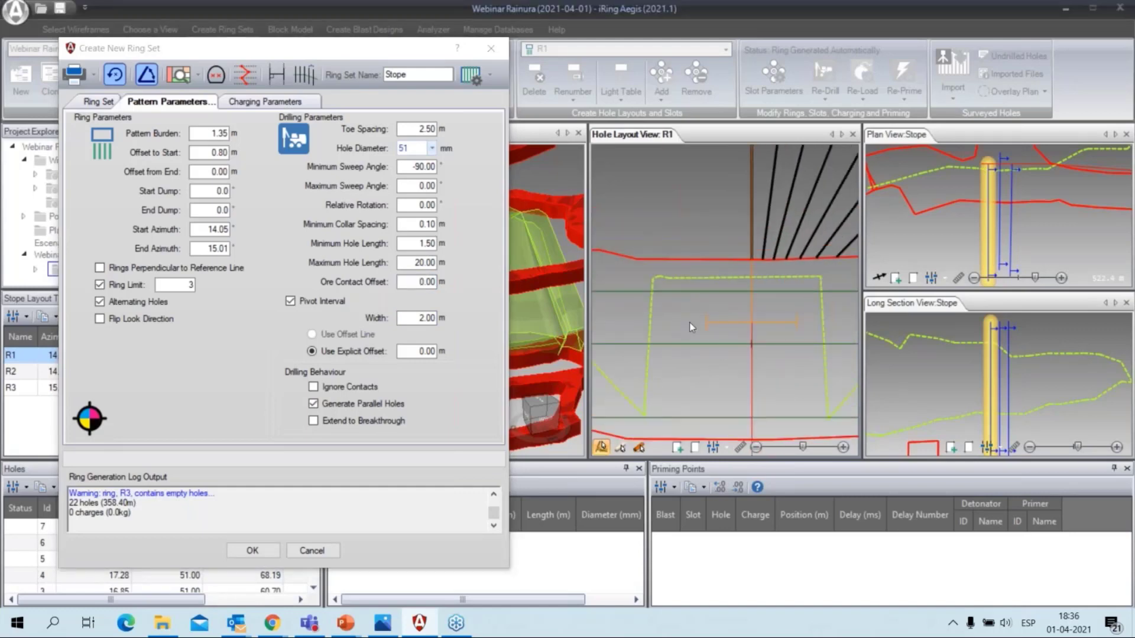
scroll(689, 331, "down", 3)
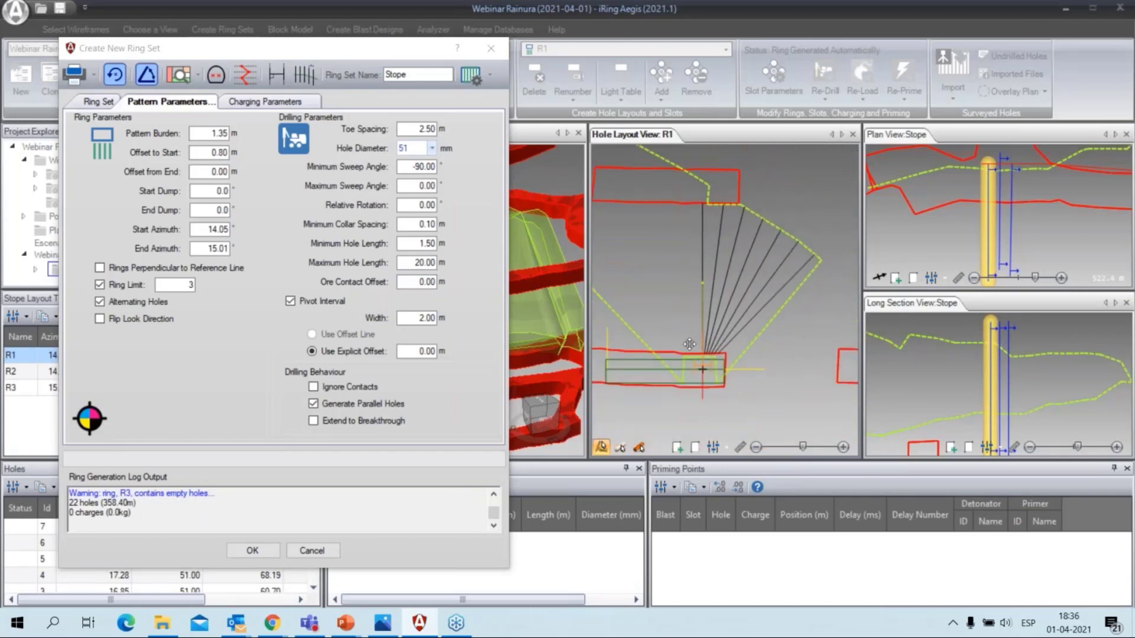
middle_click_drag(689, 344, 703, 374)
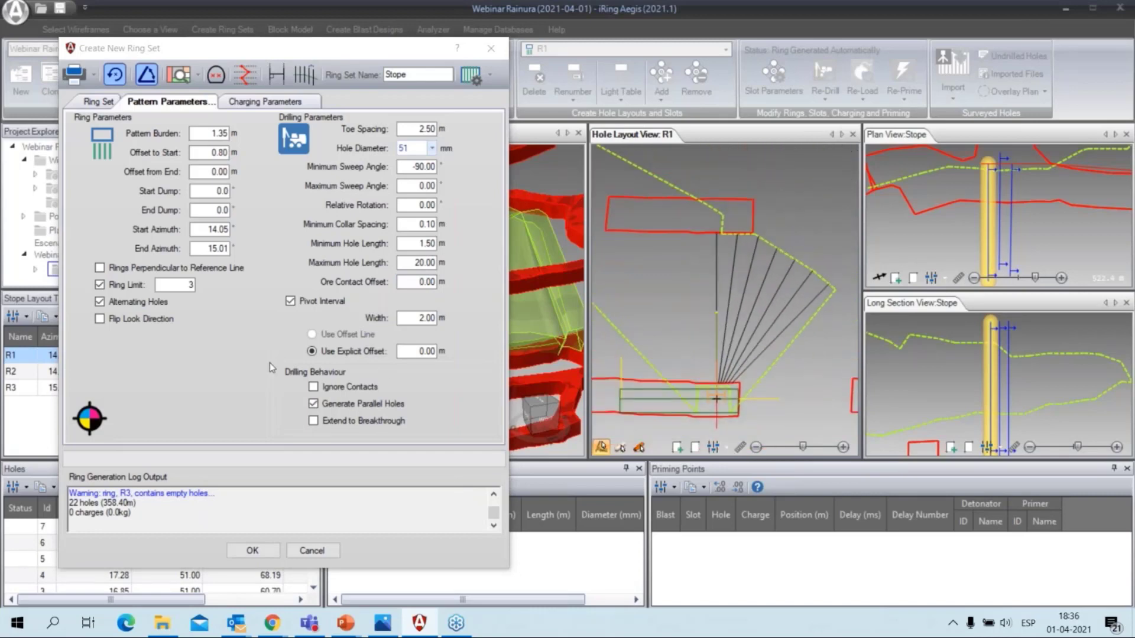
- Turn off alternating holes and compare the hole layouts of rings R3, R2 and R1
left_click(109, 303)
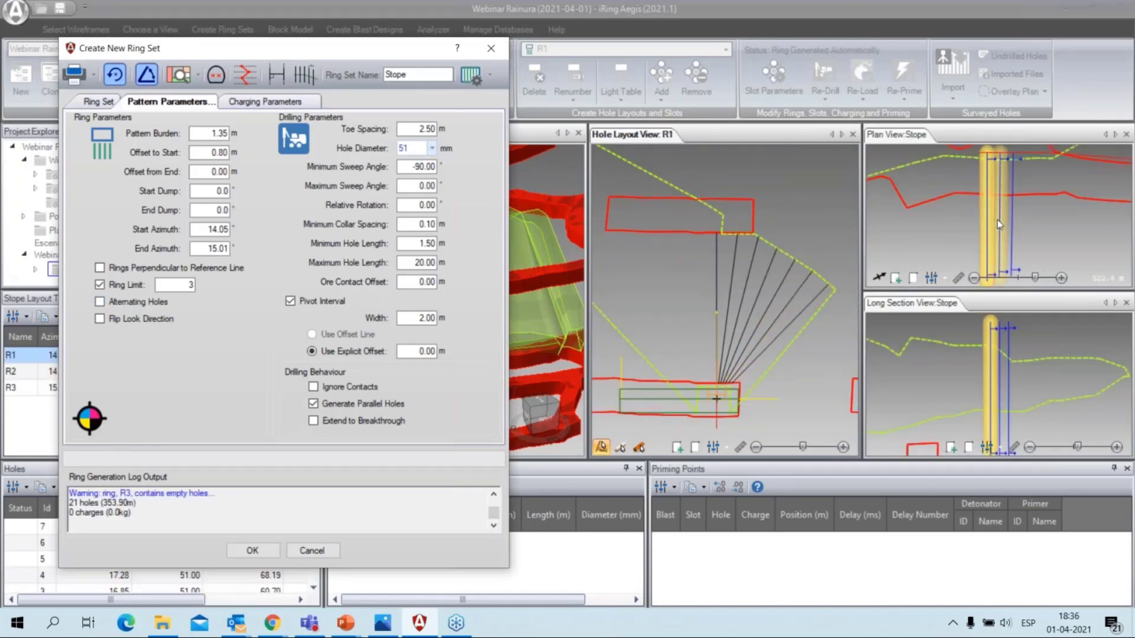
left_click(998, 218)
left_click(1015, 224)
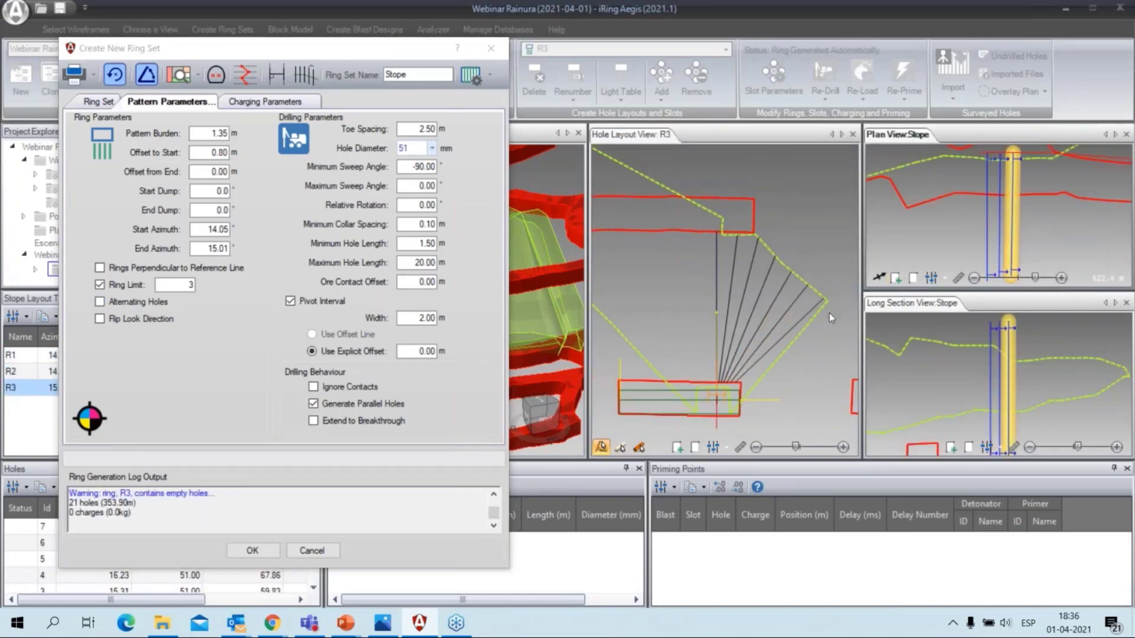
left_click(993, 234)
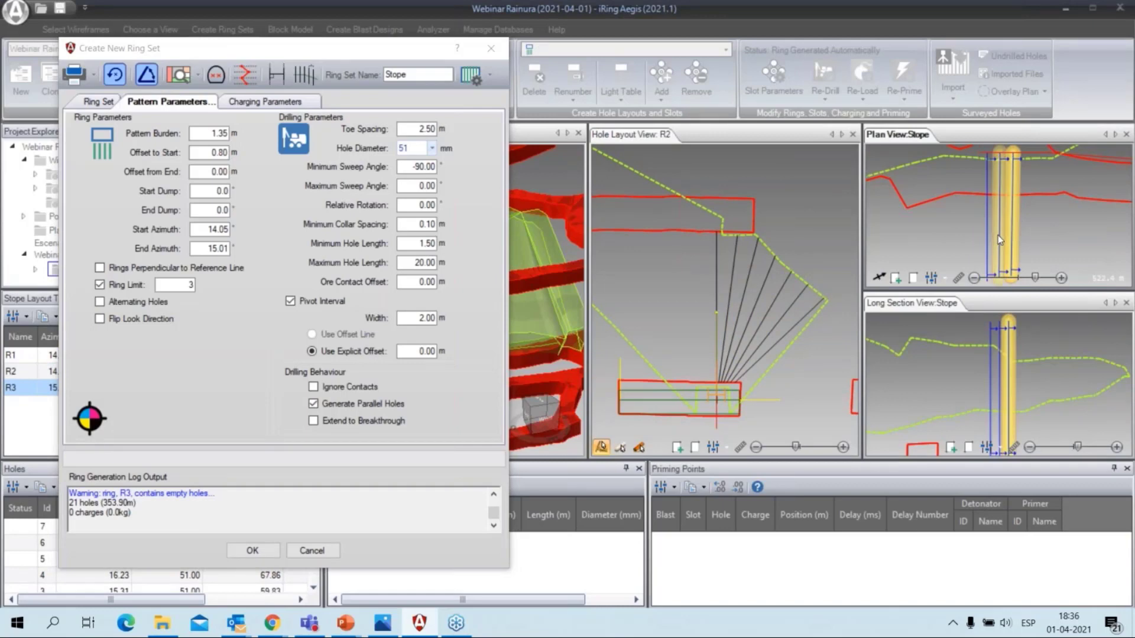
left_click(986, 236)
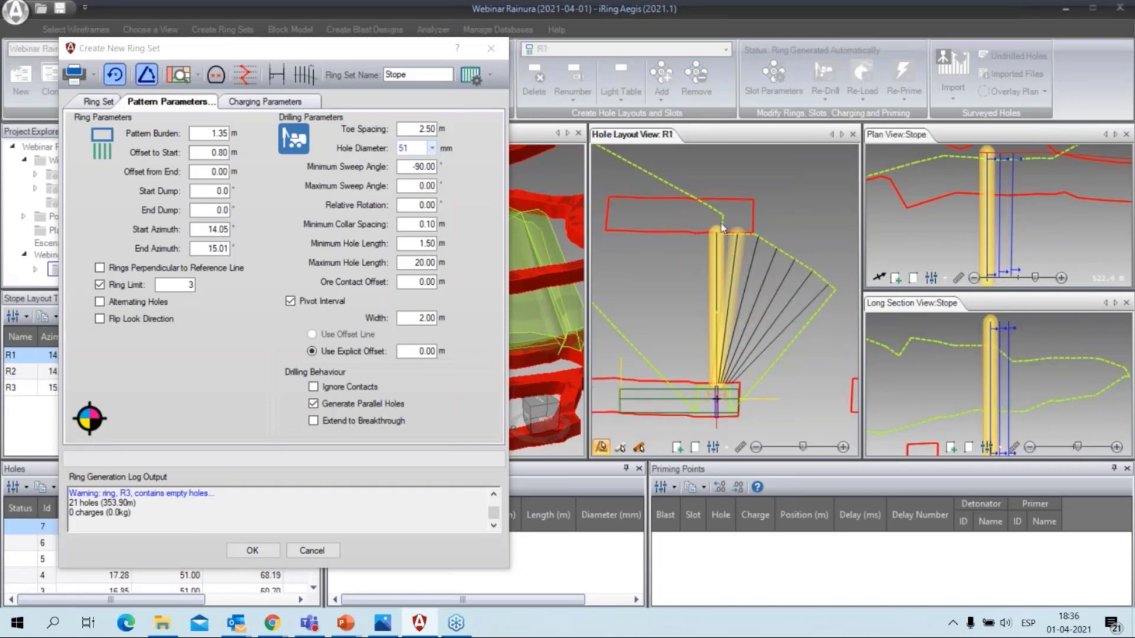
scroll(703, 236, "up", 3)
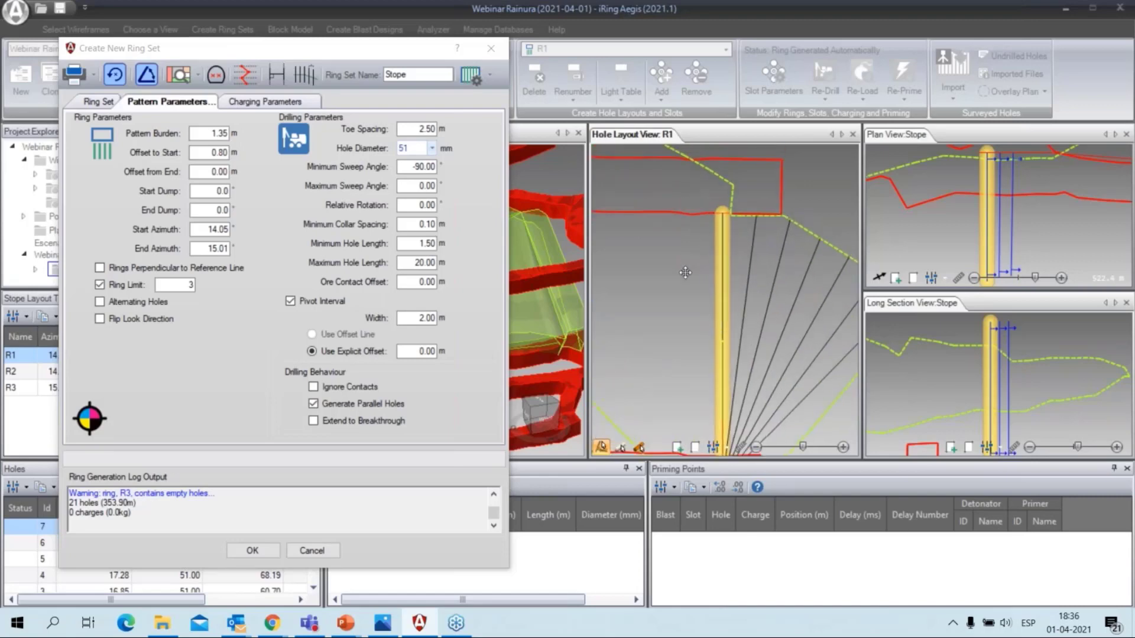
scroll(685, 273, "down", 5)
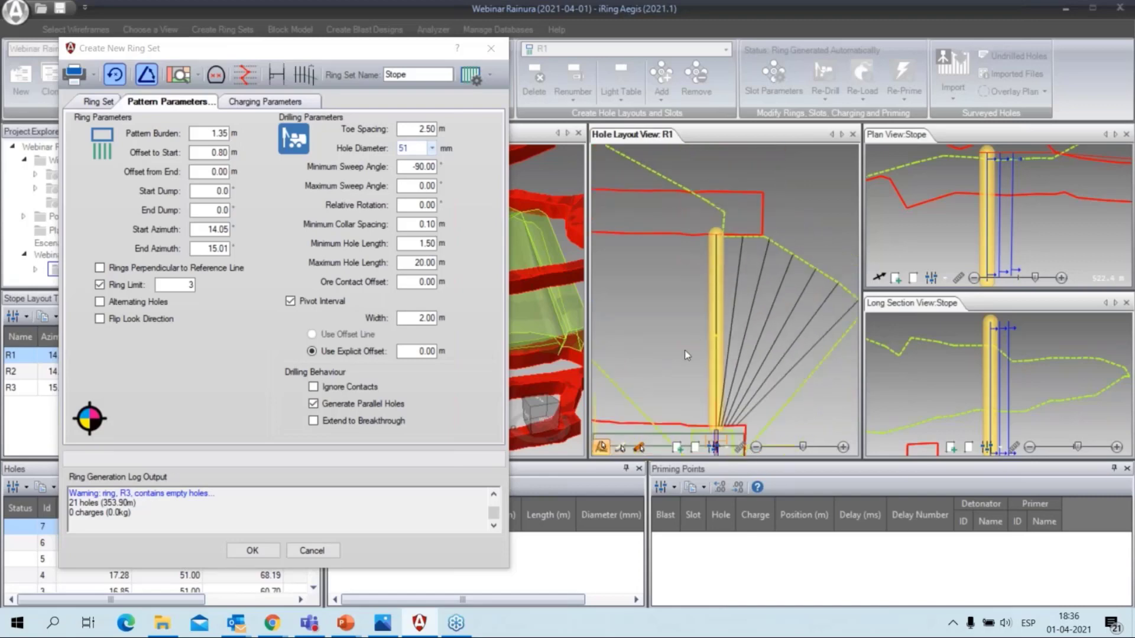
- Set the hole diameter to 64 mm and review ring R1's fan between the two drifts
double_click(422, 129)
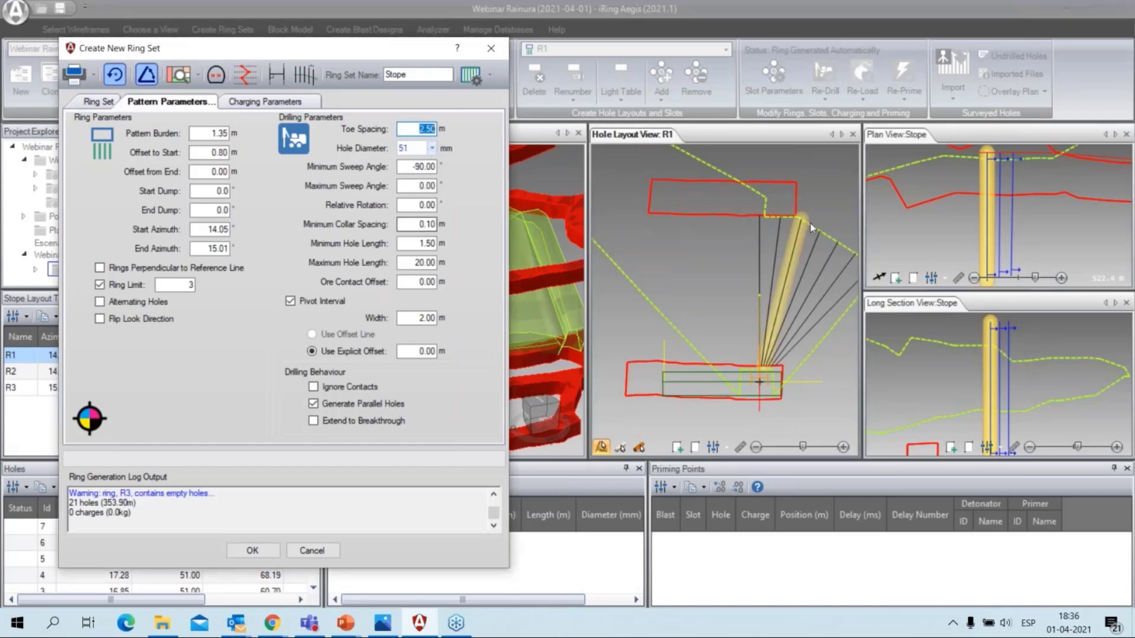
scroll(814, 248, "up", 1)
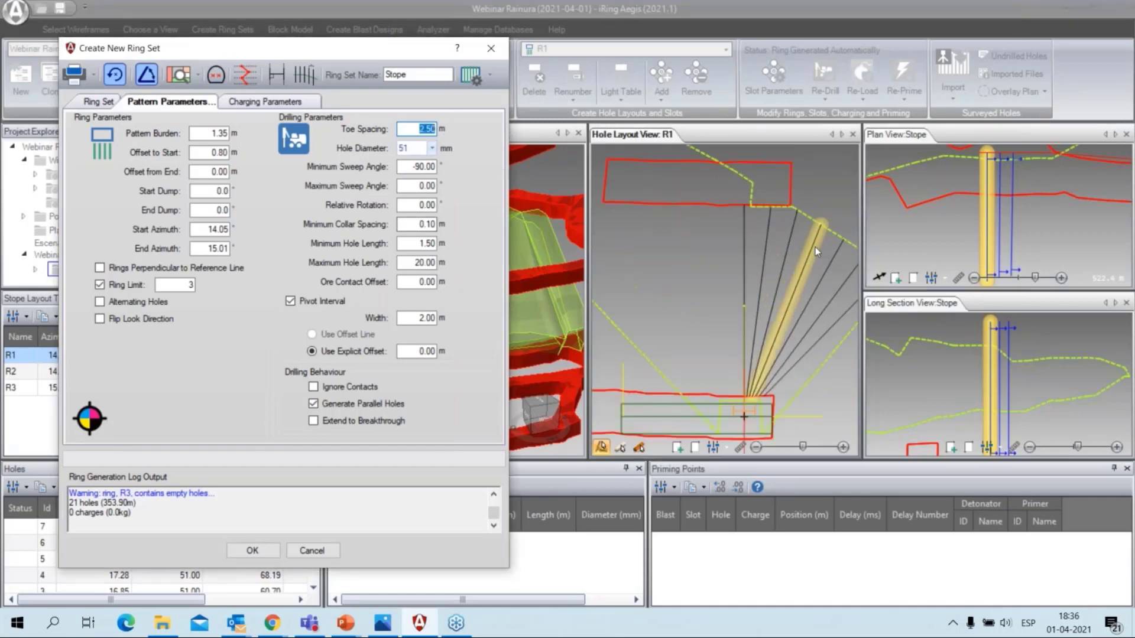
left_click(422, 152)
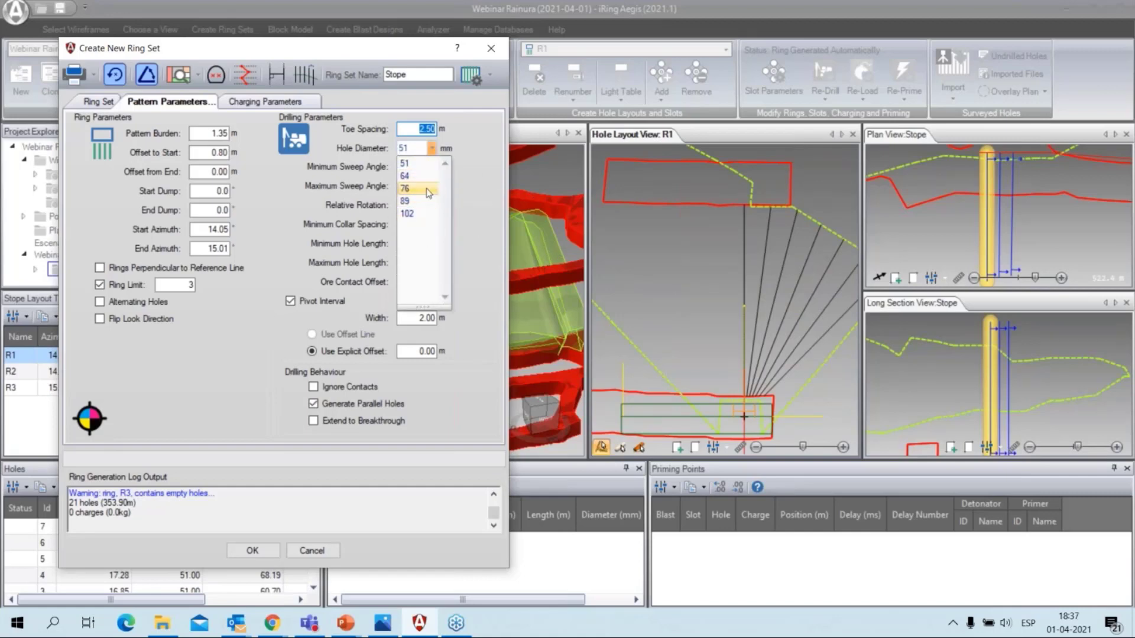
left_click(421, 178)
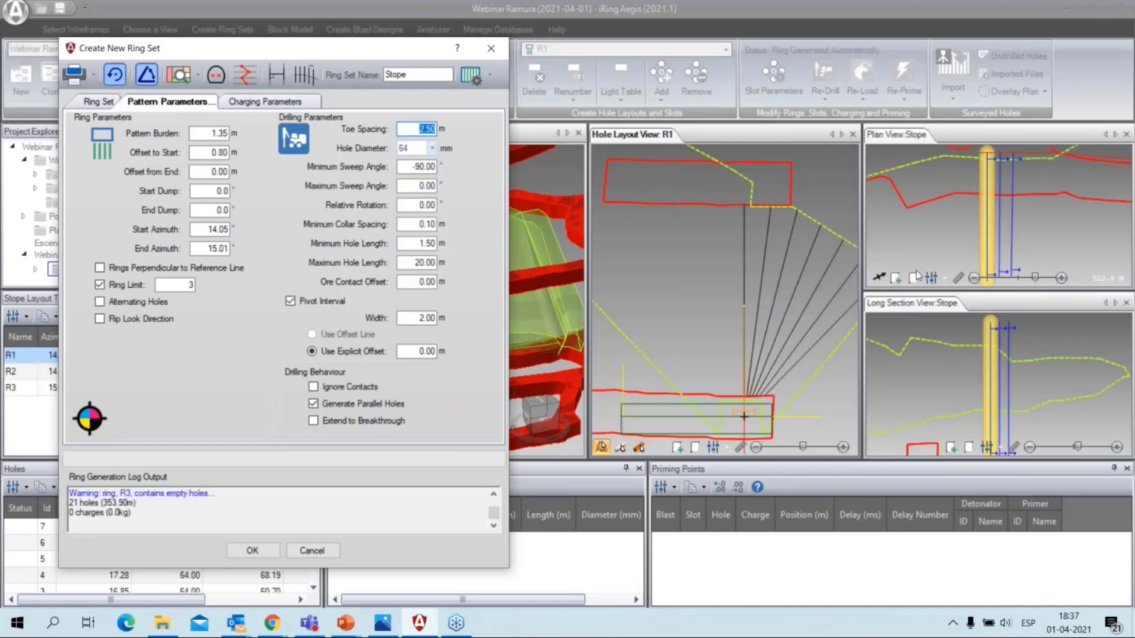
scroll(918, 273, "up", 1)
scroll(705, 205, "down", 1)
scroll(772, 236, "up", 2)
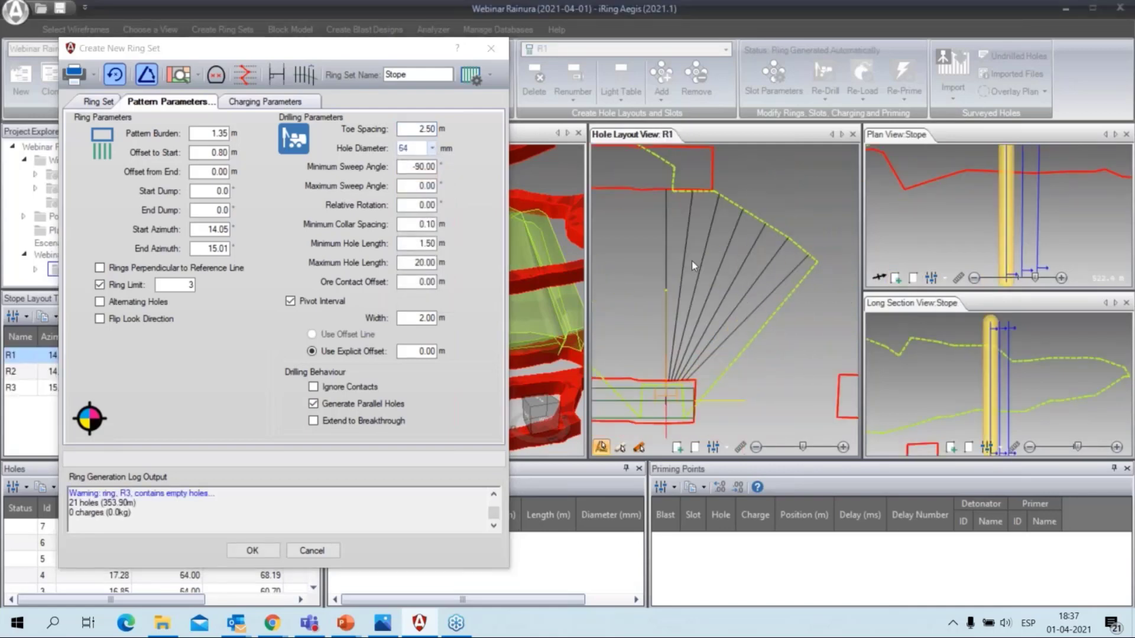
middle_click_drag(780, 305, 855, 324)
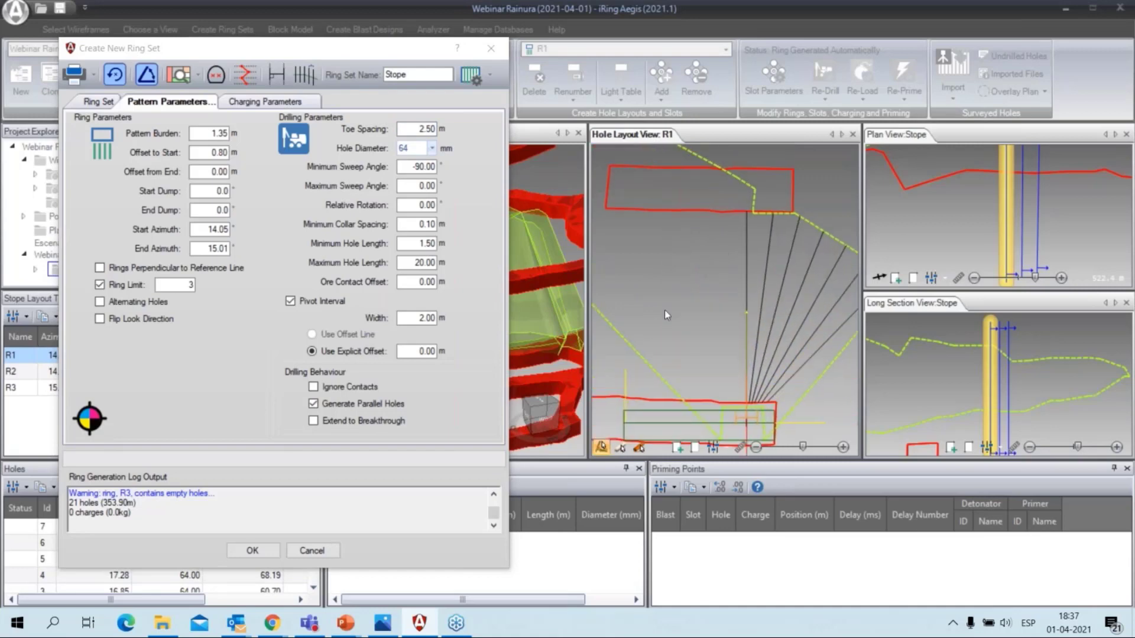
middle_click_drag(752, 310, 669, 325)
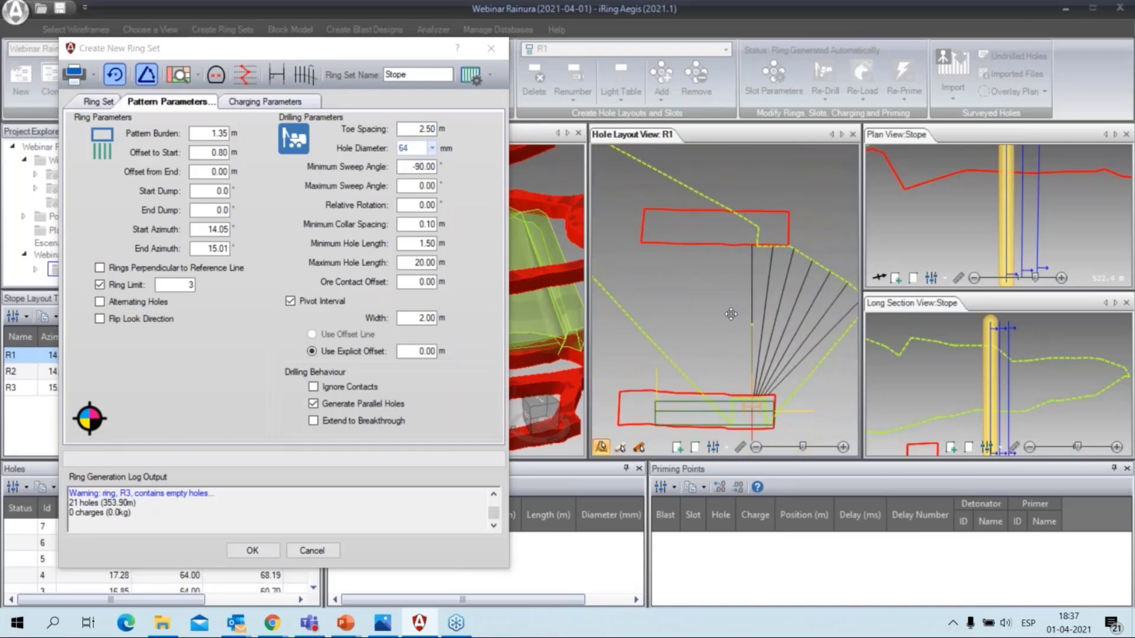
scroll(782, 210, "down", 1)
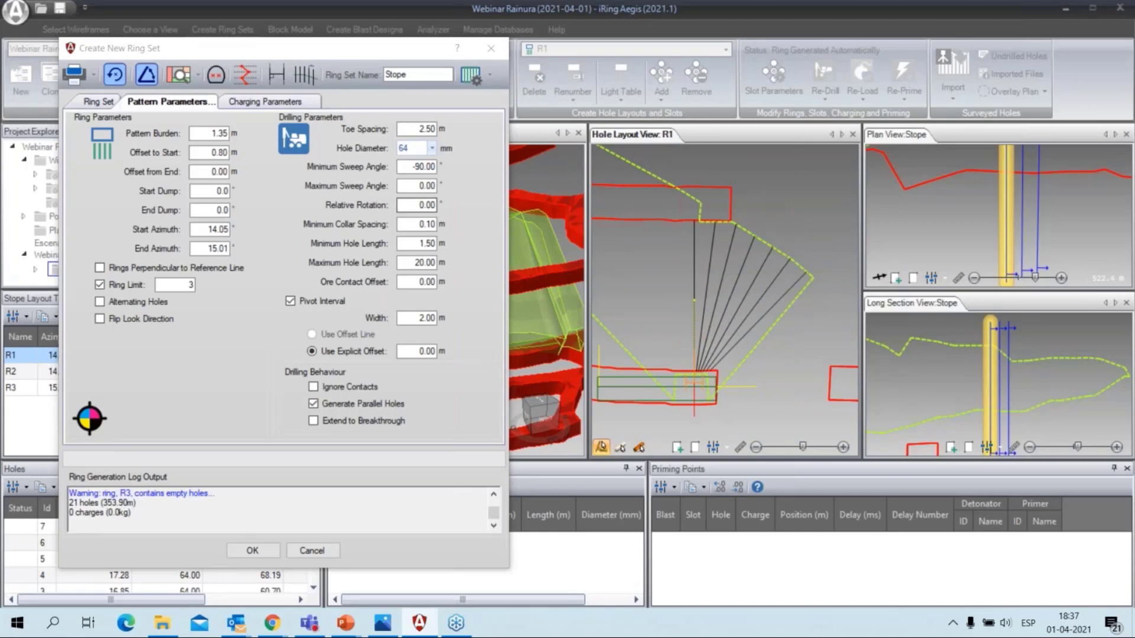
- Charge the holes with ANFO as the explosive and inspect the charged holes of ring R1
left_click(264, 105)
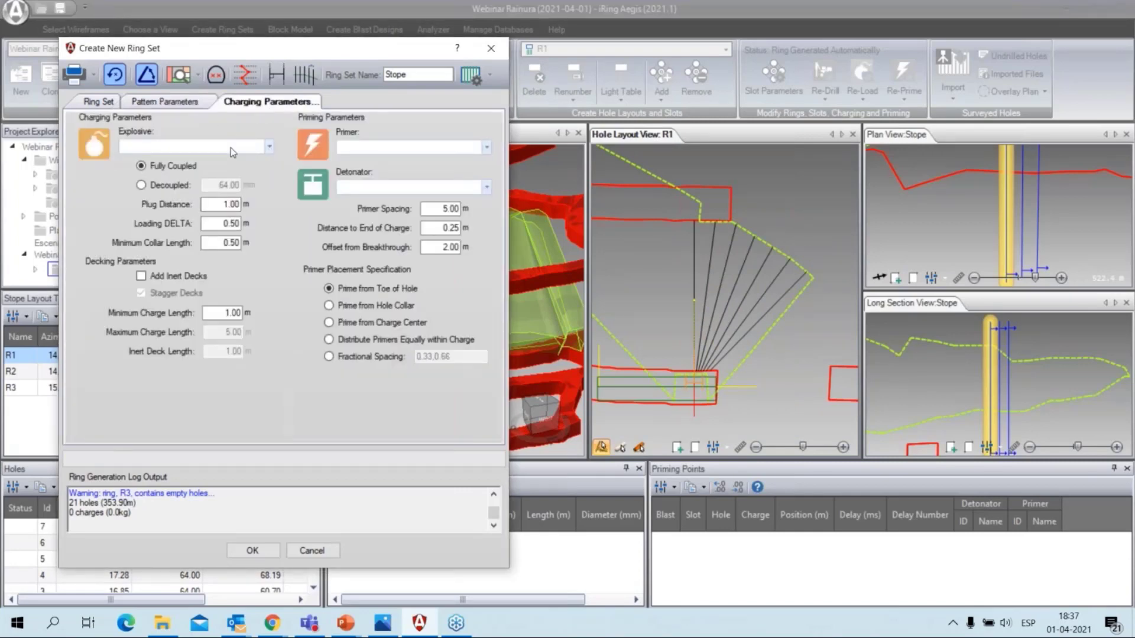
left_click(270, 148)
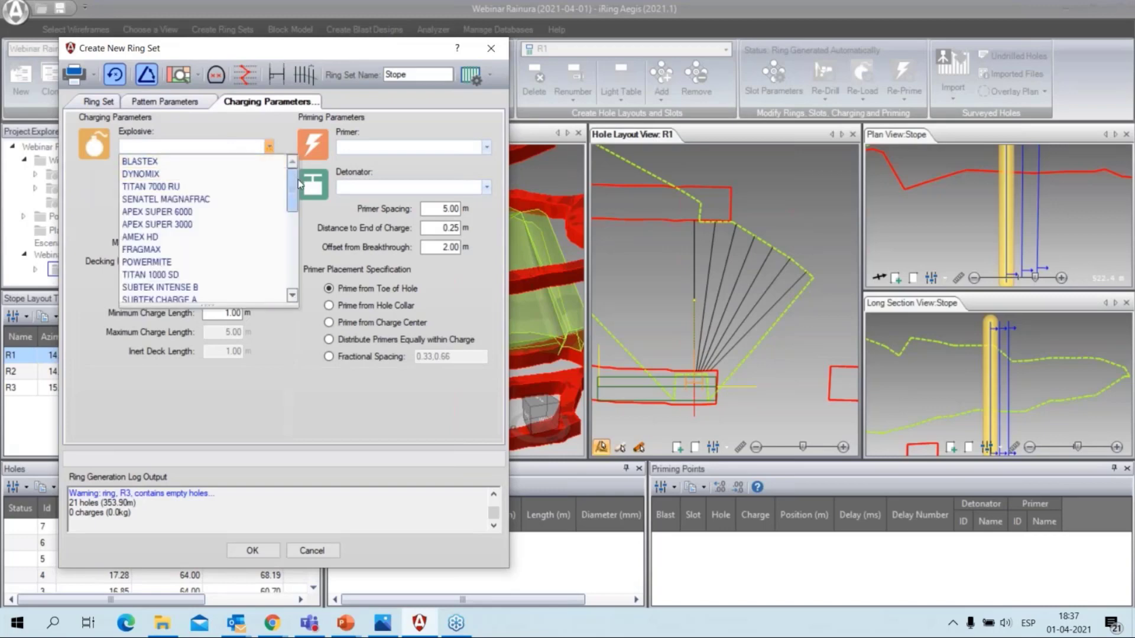
left_click_drag(292, 169, 285, 264)
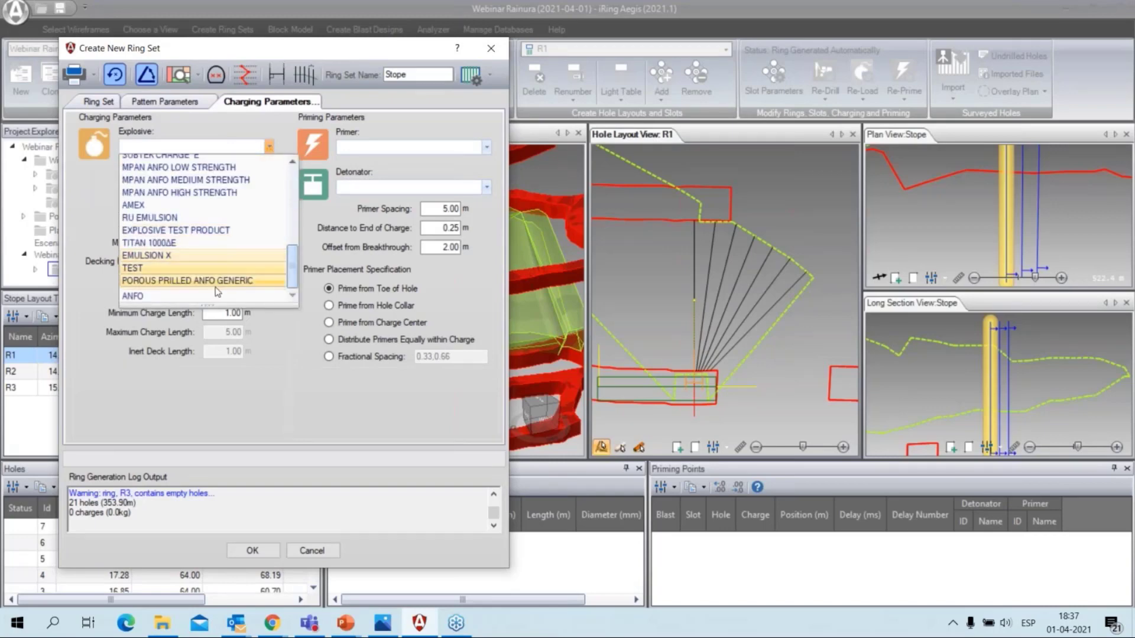
left_click(196, 296)
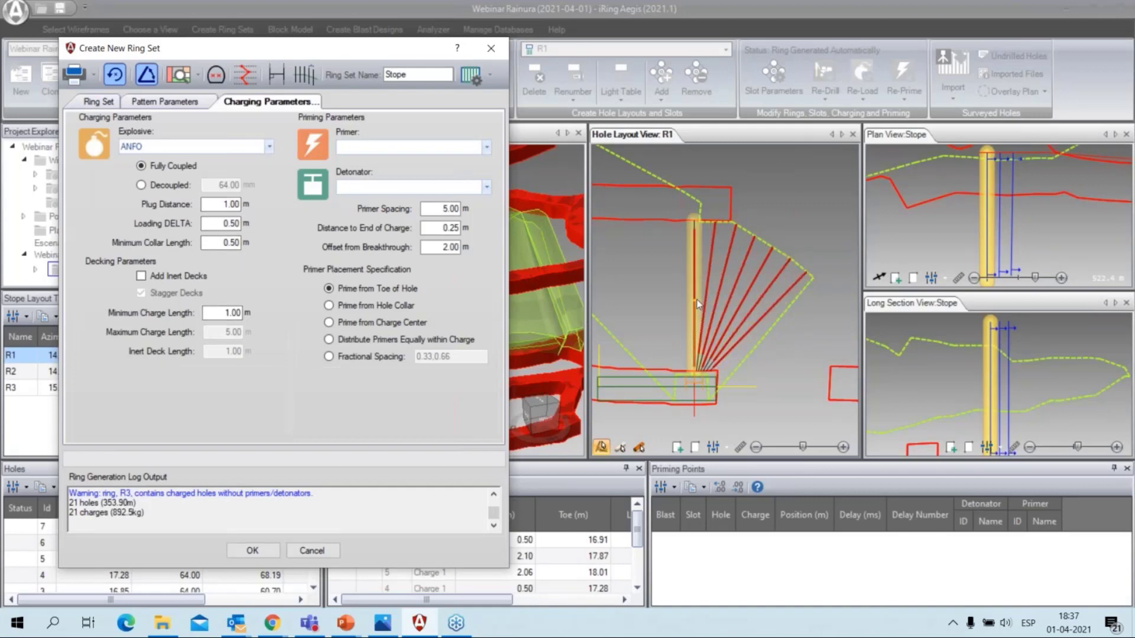
scroll(696, 300, "up", 3)
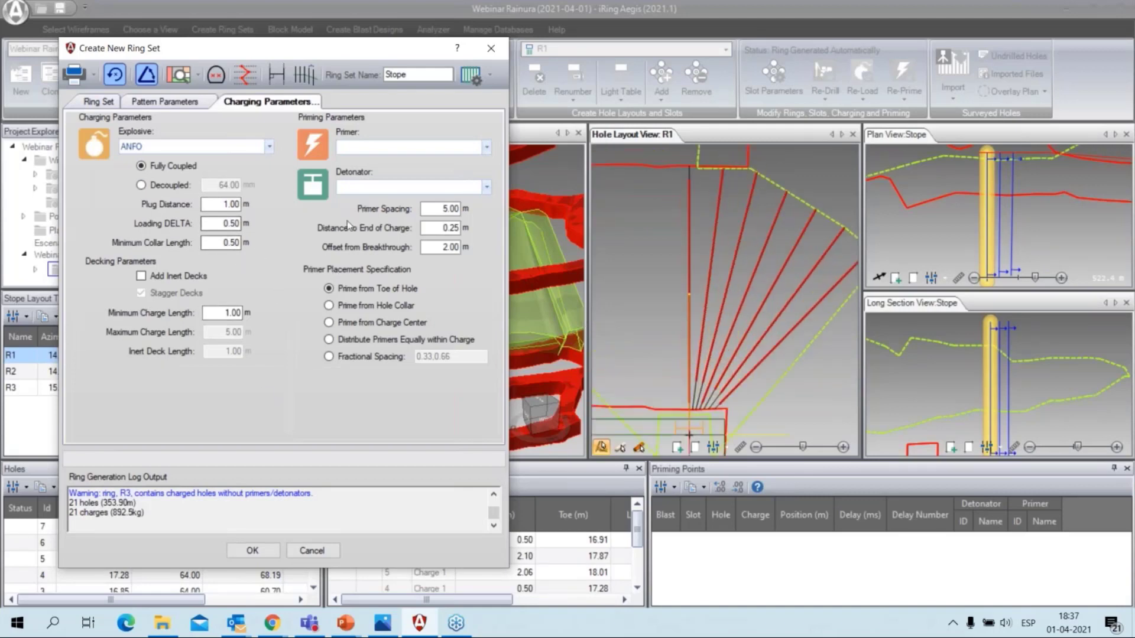
- Assign TROJAN SPARTAN as the primer and I-KON as the detonator for the ring set's charges
left_click(487, 148)
left_click(487, 147)
left_click(487, 148)
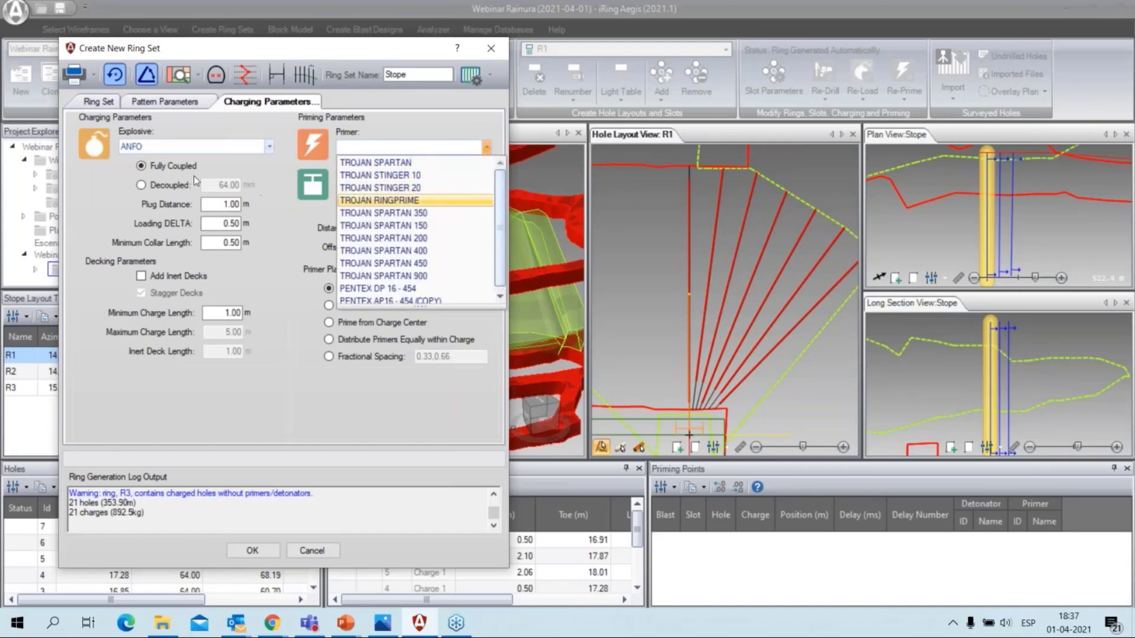
left_click(421, 164)
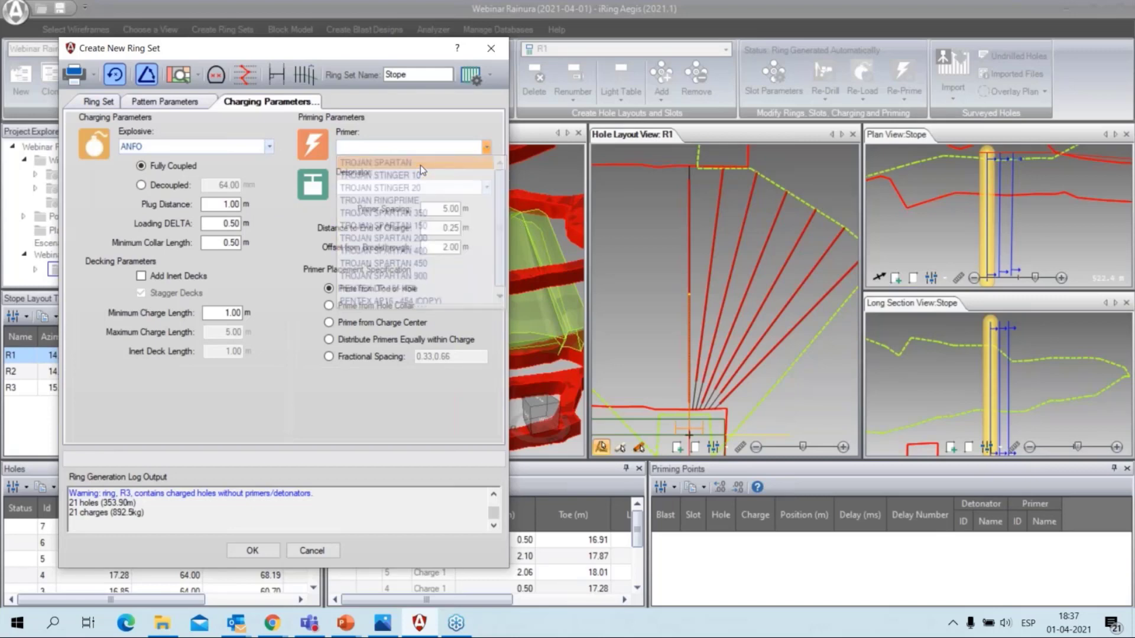
left_click(434, 187)
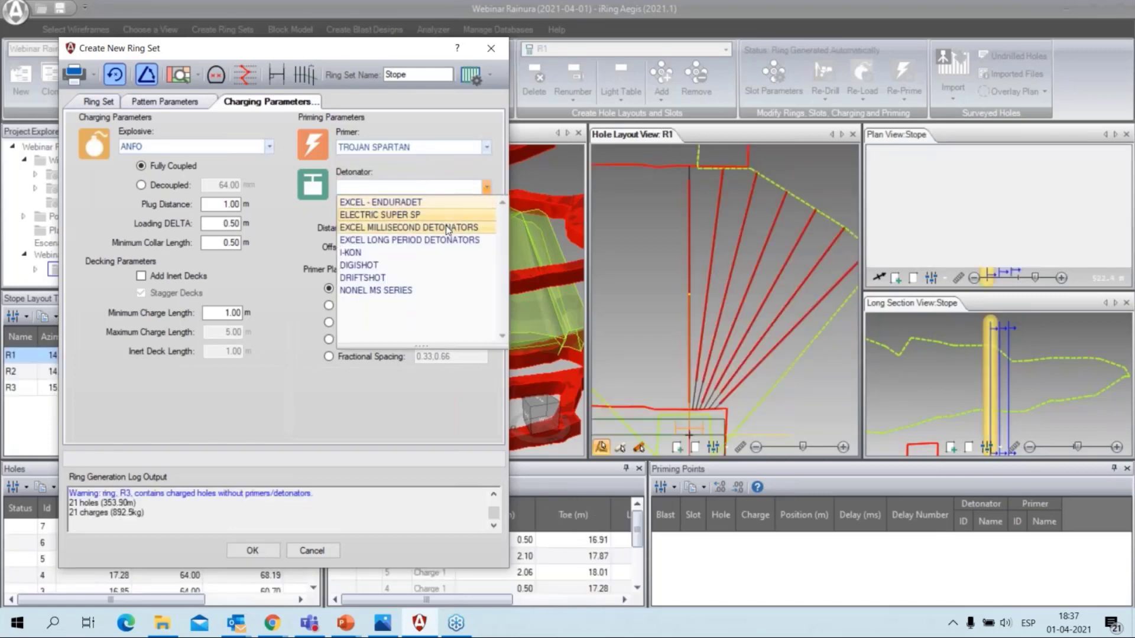
left_click(440, 253)
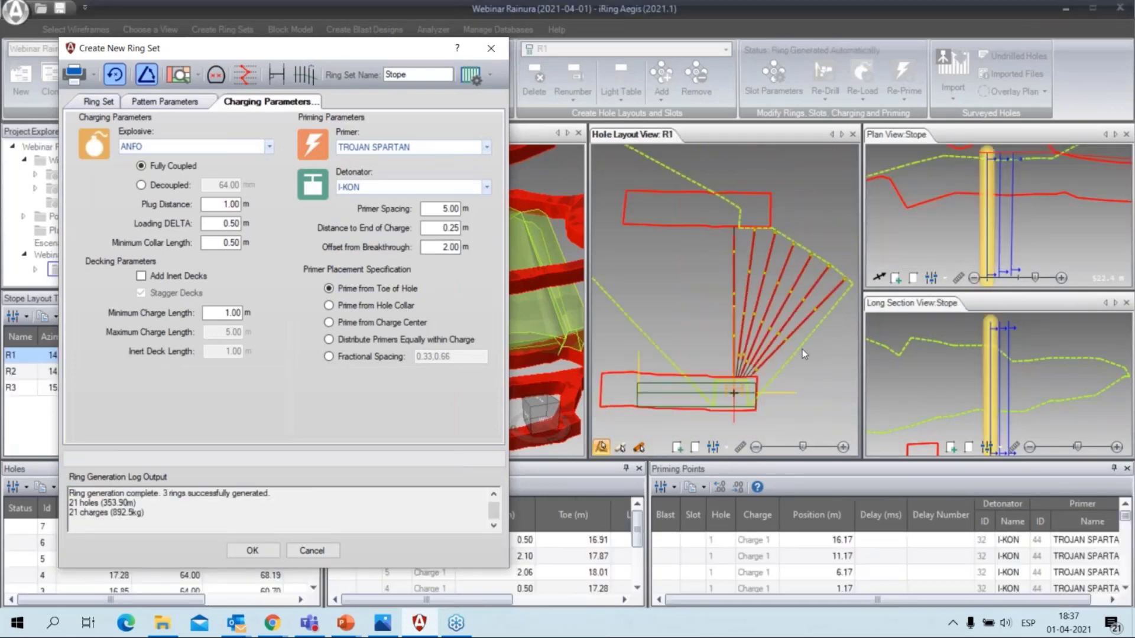
middle_click_drag(803, 348, 749, 334)
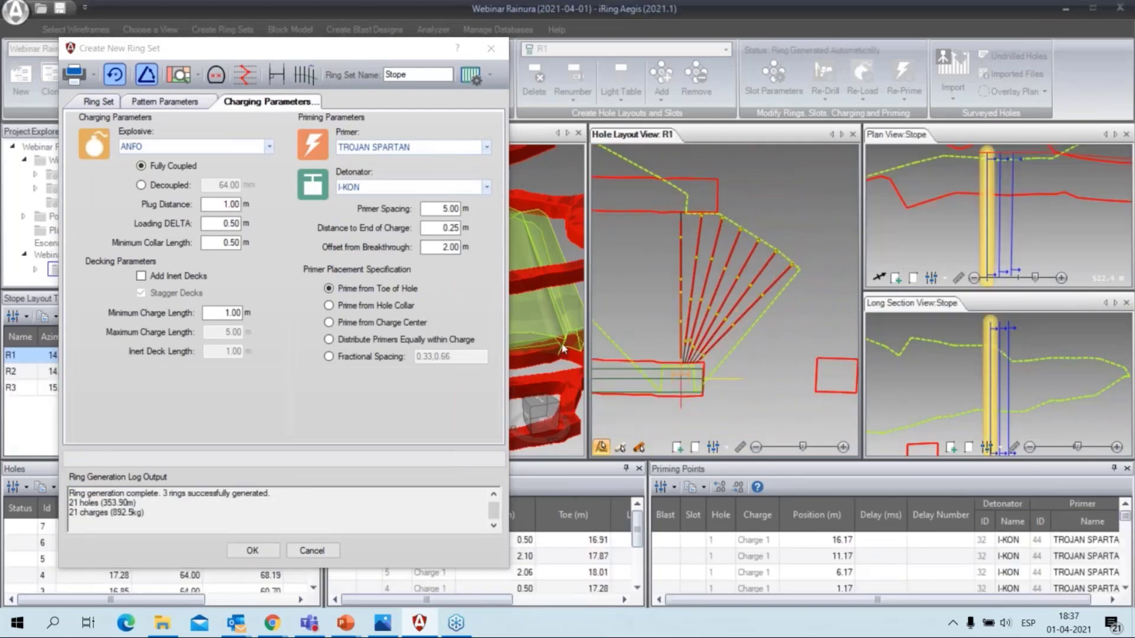
- Set the primer spacing to 15 m and create the Stope ring set
left_click(435, 209)
type("15")
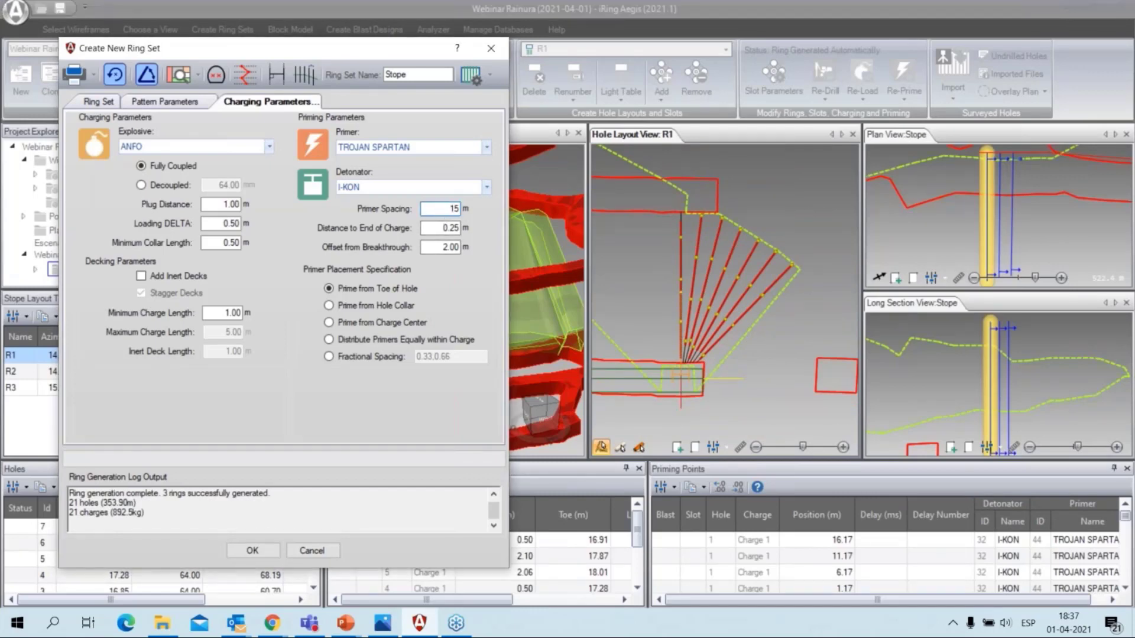
left_click(450, 230)
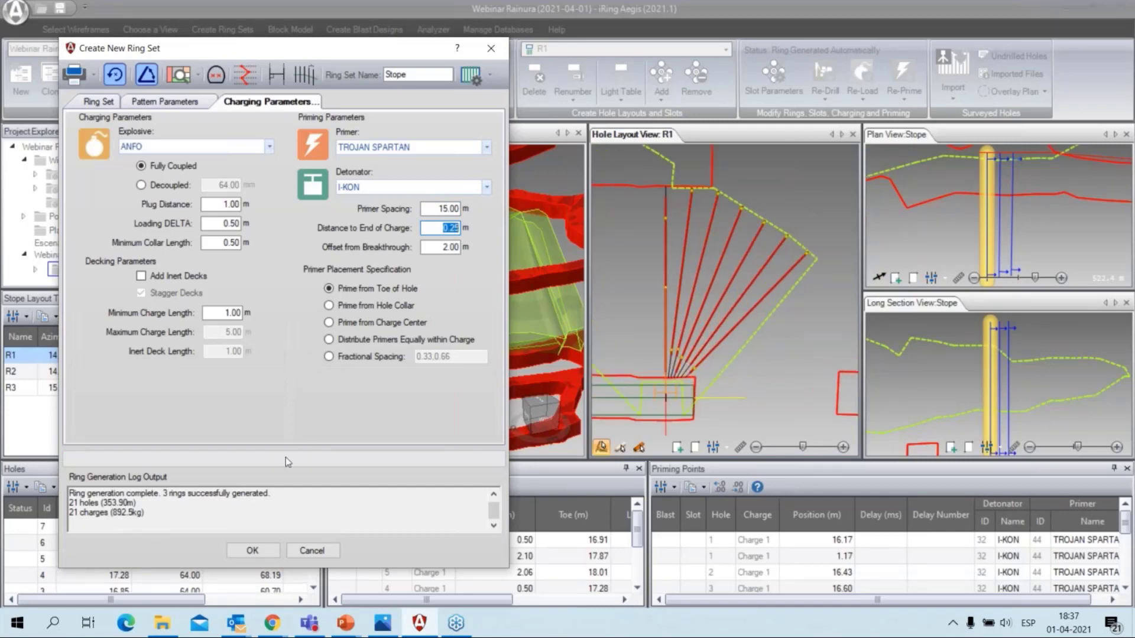
left_click(255, 551)
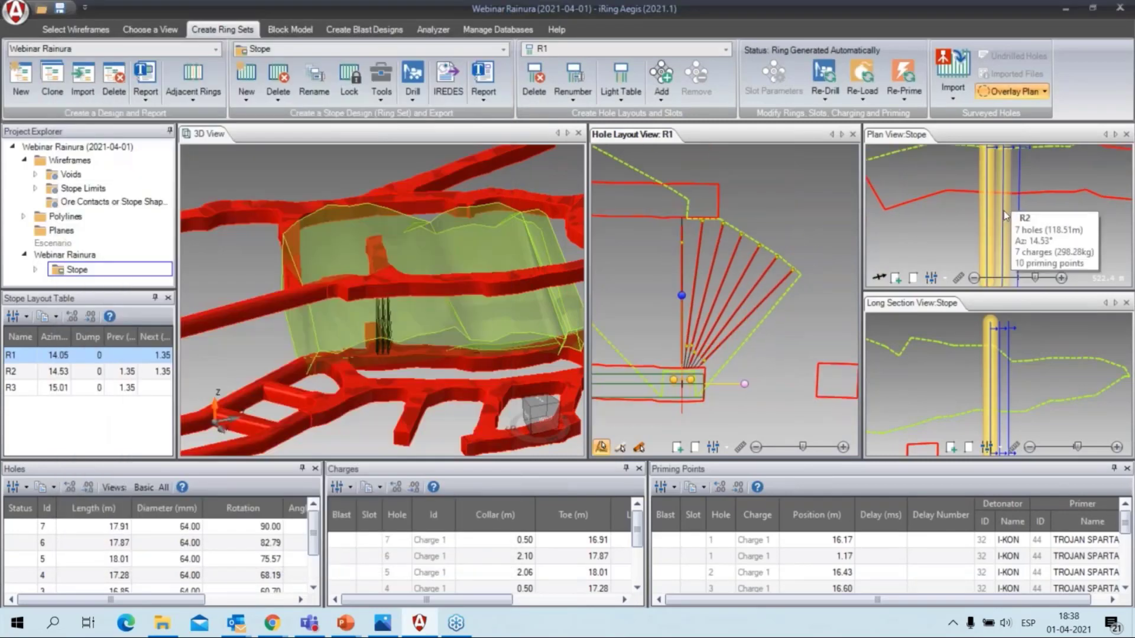
- Go through rings R1, R2 and R3 in the plan view and compare their hole layouts
left_click(1002, 214)
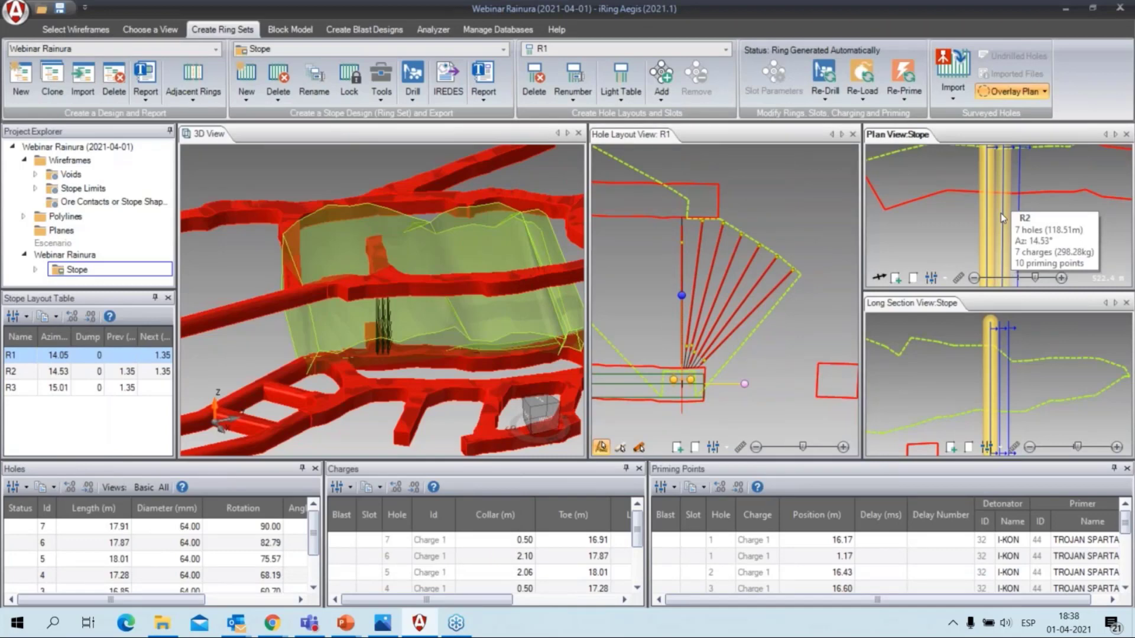
left_click(1025, 224)
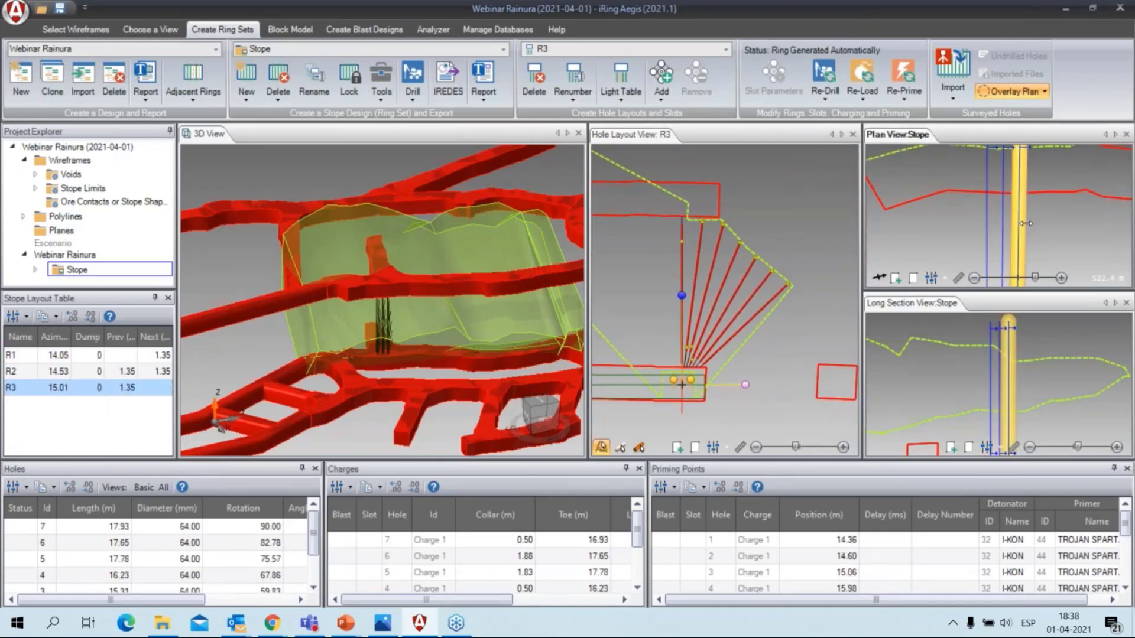
left_click(1004, 223)
left_click(988, 224)
left_click(1003, 223)
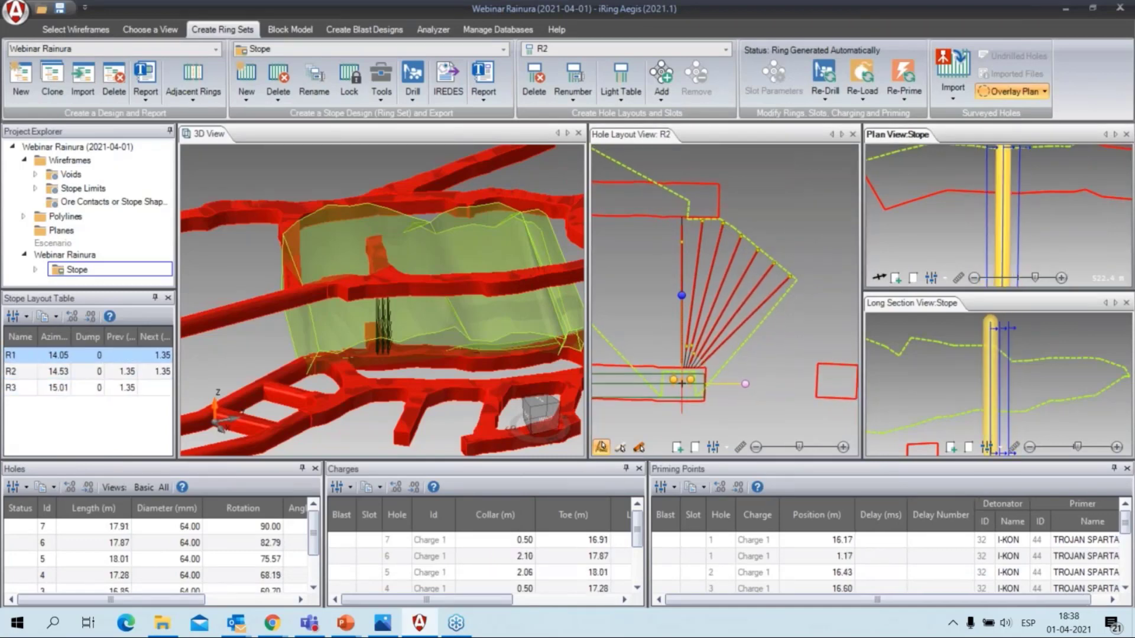
left_click(1020, 225)
left_click(987, 225)
scroll(993, 229, "down", 3)
middle_click_drag(970, 246, 937, 233)
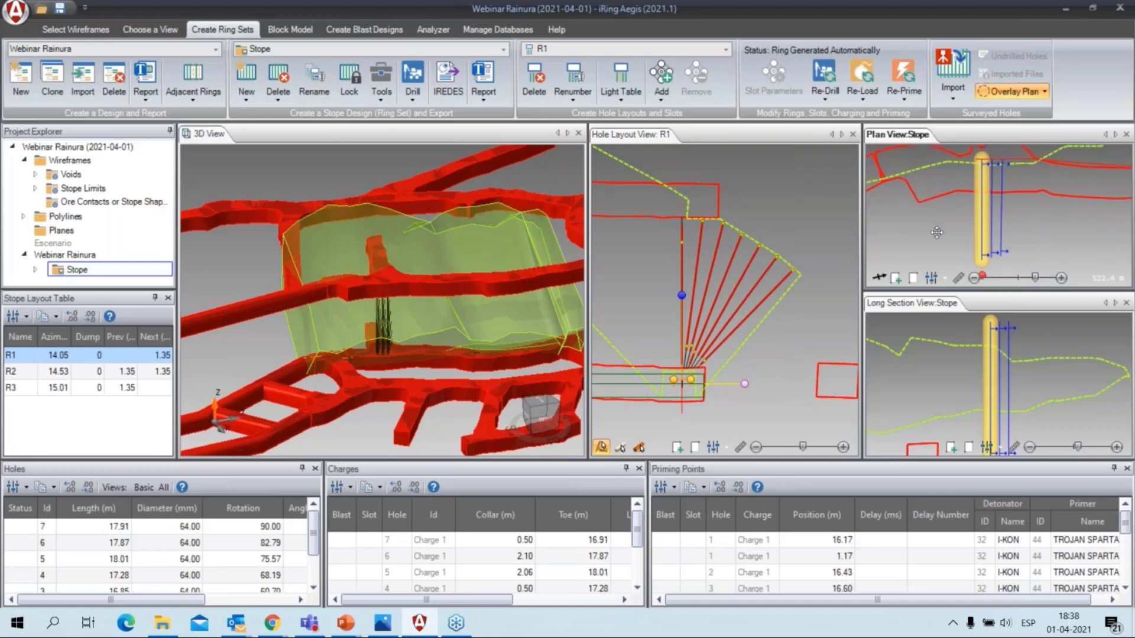
scroll(934, 228, "down", 2)
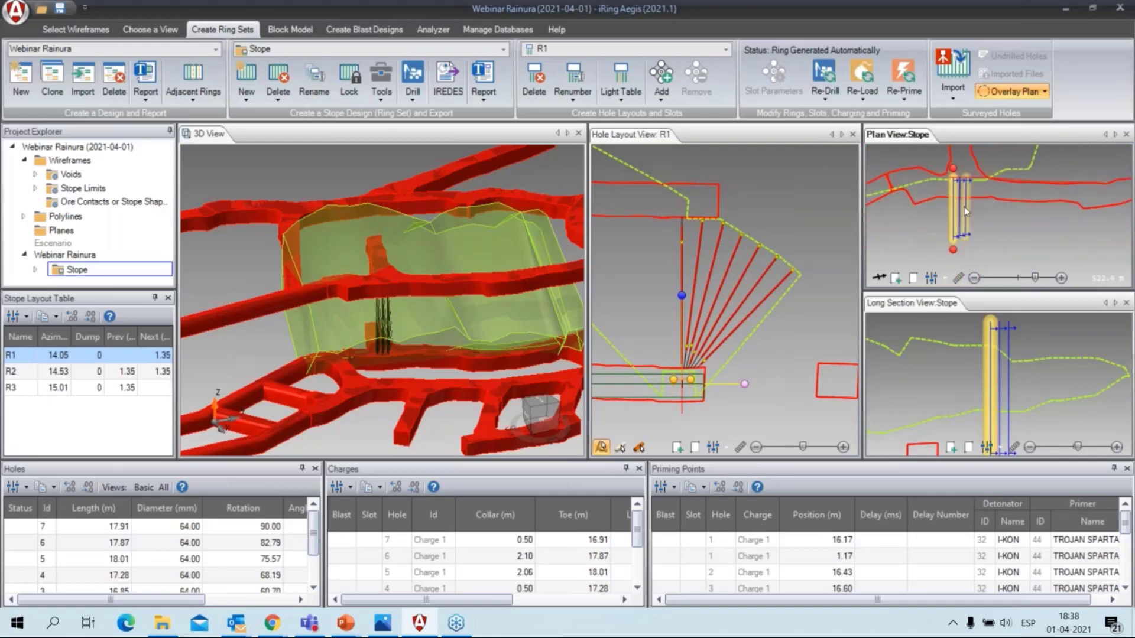
scroll(966, 211, "up", 1)
scroll(1000, 223, "up", 1)
middle_click_drag(1000, 223, 1028, 250)
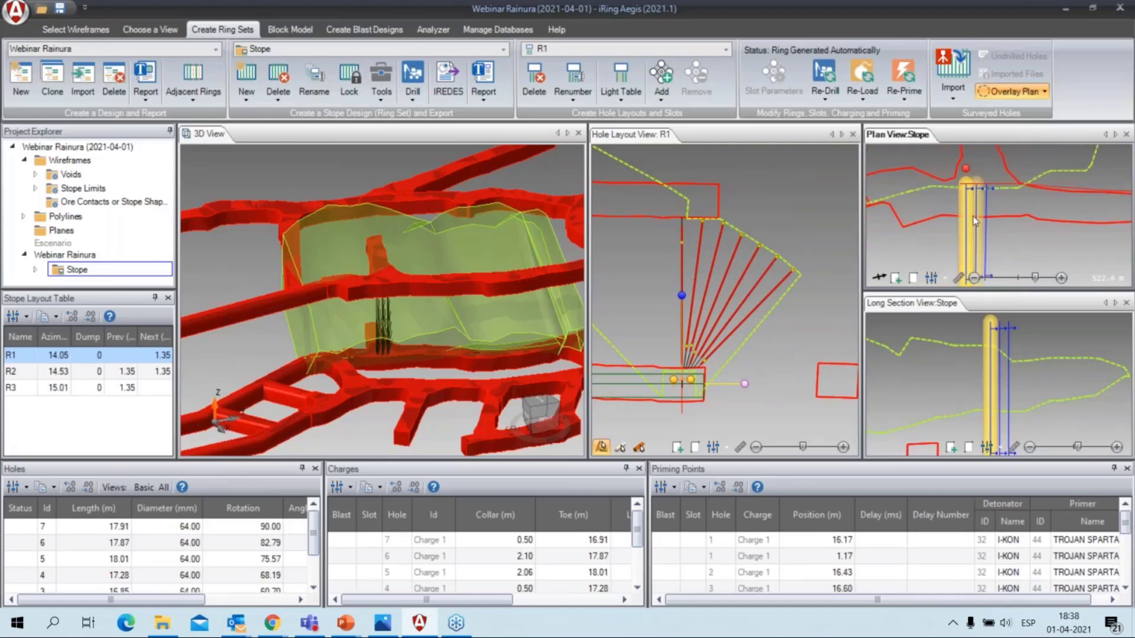
left_click(977, 219)
left_click(980, 219)
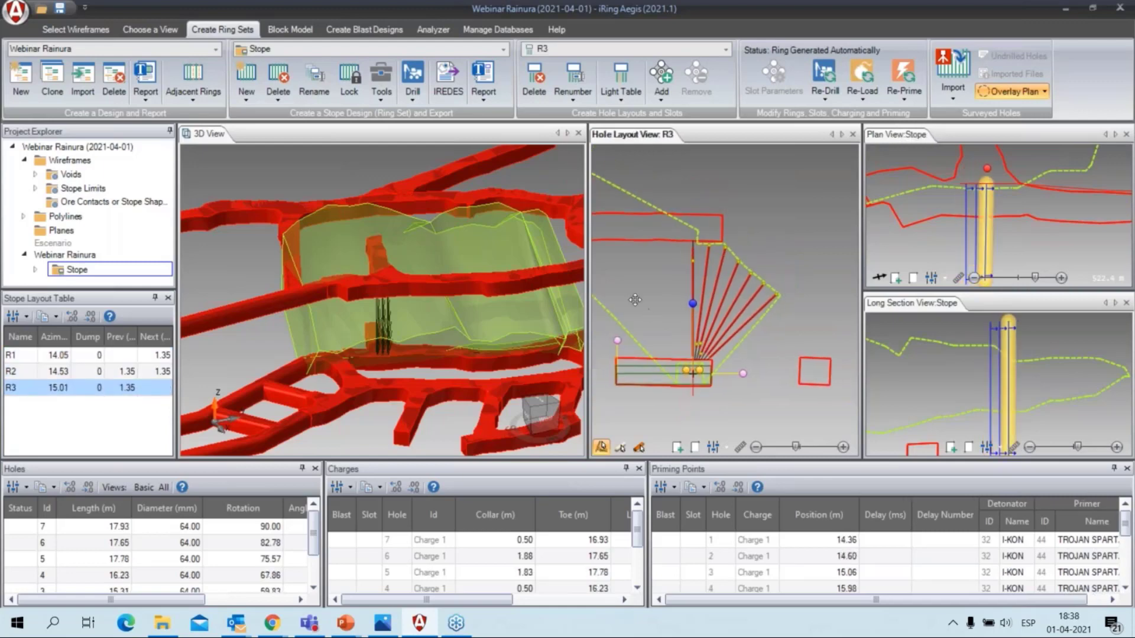
- Start a new slot pattern for ring R3 with 75 mm holes and check the parallel holes in the reference report image
left_click(661, 106)
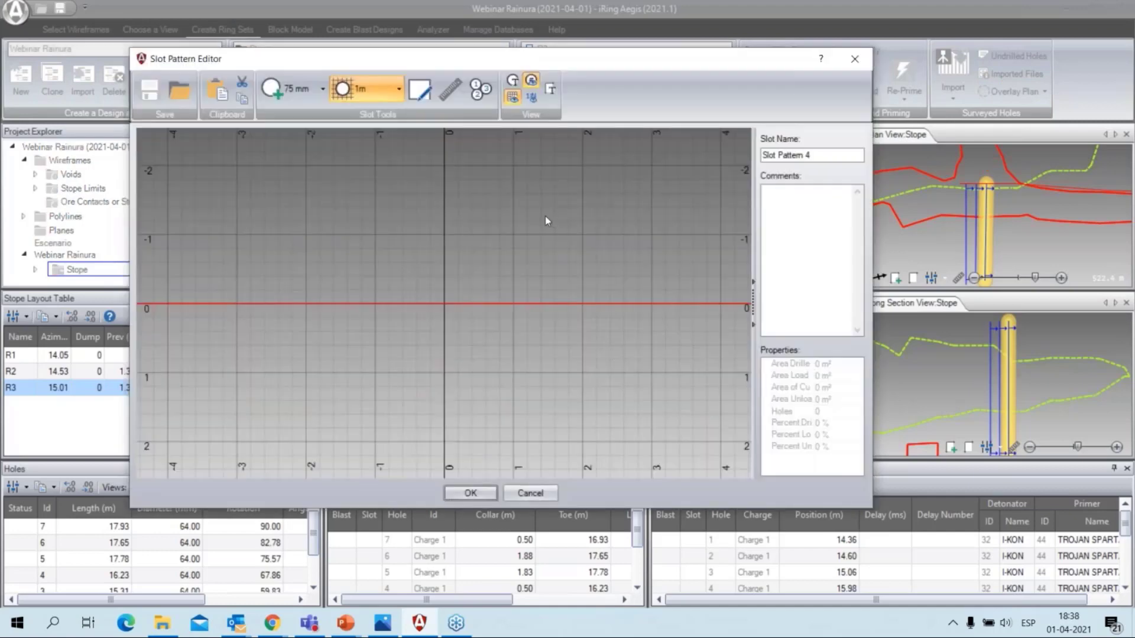
key("alt+Tab")
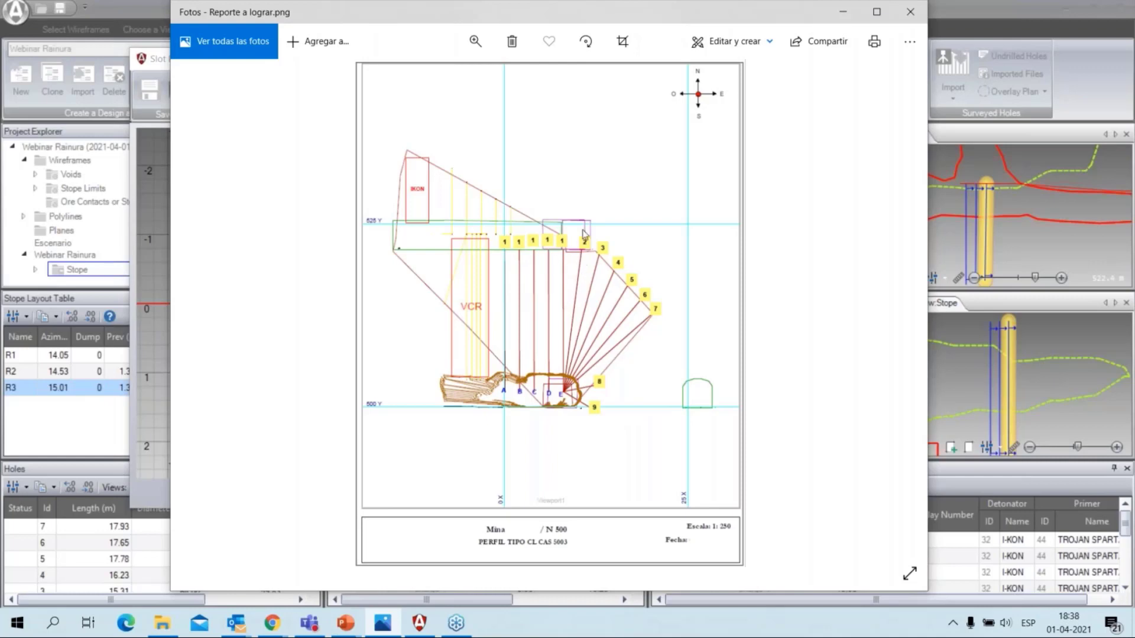
left_click(844, 13)
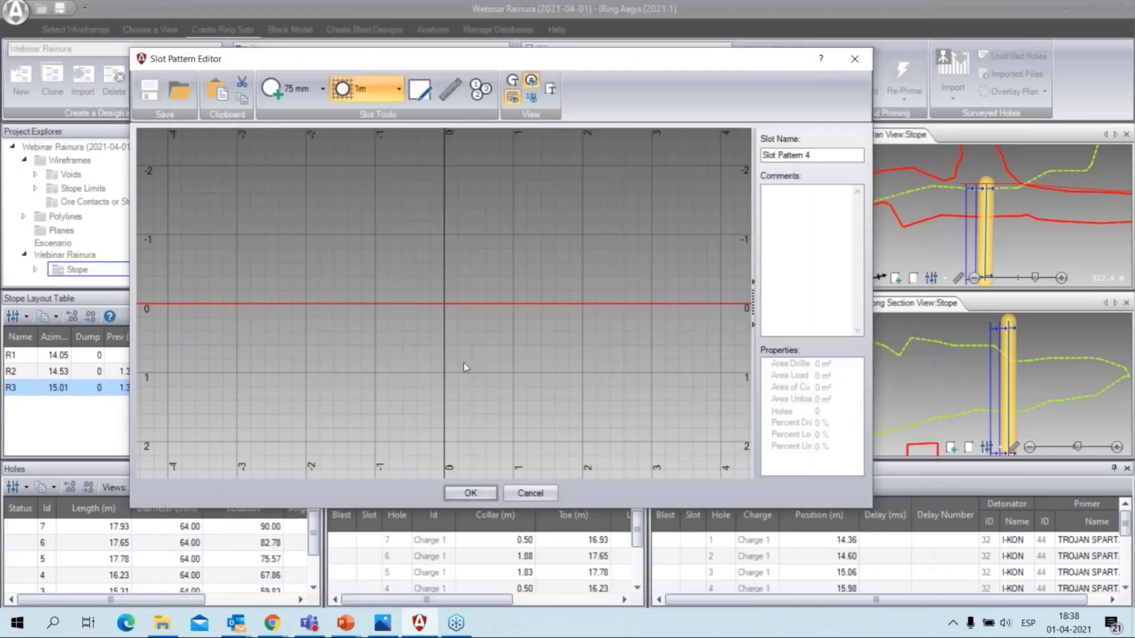
left_click(286, 94)
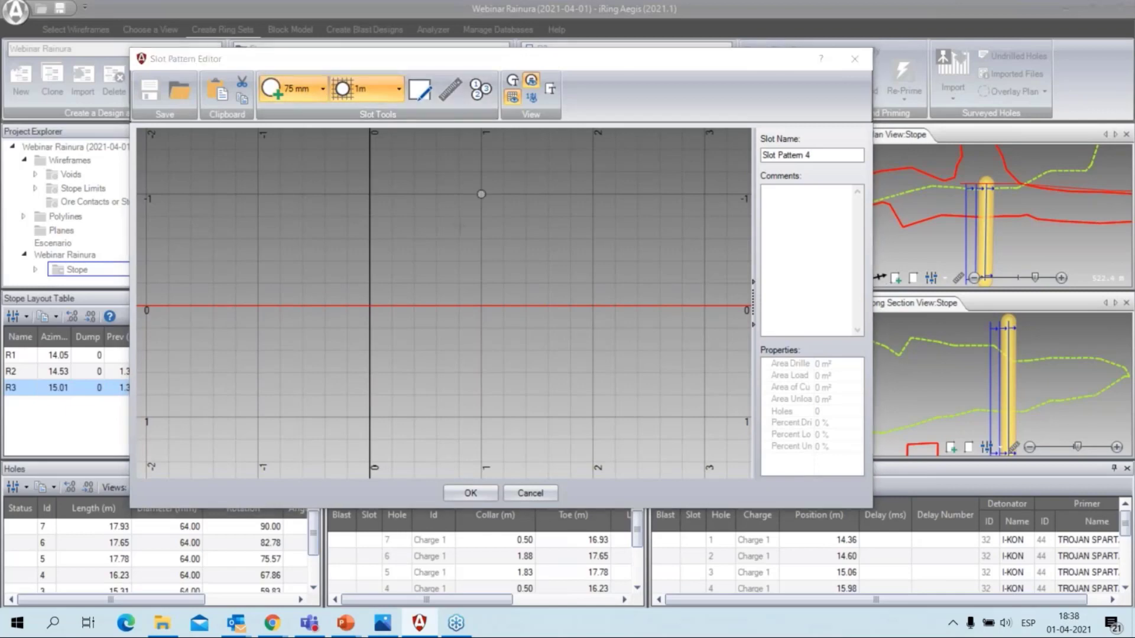
key("alt+Tab")
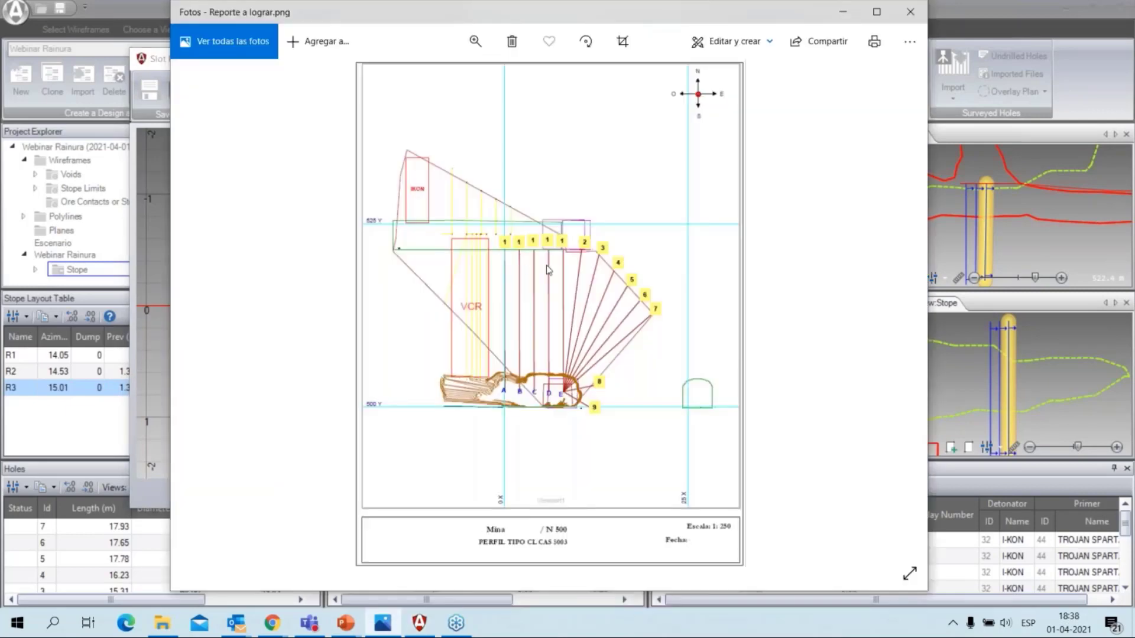
key("alt+Tab")
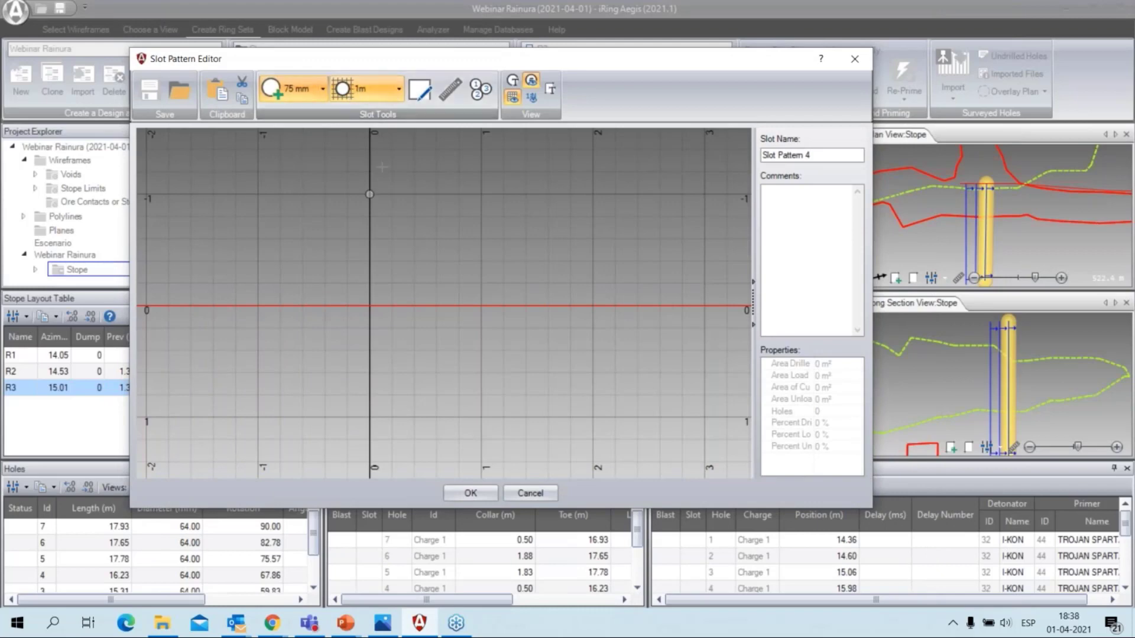
- Place five 75 mm holes along the slot pattern's horizontal zero line at 0, 2, 4, 6 and 8 m
left_click(369, 306)
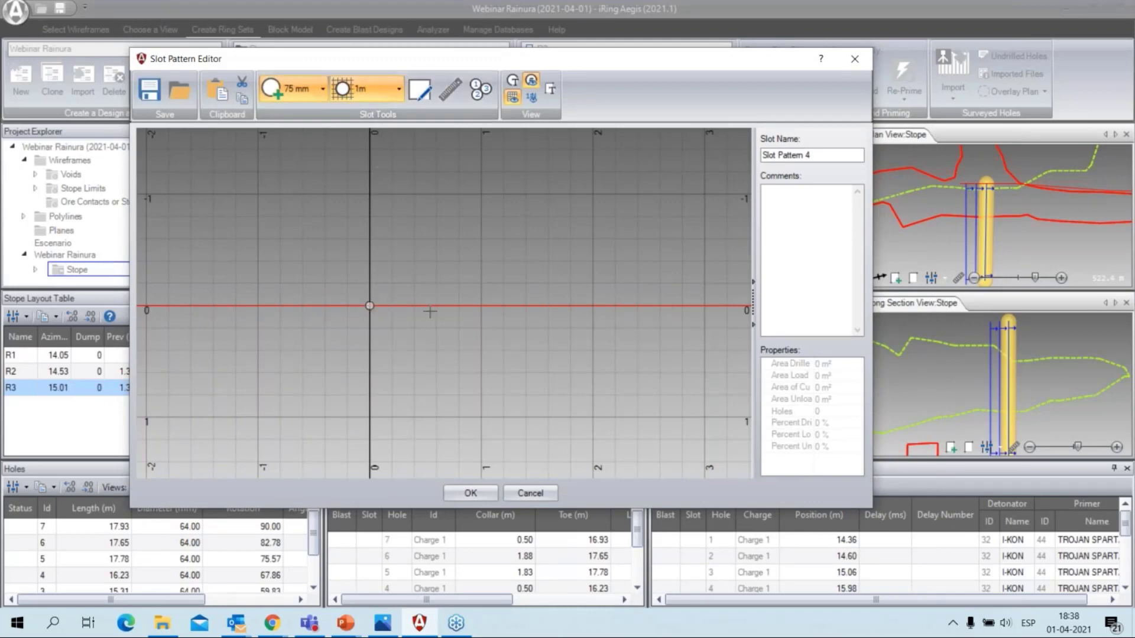
left_click(593, 305)
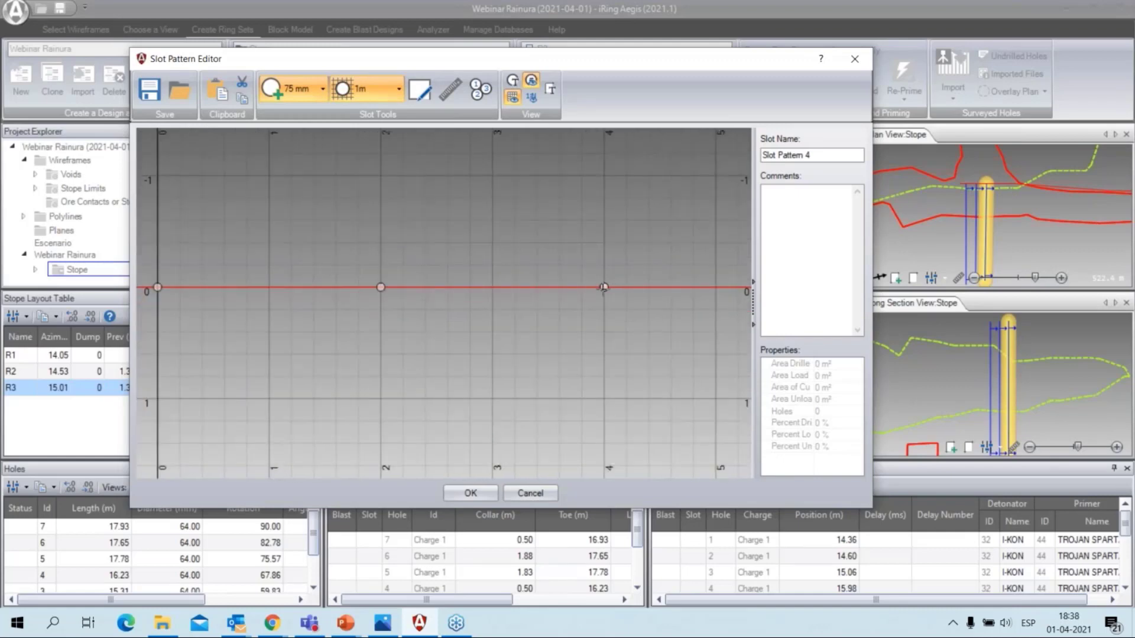
left_click(602, 293)
left_click(602, 293)
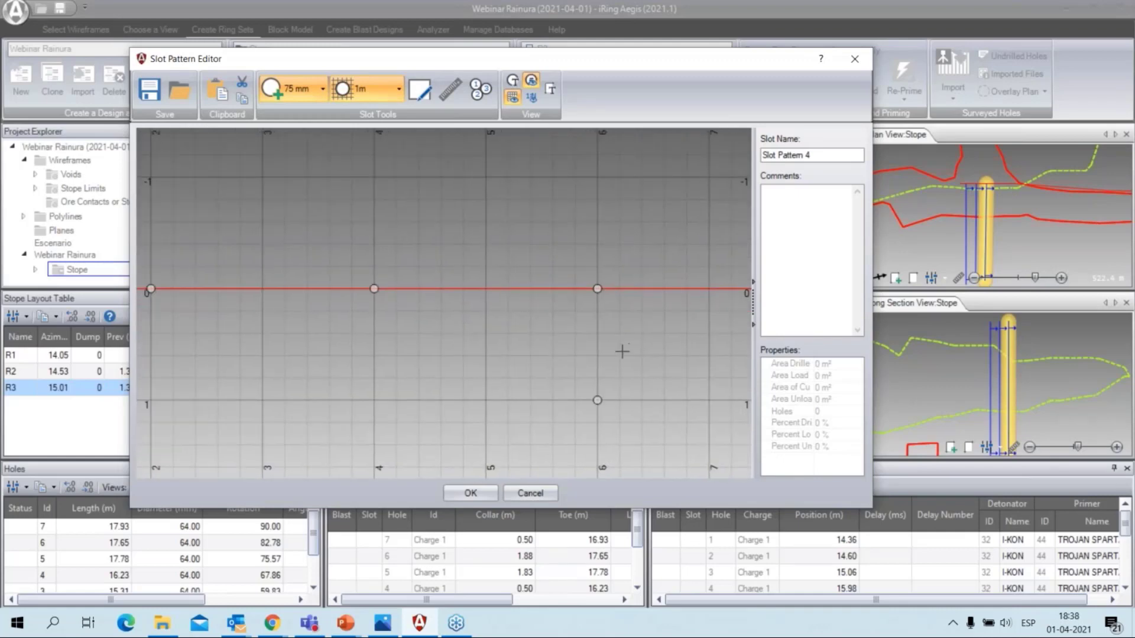
left_click(595, 299)
scroll(507, 361, "down", 3)
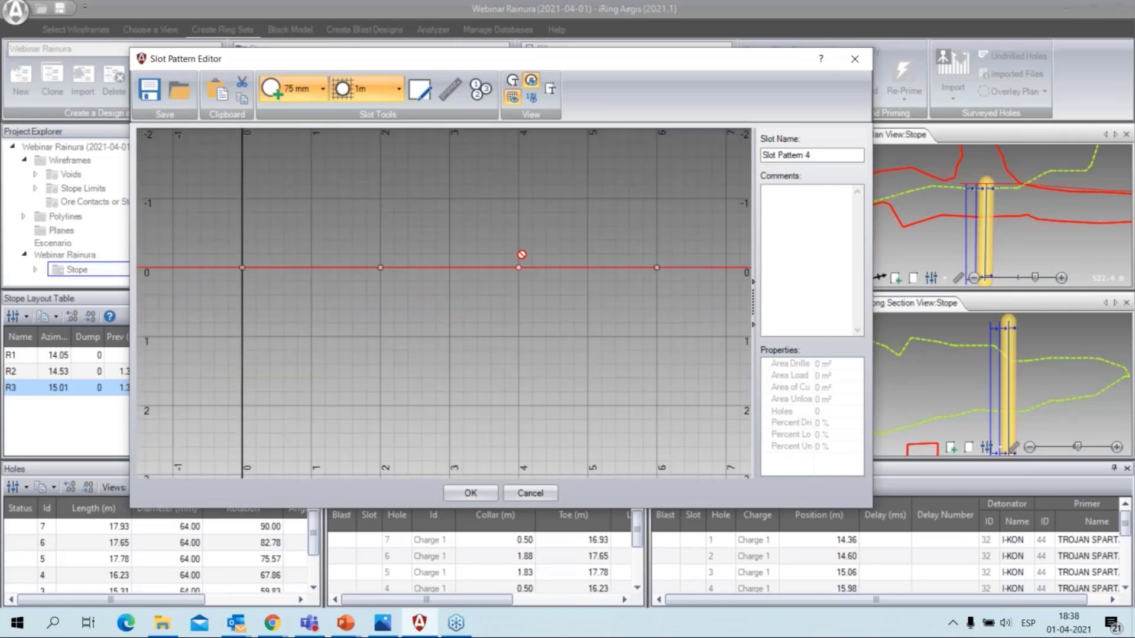
scroll(684, 330, "down", 2)
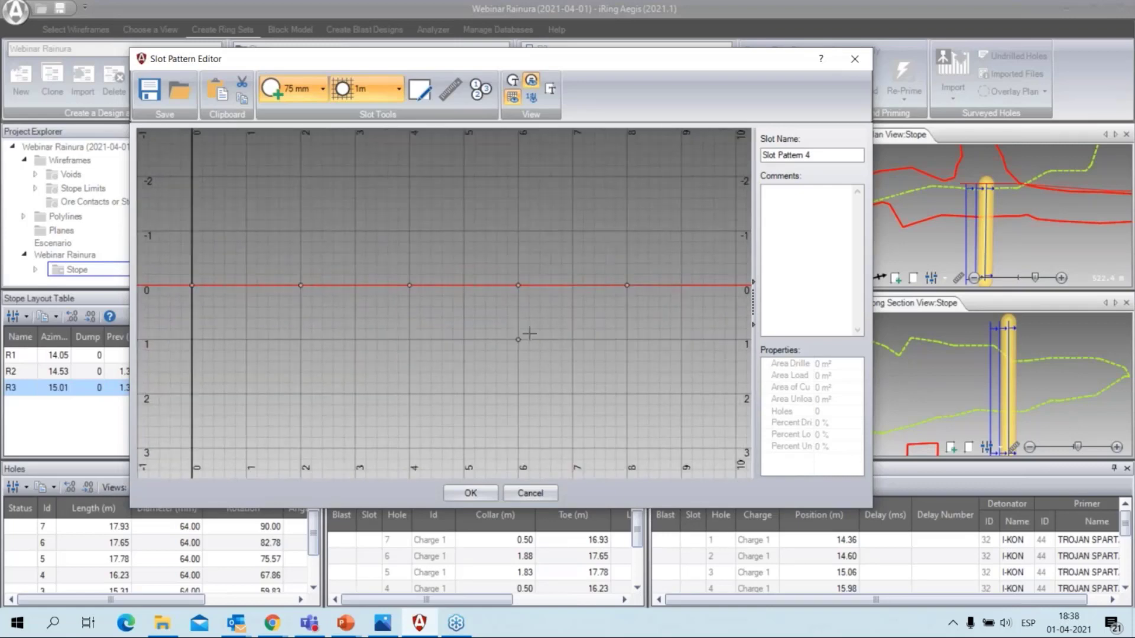
key("Escape")
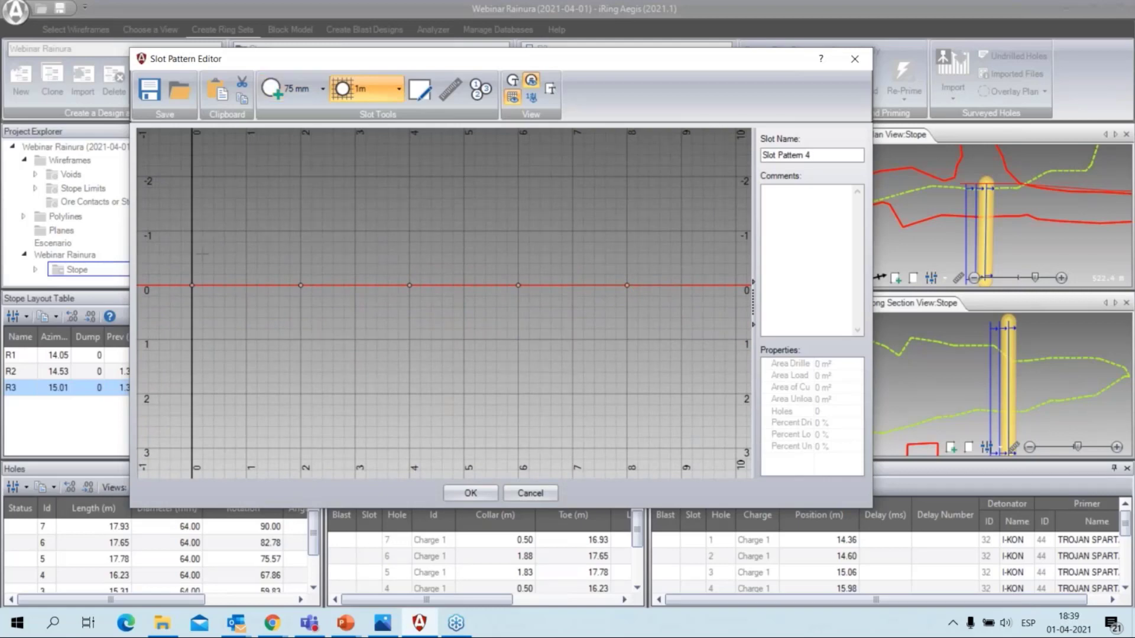
- Mark all five holes of the slot pattern as loaded
left_click_drag(172, 236, 727, 381)
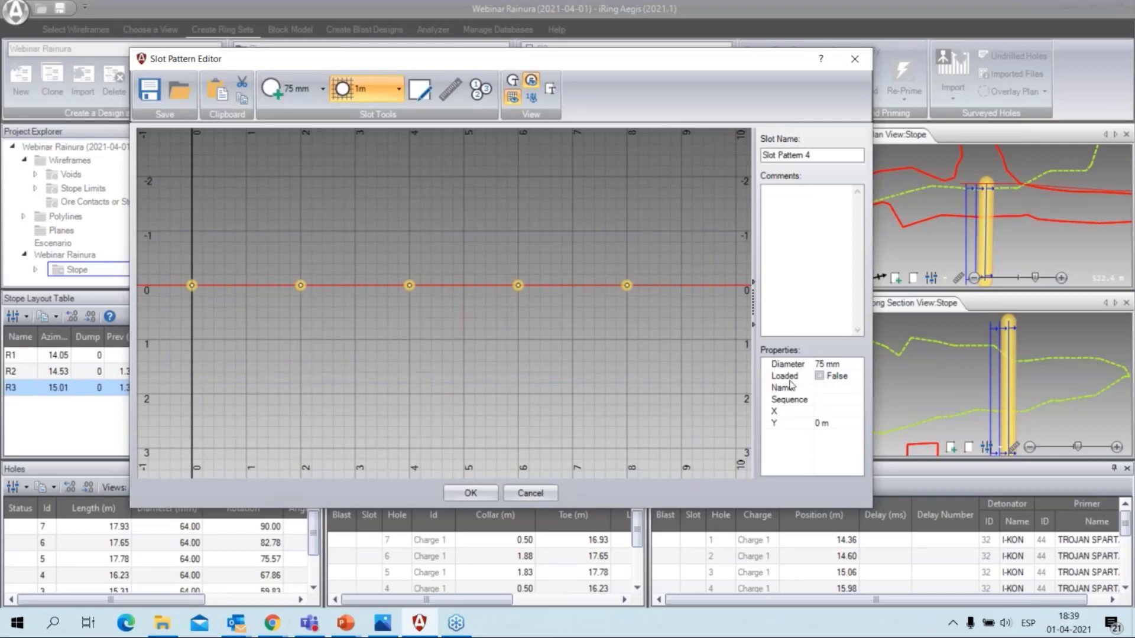
double_click(787, 376)
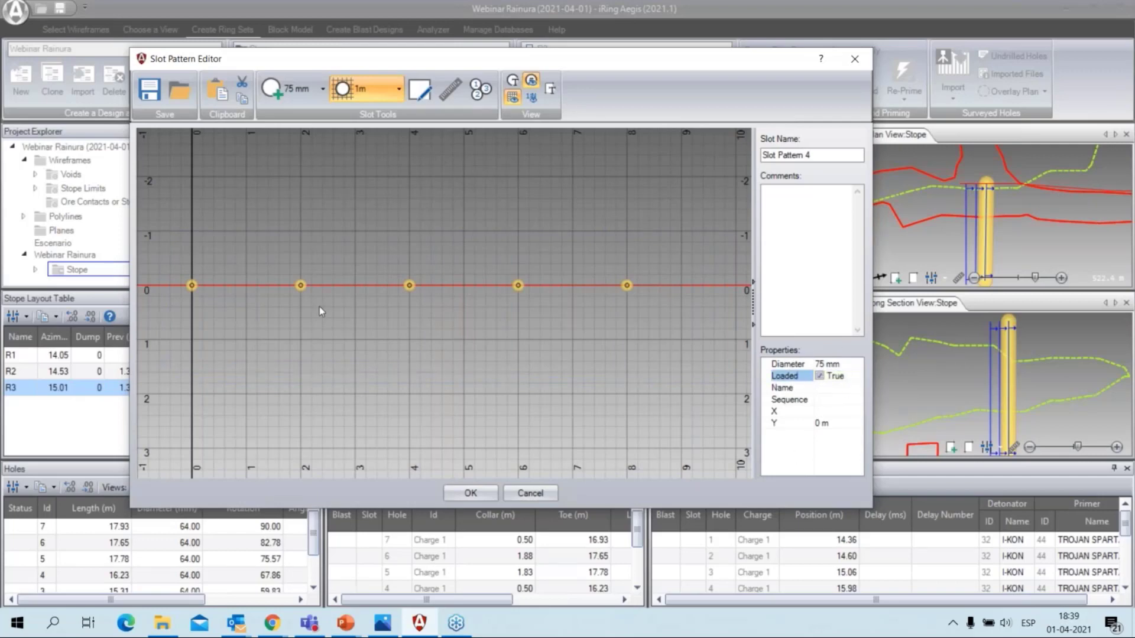
left_click(317, 323)
middle_click_drag(317, 323, 361, 322)
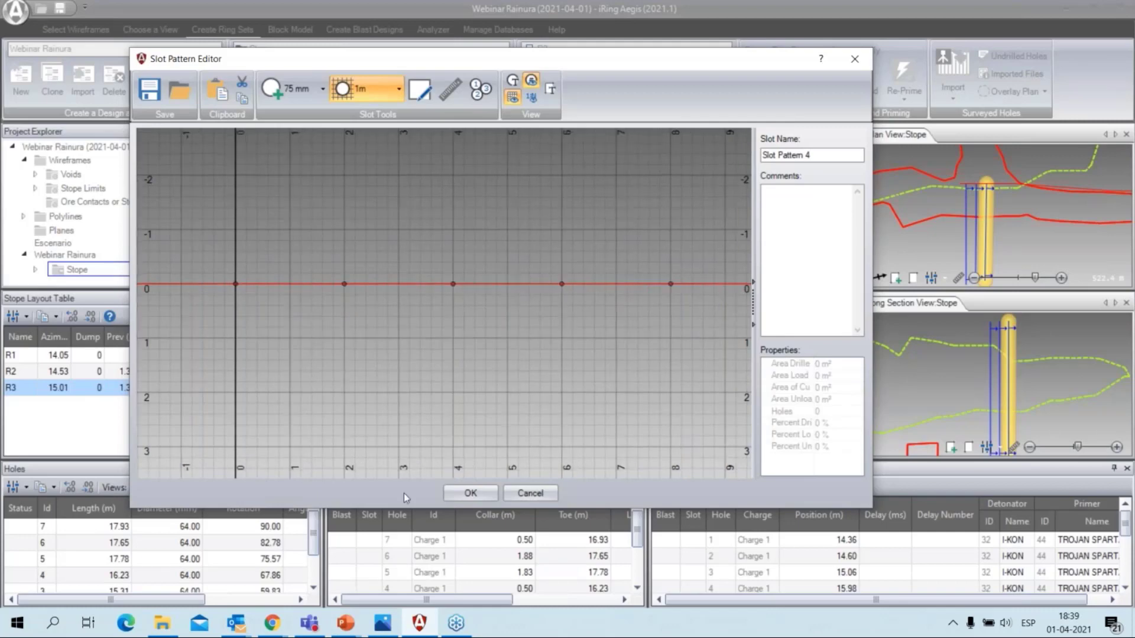
- Name the slot pattern Slot Webinar and try to accept it
middle_click_drag(439, 430, 432, 406)
left_click_drag(825, 156, 778, 156)
left_click(830, 155)
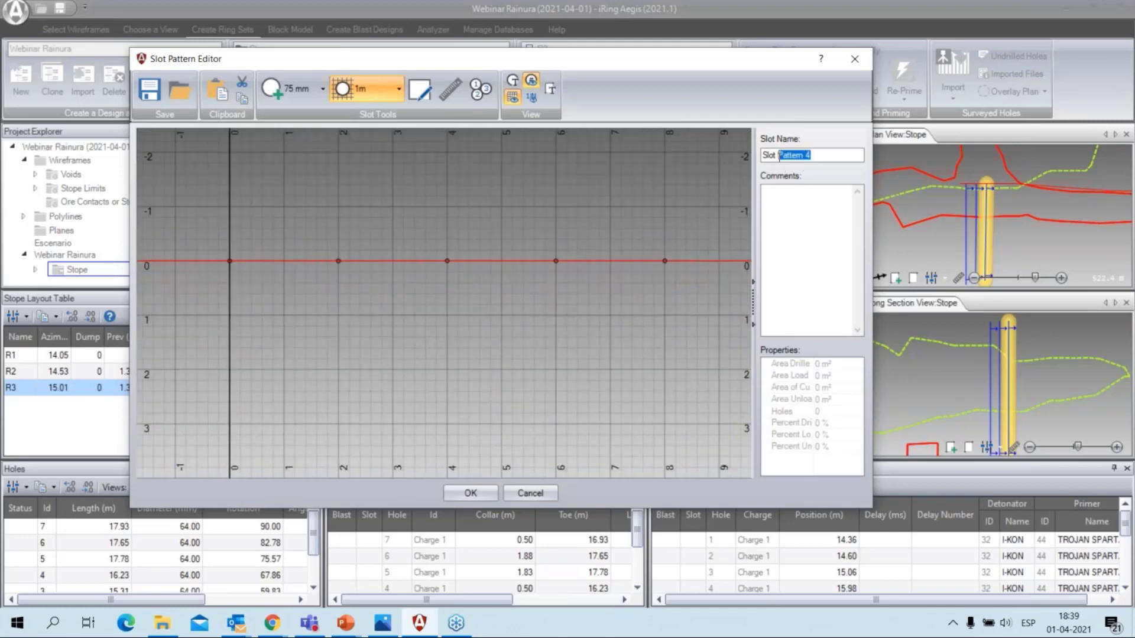
type("Webin")
left_click(457, 497)
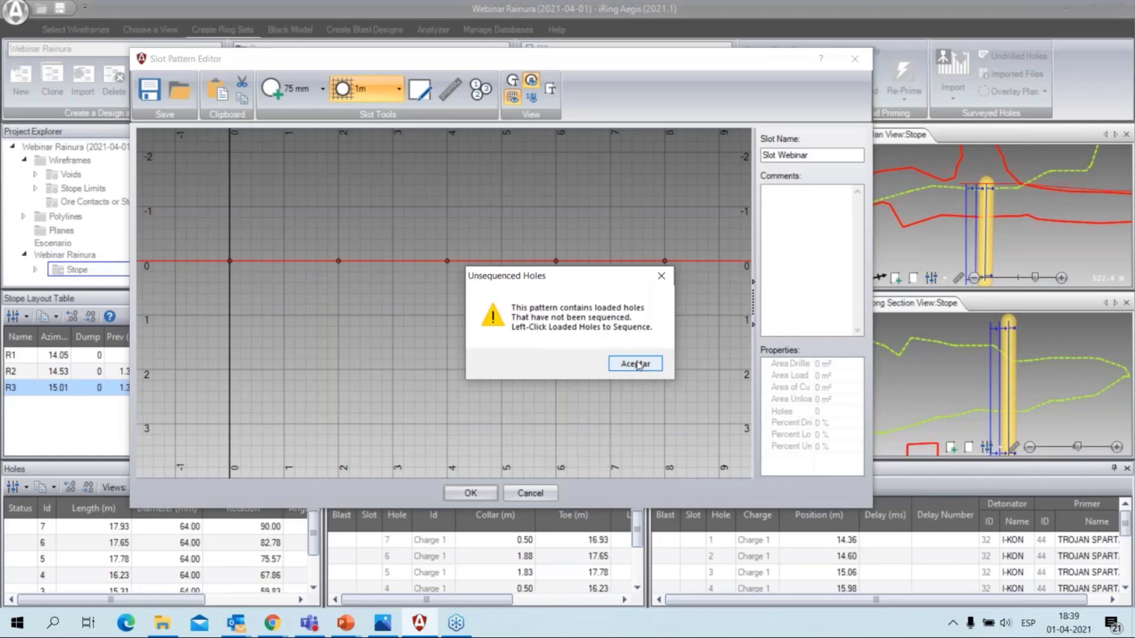
left_click(636, 365)
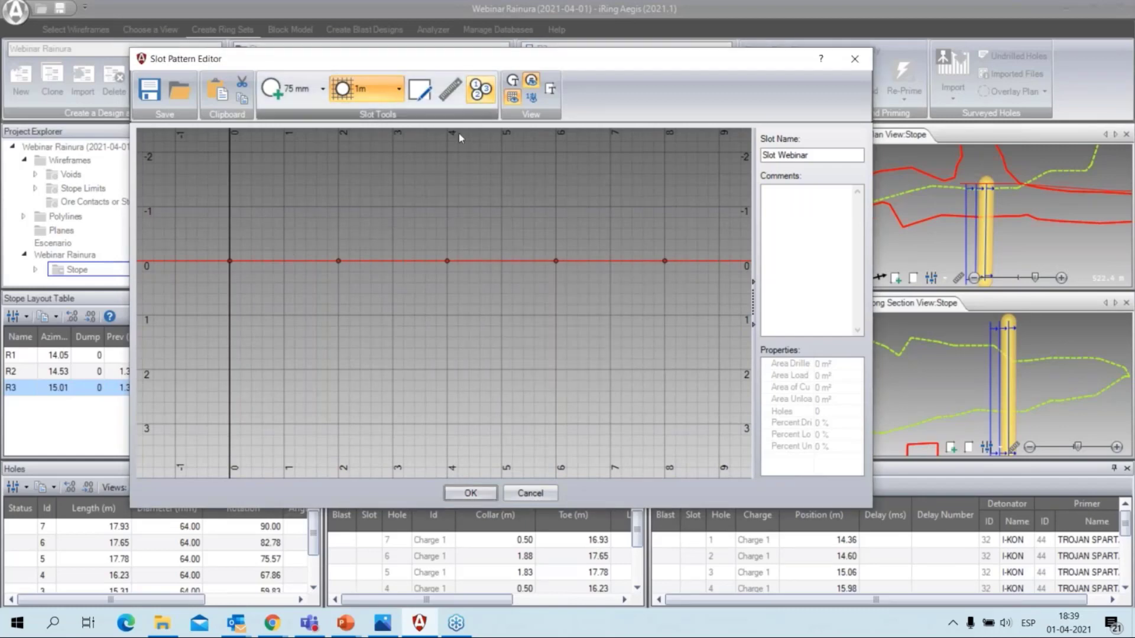
- Number the slot pattern's five loaded holes in order from the 0 m hole to the 8 m hole and accept the pattern
middle_click_drag(457, 137, 477, 153)
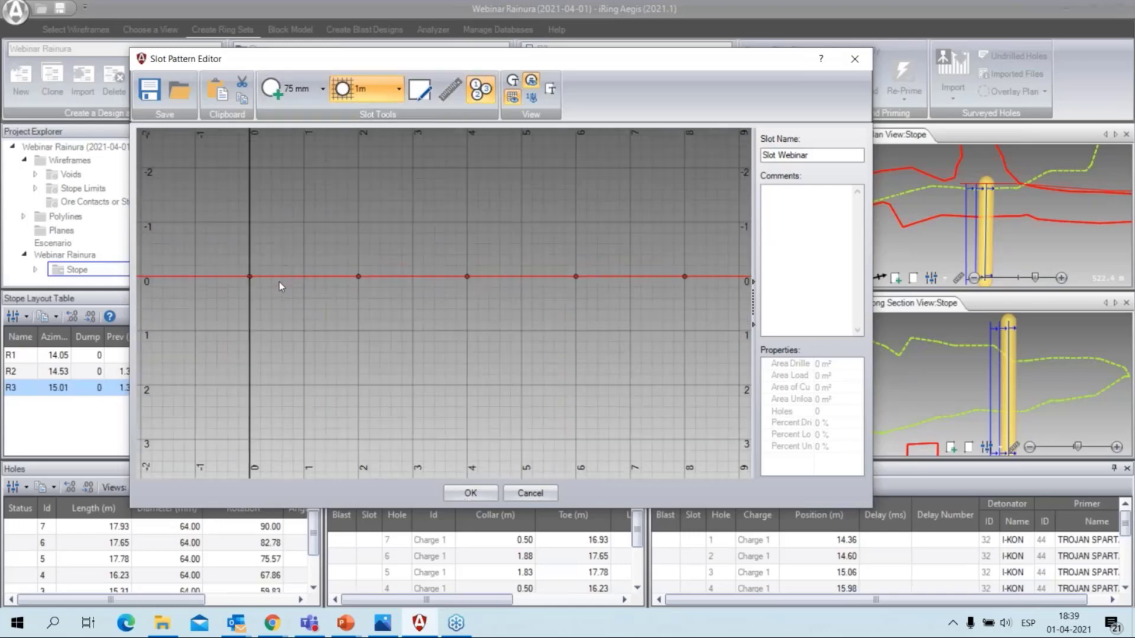
scroll(279, 282, "up", 1)
left_click(242, 276)
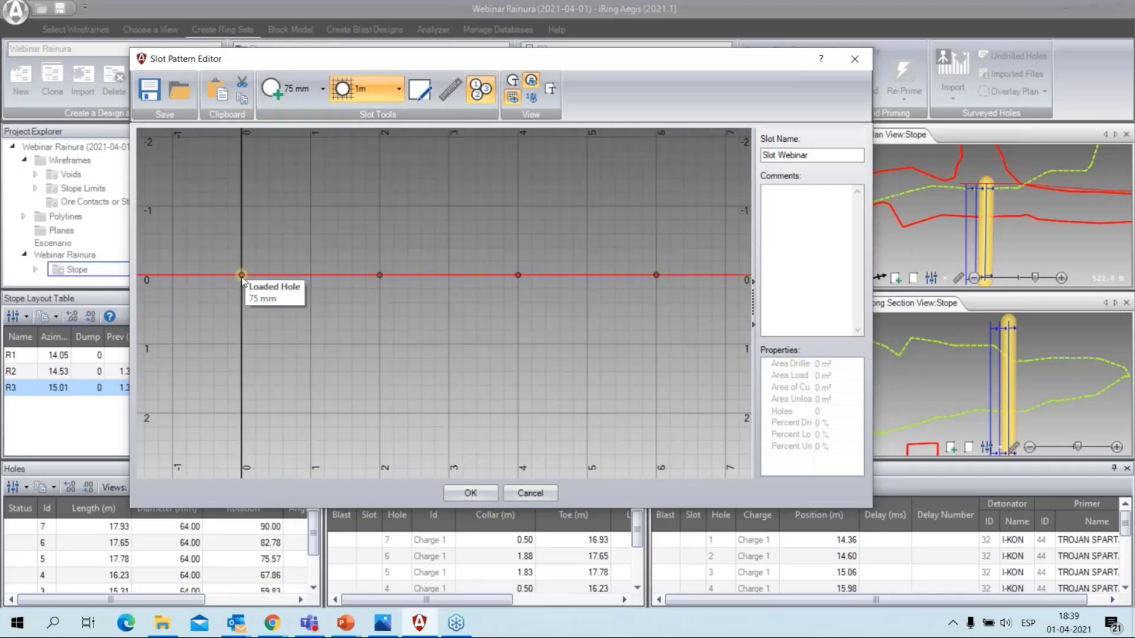
left_click(519, 275)
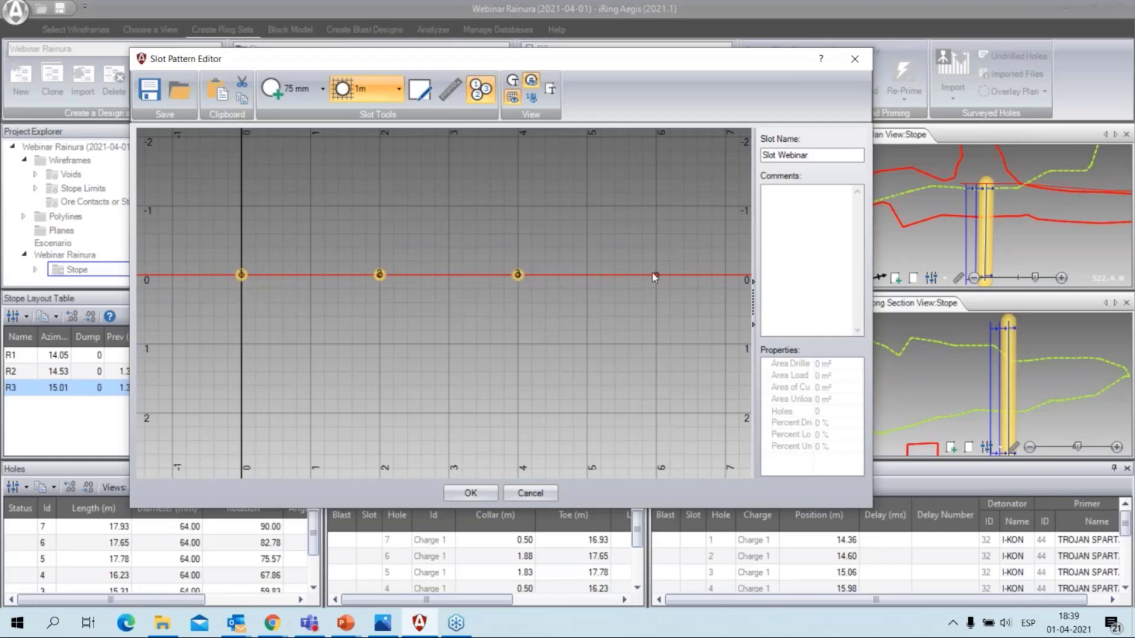
middle_click_drag(655, 328, 349, 340)
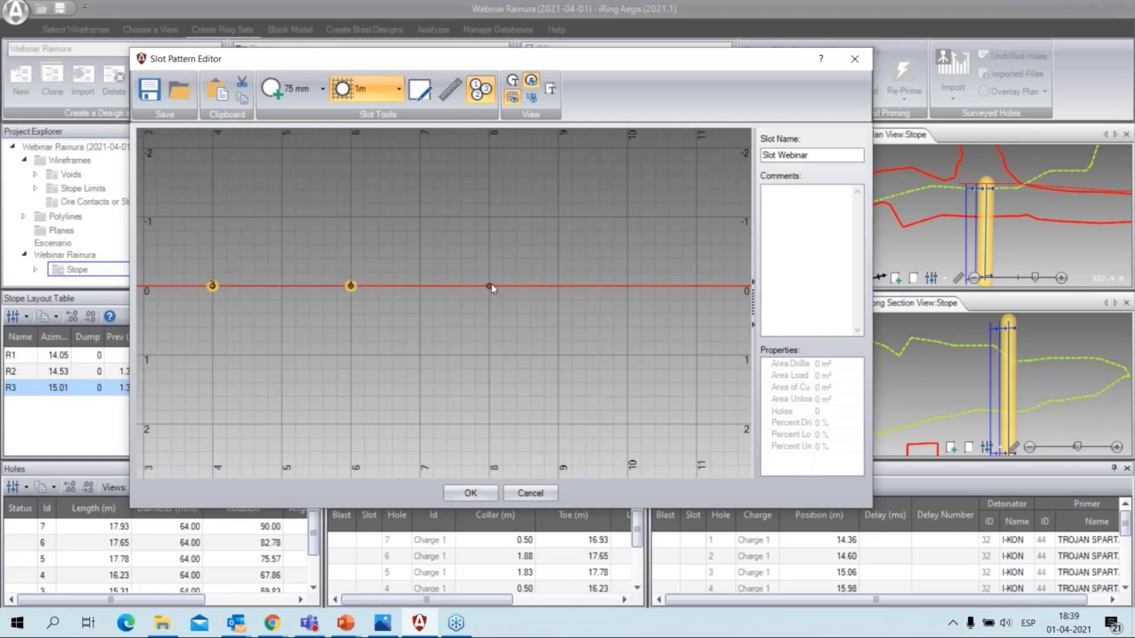
left_click(489, 287)
left_click(482, 493)
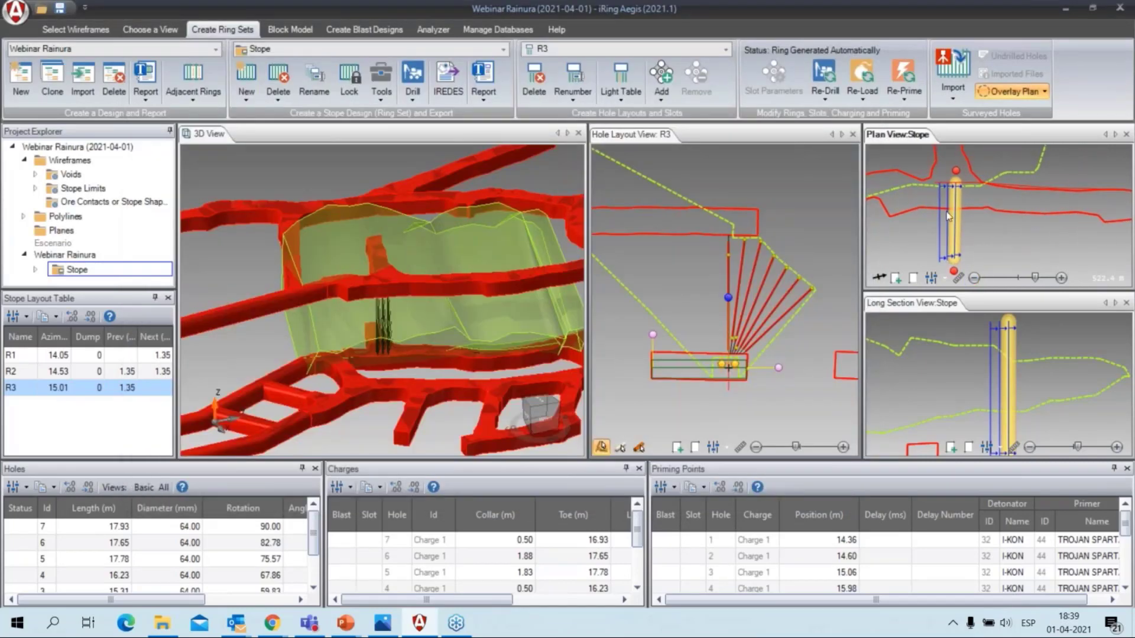
- Add the Slot Webinar pattern to ring R1, agreeing to add the 75 mm diameter to the Simba 1257 drill
scroll(947, 216, "up", 5)
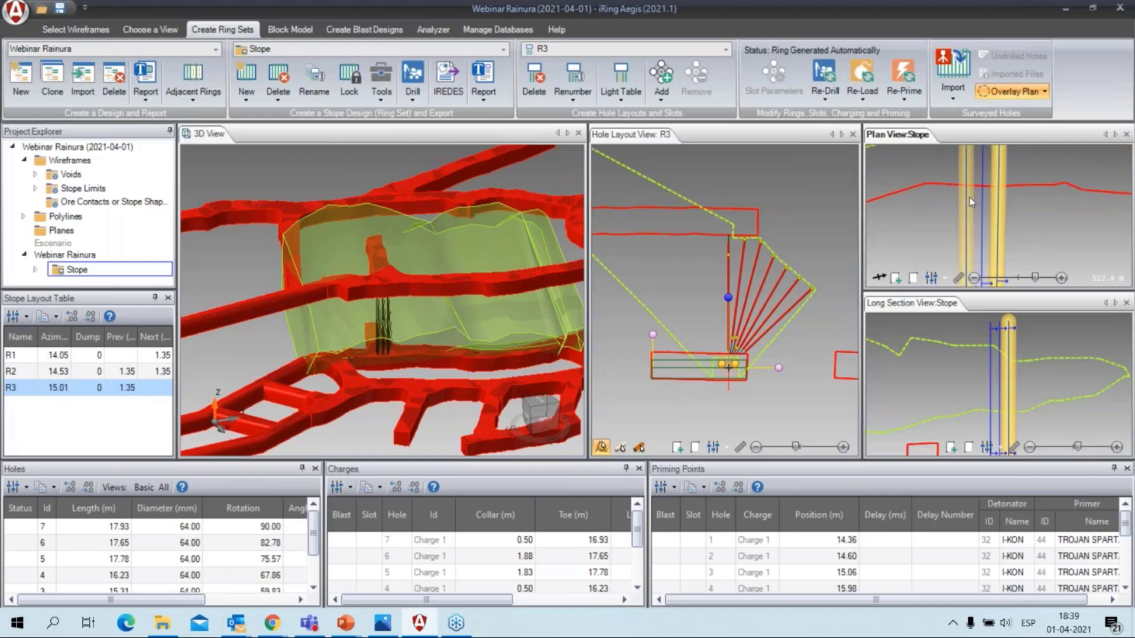
left_click(969, 197)
scroll(970, 197, "down", 3)
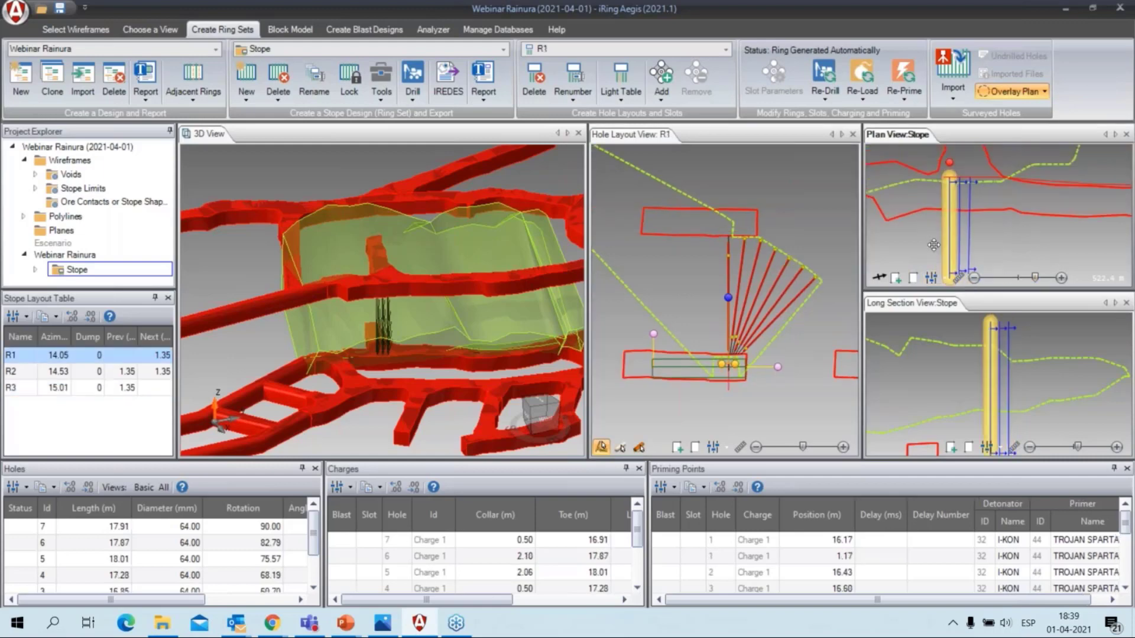
left_click(663, 99)
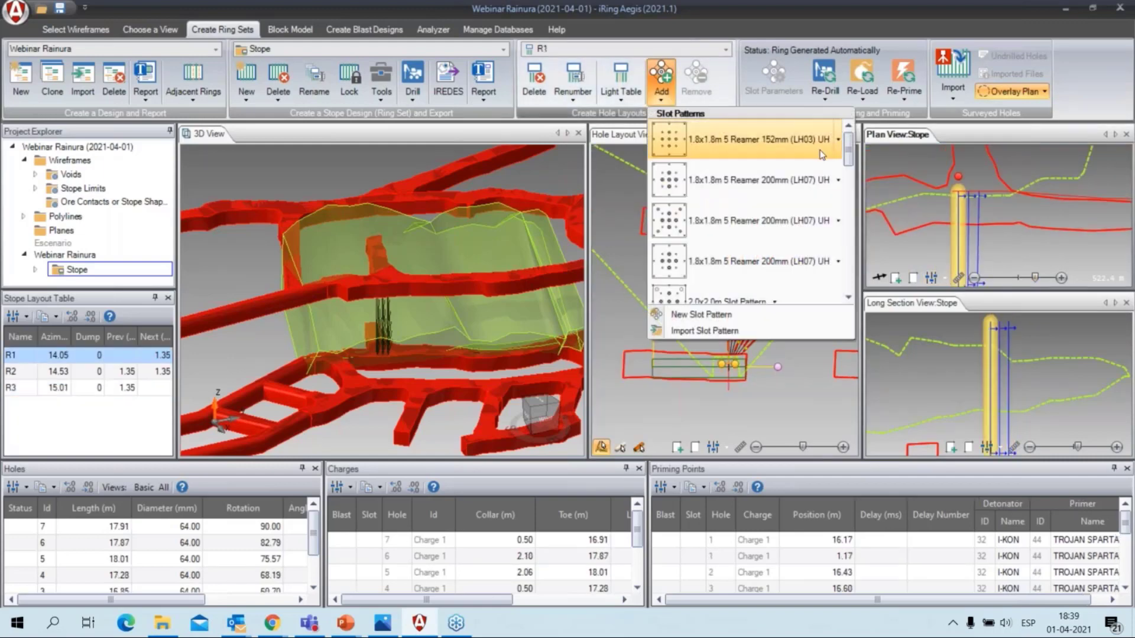
left_click_drag(846, 150, 892, 260)
left_click(678, 181)
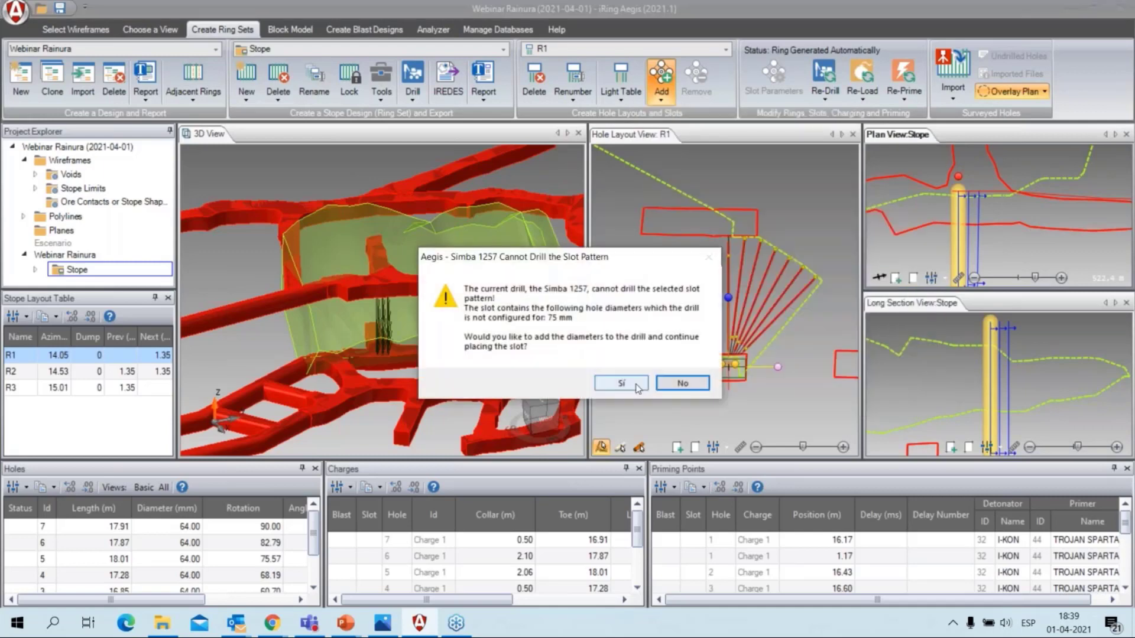
left_click(622, 383)
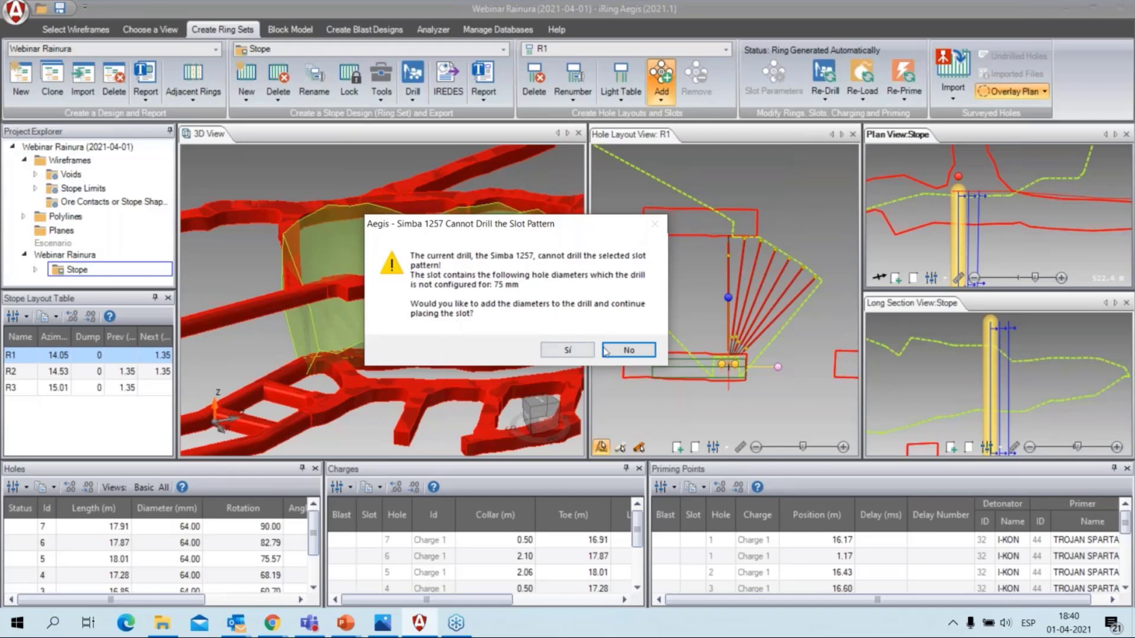
left_click(568, 351)
left_click(568, 350)
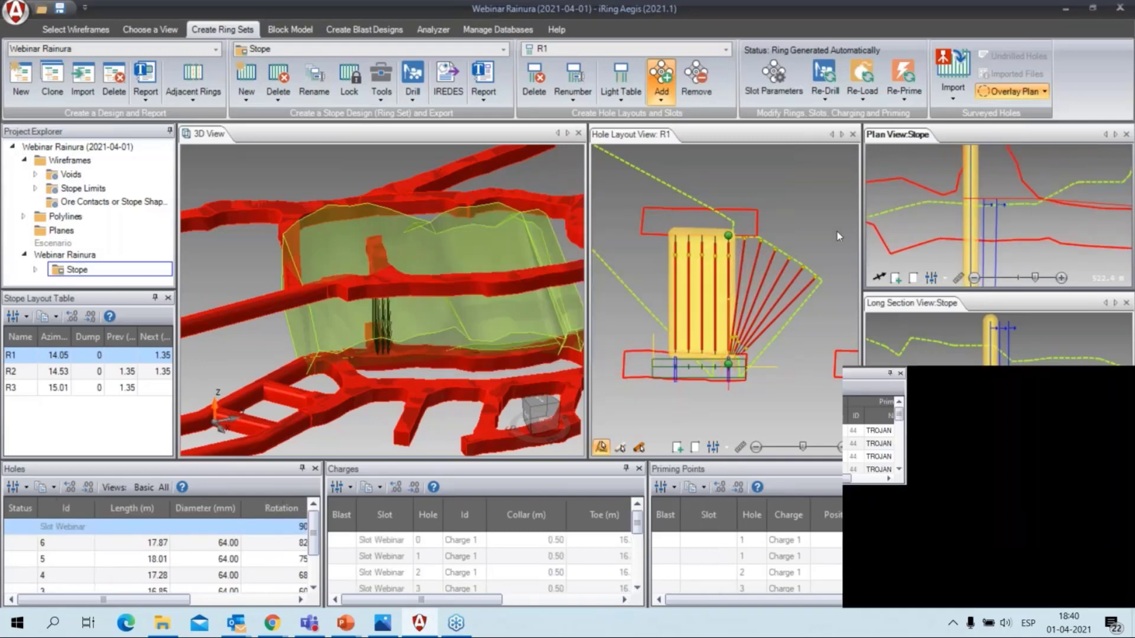
- Add the Slot Webinar pattern to ring R3, placing its parallel holes beside the fan
scroll(813, 299, "down", 1)
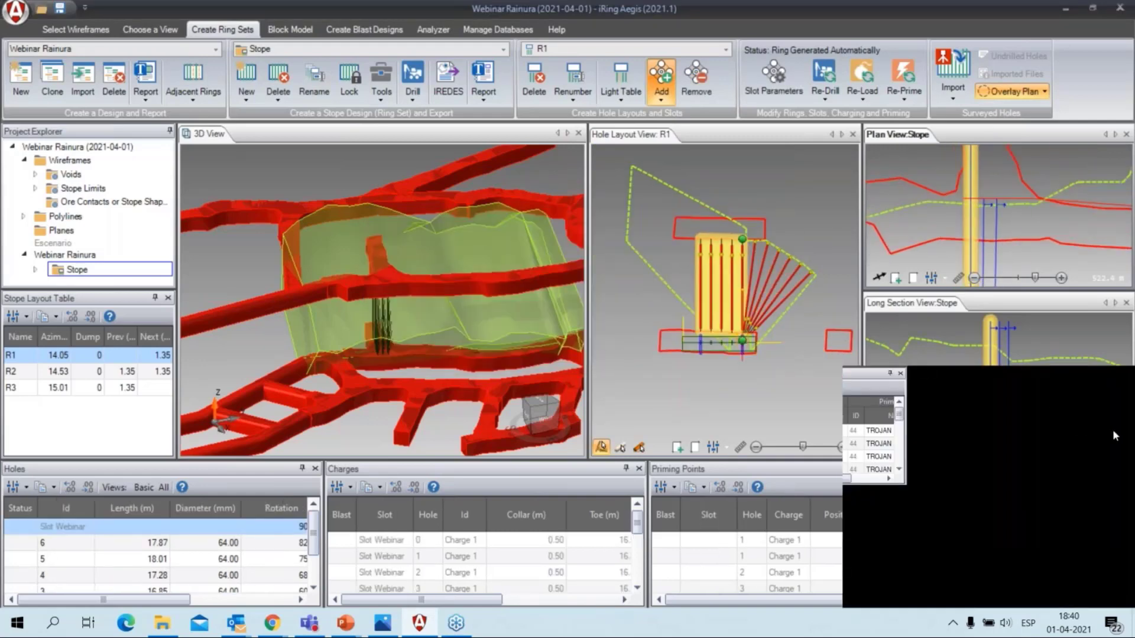
scroll(701, 254, "up", 2)
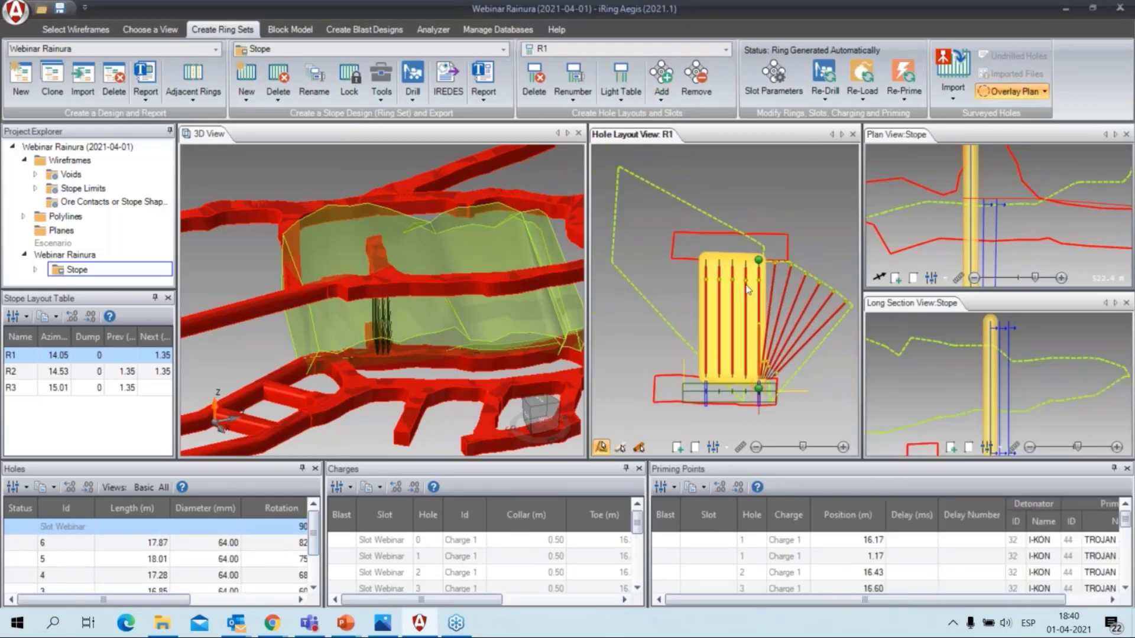
scroll(750, 284, "up", 2)
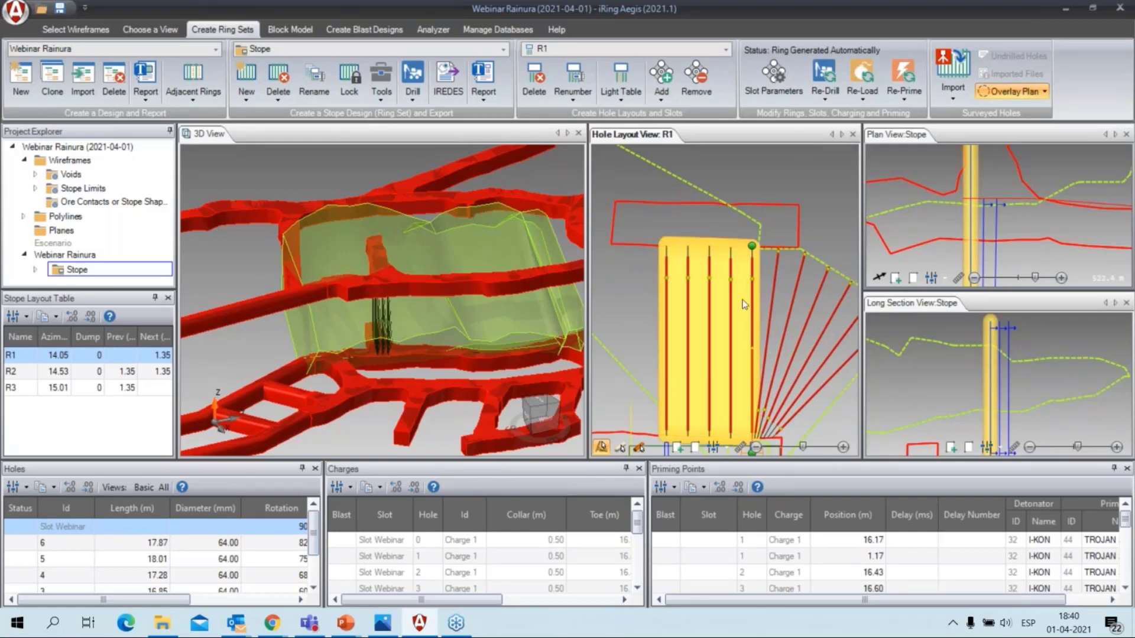
scroll(816, 201, "down", 2)
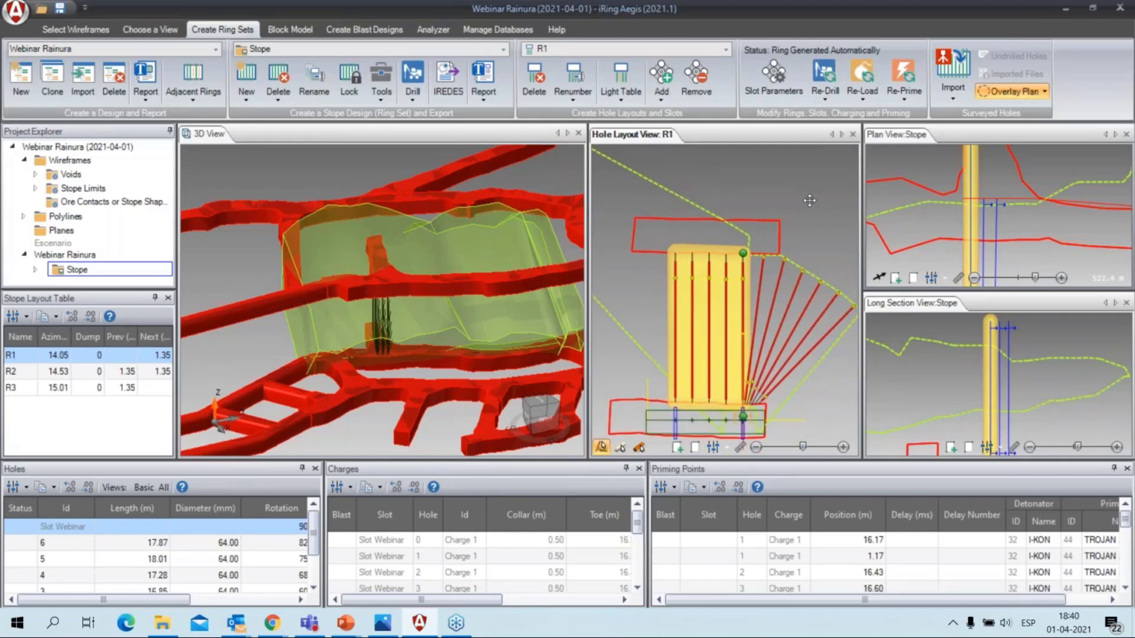
left_click_drag(990, 226, 1000, 225)
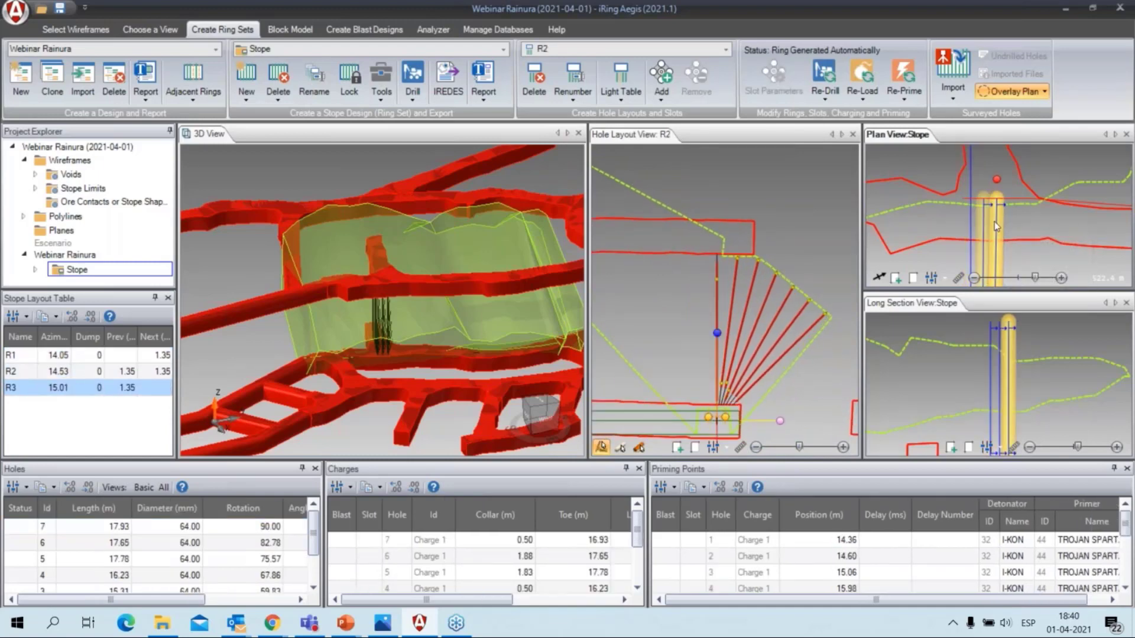
left_click(662, 97)
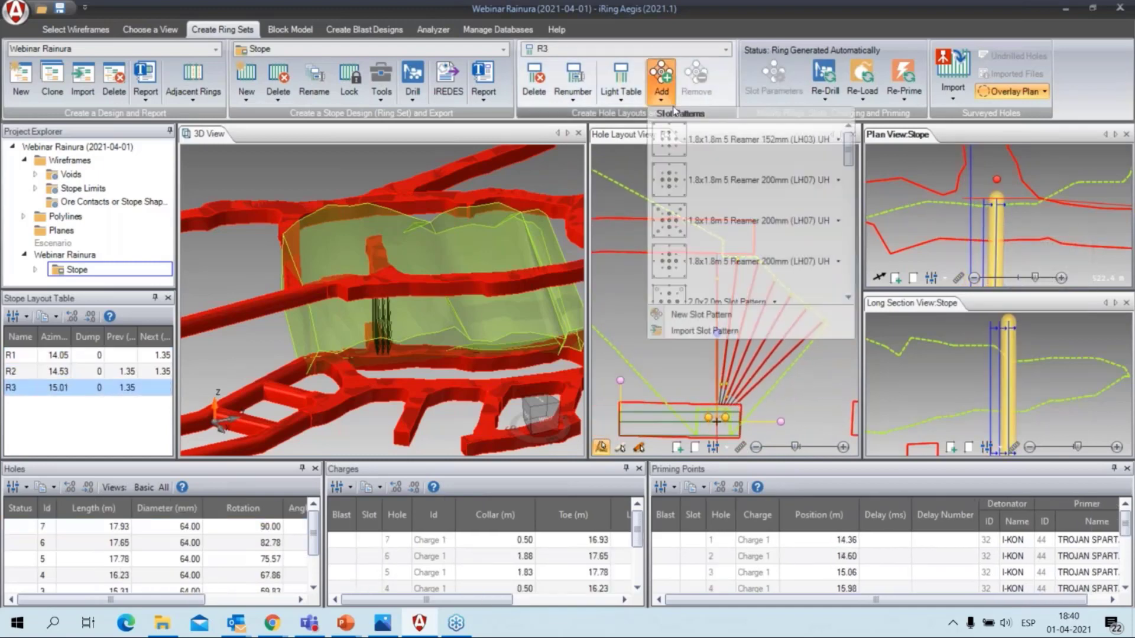
scroll(736, 236, "down", 1)
scroll(733, 237, "down", 3)
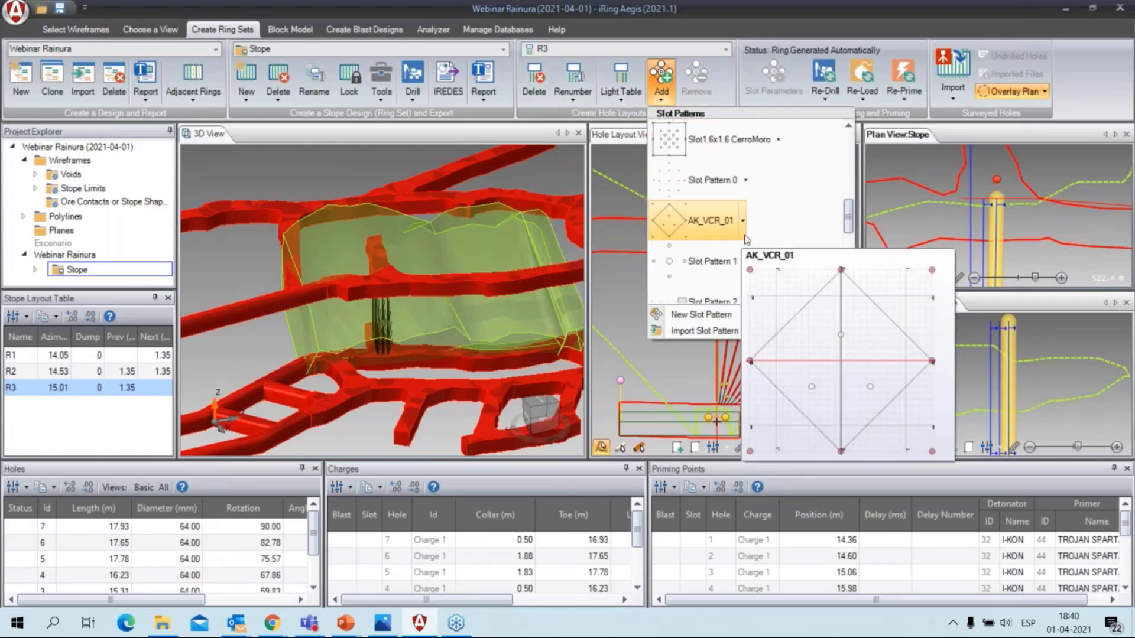
left_click(716, 229)
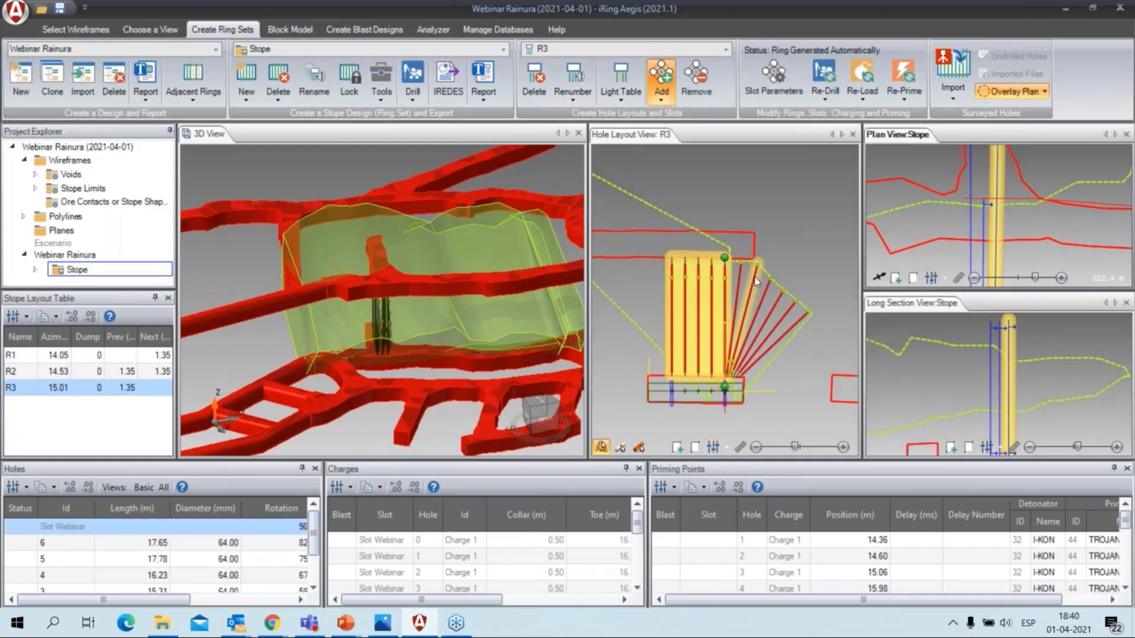
- Compare ring R3's slot layout with the parallel and VCR holes in the reference report image
left_click_drag(996, 248, 981, 249)
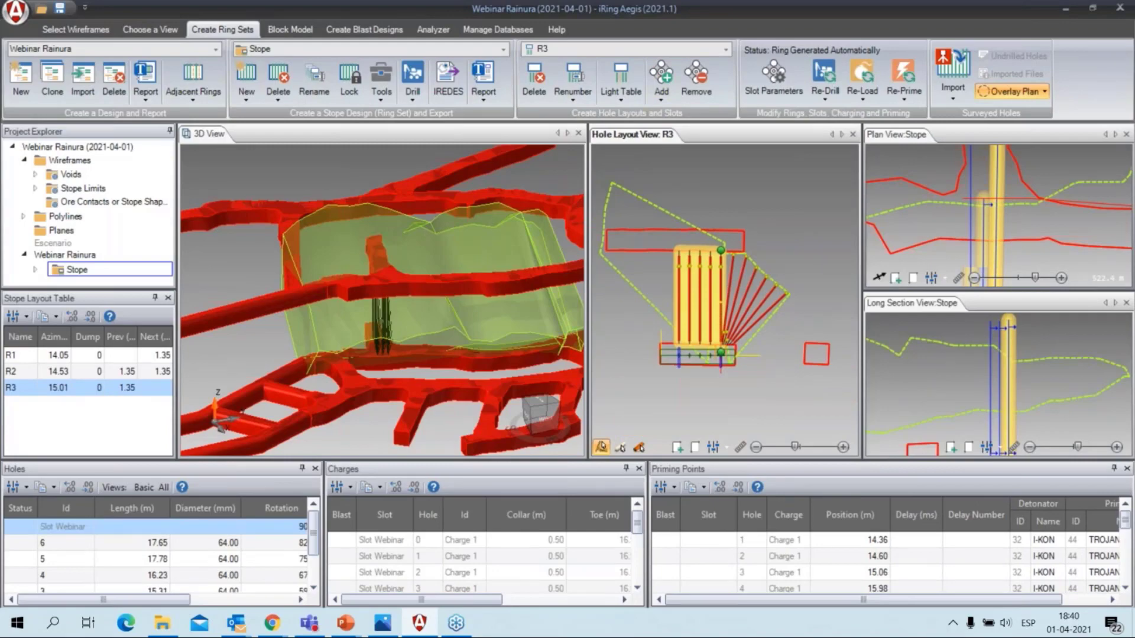
scroll(1073, 250, "up", 2)
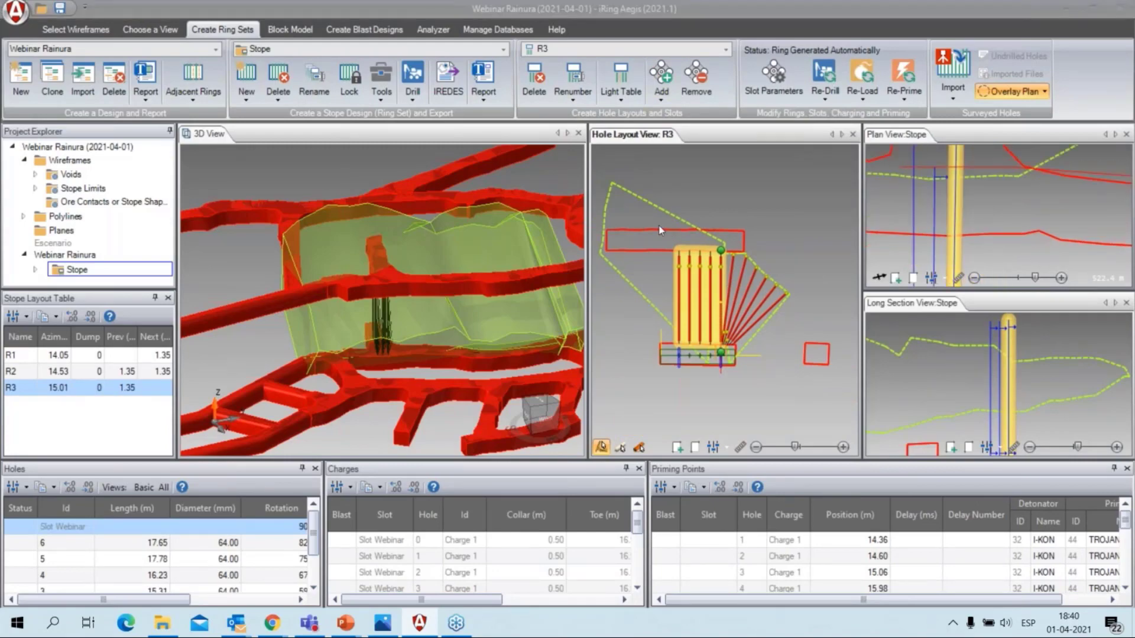
key("alt+Tab")
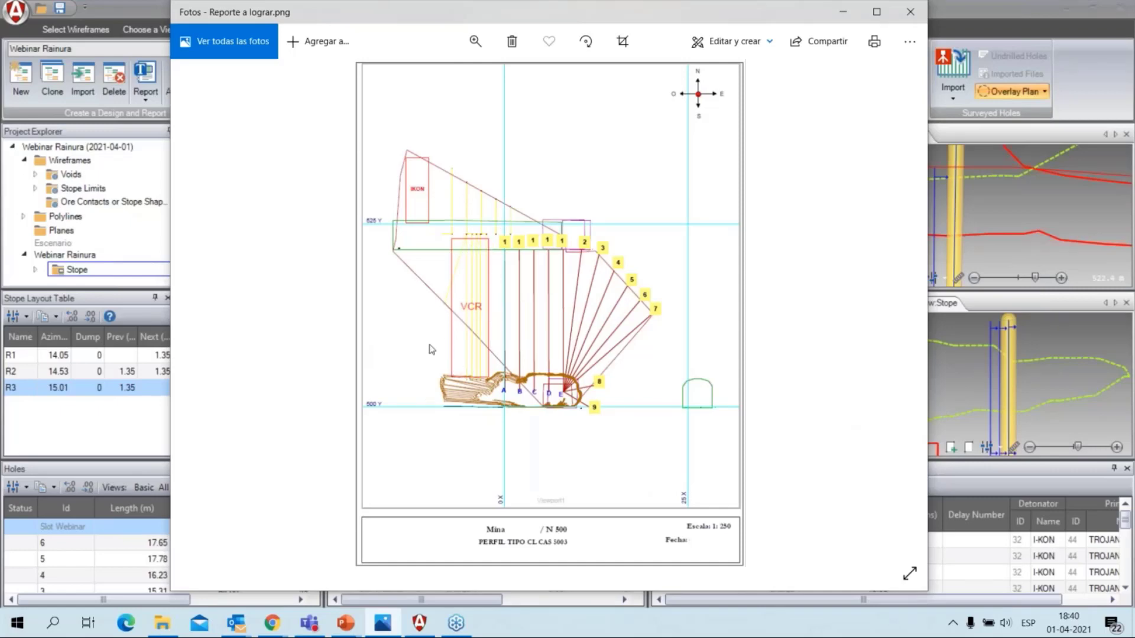
left_click(850, 22)
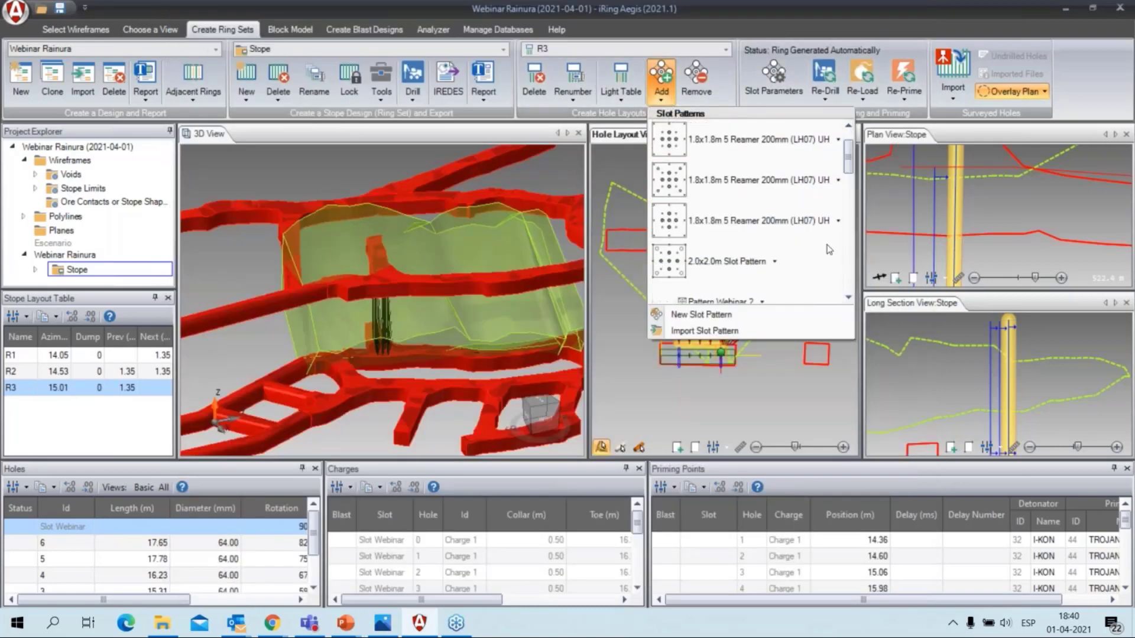
- Examine the hole arrangement of the 2.0x2.0m Slot Pattern in the slot editor and close it without changes
scroll(782, 224, "down", 1)
left_click(776, 222)
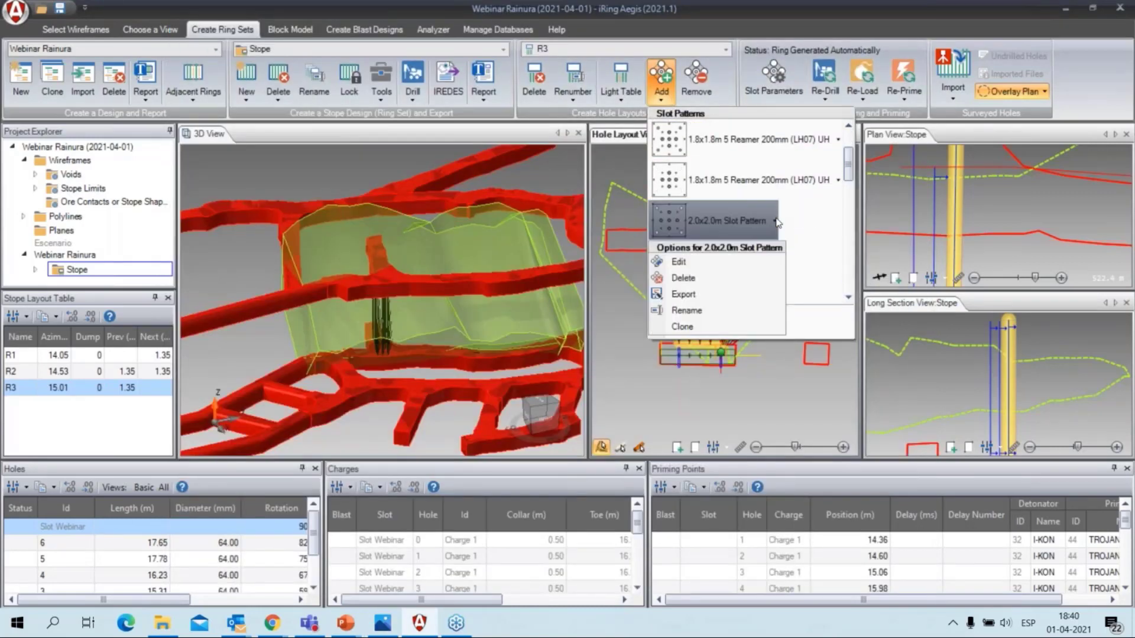
left_click(737, 263)
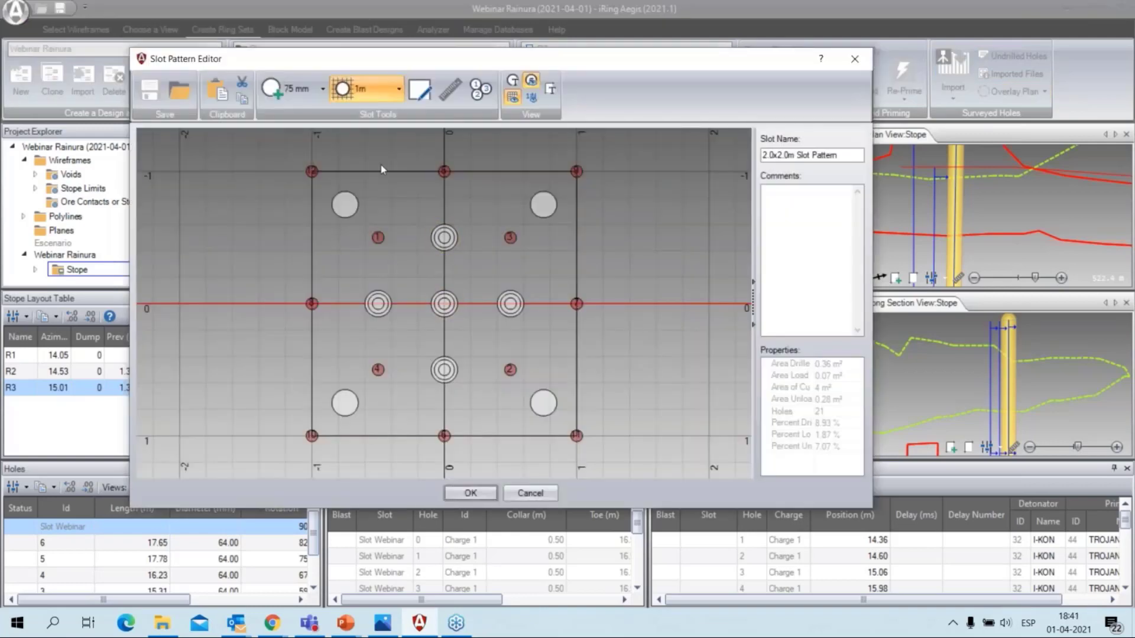
left_click(866, 61)
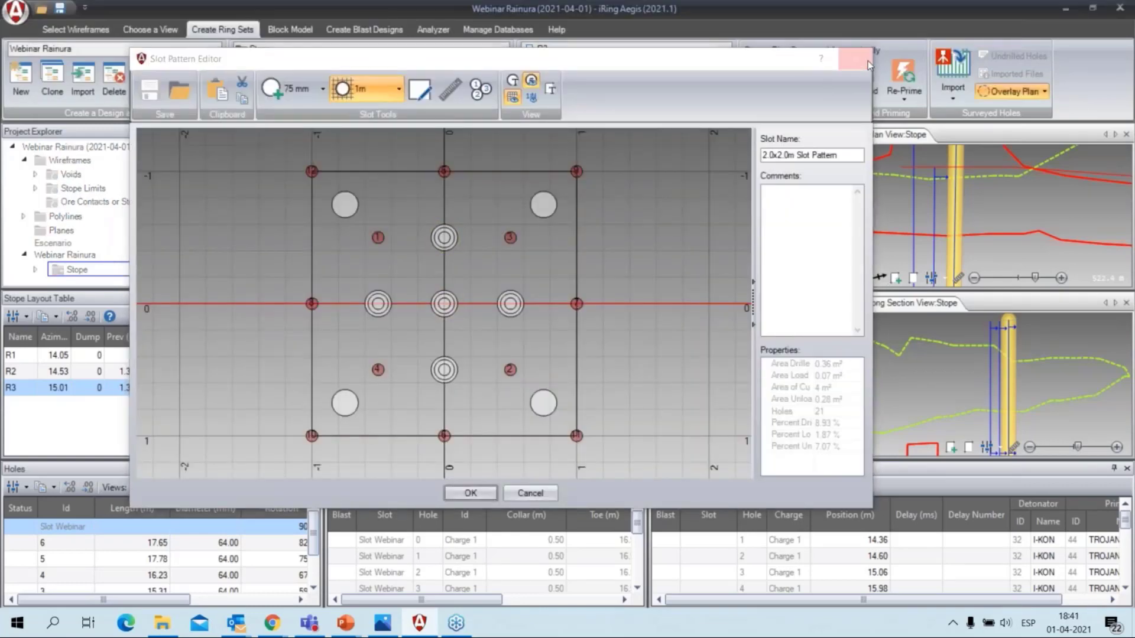
- Clone the 2.0x2.0m Slot Pattern in the list of slot patterns
left_click(661, 91)
scroll(769, 198, "down", 3)
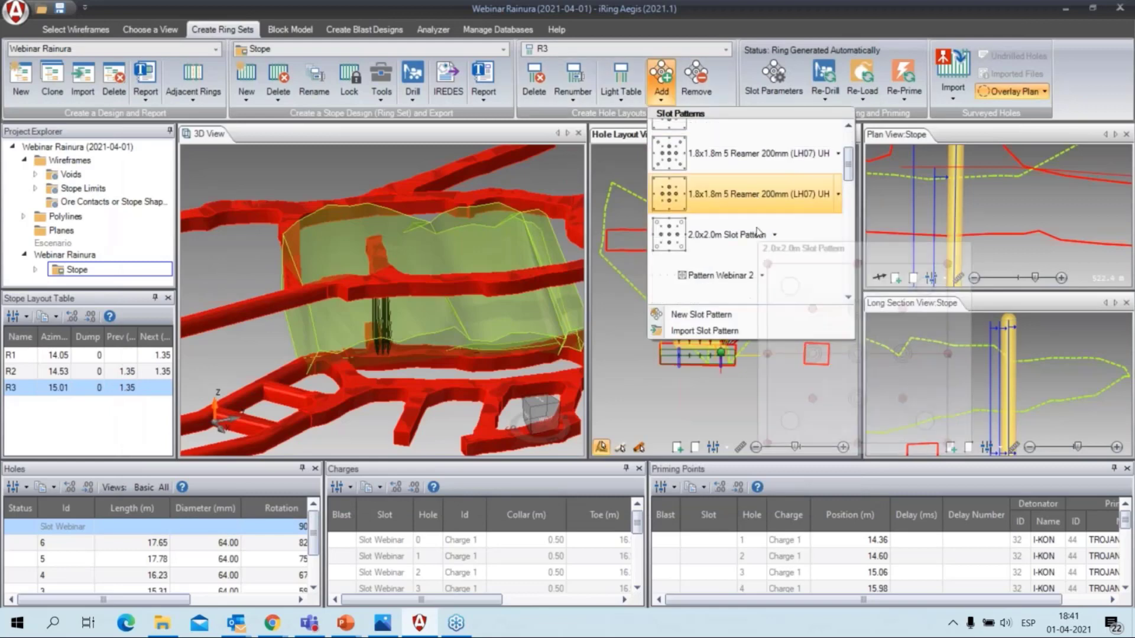
left_click(775, 222)
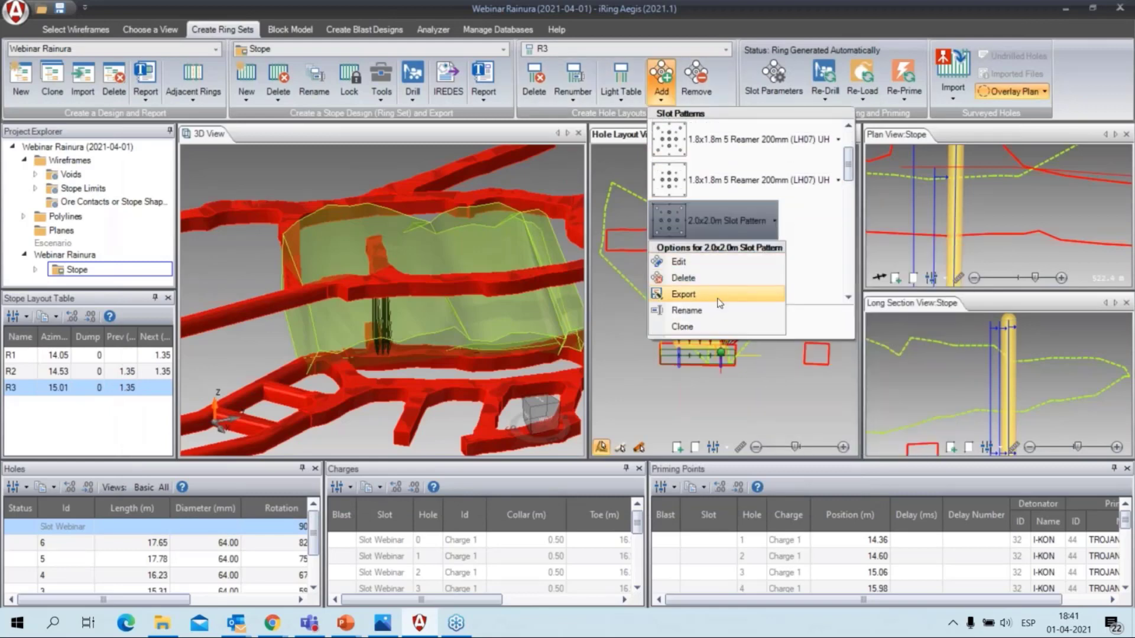
left_click(683, 327)
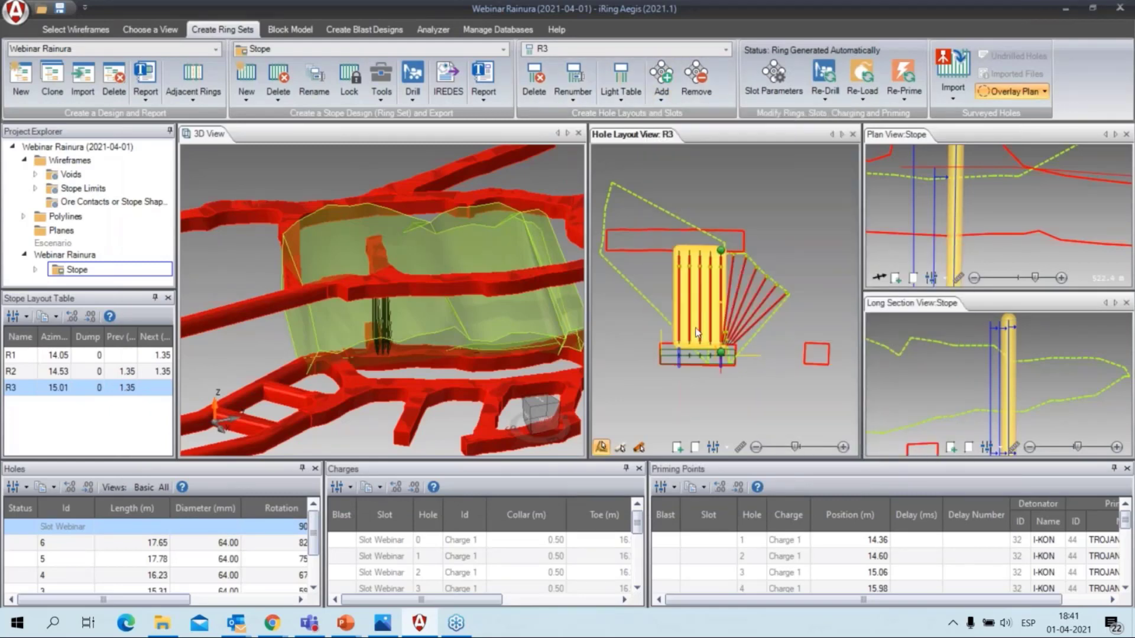
- Open the cloned 2.0x2.0m slot pattern for editing and name it Slot Webinar 2
left_click(662, 88)
scroll(781, 227, "down", 1)
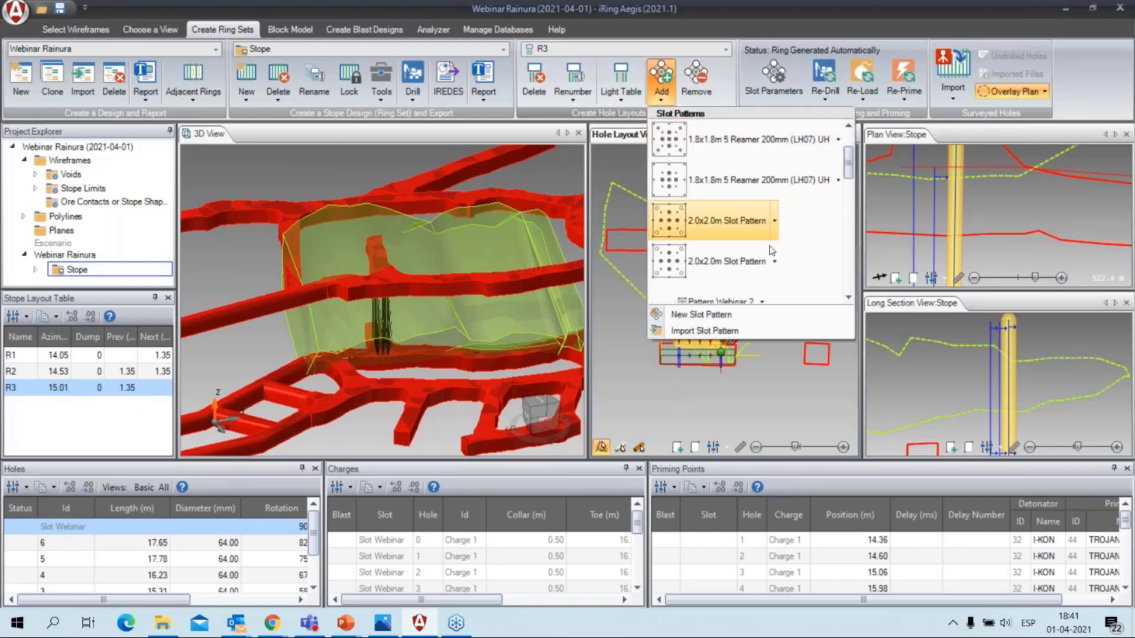
left_click(776, 221)
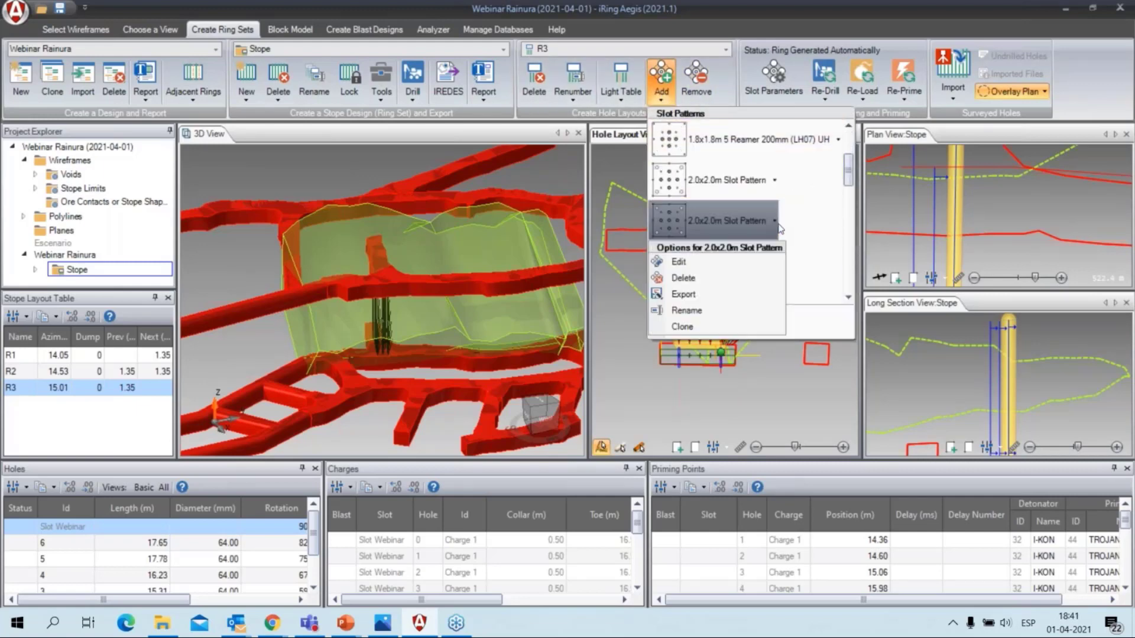
left_click(724, 269)
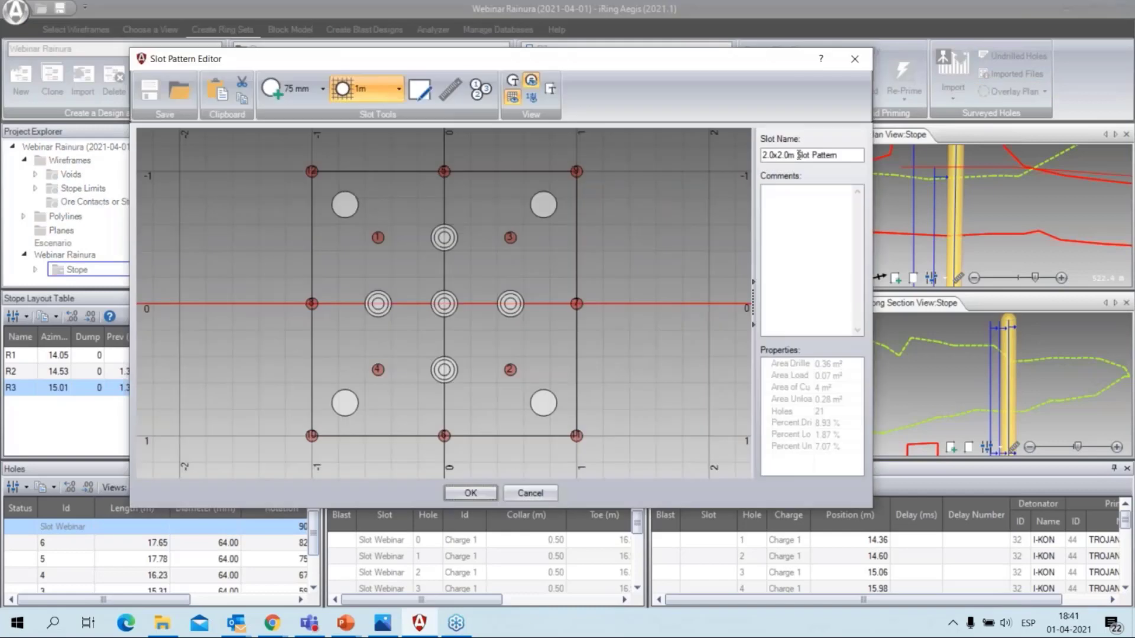
double_click(781, 157)
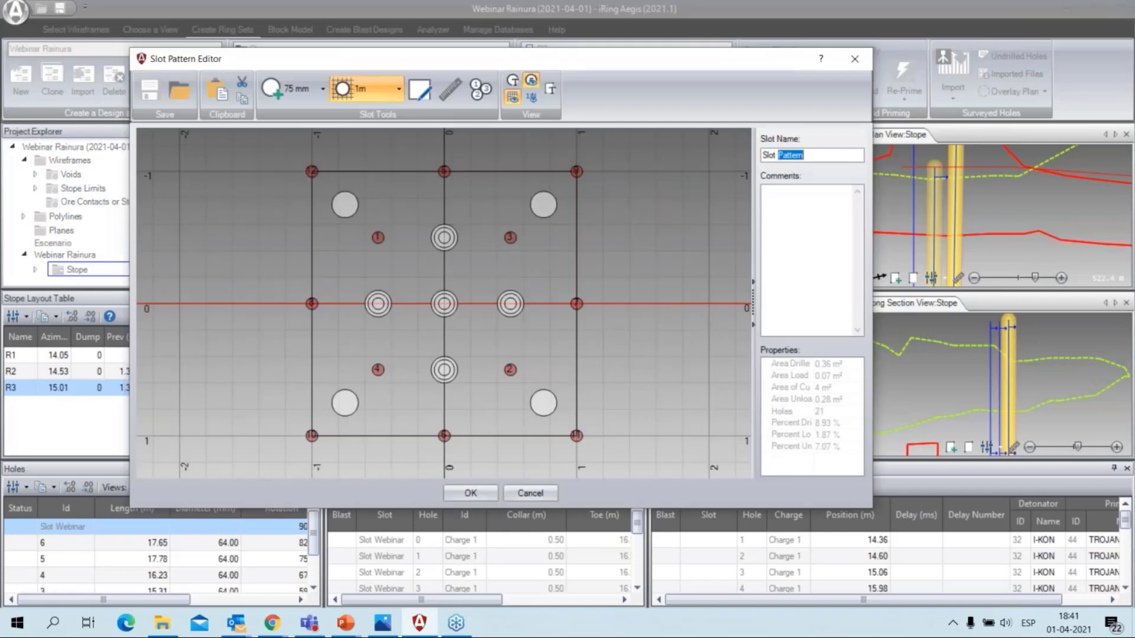
type("Webinar 2")
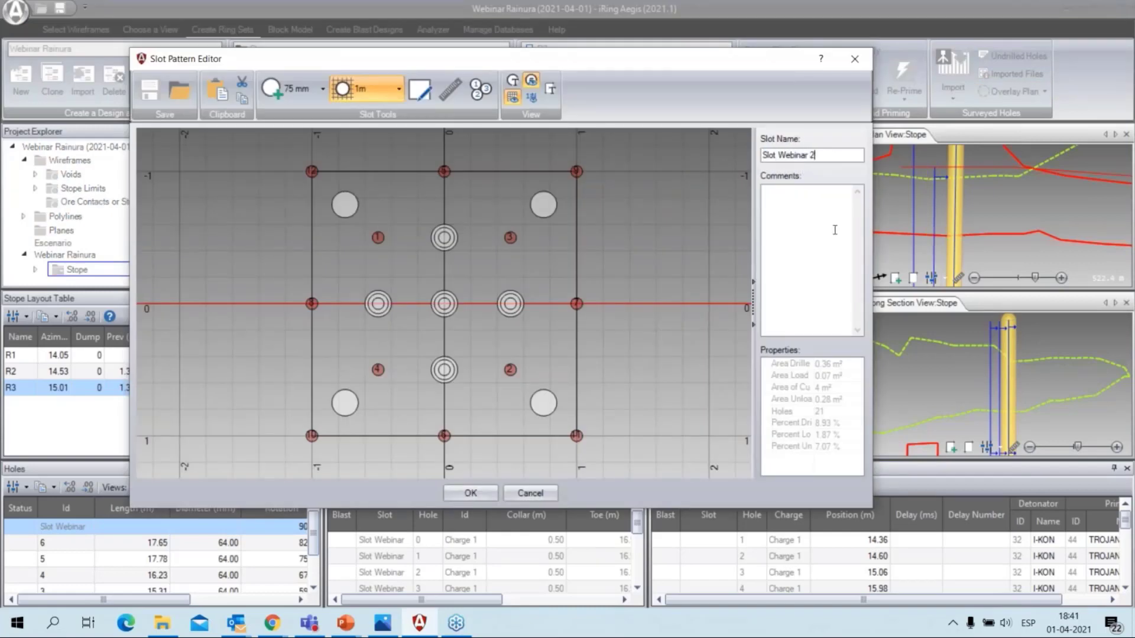
scroll(645, 339, "down", 3)
middle_click_drag(684, 394, 565, 340)
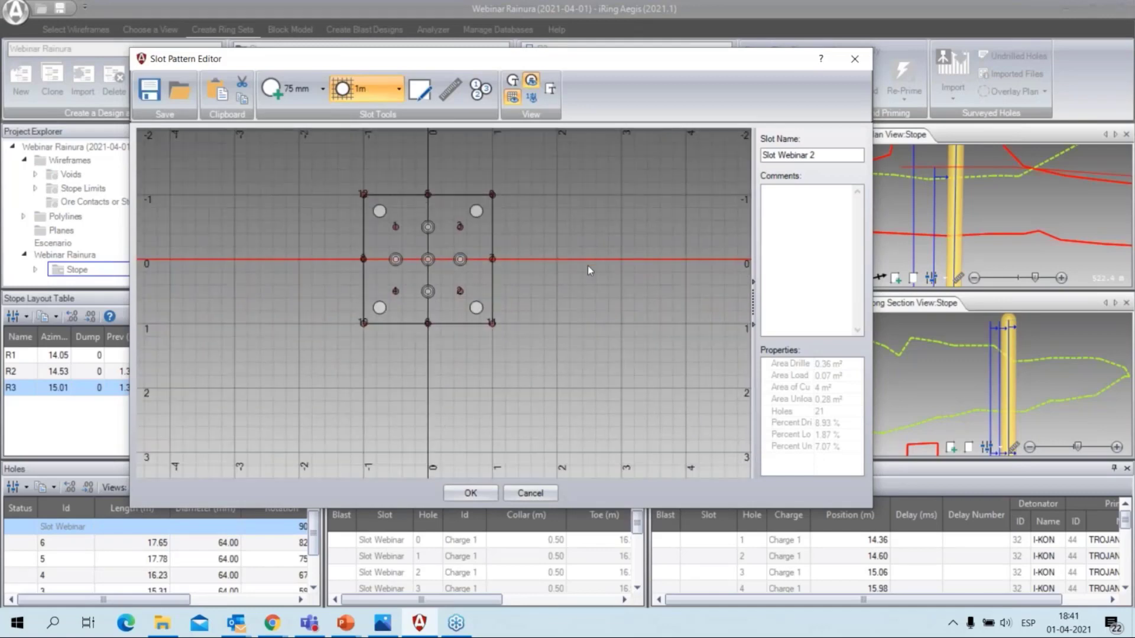
- Move all holes of the 2.0 x 2.0 m pattern together 8 m along the positive x axis, keeping them on the centreline
left_click_drag(564, 373, 285, 151)
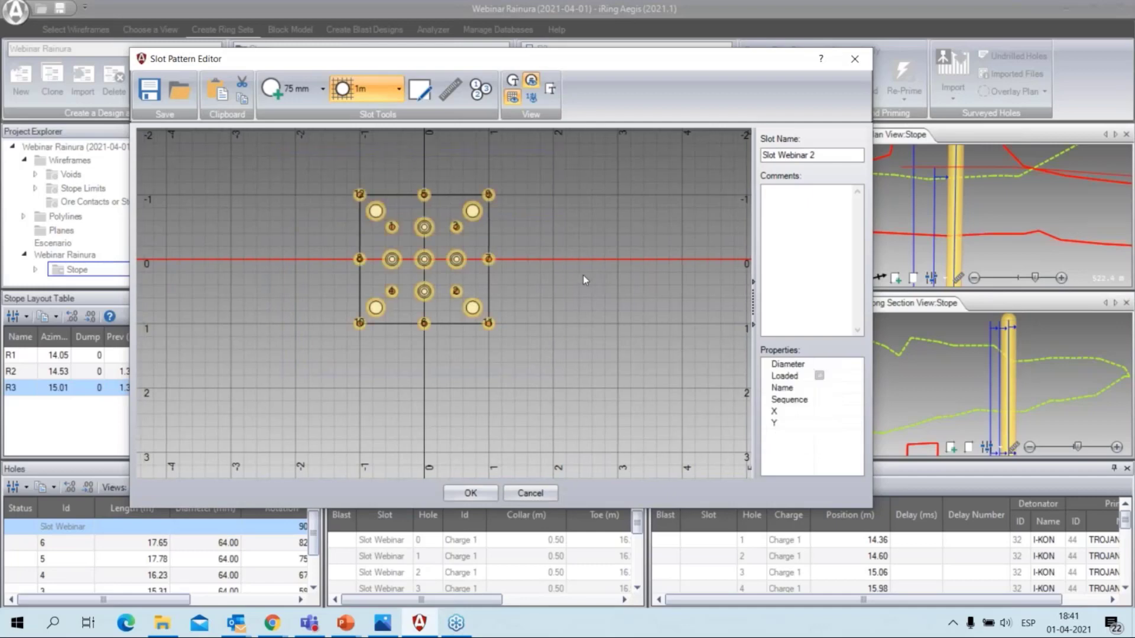
middle_click_drag(583, 274, 506, 259)
left_click_drag(350, 243, 842, 251)
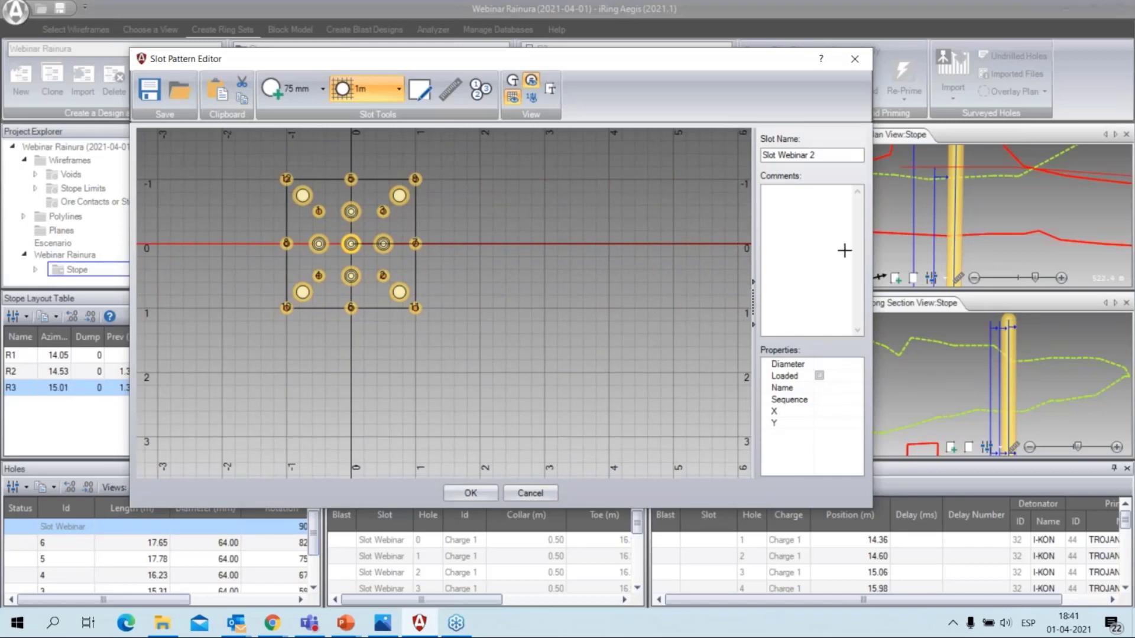
scroll(650, 328, "down", 2)
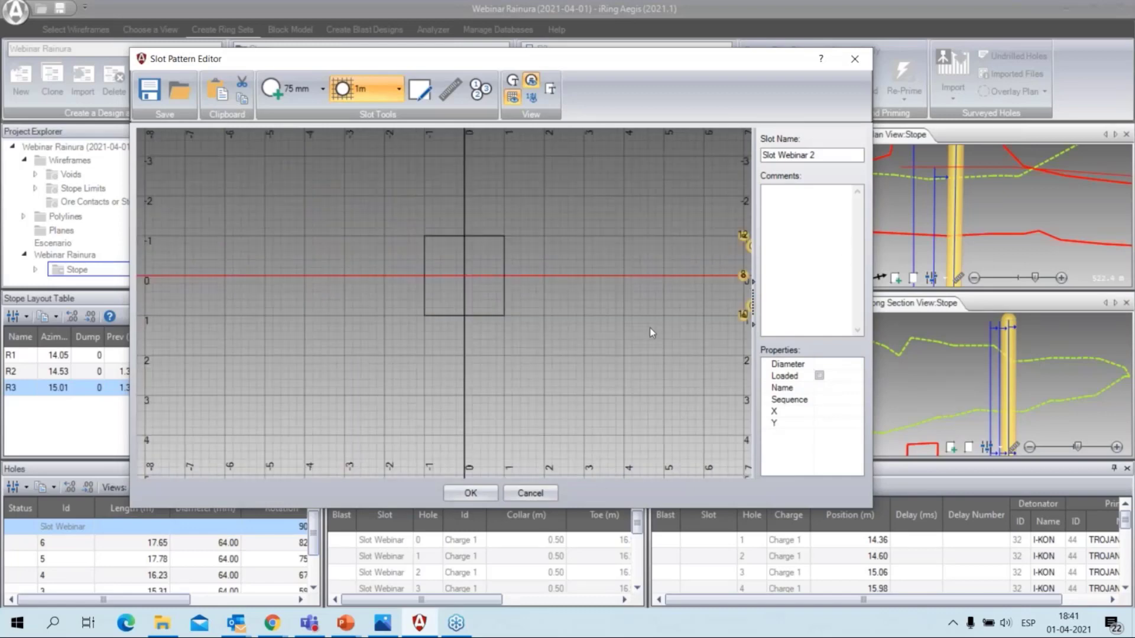
middle_click_drag(639, 331, 434, 318)
scroll(550, 334, "up", 1)
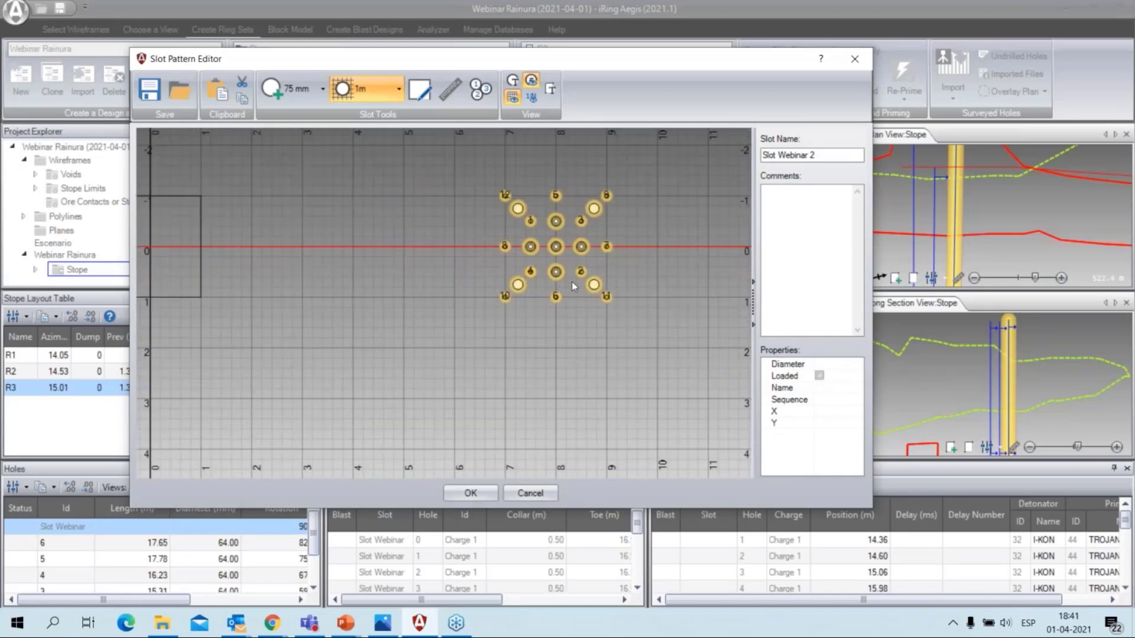
left_click(537, 354)
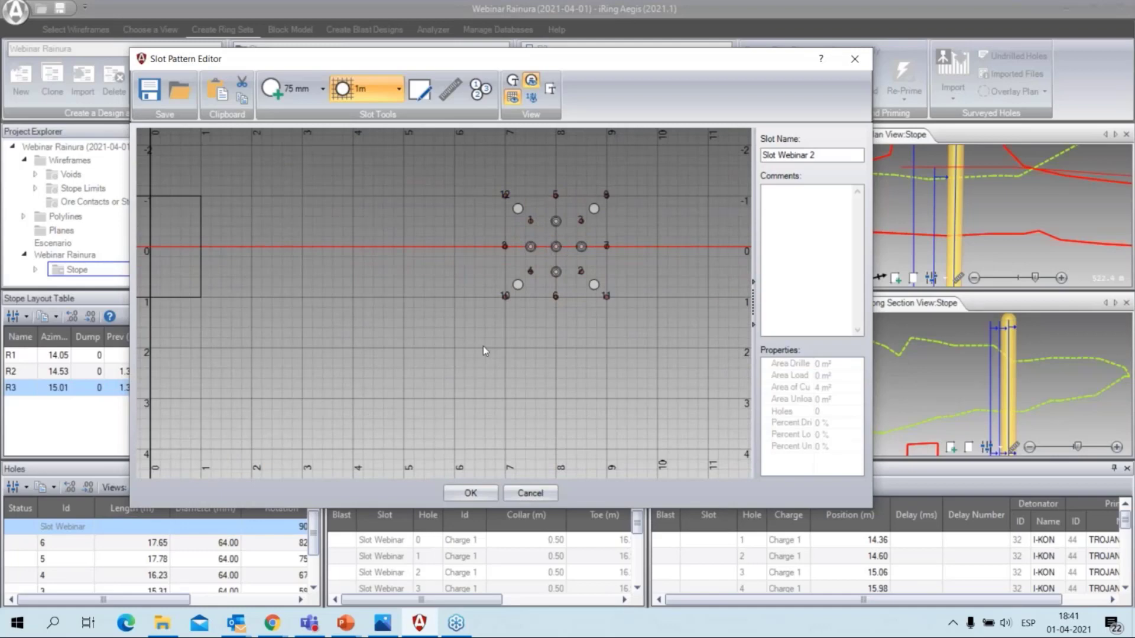
middle_click_drag(483, 346, 511, 360)
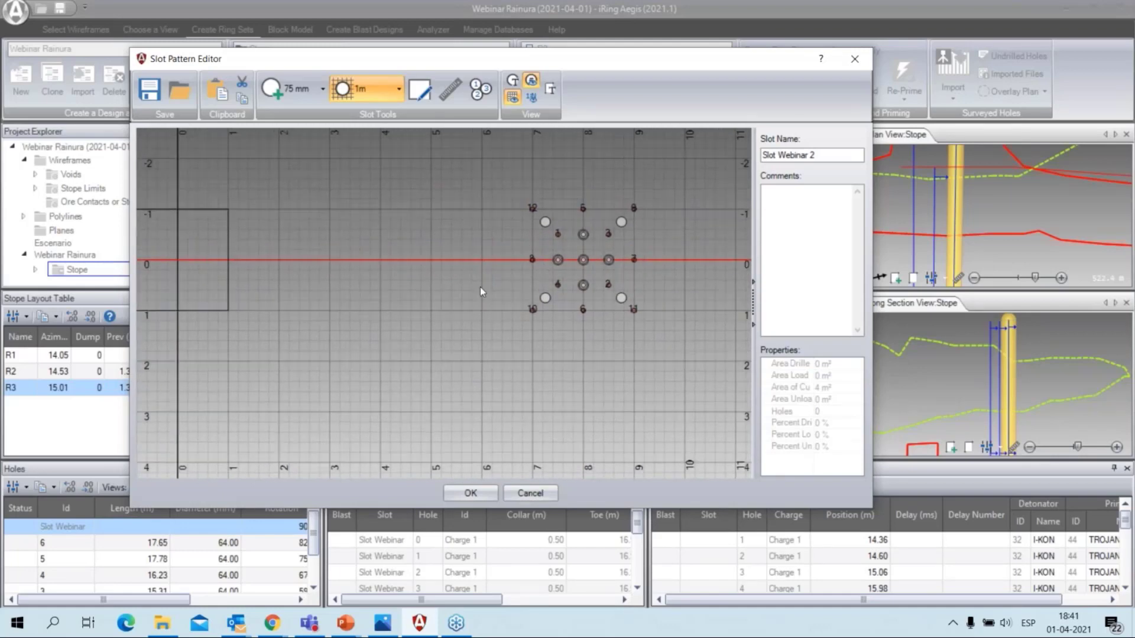
middle_click_drag(262, 242, 329, 252)
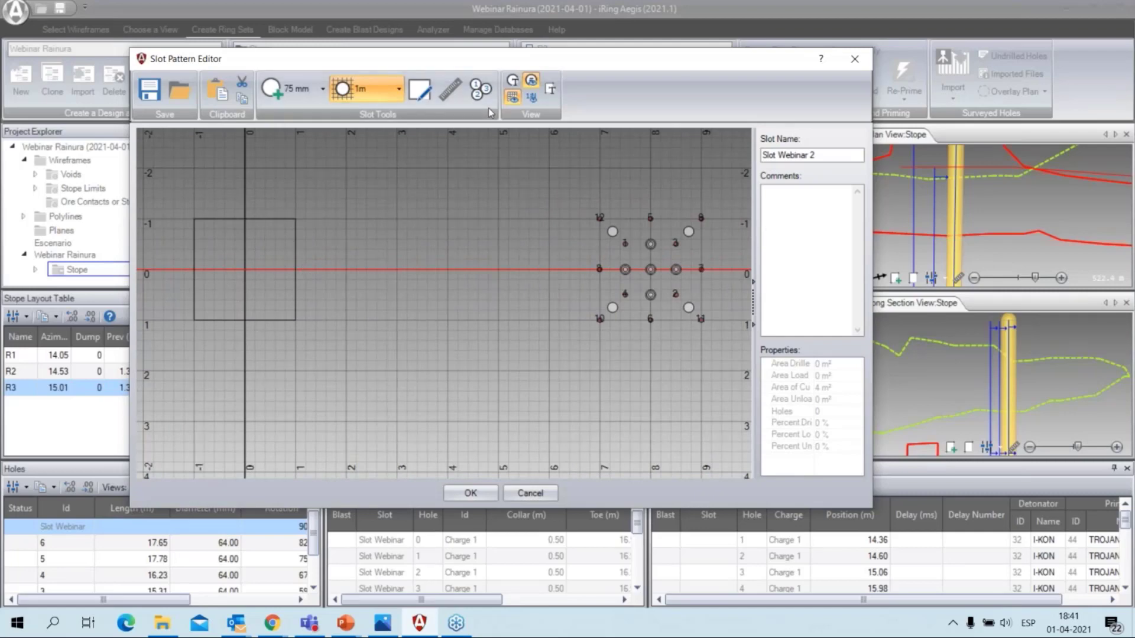
- Replace the existing slot boundary with a 2 x 2 m square around the moved holes, spanning x 7 to 9 m
left_click(420, 89)
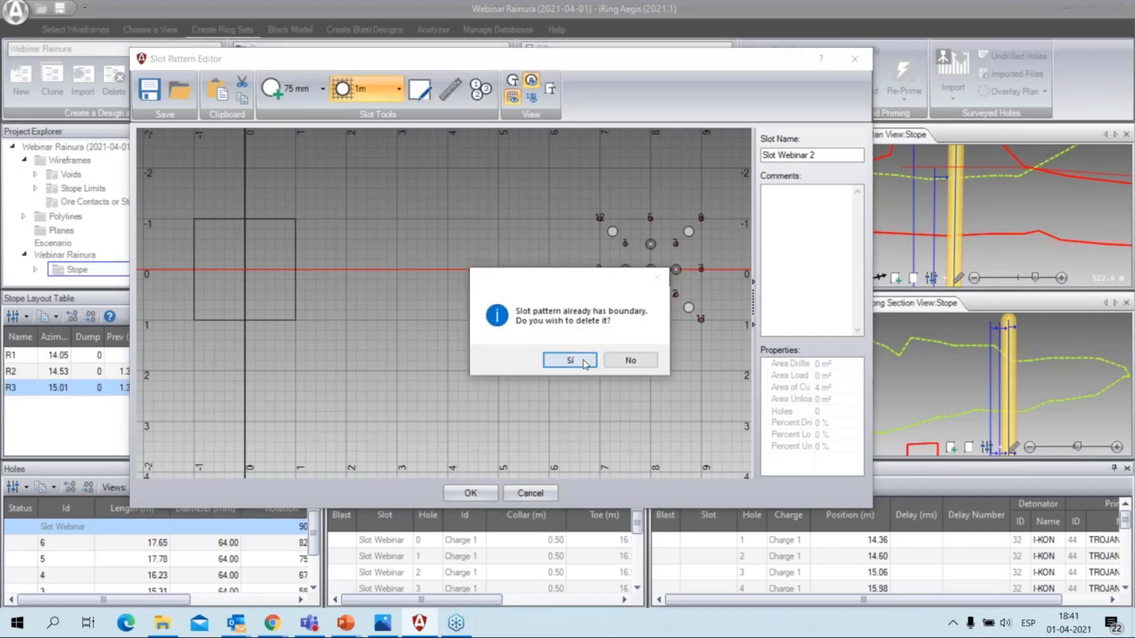
left_click(573, 358)
left_click(600, 217)
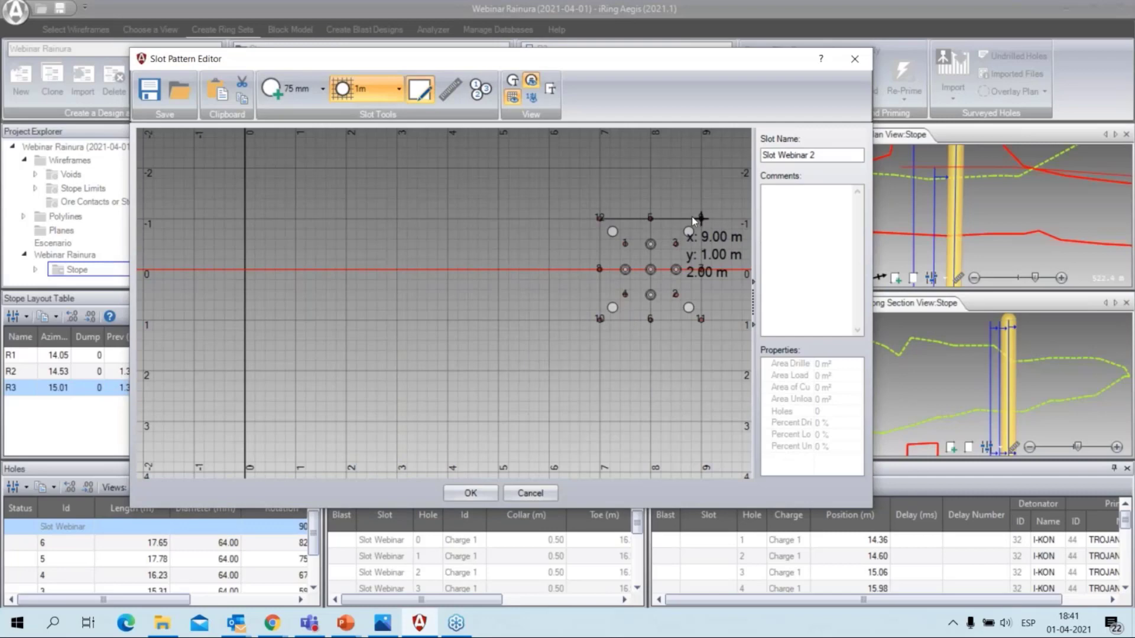
left_click(701, 218)
left_click(701, 320)
left_click(600, 320)
left_click(600, 218)
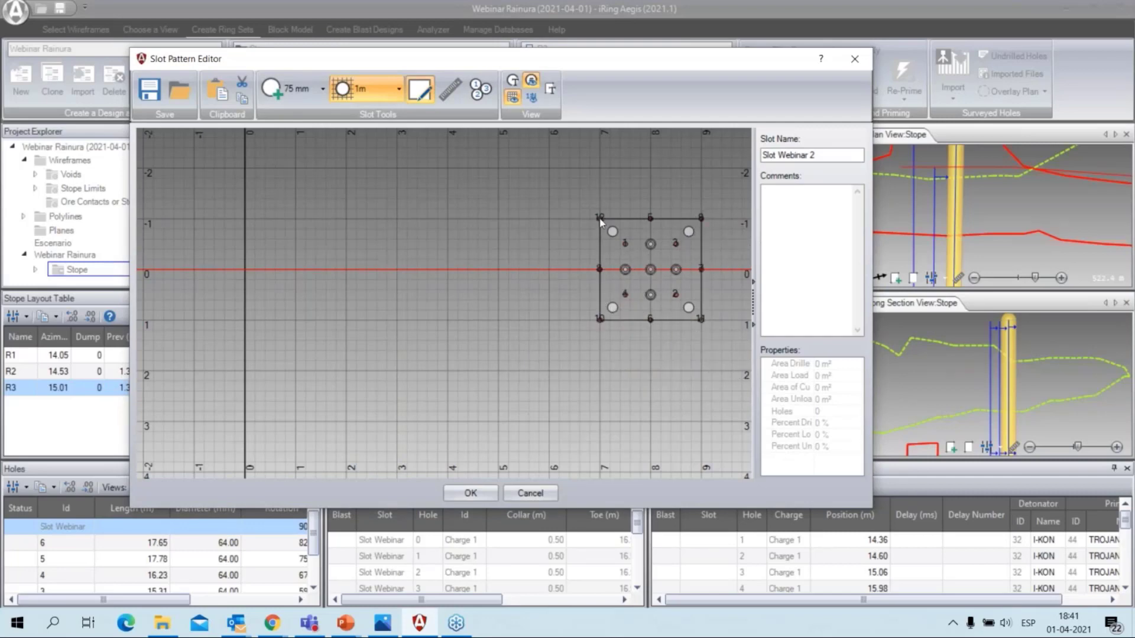
- Add four 75 mm holes on the centreline at x 0, 2, 4 and 6 m and save the slot pattern
left_click(272, 89)
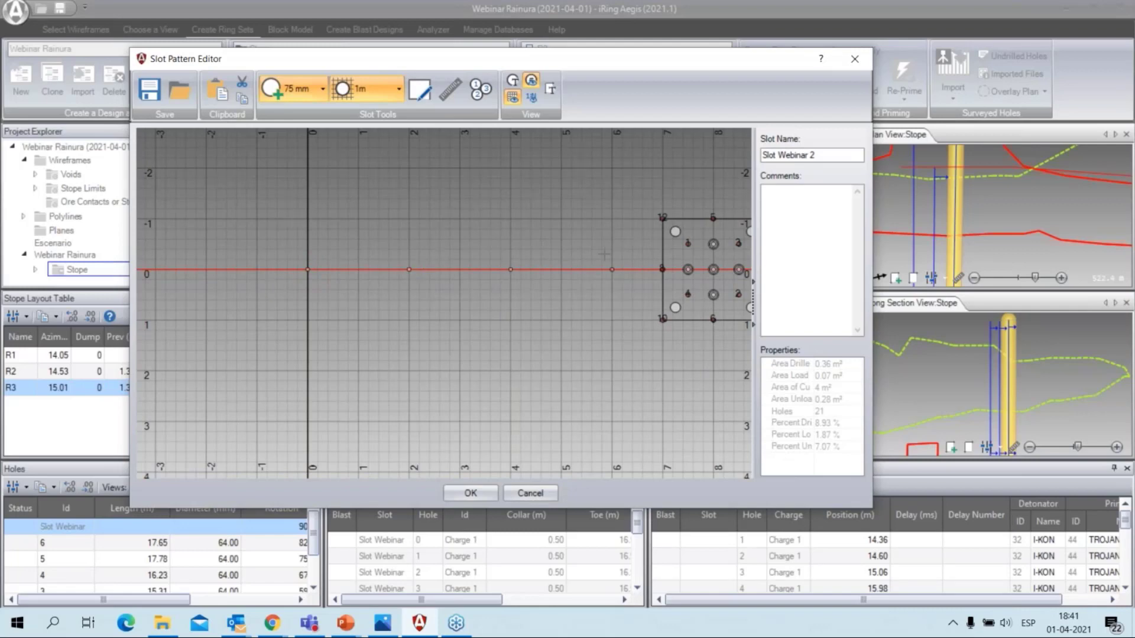
key("Escape")
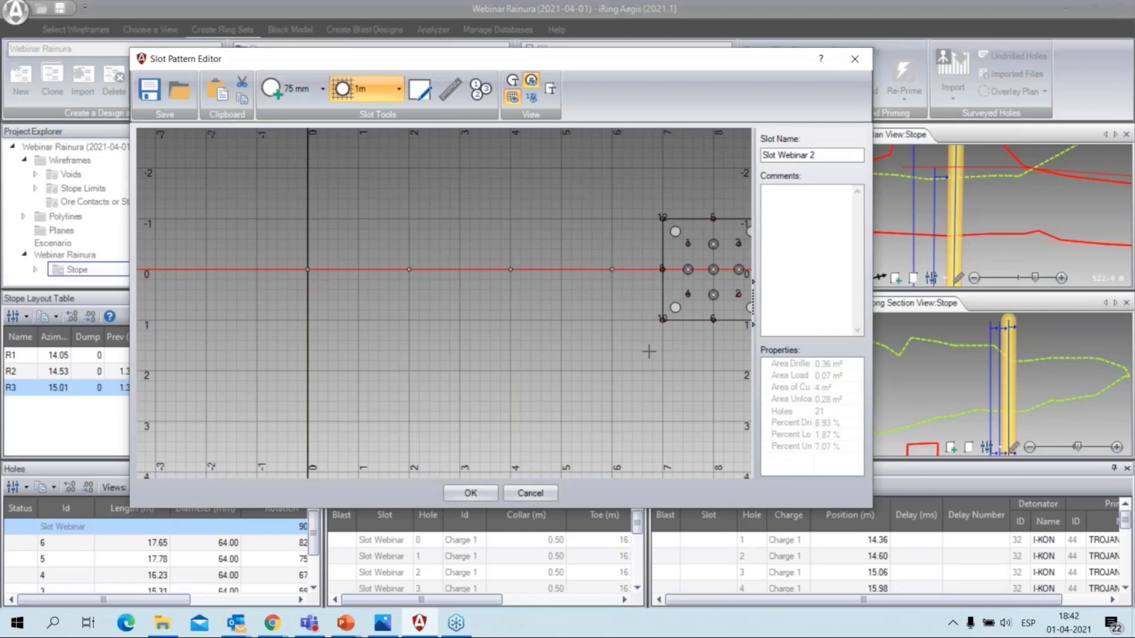
middle_click_drag(651, 352, 534, 349)
middle_click_drag(283, 300, 299, 307)
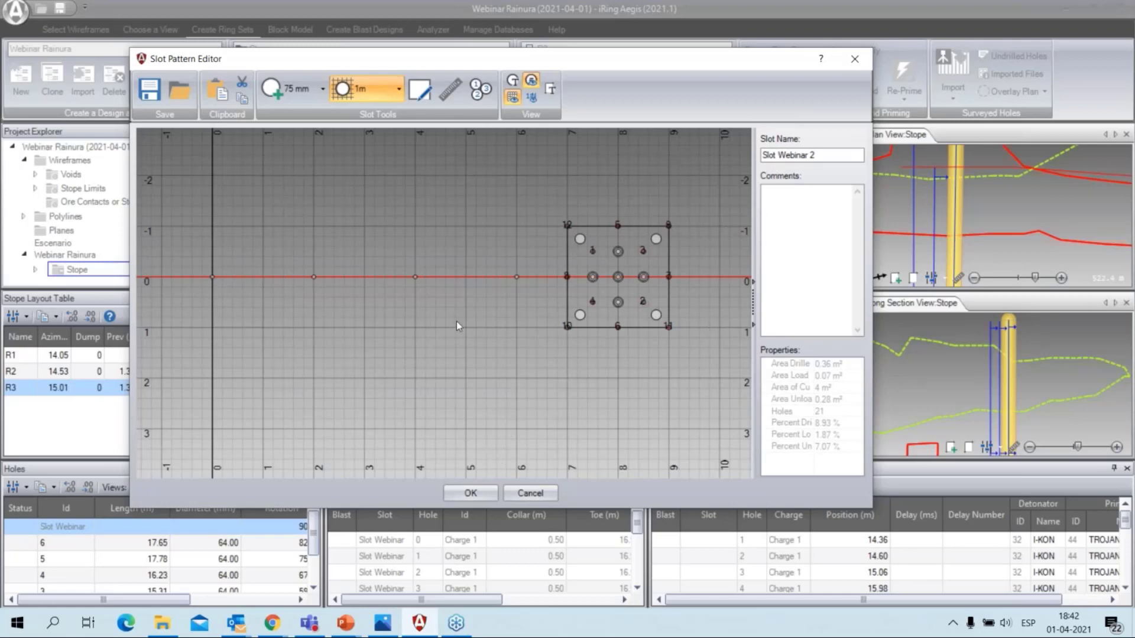
middle_click_drag(466, 322, 517, 303)
left_click(481, 492)
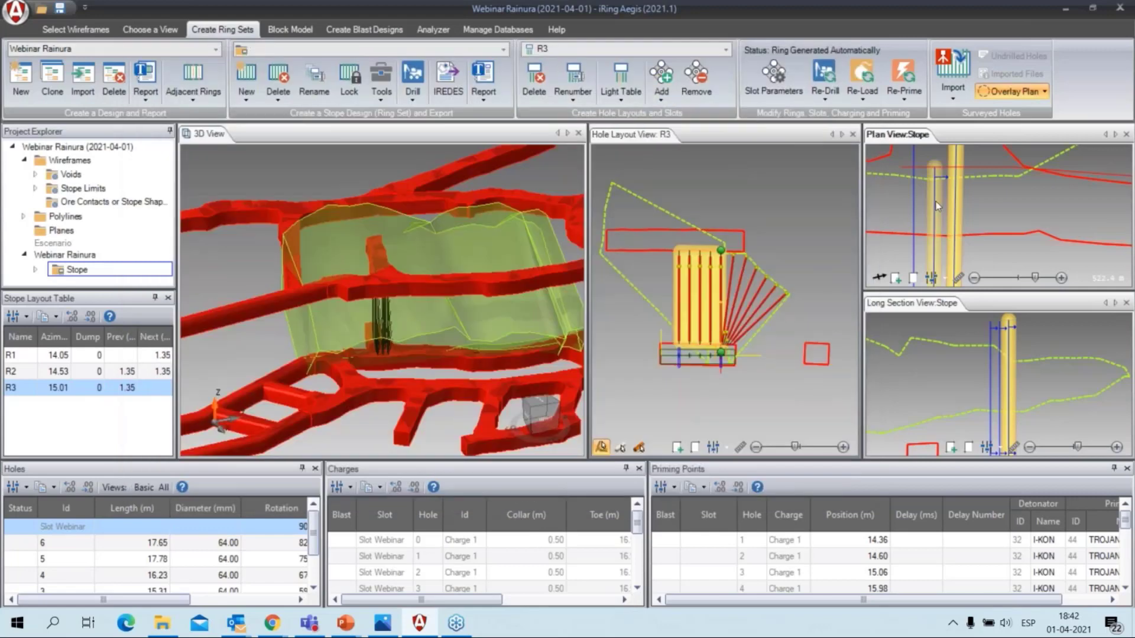
- Add the Slot Webinar 2 pattern to ring R2, allowing the 200 mm diameter to be added to the Simba 1257 drill
left_click(936, 205)
left_click(661, 94)
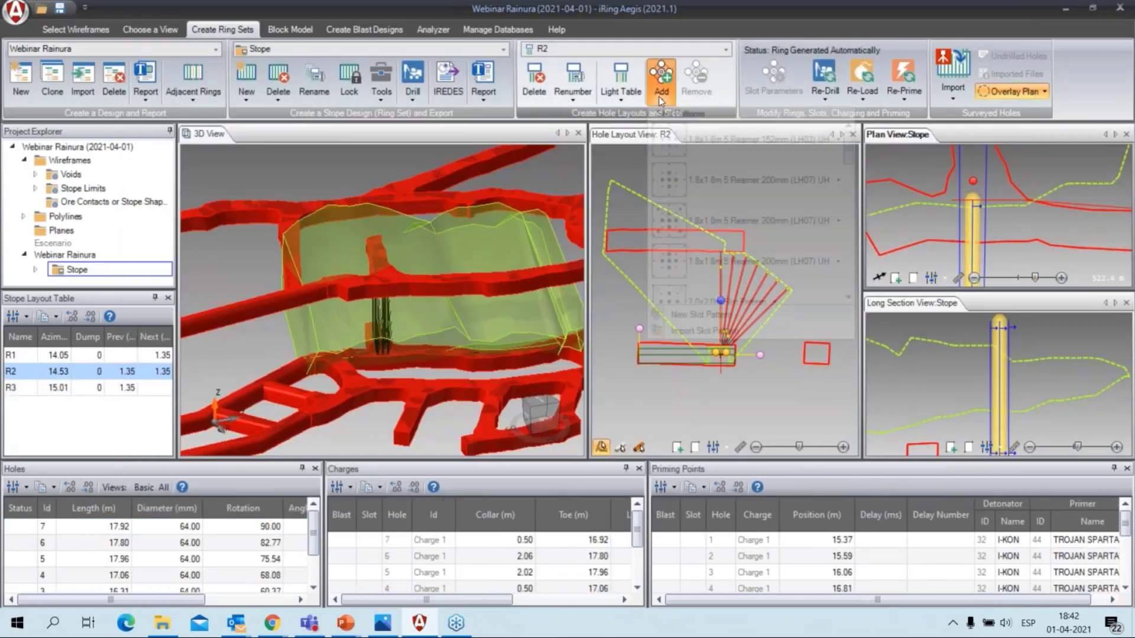
scroll(793, 237, "down", 3)
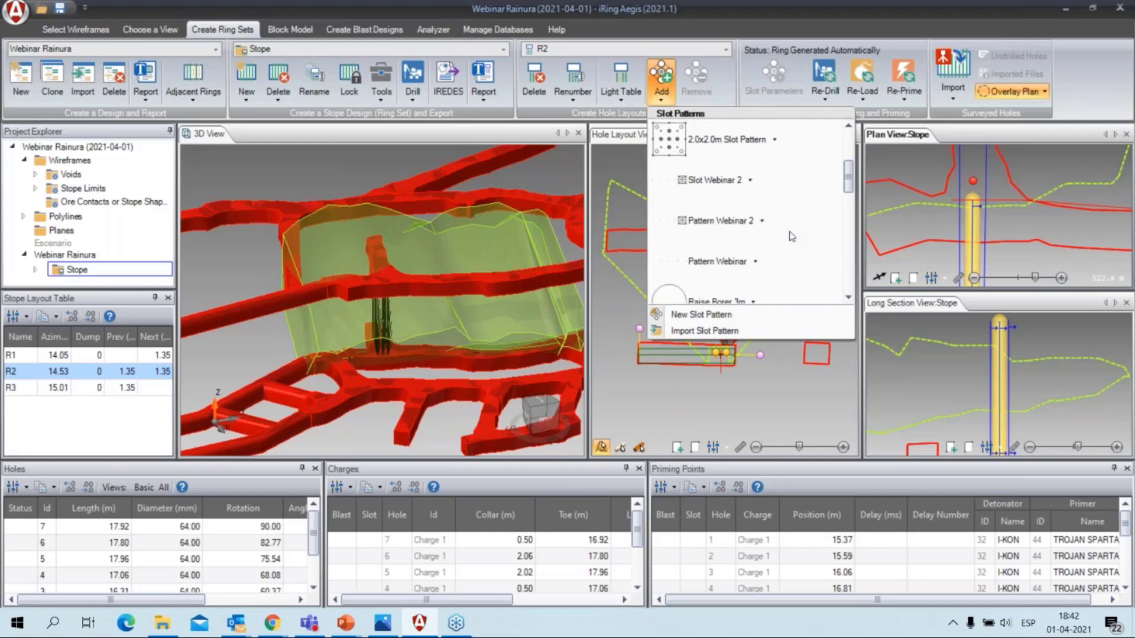
left_click(713, 182)
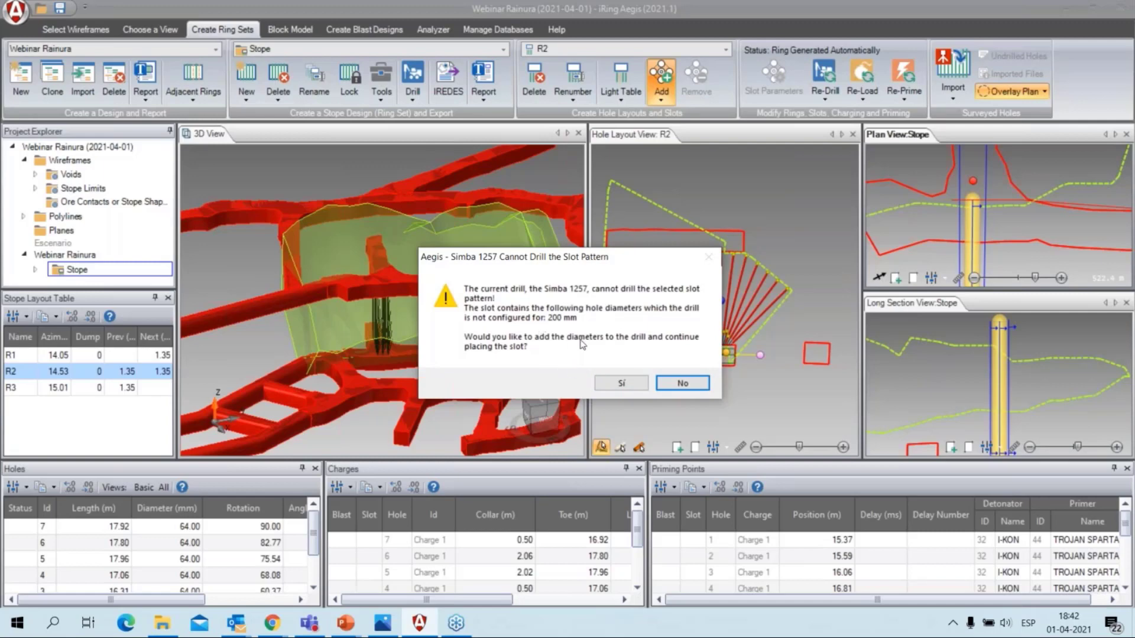
left_click_drag(494, 259, 420, 242)
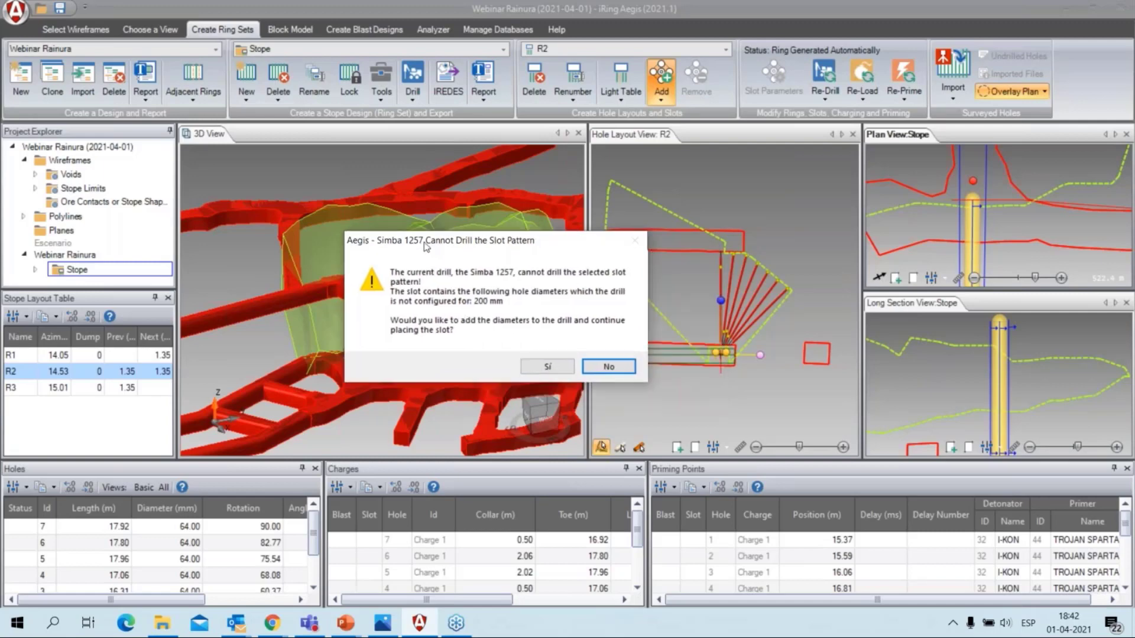
left_click(550, 367)
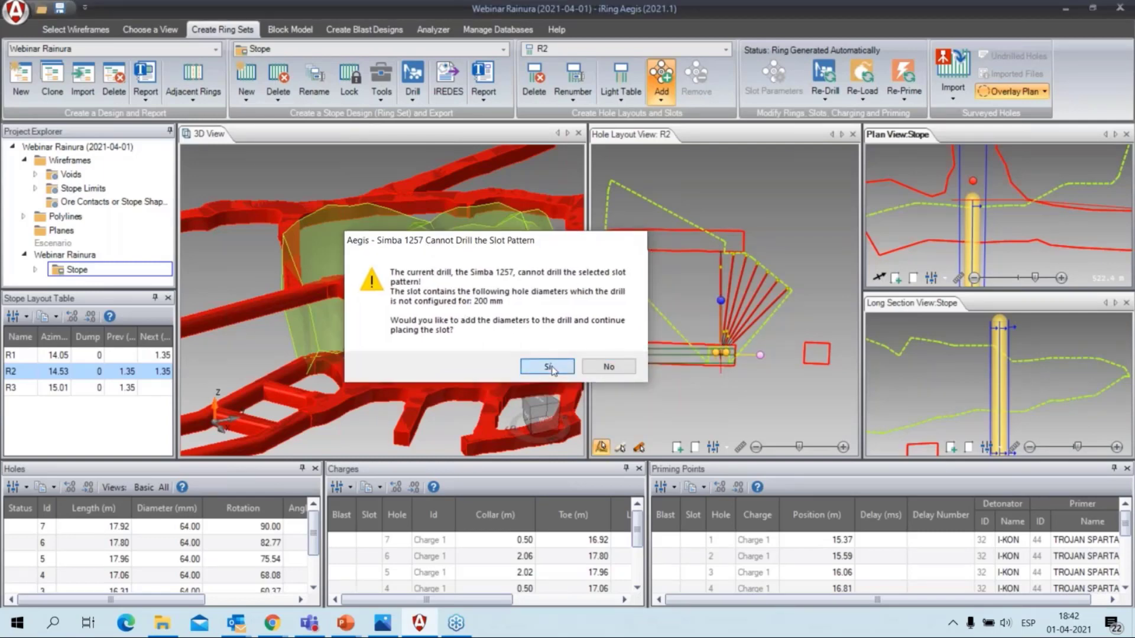
- Examine the toe ends, parallel holes and VCR group of Slot Webinar 2 in ring R2's hole layout
scroll(704, 290, "up", 6)
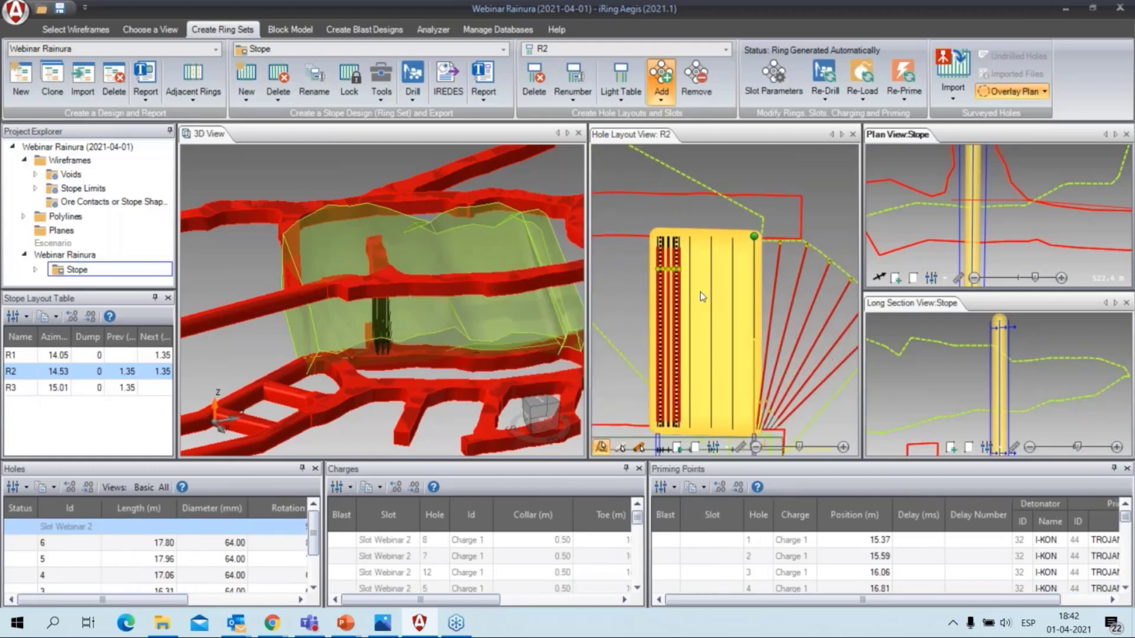
scroll(696, 249, "down", 2)
middle_click_drag(703, 274, 711, 248)
scroll(735, 255, "up", 2)
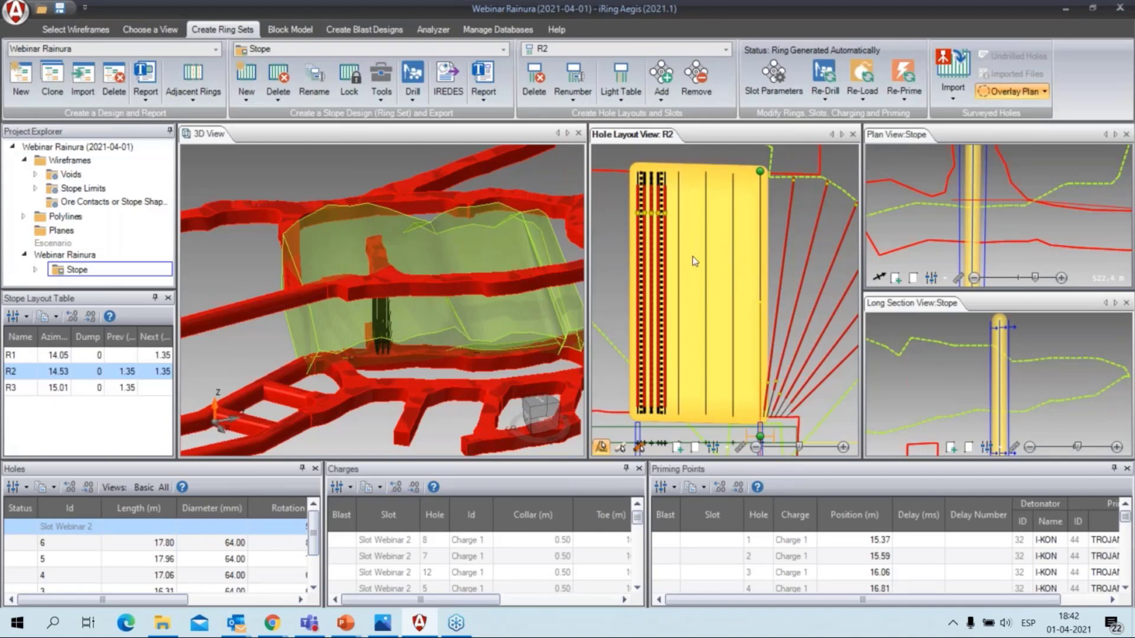
middle_click_drag(695, 261, 716, 279)
middle_click_drag(714, 239, 702, 218)
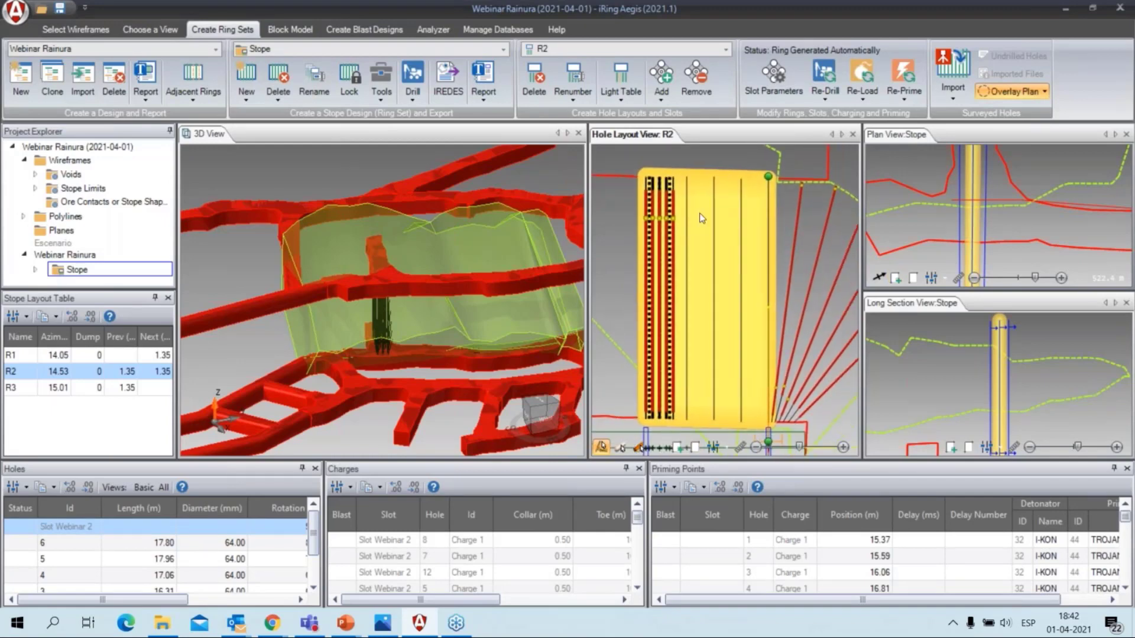
left_click(677, 160)
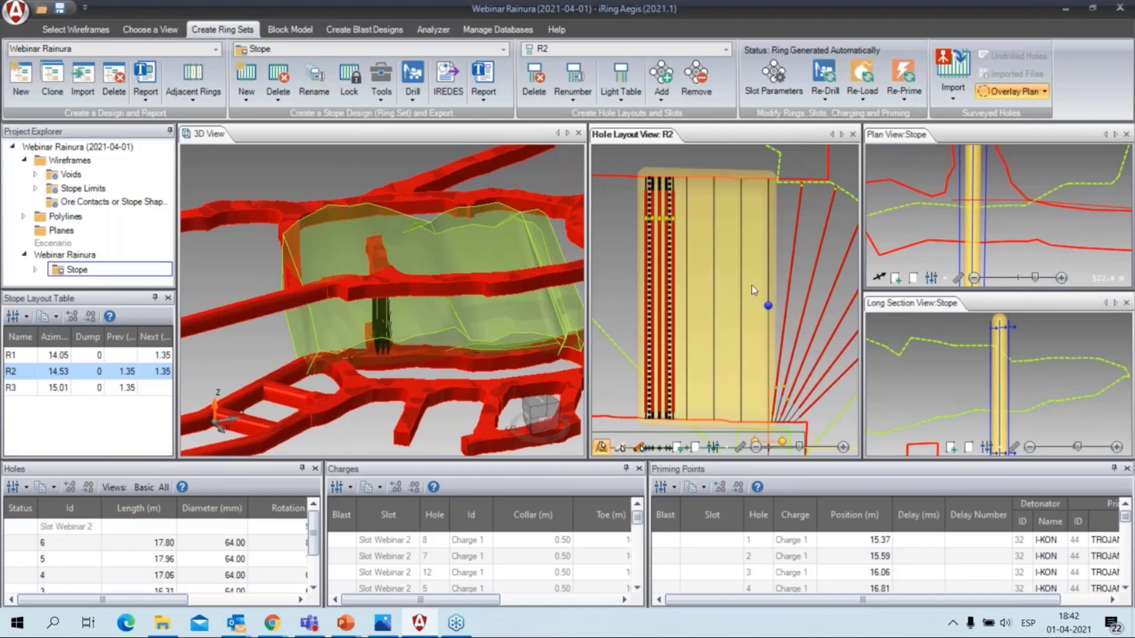
scroll(700, 246, "up", 3)
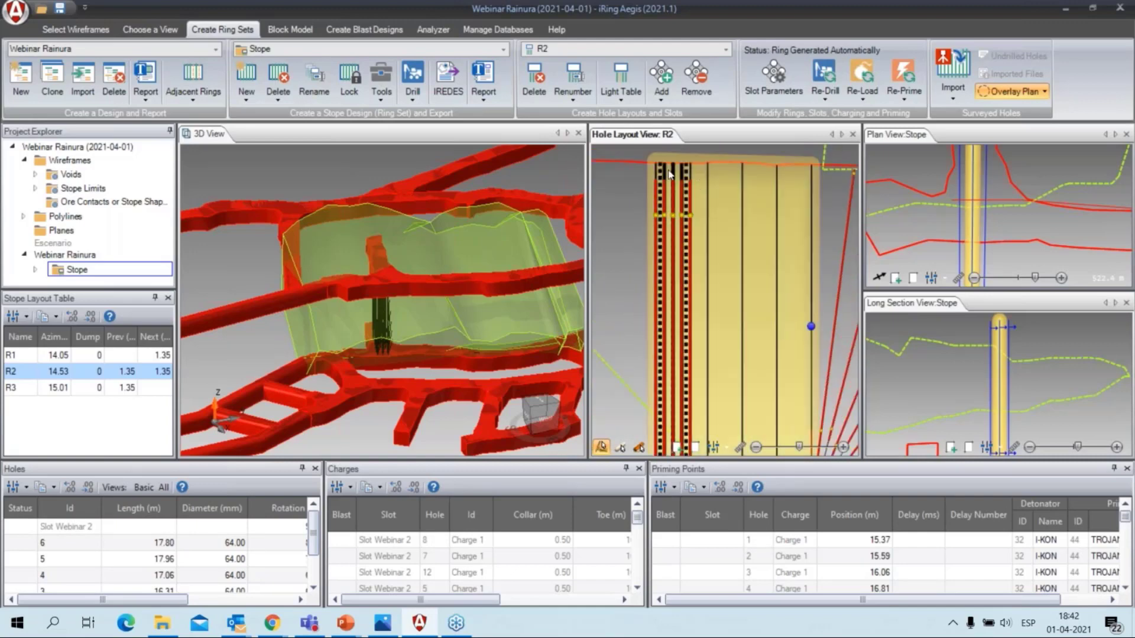
scroll(677, 228, "up", 1)
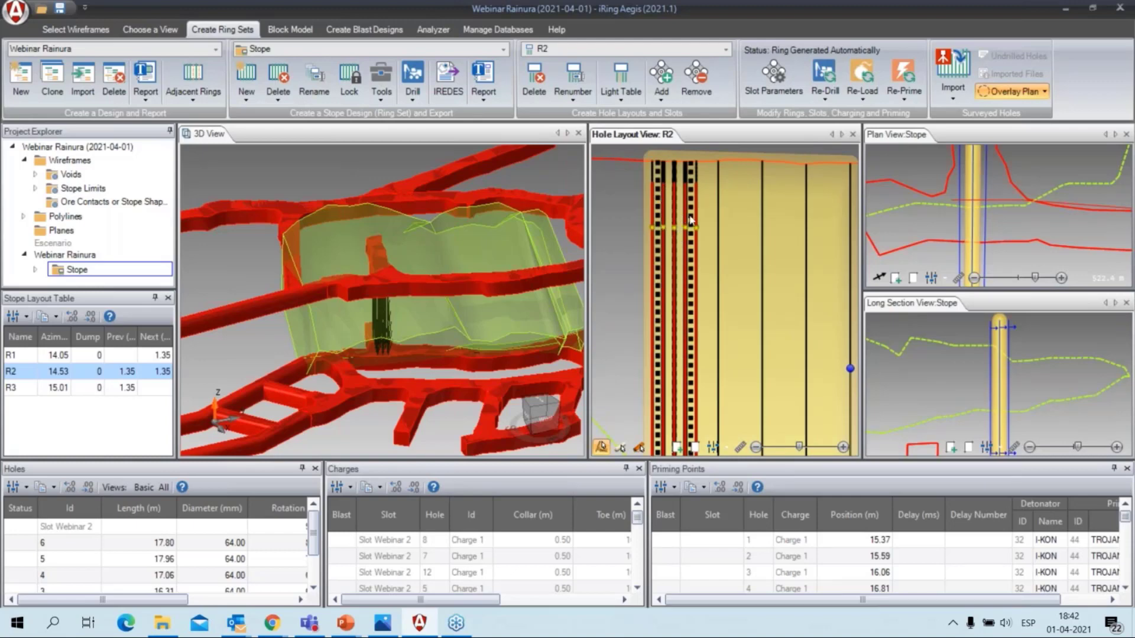
scroll(733, 245, "down", 3)
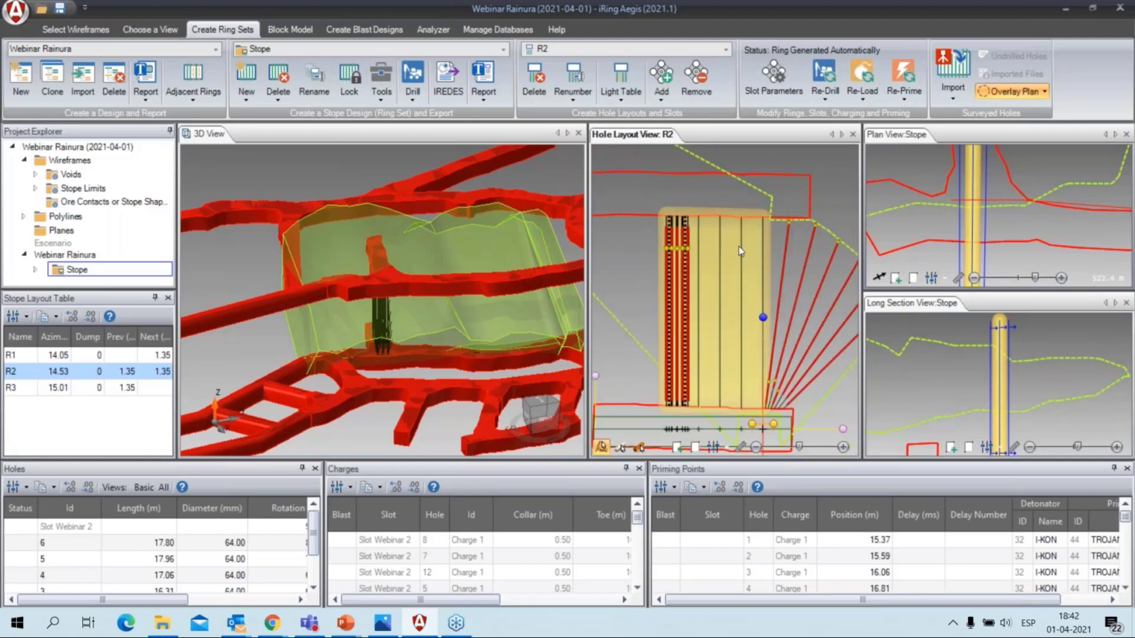
- Lower the plan view's elevation to cut through the slot holes and bring the three rings into view
scroll(928, 222, "down", 3)
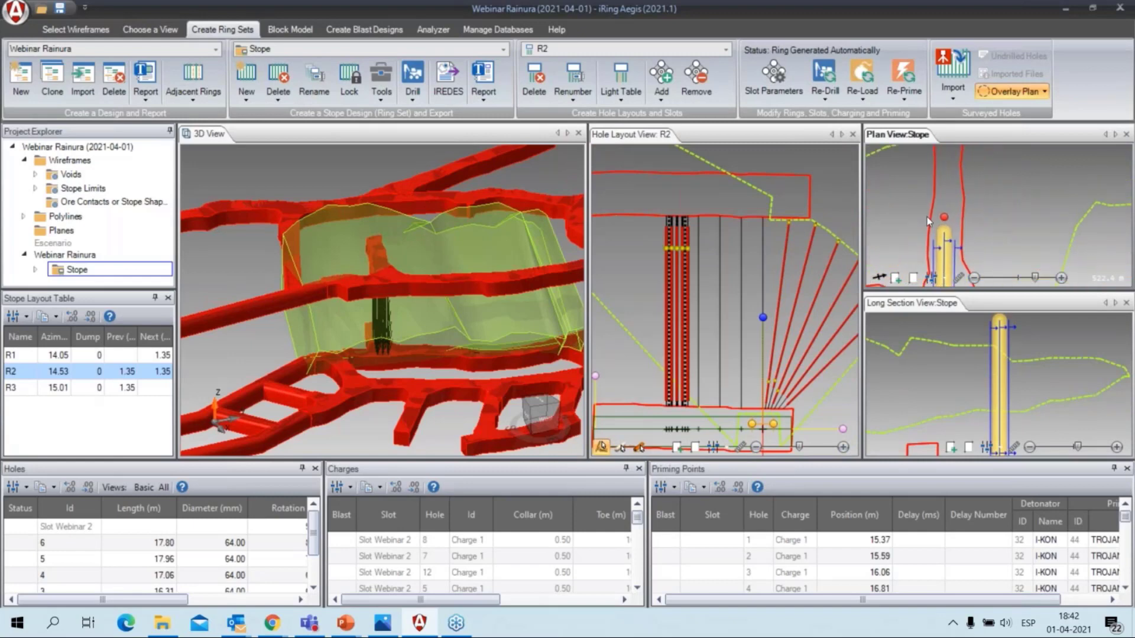
scroll(928, 222, "up", 3)
left_click_drag(1033, 281, 1025, 282)
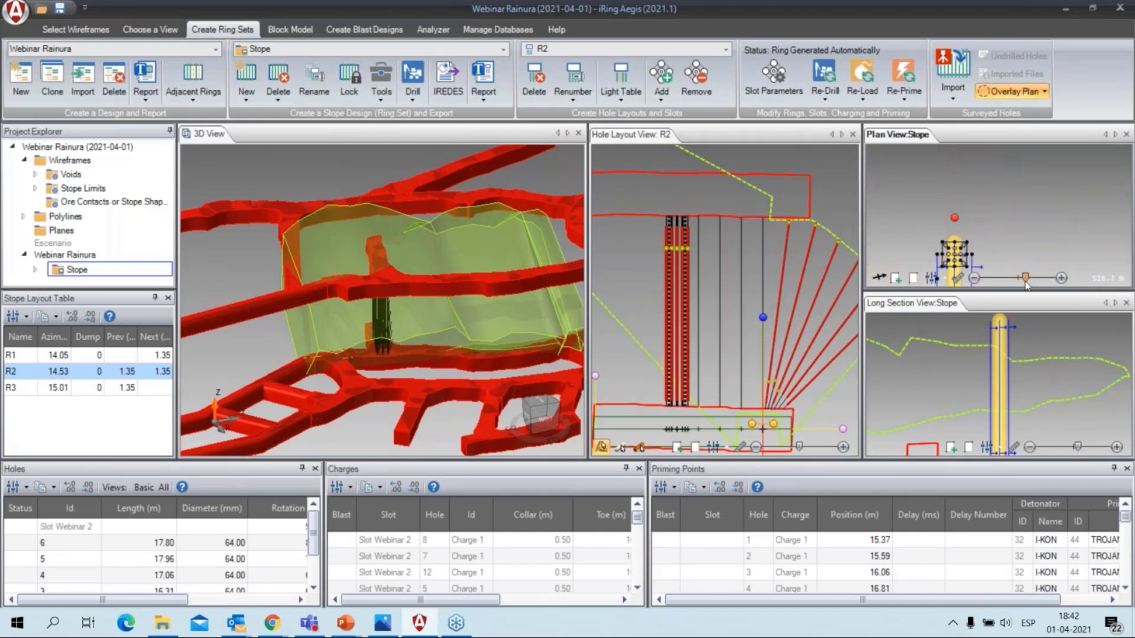
middle_click_drag(1027, 285, 1046, 238)
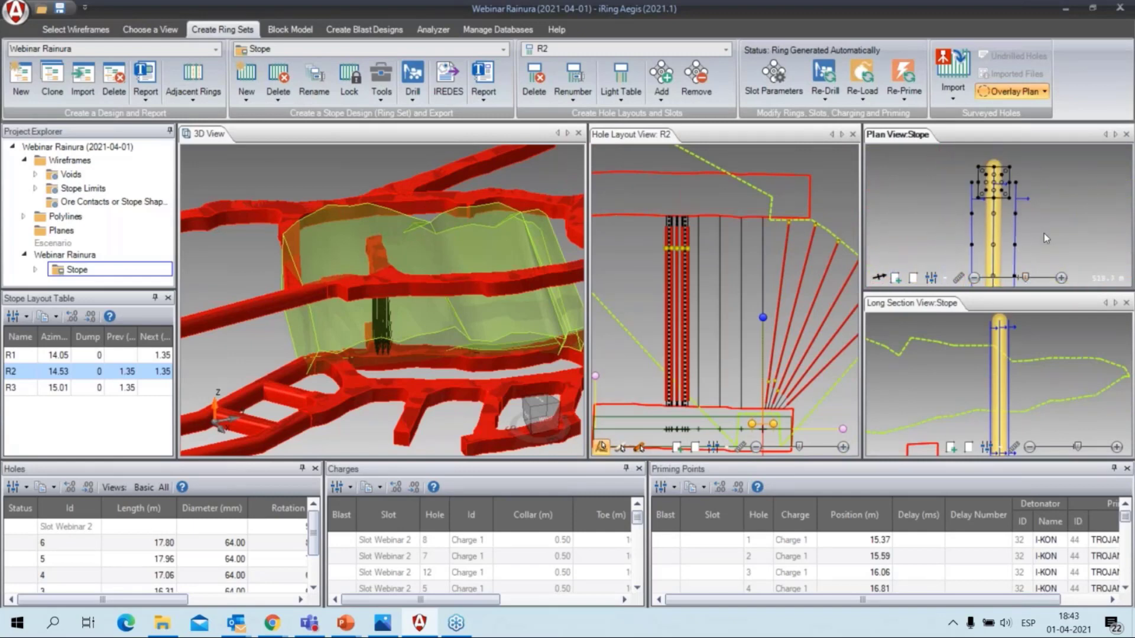
scroll(1047, 239, "down", 5)
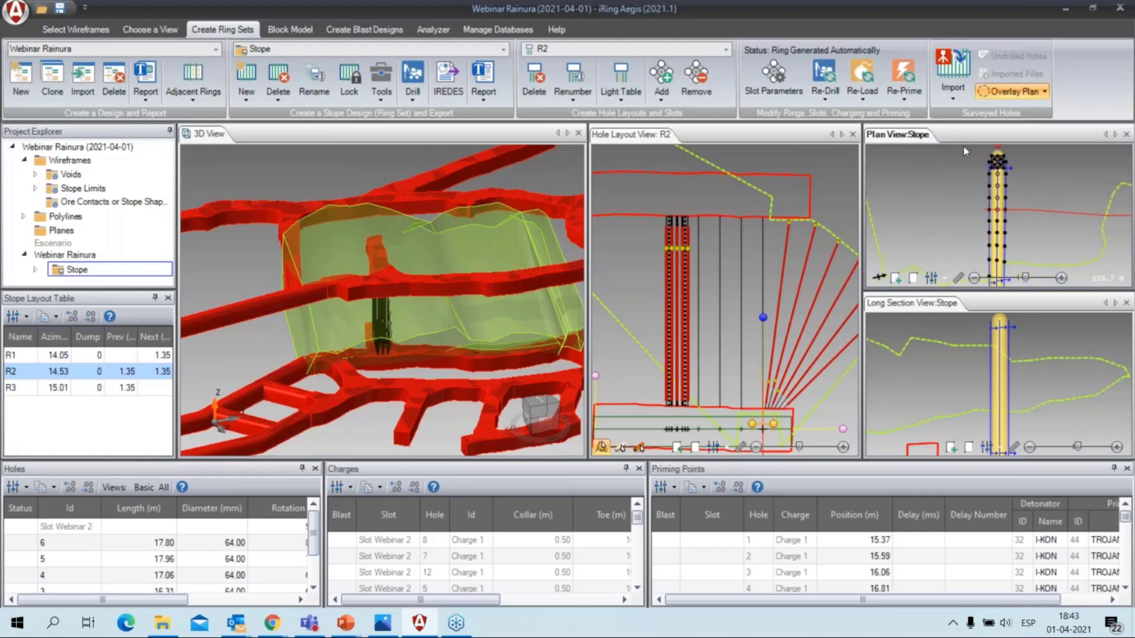
- Detach and maximize the plan view and examine how R2's slot pattern sits between the holes of rings R1 and R3
left_click_drag(959, 138, 677, 179)
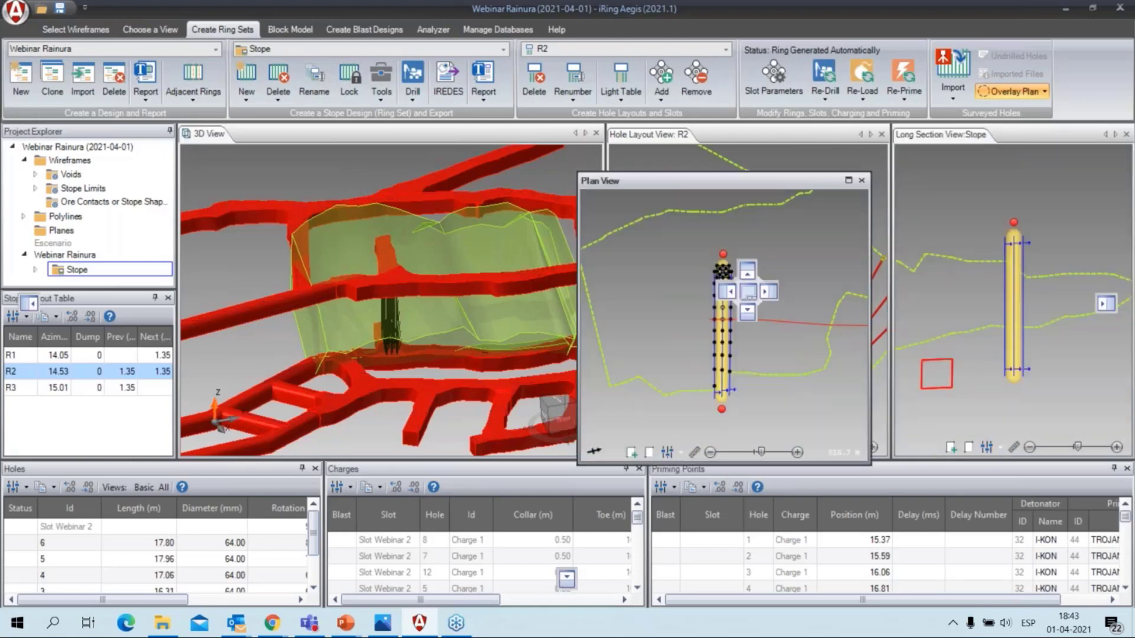
double_click(678, 179)
scroll(556, 352, "up", 5)
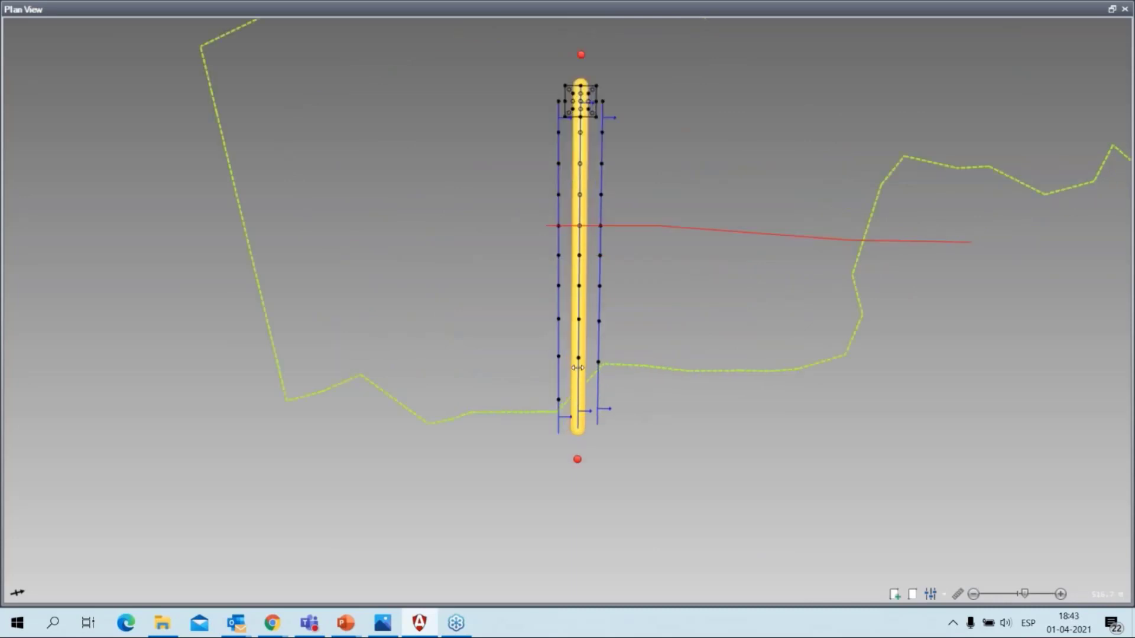
left_click(558, 362)
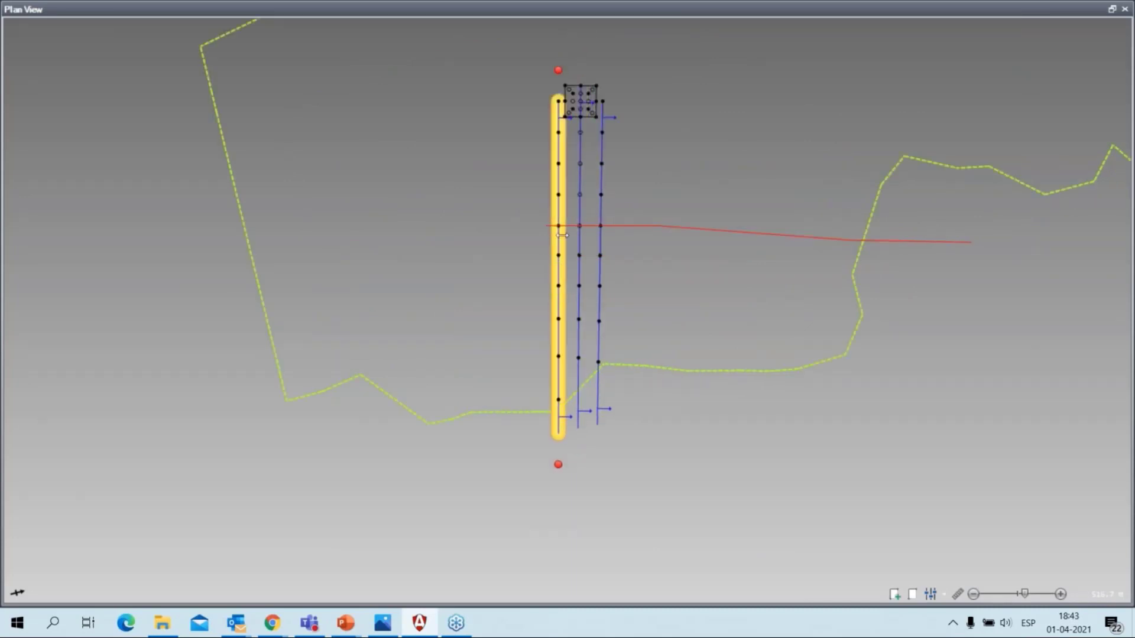
left_click(602, 155)
scroll(627, 156, "up", 2)
middle_click_drag(631, 131, 719, 203)
scroll(718, 203, "up", 2)
middle_click_drag(690, 251, 722, 304)
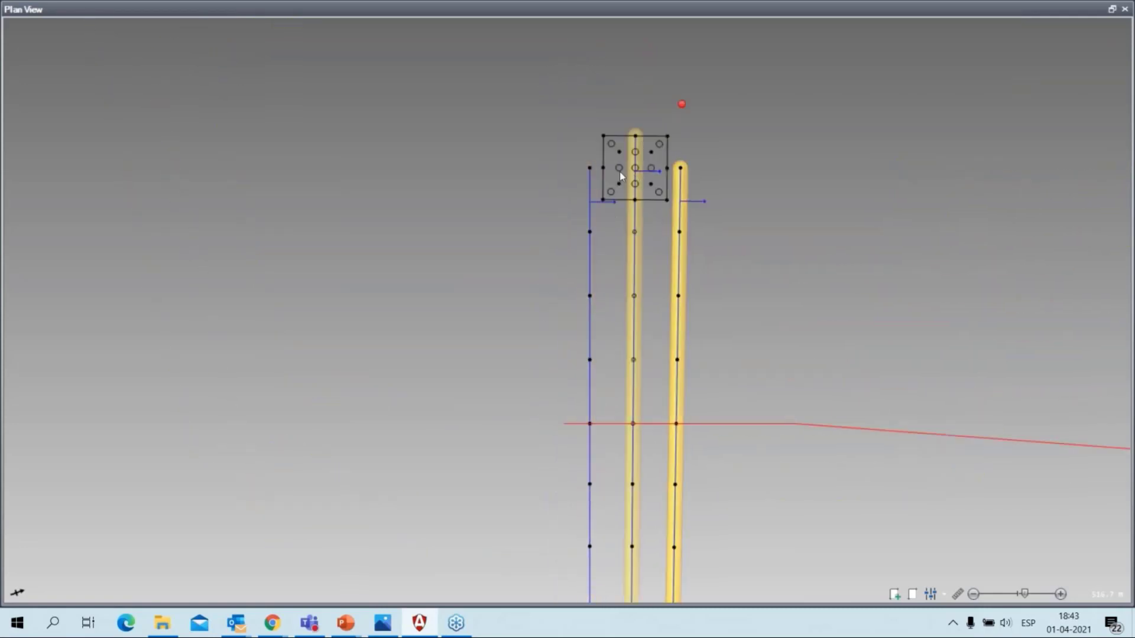
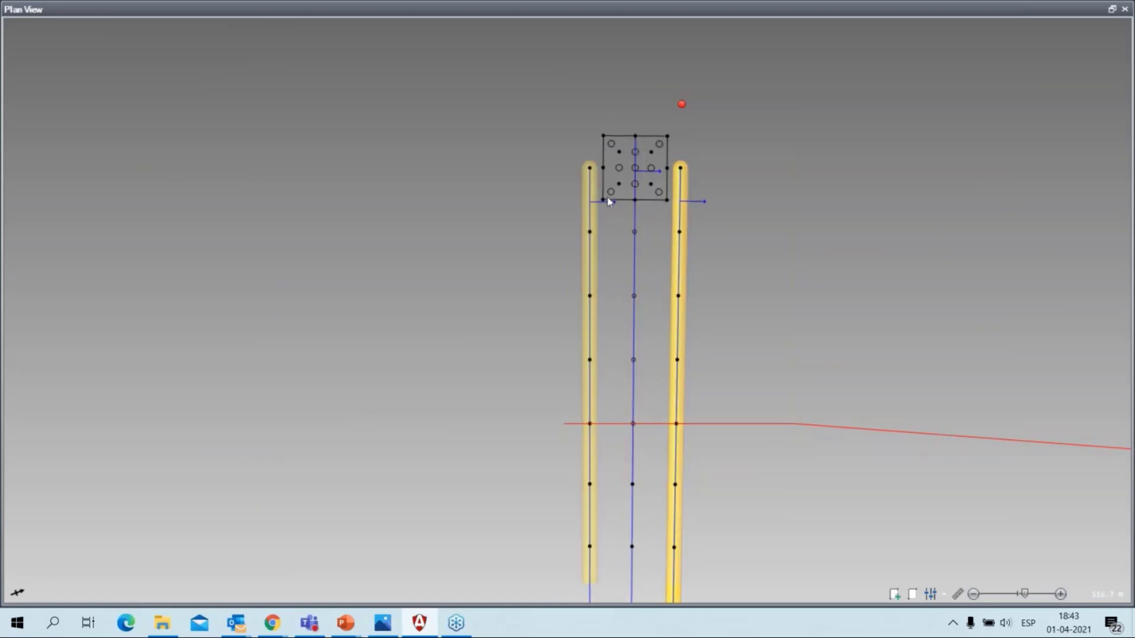
- Dock the maximized plan view back into the main window and bring ring R3's full hole layout into view
scroll(819, 343, "down", 1)
scroll(827, 357, "down", 3)
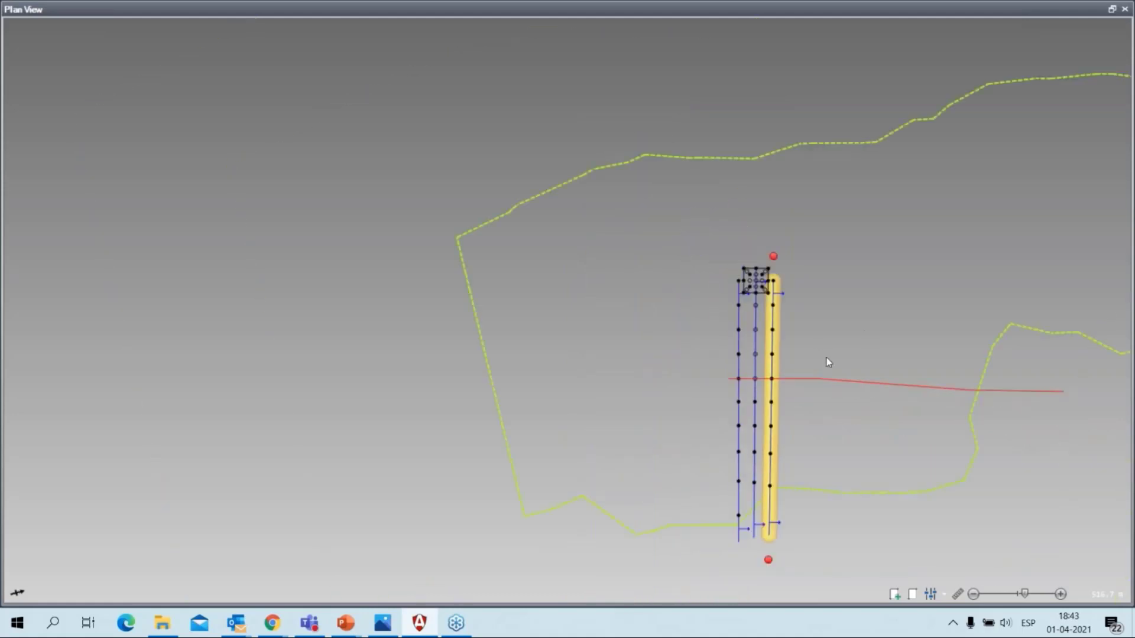
left_click_drag(926, 12, 1005, 254)
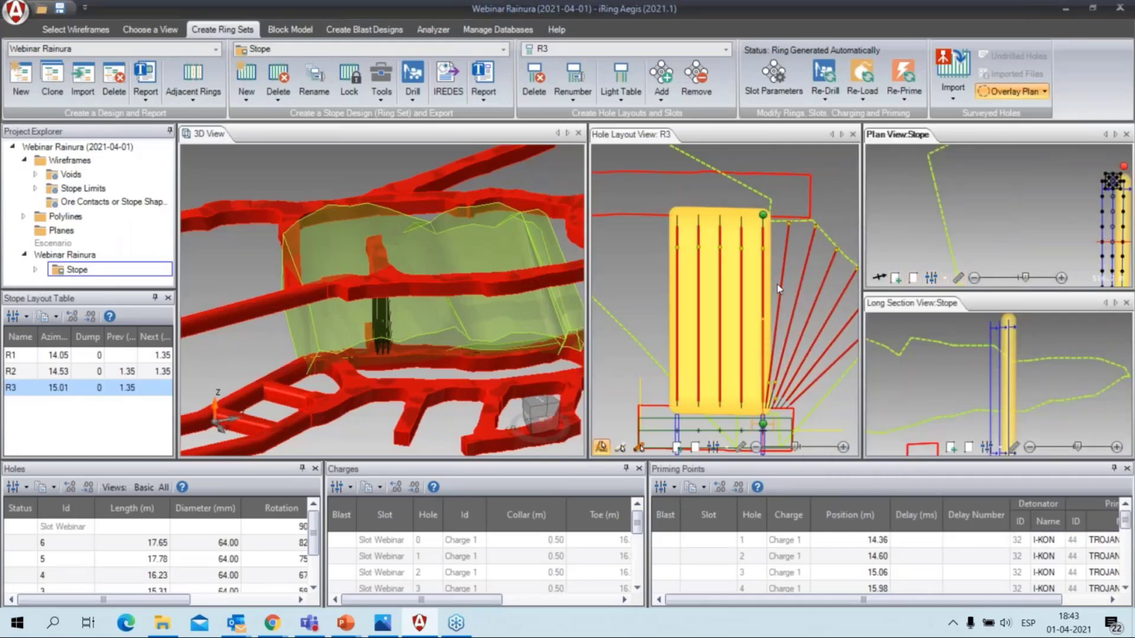
scroll(778, 286, "down", 2)
middle_click_drag(712, 207, 644, 205)
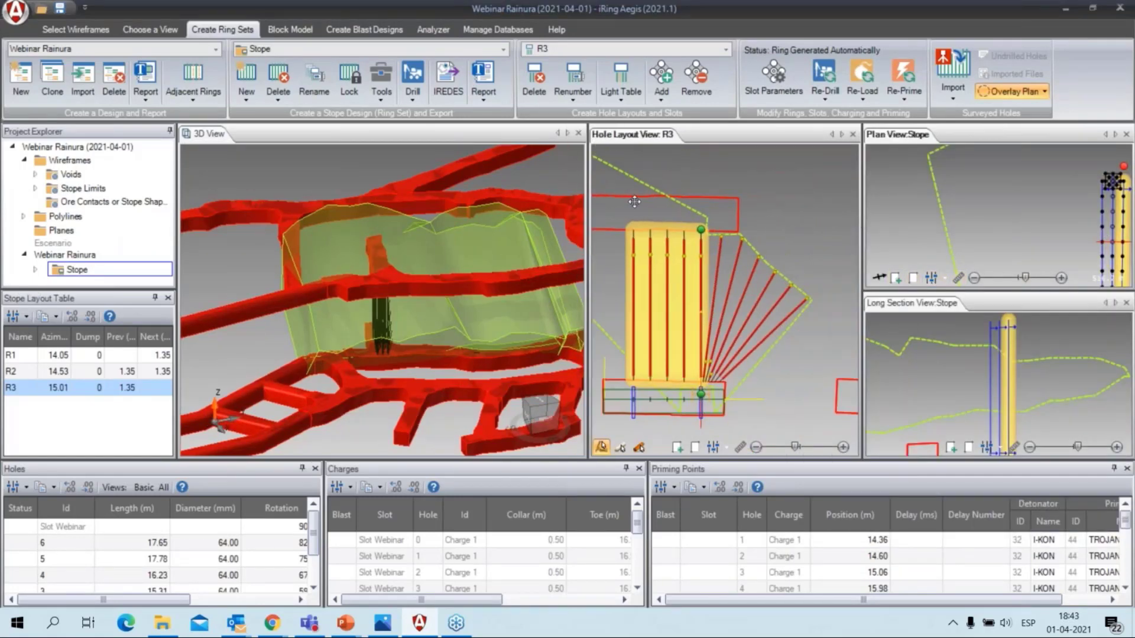
- Create a new report template for the Stope ring set
left_click(484, 101)
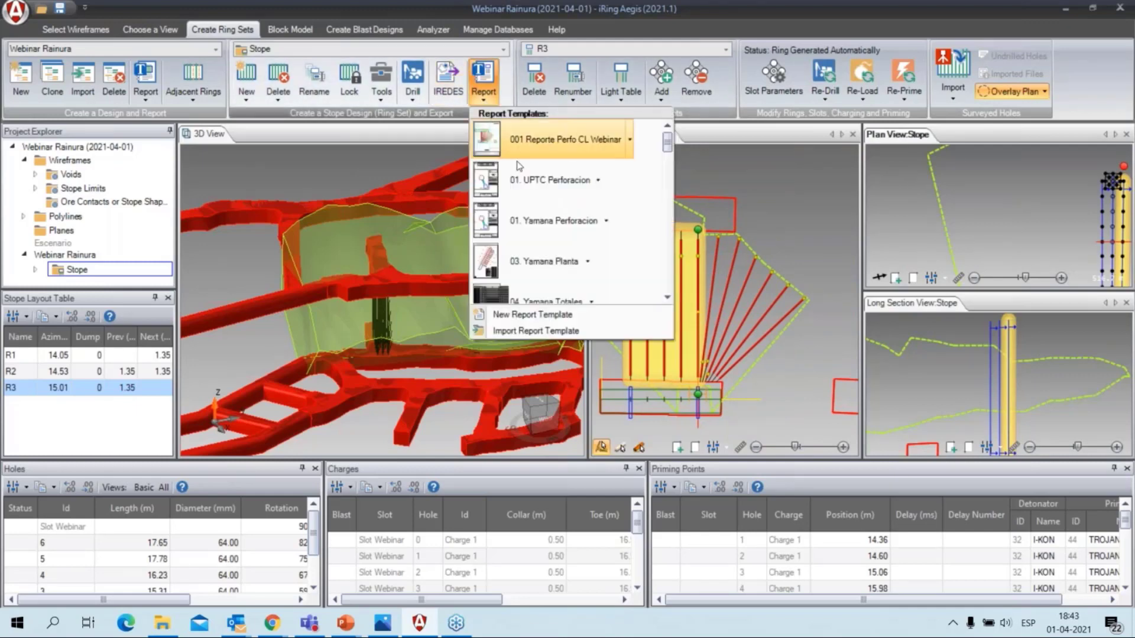
left_click(451, 114)
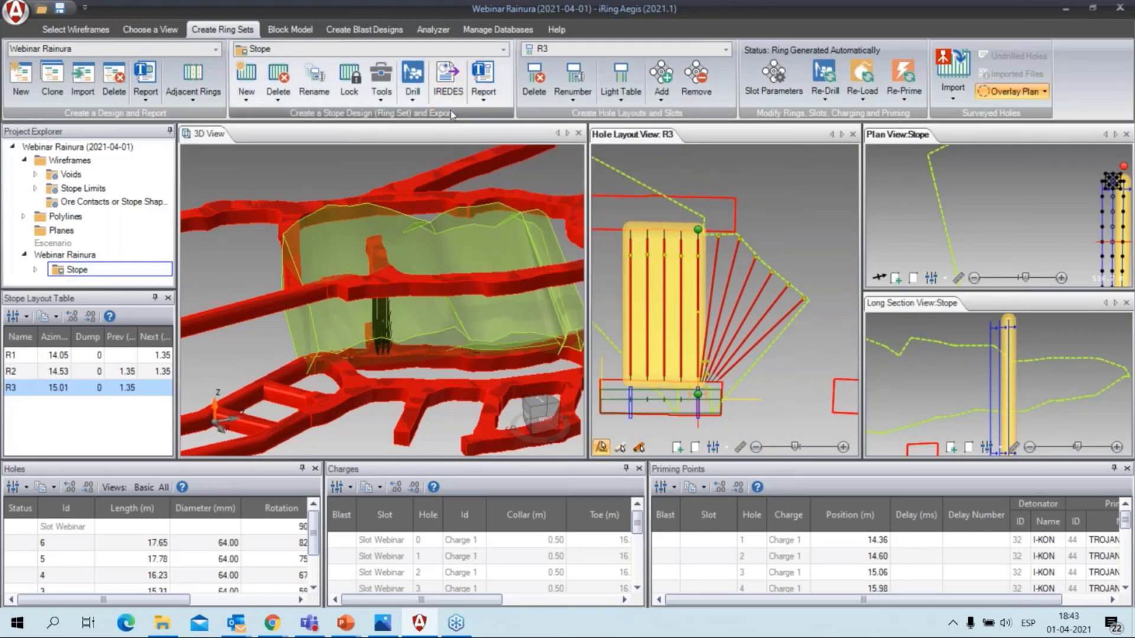
left_click(487, 102)
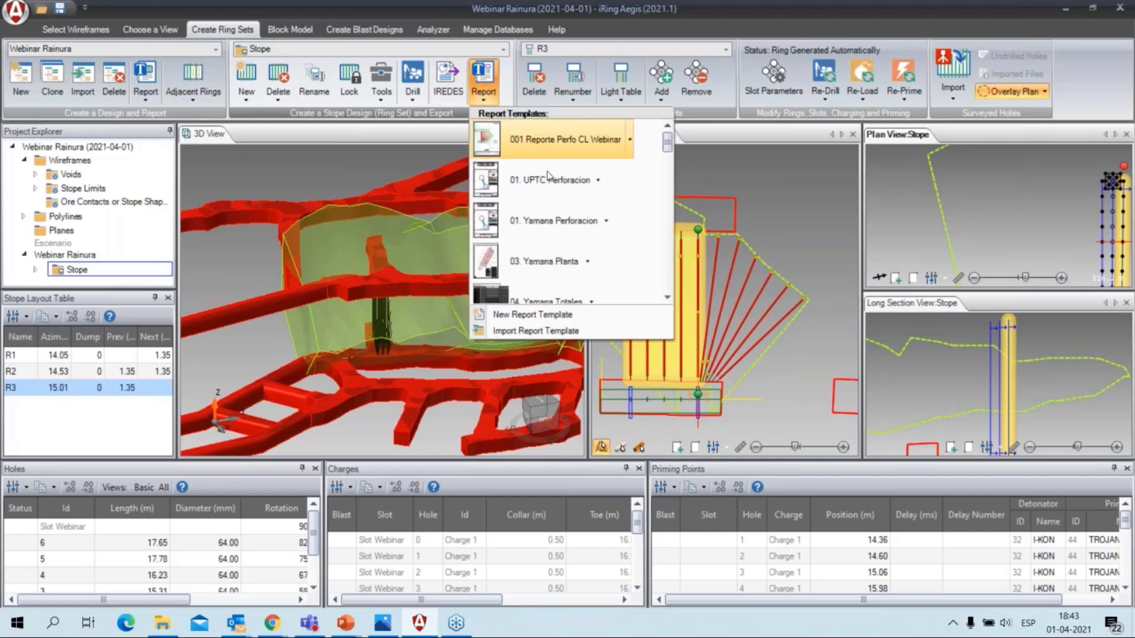
left_click(560, 319)
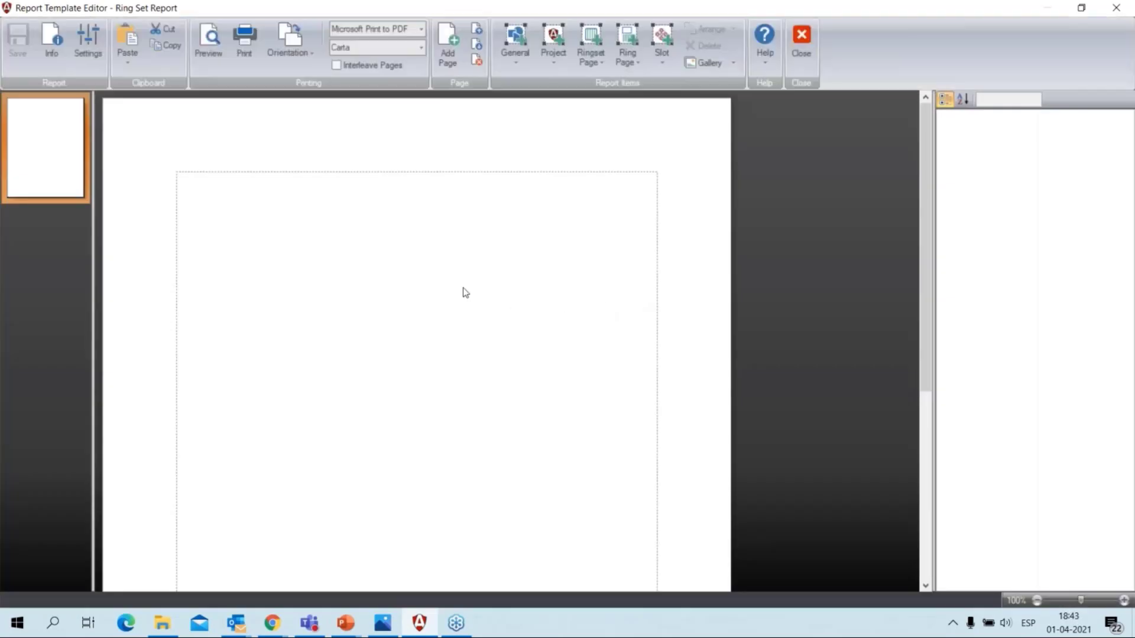
- Insert a Ring View in the upper part of the blank report page
left_click(631, 68)
left_click(632, 56)
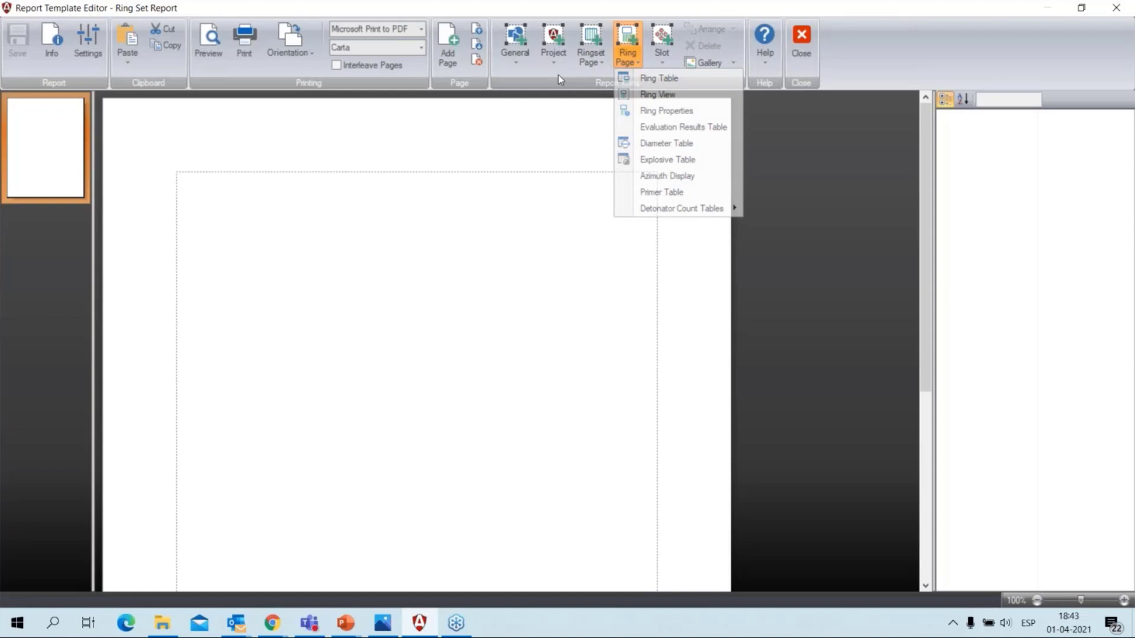
left_click(630, 65)
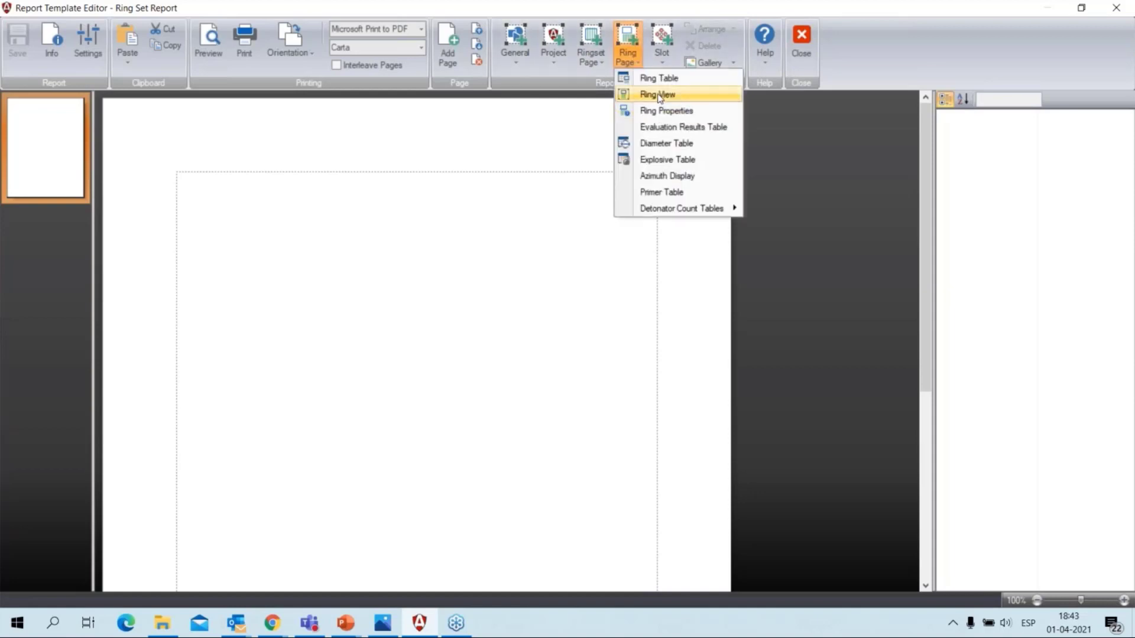
left_click(645, 94)
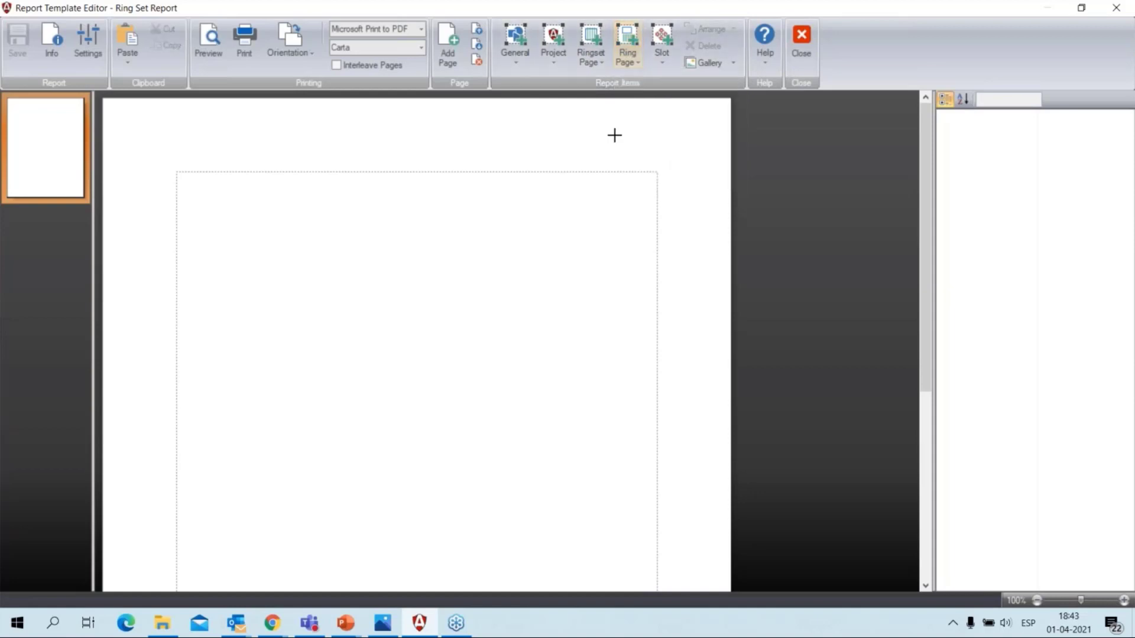
left_click(343, 226)
scroll(533, 320, "down", 3)
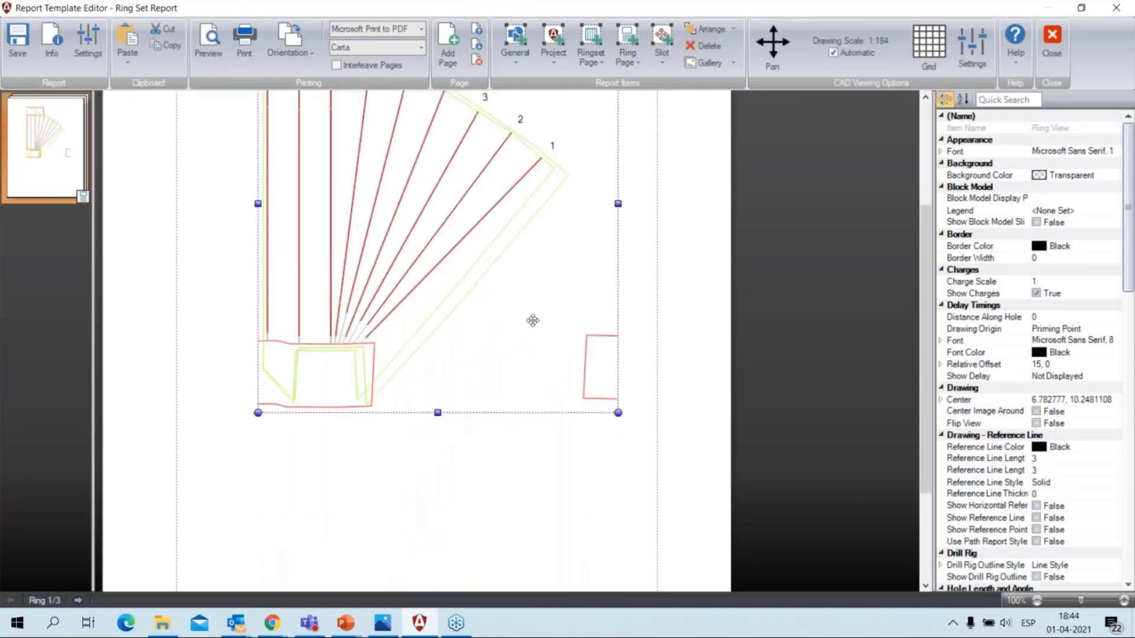
scroll(583, 321, "up", 3)
scroll(1073, 383, "down", 1)
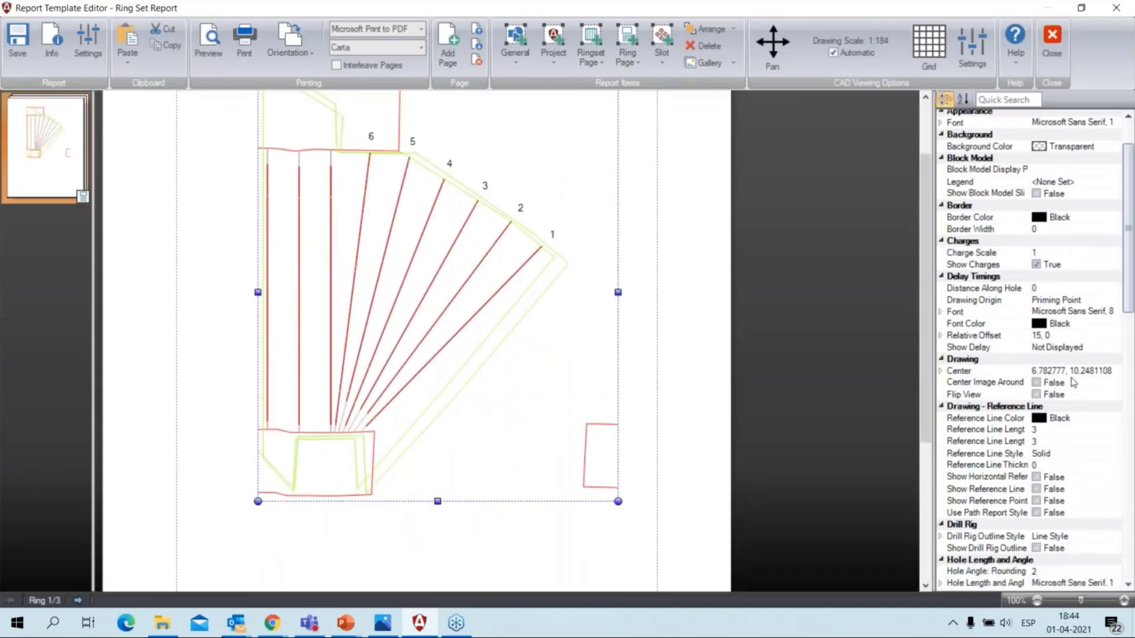
- Set the ring view's drawing center to 0, 10
scroll(1054, 332, "up", 1)
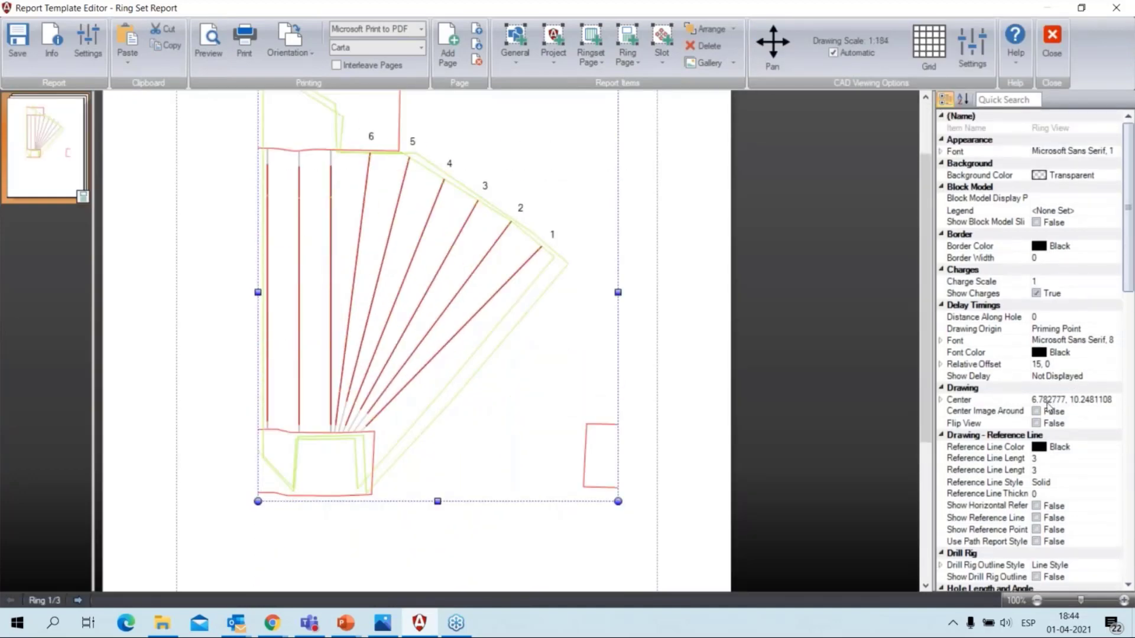
left_click(1049, 405)
double_click(1048, 400)
type("0")
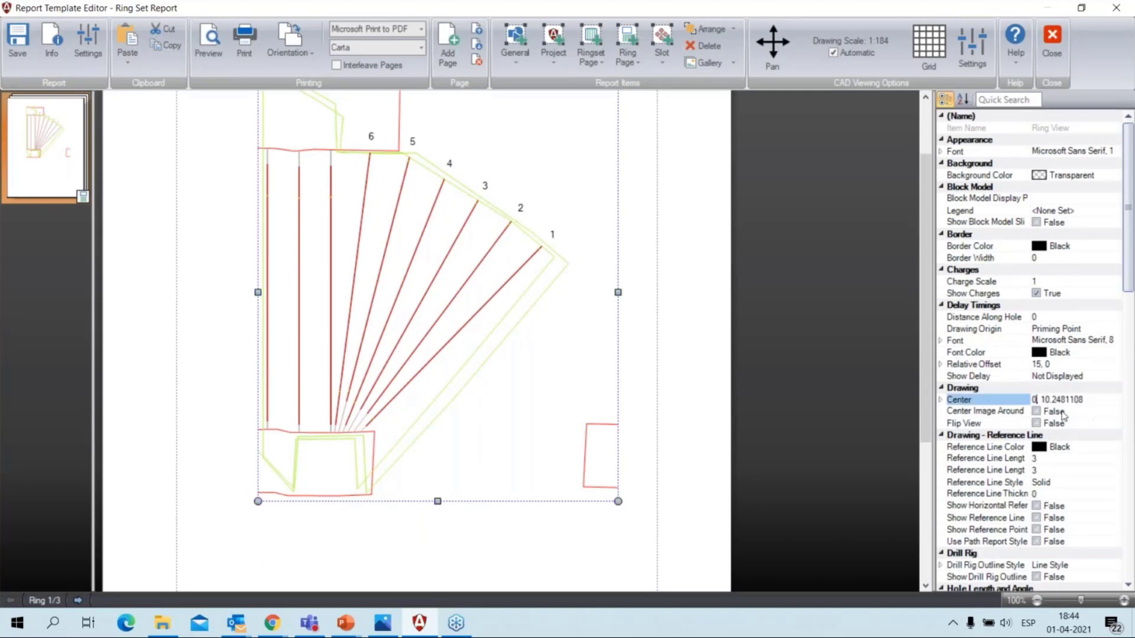
key("Return")
left_click(558, 389)
scroll(558, 389, "down", 2)
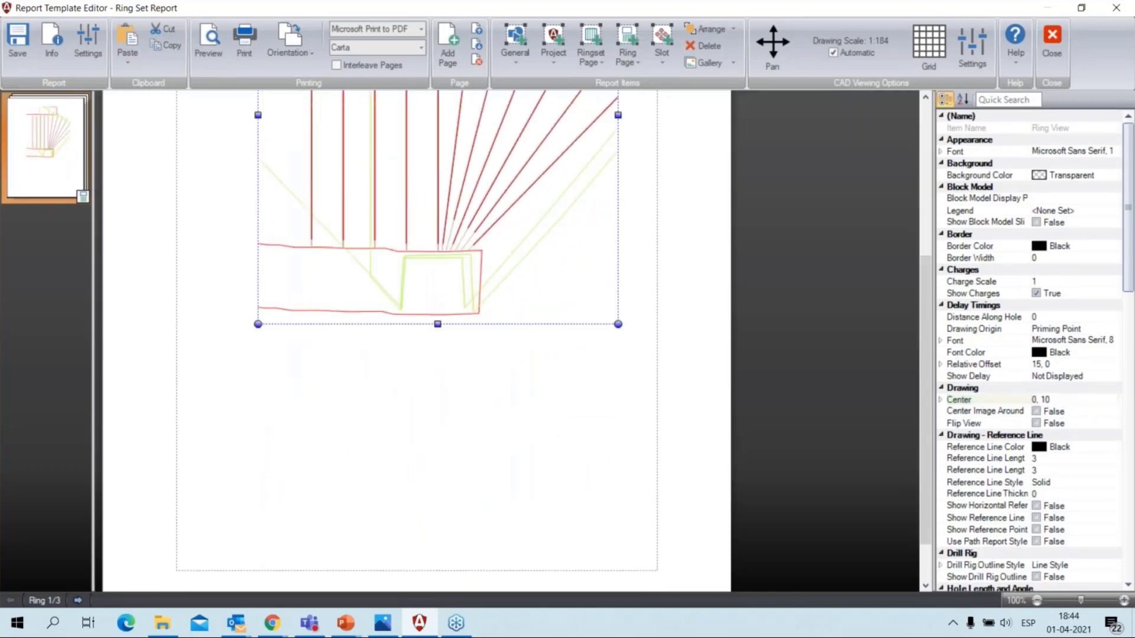
- Turn off the ring view's automatic scaling, set its drawing scale to 1:250 and show the scale ratio
scroll(558, 389, "up", 3)
left_click(852, 54)
scroll(1130, 334, "down", 7)
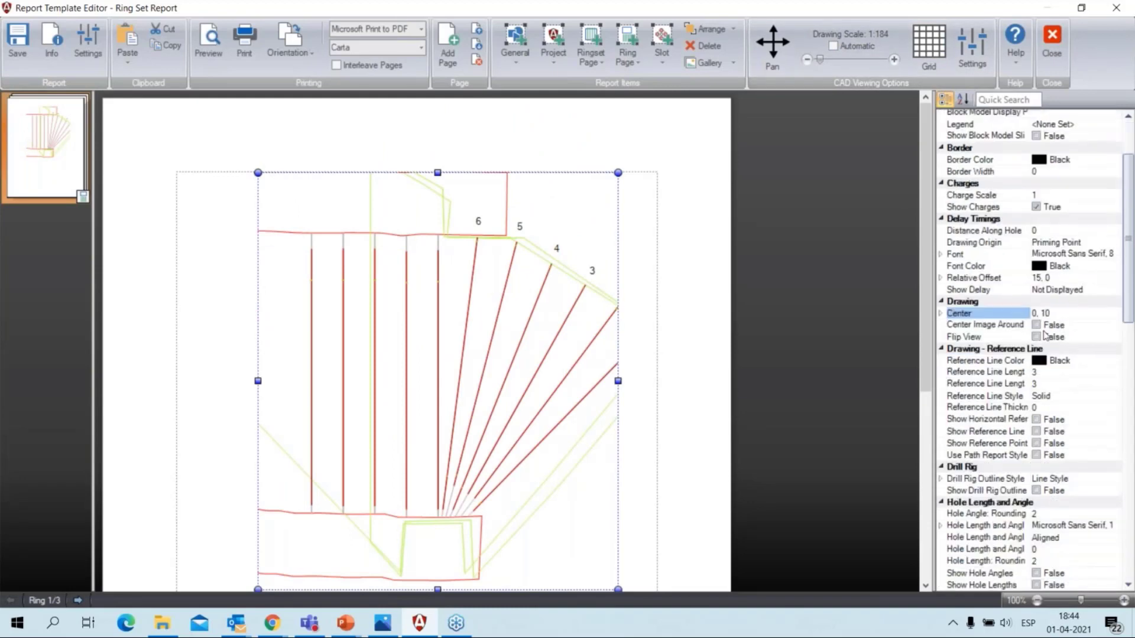
scroll(1130, 334, "down", 15)
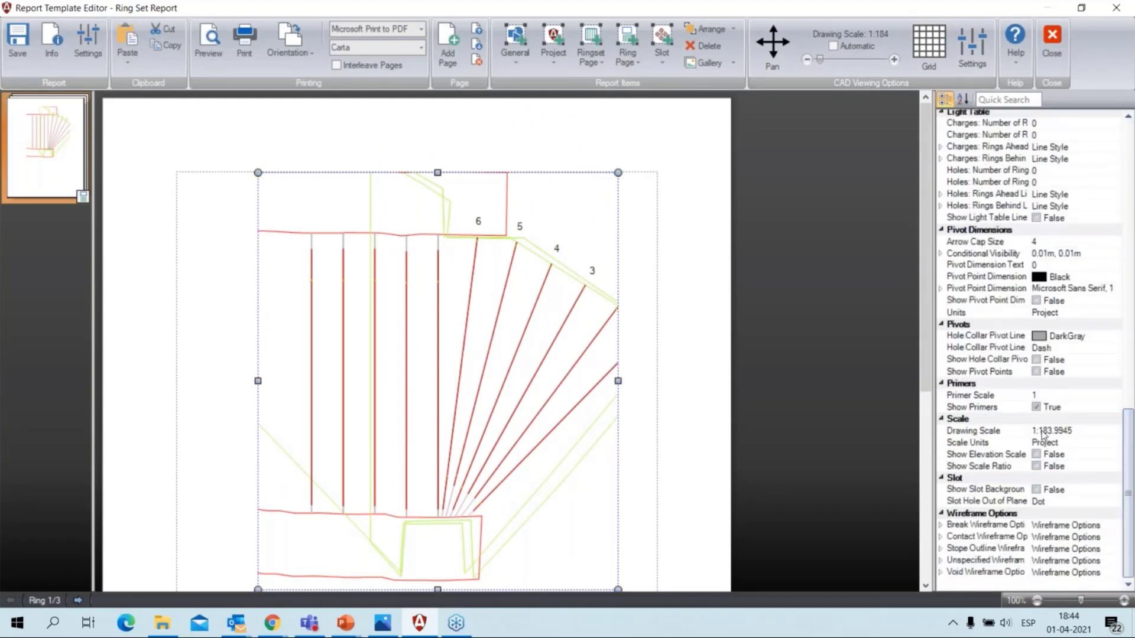
left_click(1042, 432)
left_click_drag(1040, 430, 1107, 435)
left_click(1034, 431)
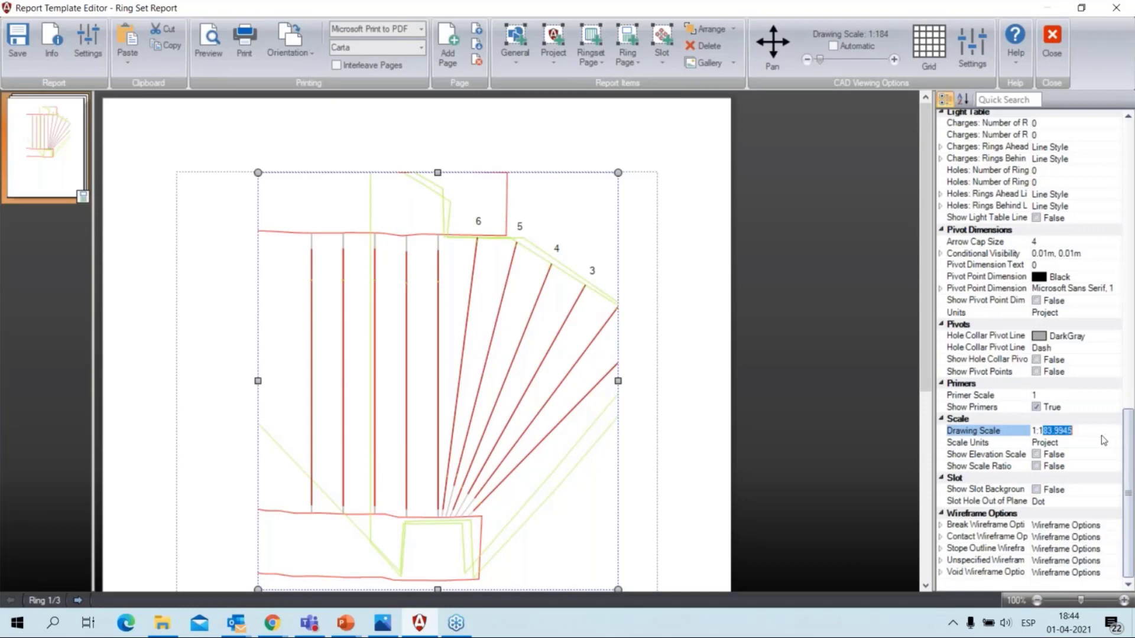
key("BackSpace")
left_click(1039, 467)
scroll(566, 434, "down", 2)
left_click(647, 448)
scroll(575, 388, "down", 1)
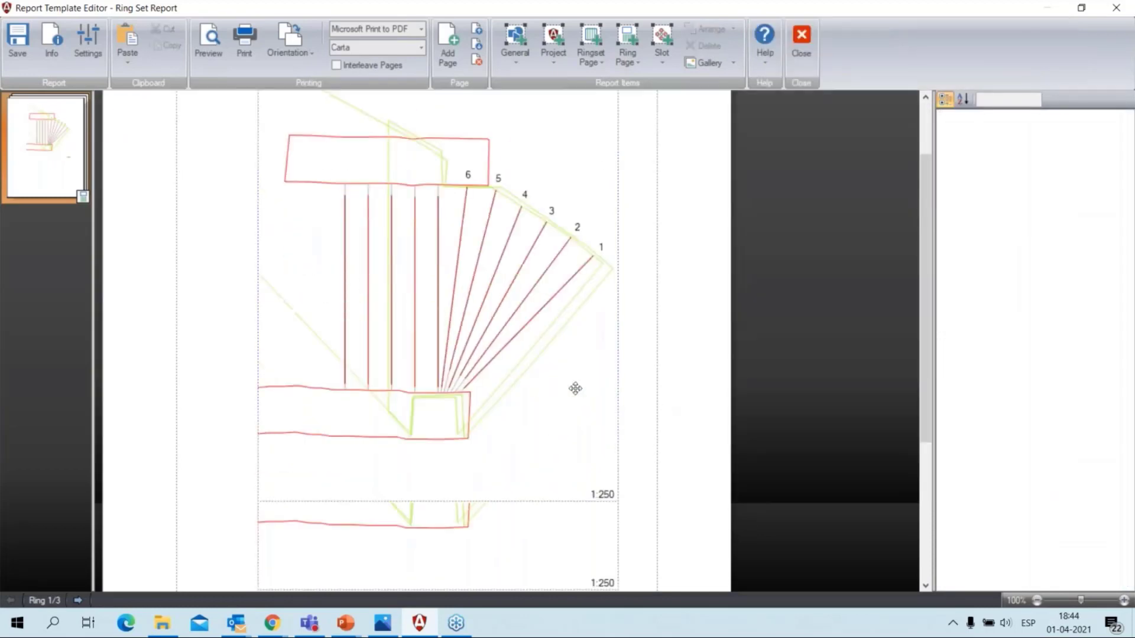
- Examine how rings 1 and 2 fit the report page at the 1:250 scale
scroll(574, 382, "down", 1)
scroll(451, 350, "up", 2)
scroll(692, 498, "down", 1)
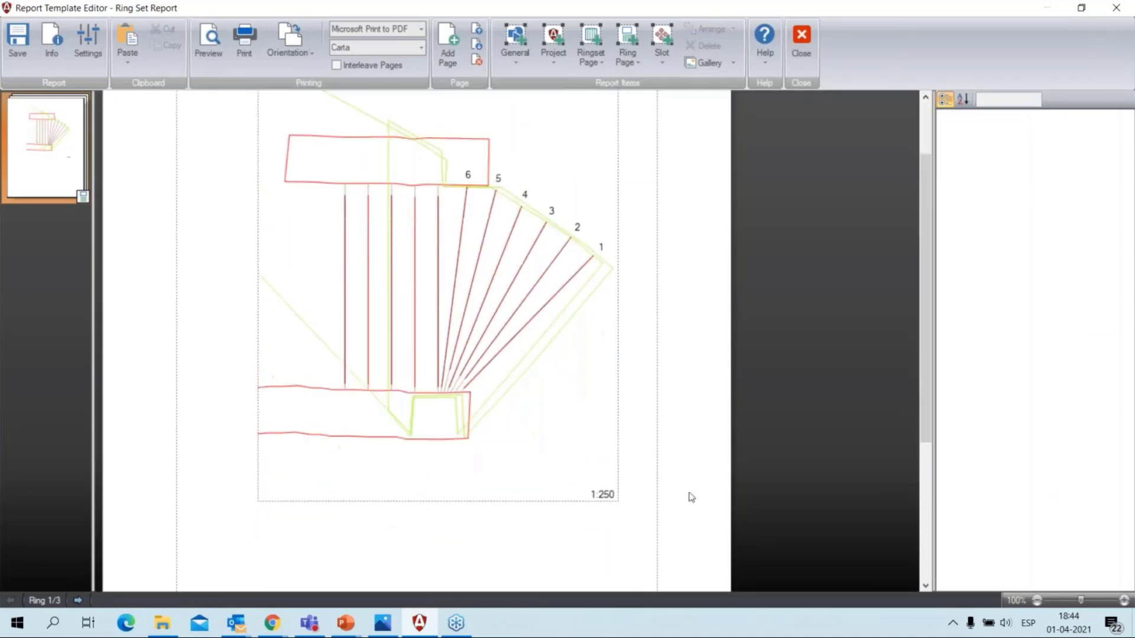
left_click(77, 601)
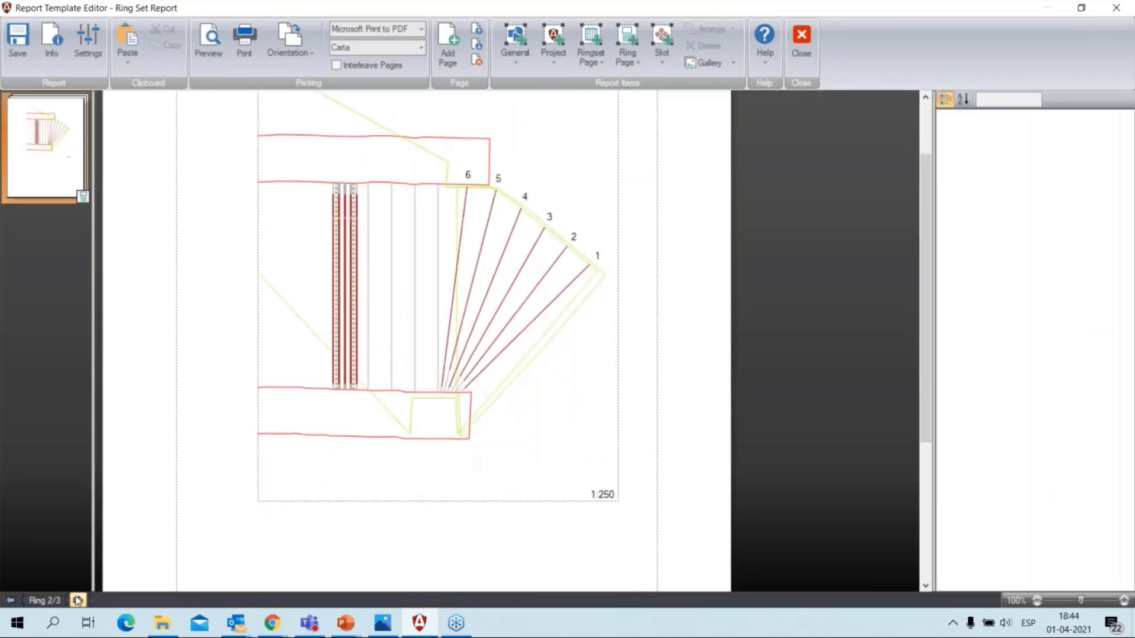
left_click(11, 601)
scroll(302, 445, "up", 2)
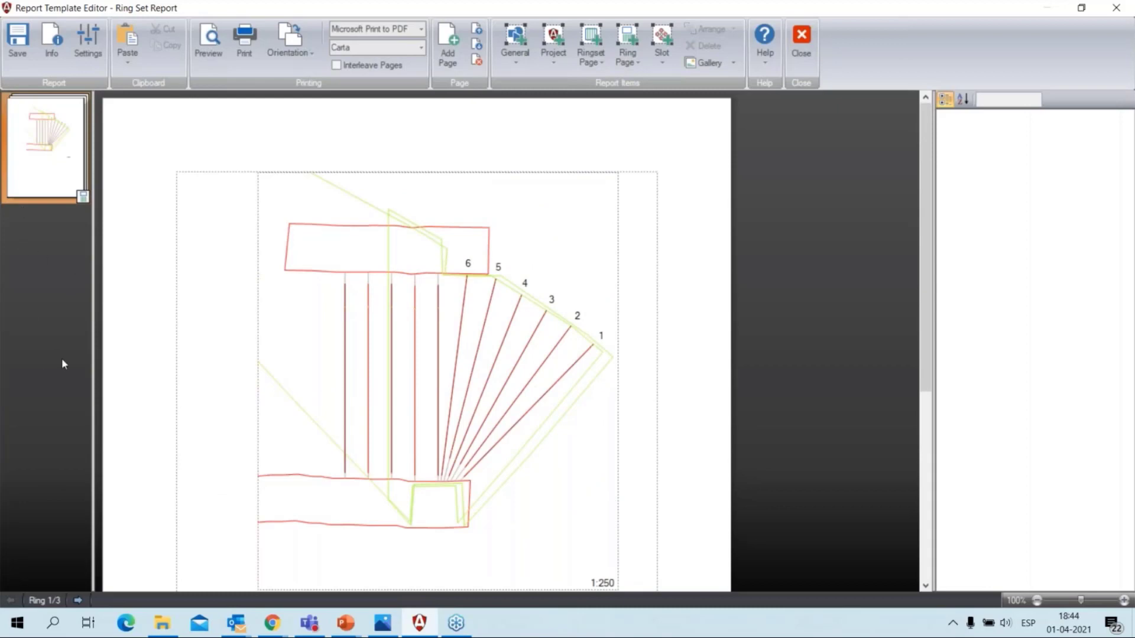
scroll(165, 456, "down", 3)
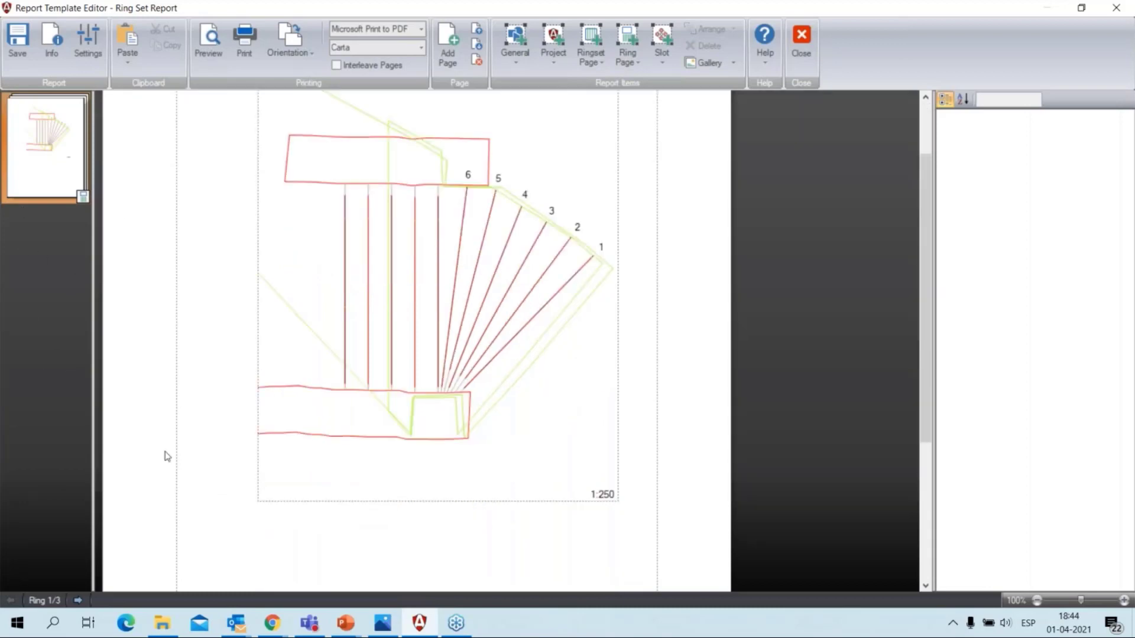
scroll(164, 456, "up", 3)
scroll(392, 279, "down", 3)
scroll(360, 287, "up", 3)
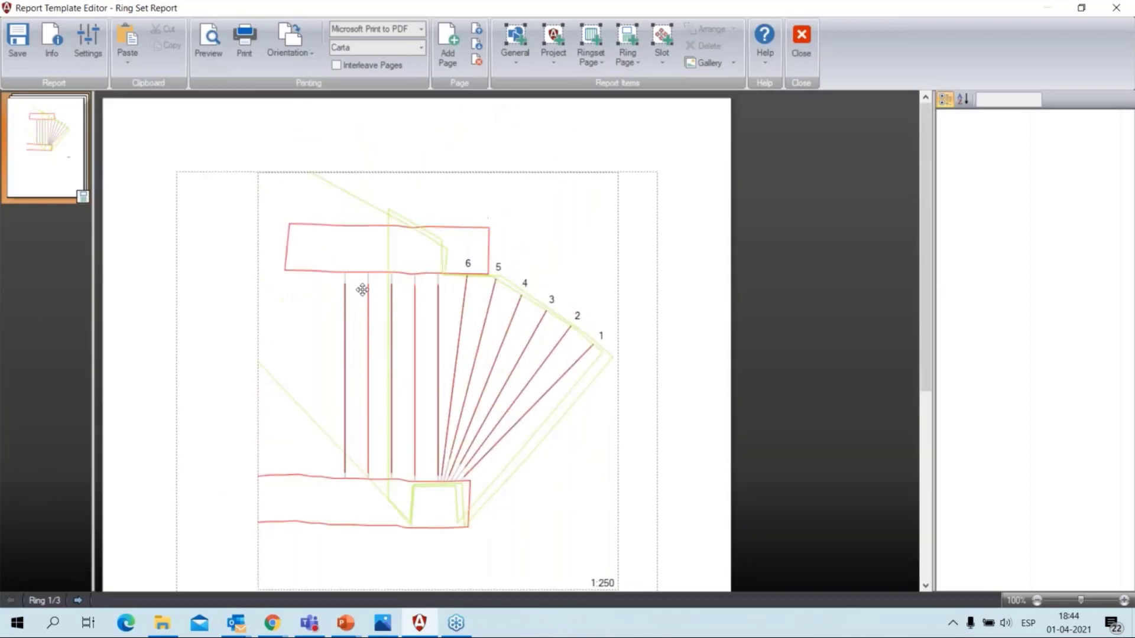
- Examine the slot holes on ring 2's report page up close, and check the layout of ring 3's page
left_click(78, 601)
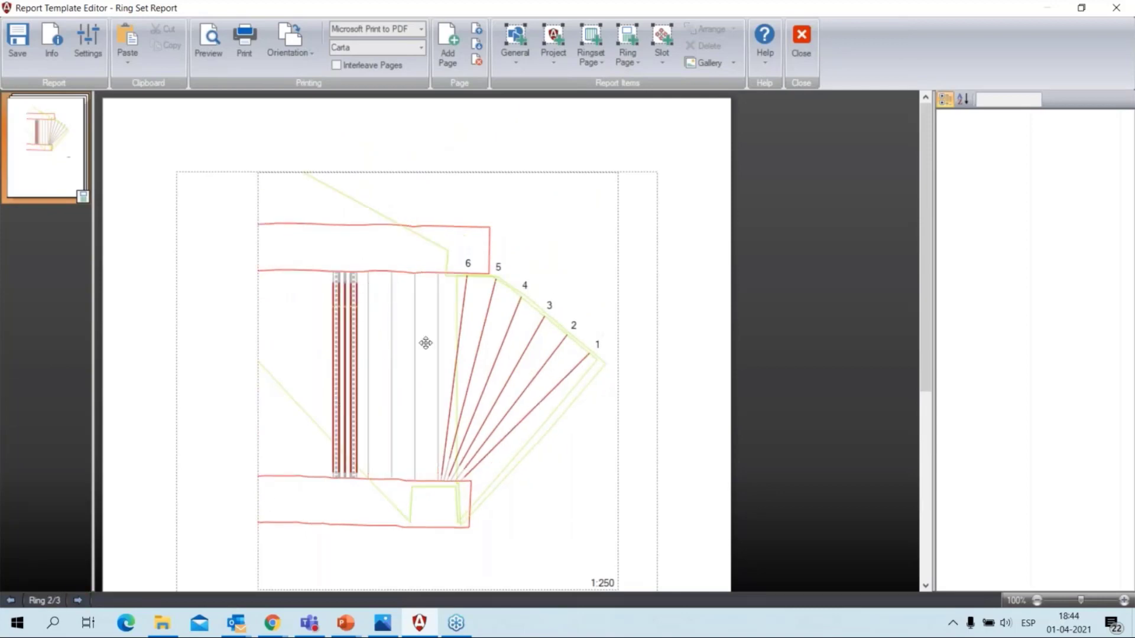
scroll(445, 408, "up", 5, "ctrl")
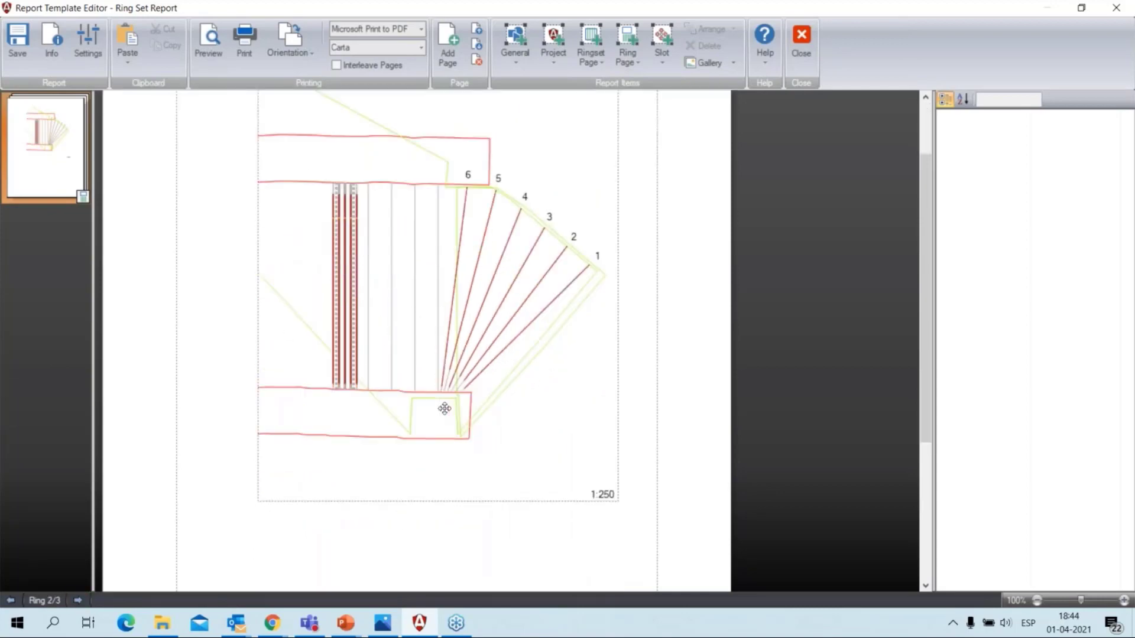
scroll(536, 388, "up", 5, "ctrl")
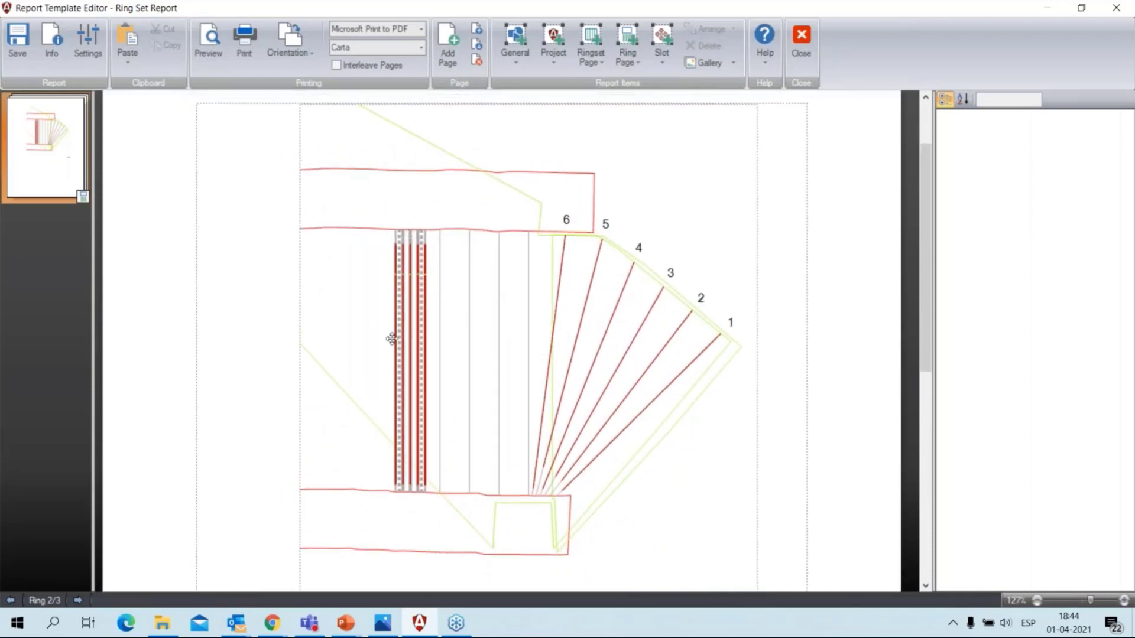
left_click(78, 600)
scroll(528, 295, "down", 1, "ctrl")
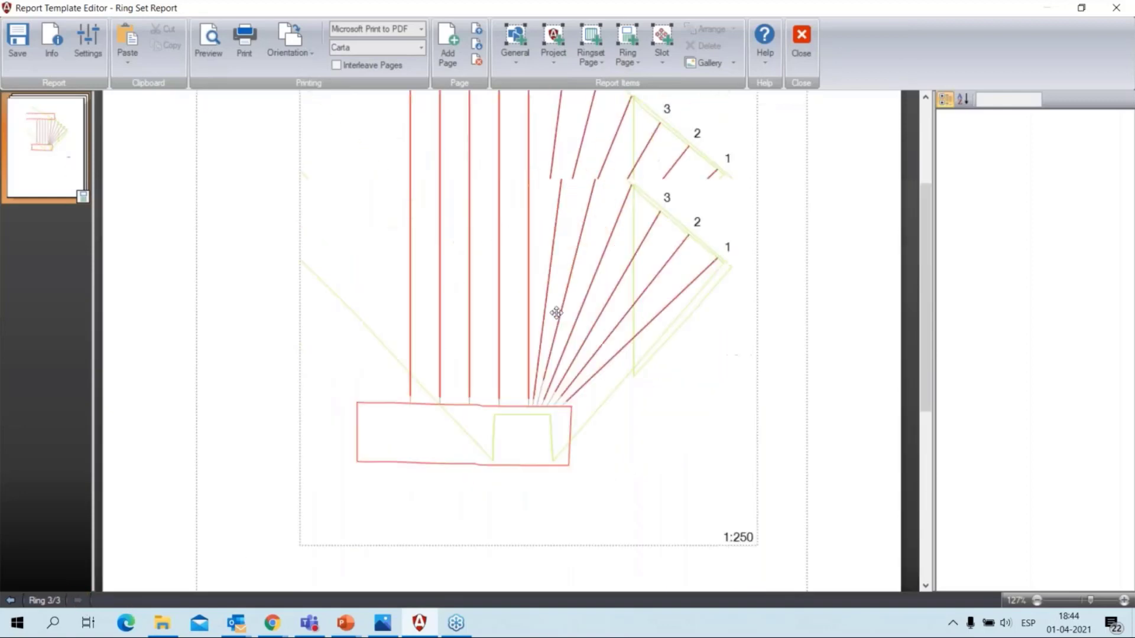
scroll(557, 312, "up", 1, "ctrl")
scroll(646, 334, "down", 4)
scroll(647, 338, "down", 2, "ctrl")
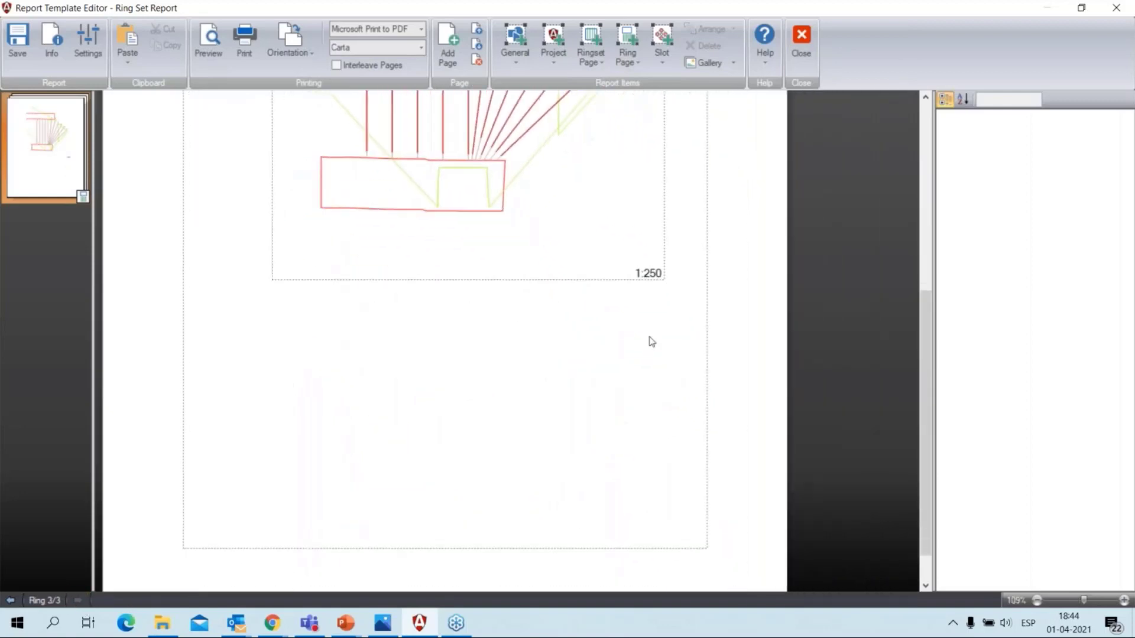
left_click_drag(927, 329, 927, 138)
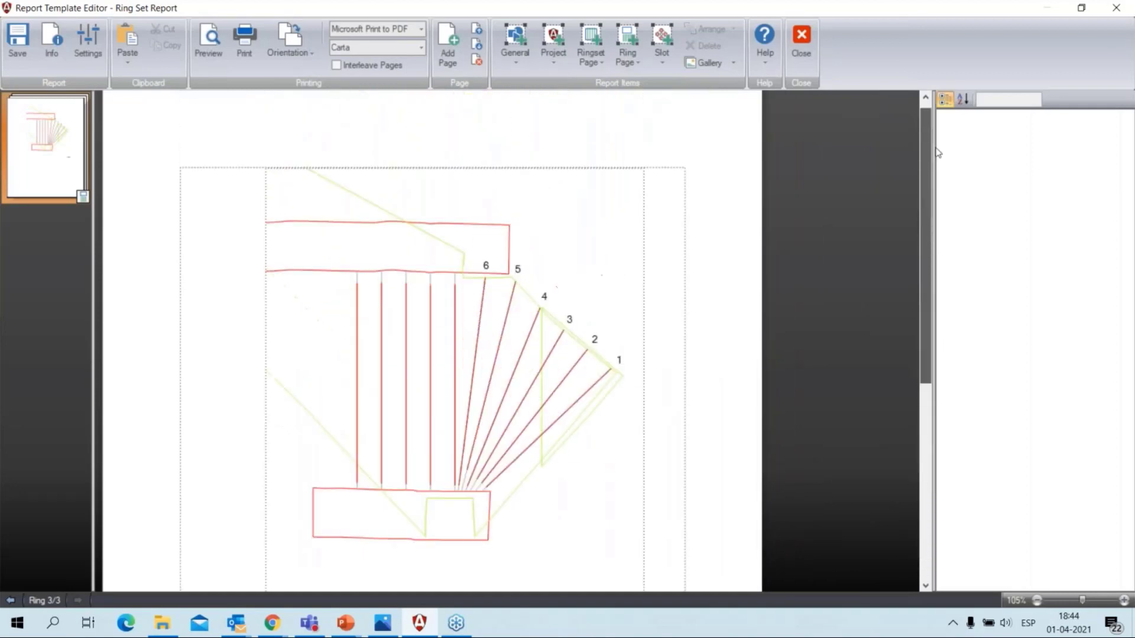
left_click(1037, 600)
left_click(1038, 600)
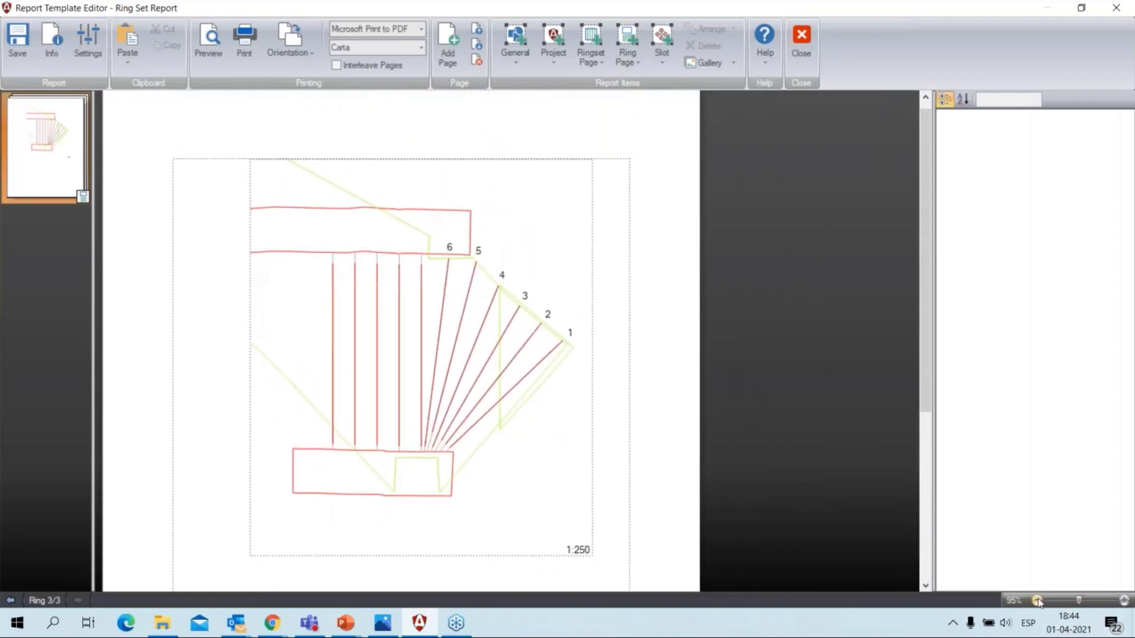
left_click(1037, 601)
- Insert a Slot View in the empty area below the ring view on the report page
scroll(534, 370, "down", 3)
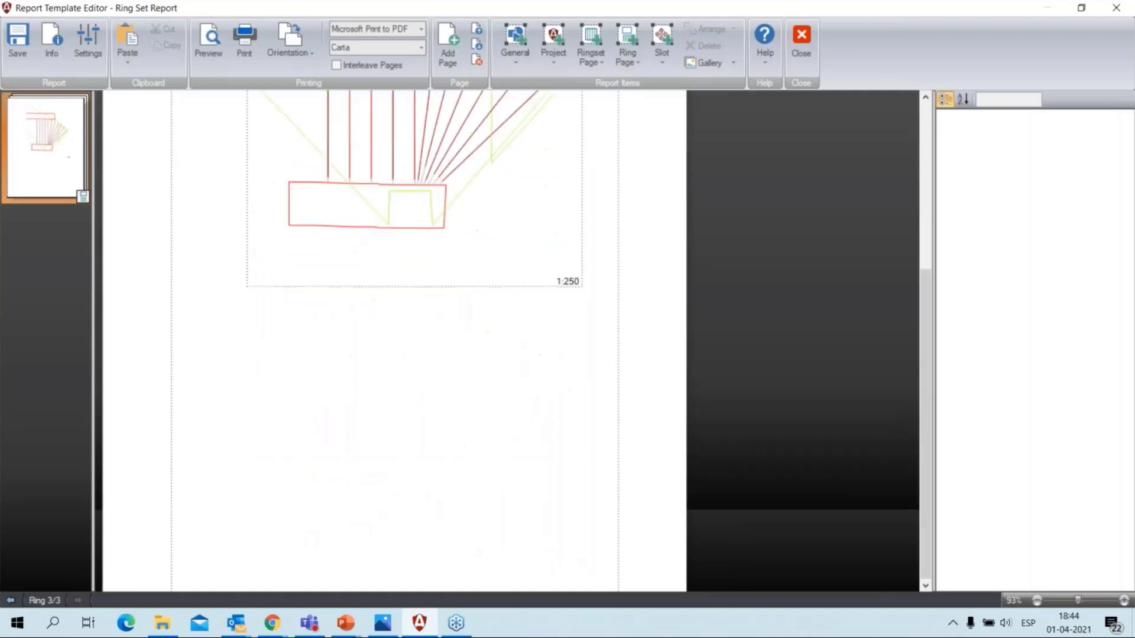
left_click(633, 64)
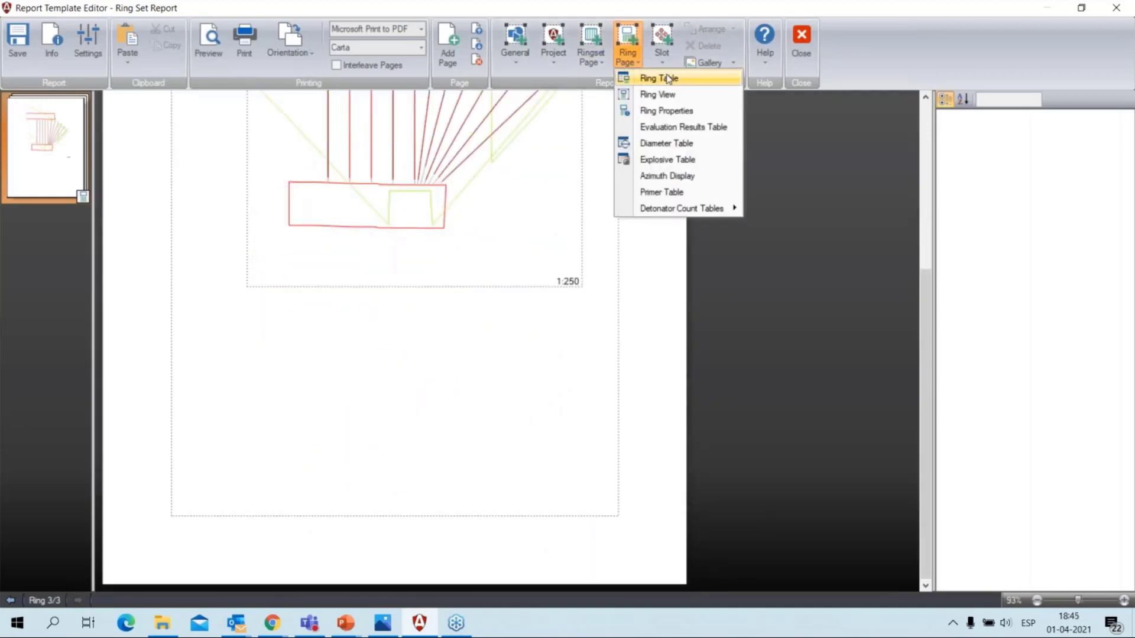
left_click(663, 56)
left_click(689, 78)
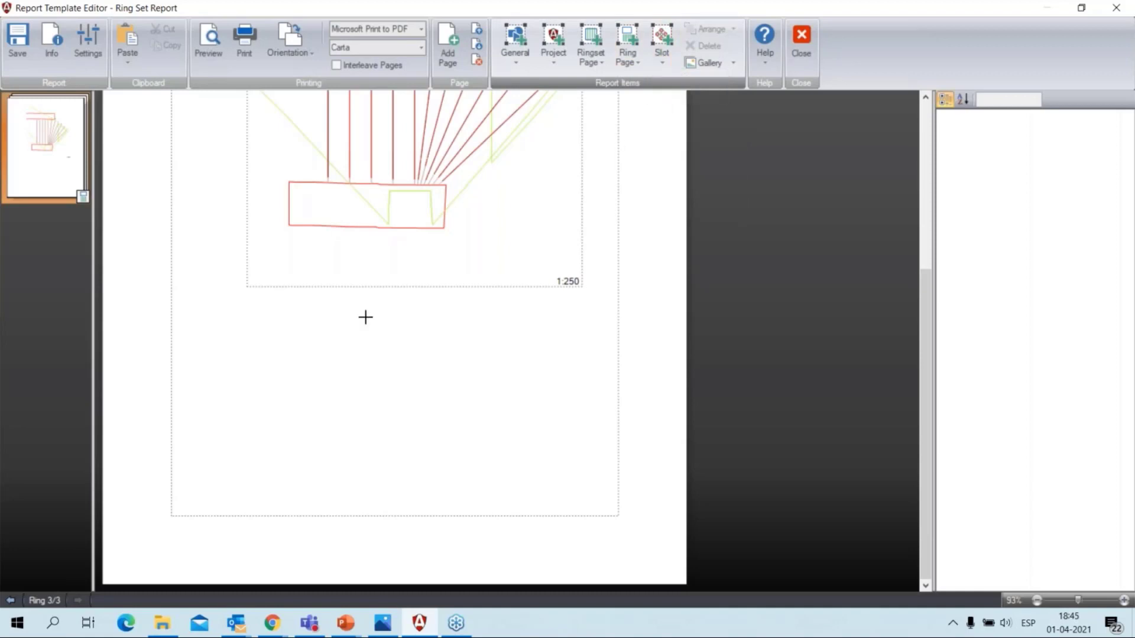
left_click(306, 291)
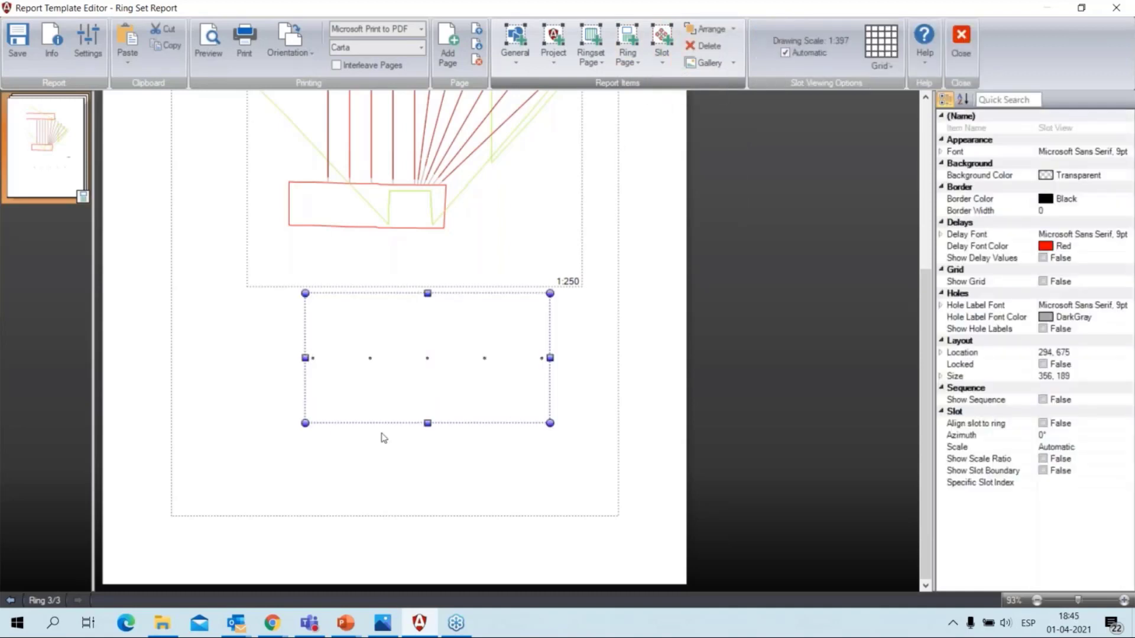
- Widen the slot view to about 413 by 189 and reposition it just below the ring view, at about 245, 670
left_click_drag(307, 359, 281, 358)
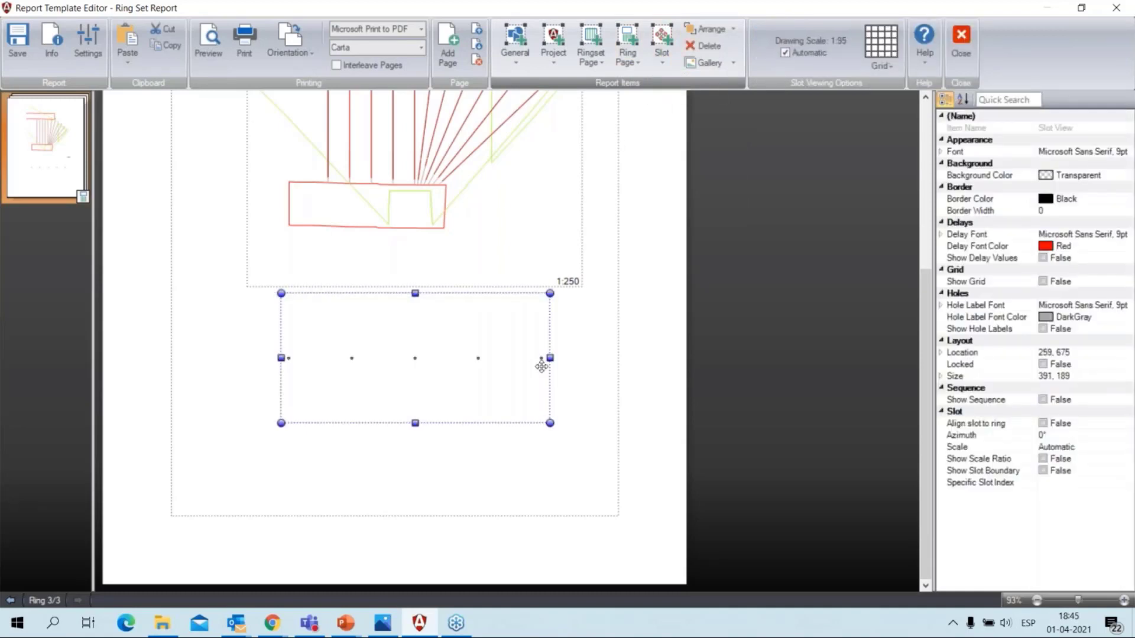
left_click_drag(555, 357, 565, 357)
left_click(420, 474)
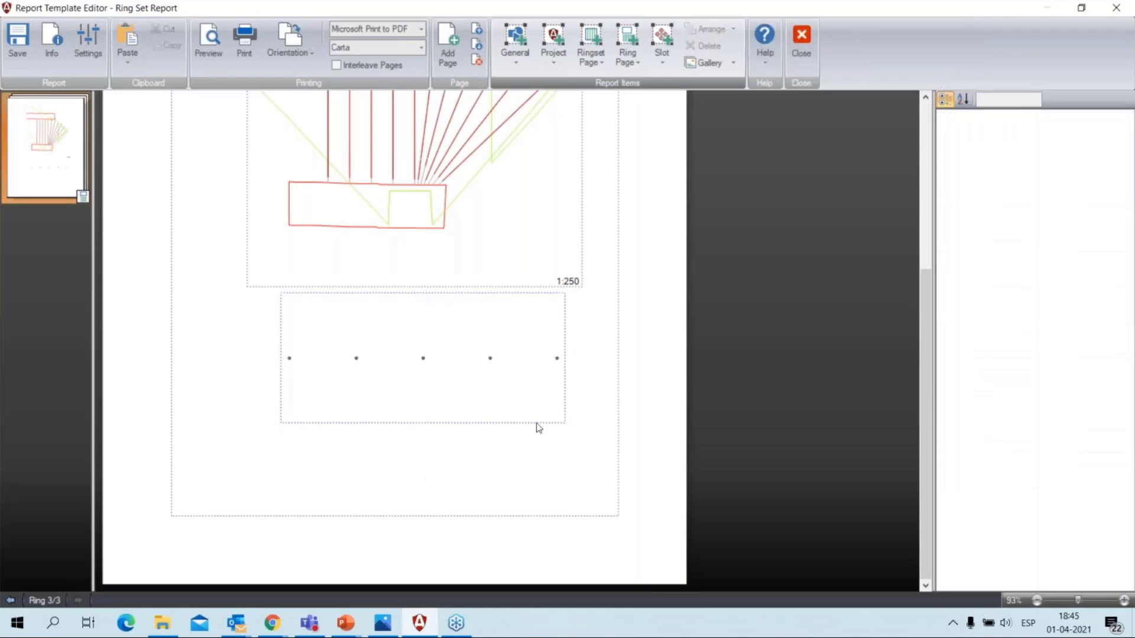
left_click_drag(448, 359, 438, 355)
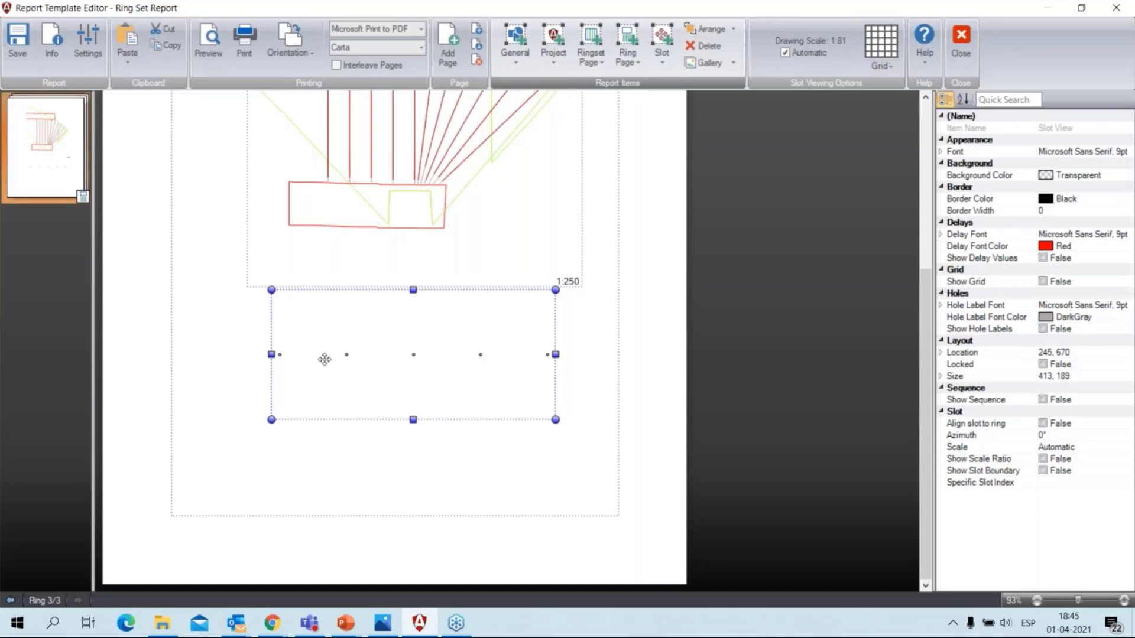
- Show the slot boundary in the slot view, working on ring 2's report page
left_click(12, 599)
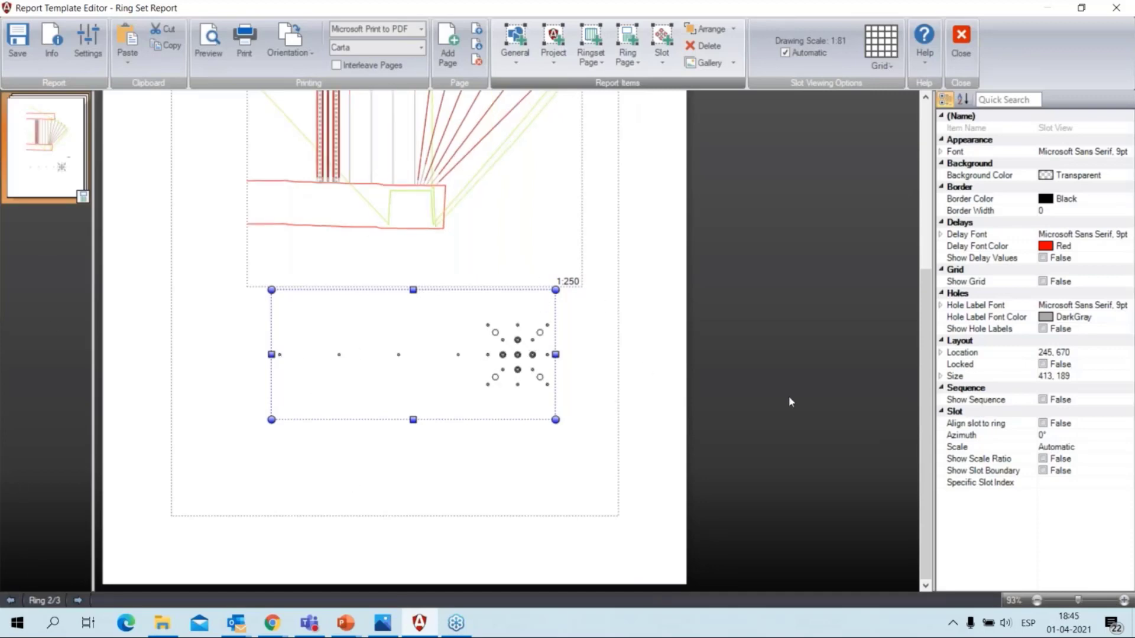
scroll(788, 402, "up", 2)
left_click(1047, 471)
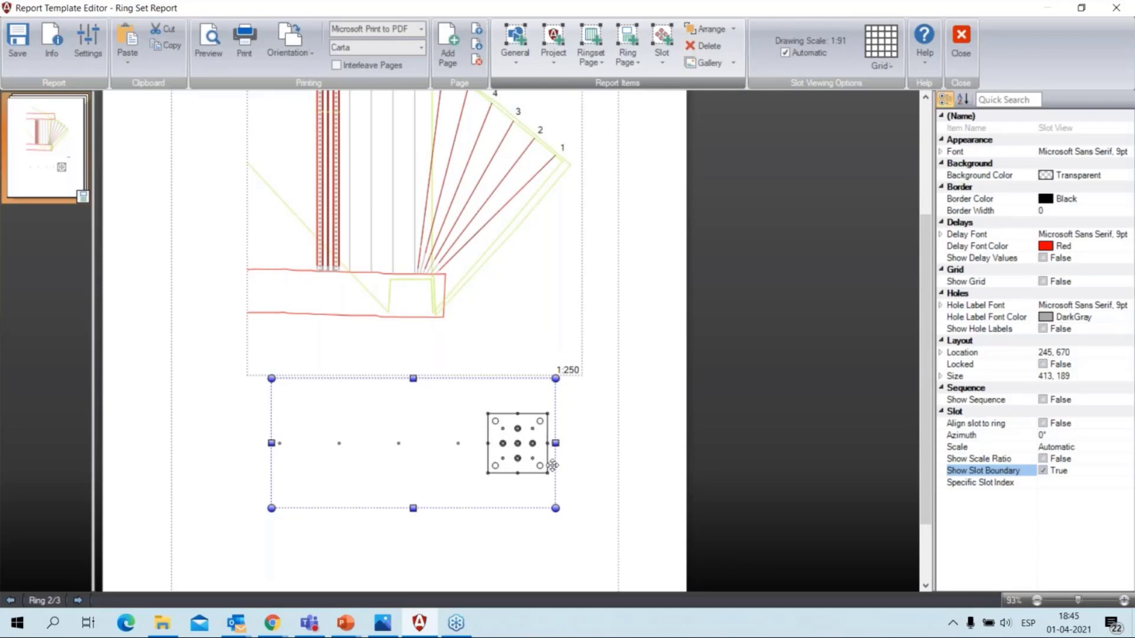
- Insert a Slot Table below the slot view on ring 1's page, moving it to about 152, 881
left_click(10, 600)
scroll(827, 435, "down", 2)
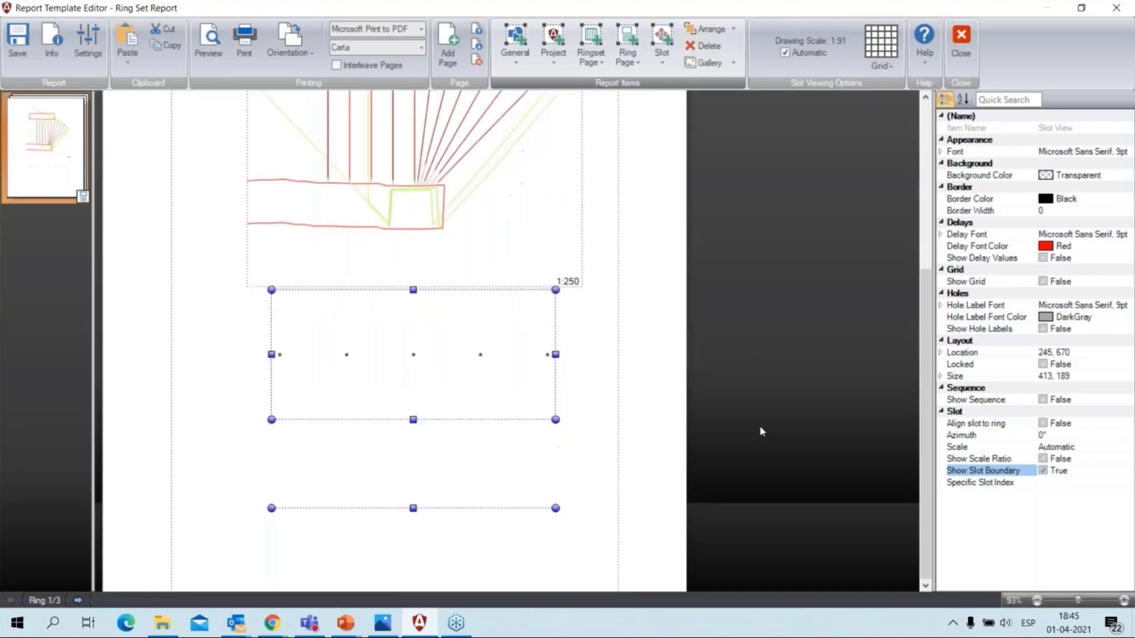
left_click(662, 47)
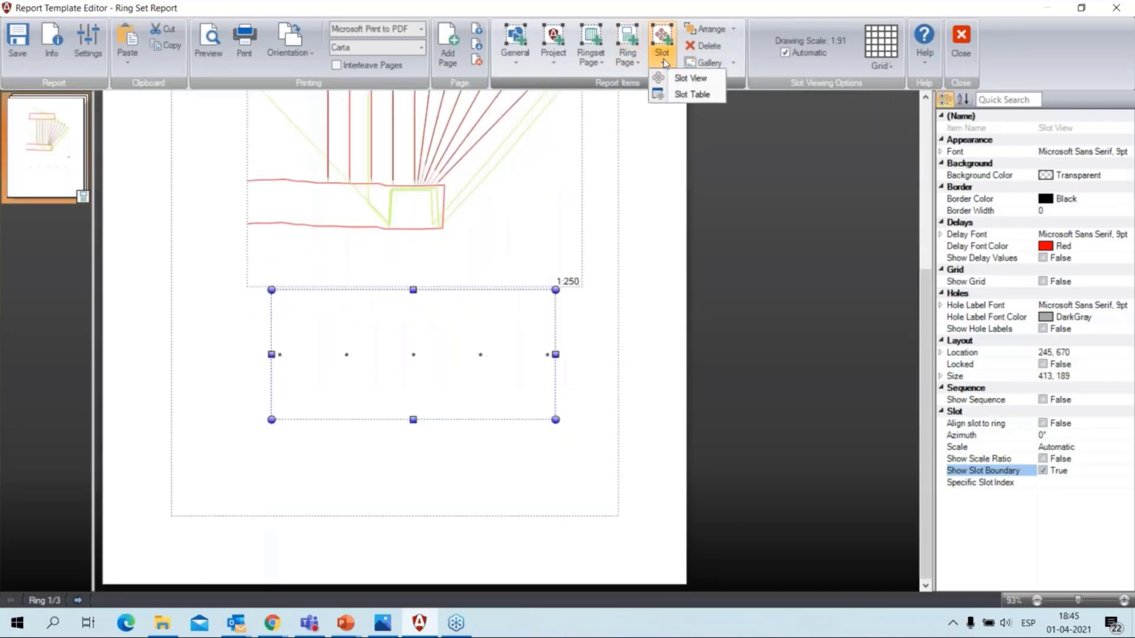
left_click(692, 95)
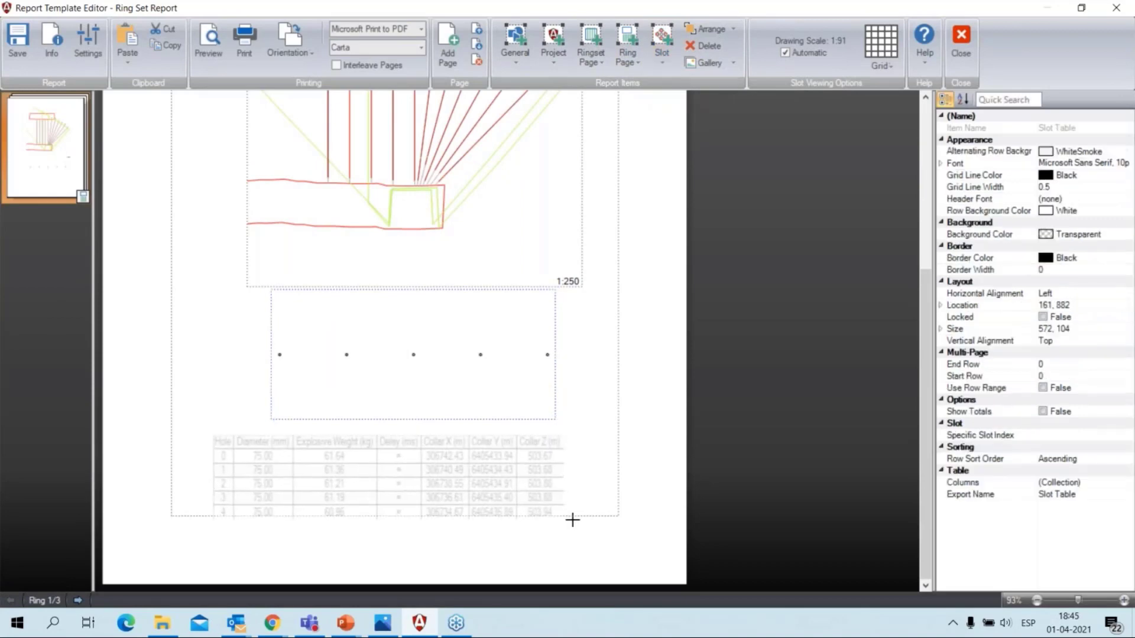
left_click(597, 516)
left_click_drag(476, 488, 470, 487)
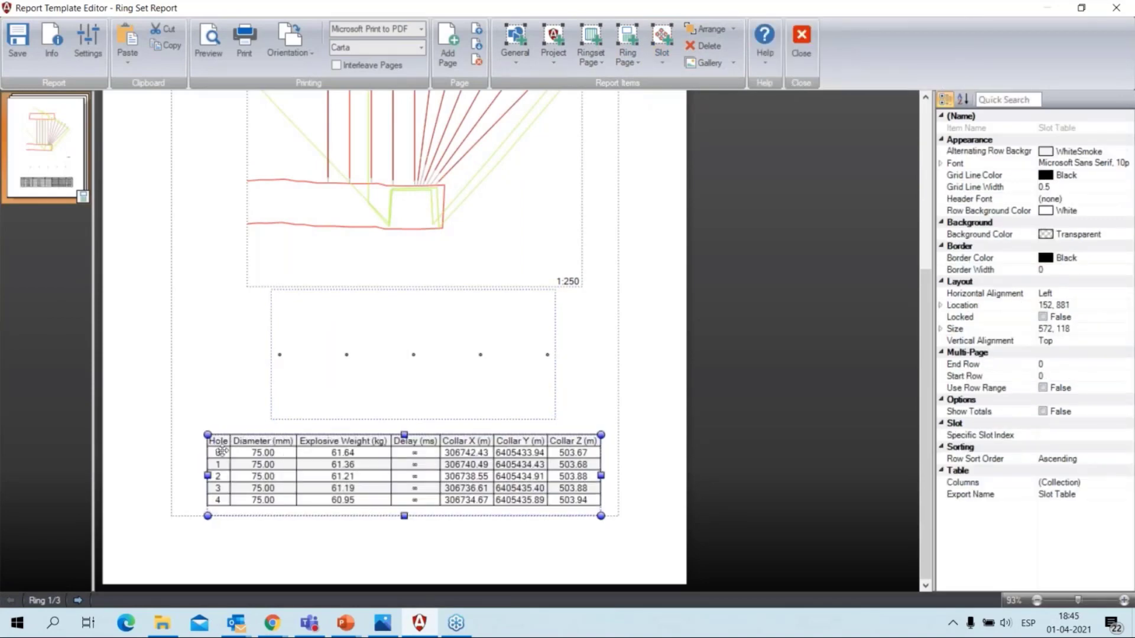
- Examine ring 2's report page to check how the slot table fits with the ring view and slot view
left_click(78, 601)
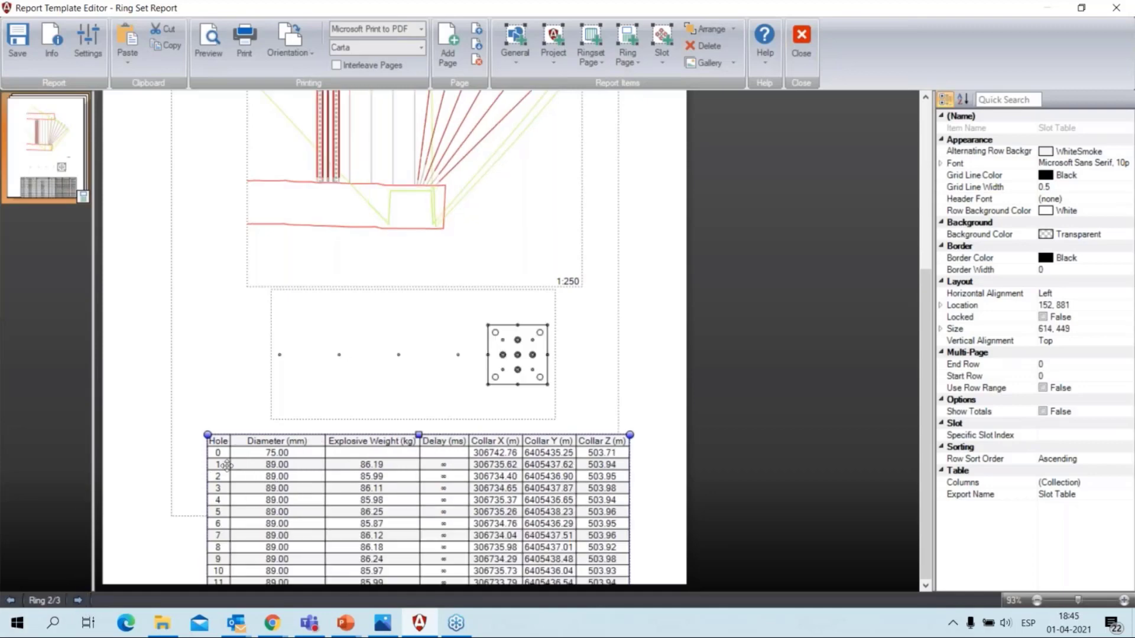
left_click(177, 462)
scroll(371, 328, "up", 5)
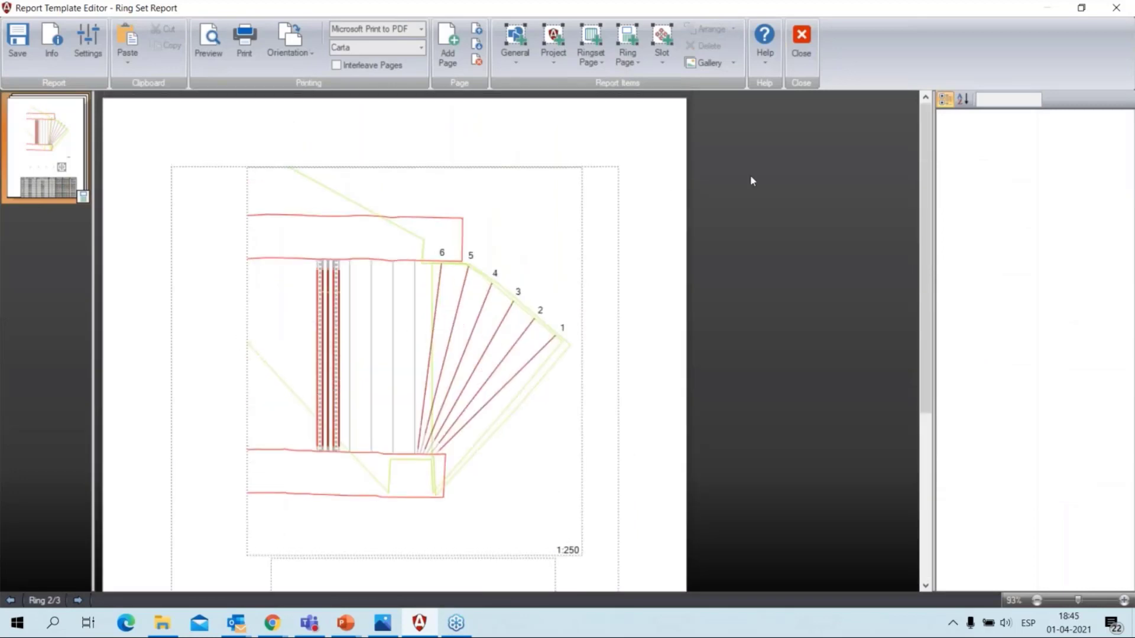
scroll(447, 374, "down", 2)
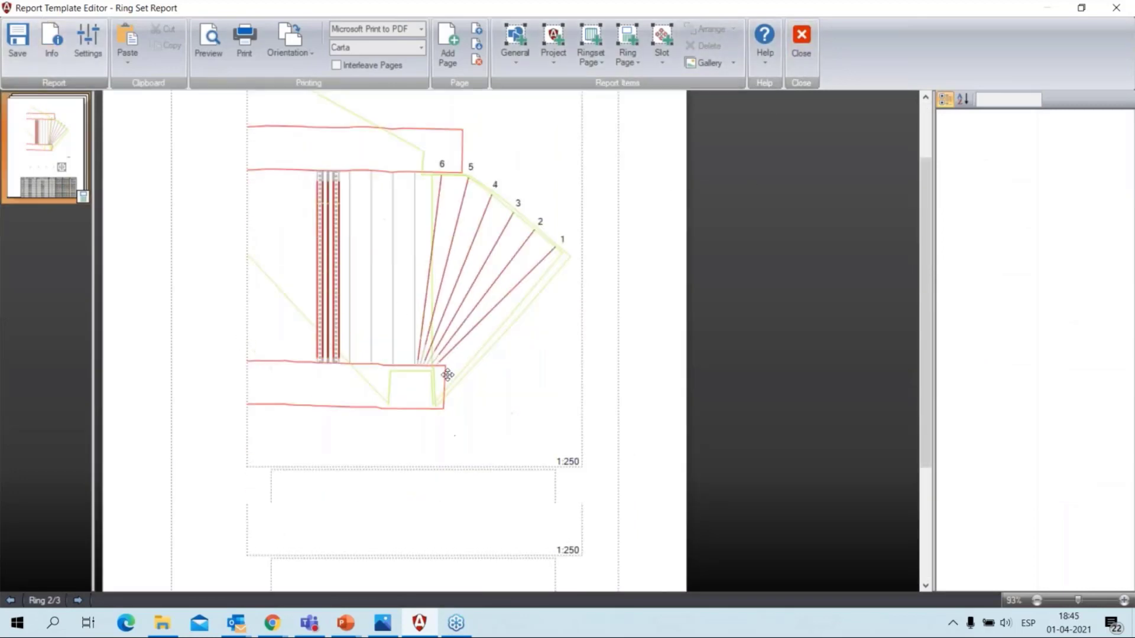
scroll(177, 507, "down", 5)
scroll(207, 372, "up", 5)
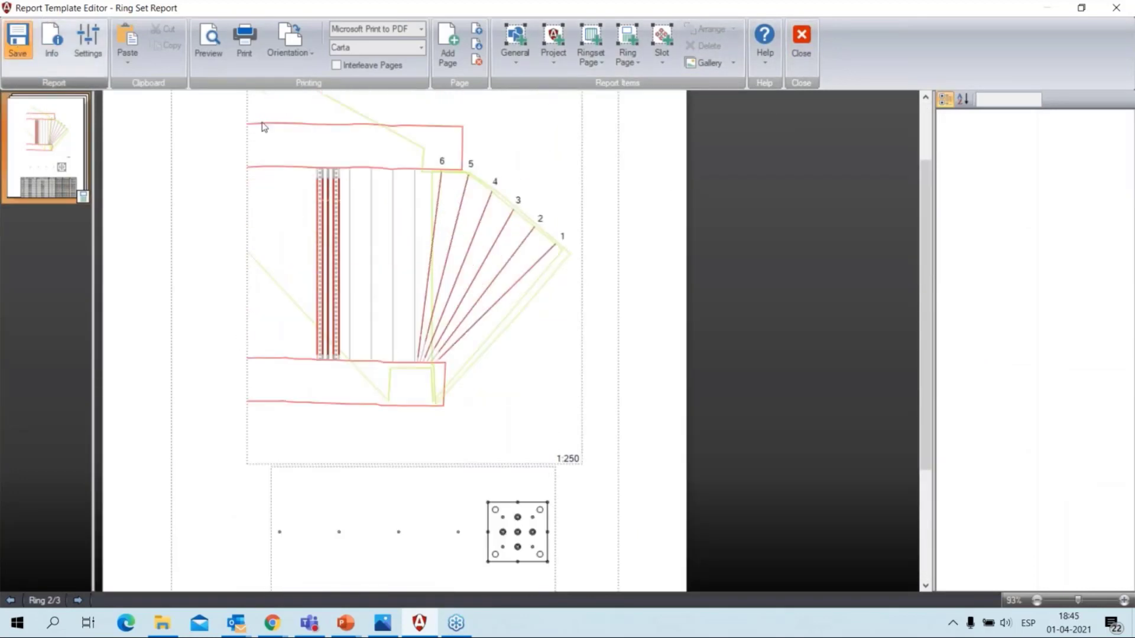
- Cancel naming the new report template and close the report template editor
left_click(598, 397)
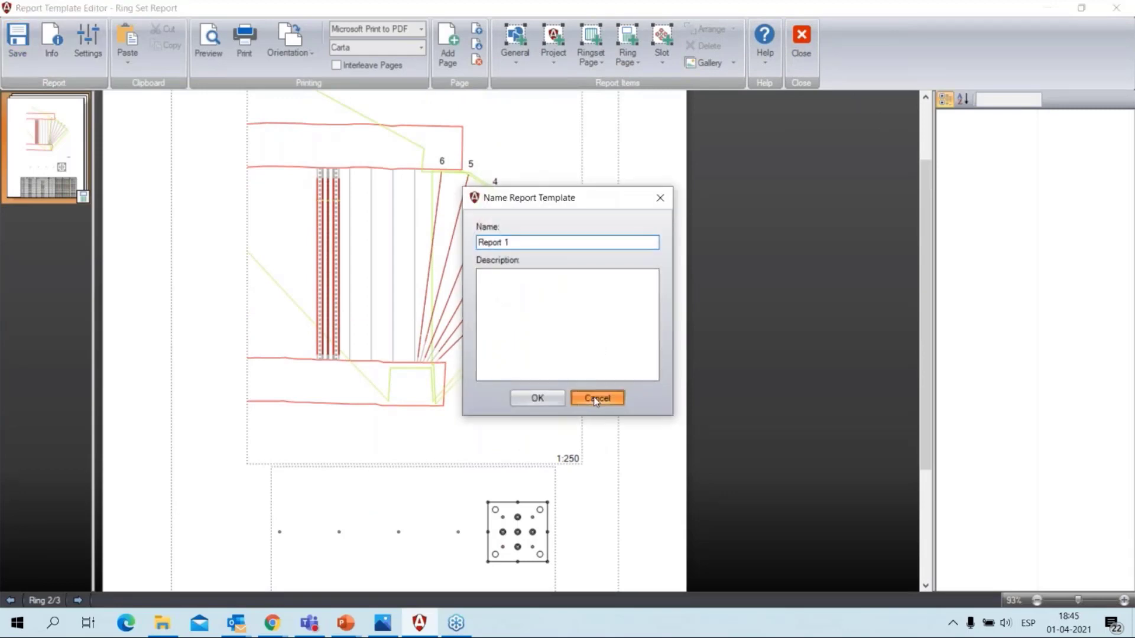
left_click(802, 56)
left_click(611, 360)
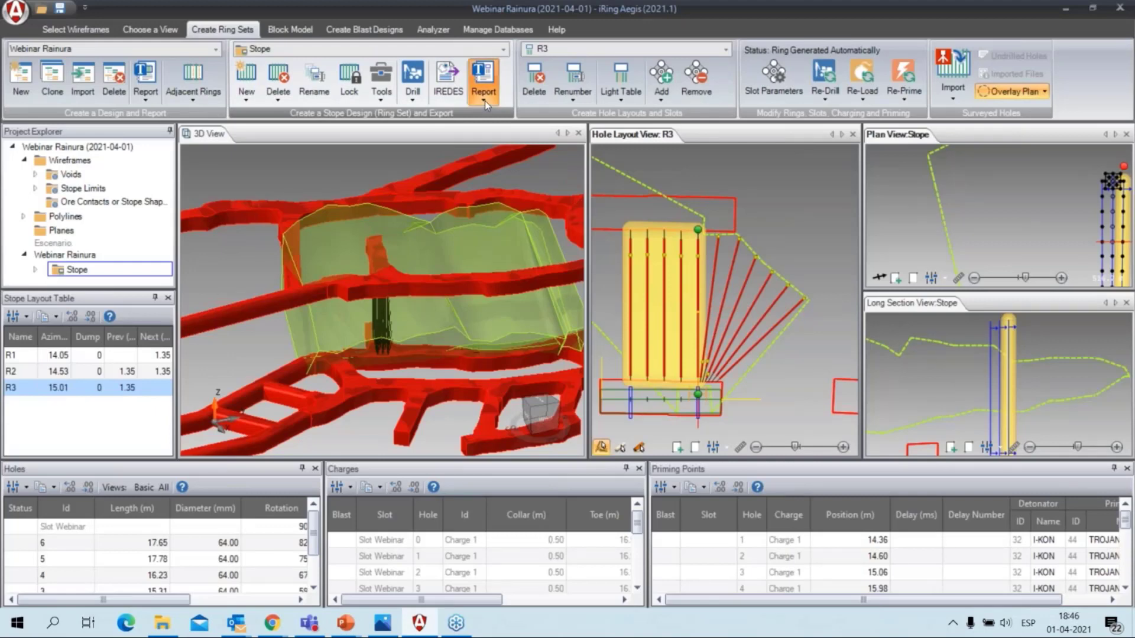
- Open the existing ring set report template 001 Reporte Perfo CL Webinar for editing and look over its first page
left_click(485, 101)
mouse_move(672, 144)
left_mouse_down()
mouse_move(673, 233)
mouse_move(680, 135)
left_mouse_up()
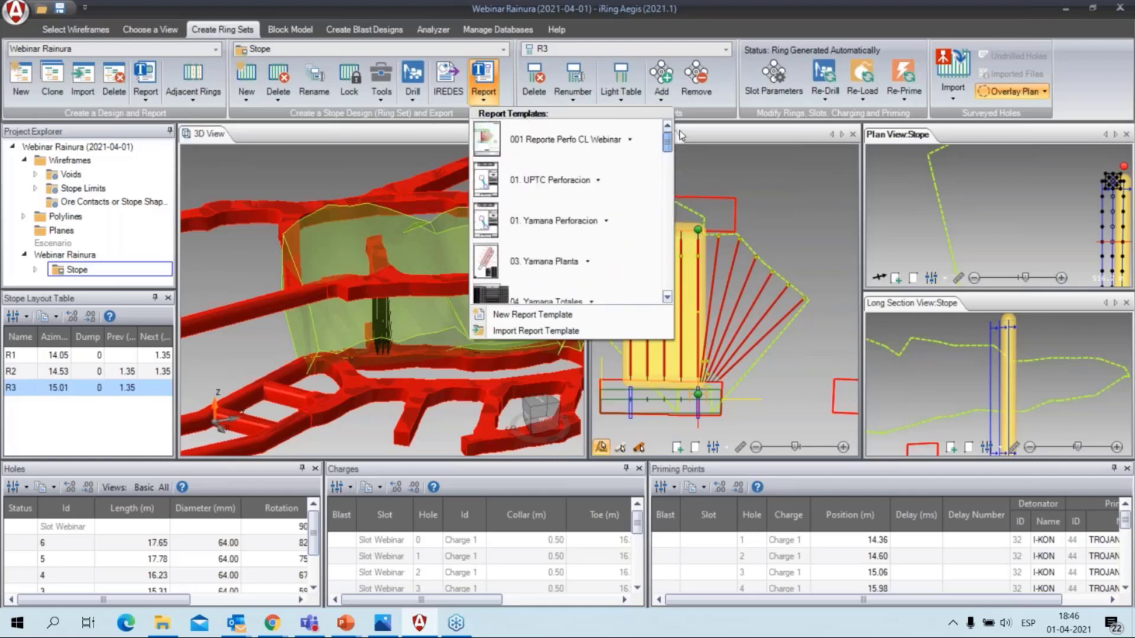
left_click(581, 153)
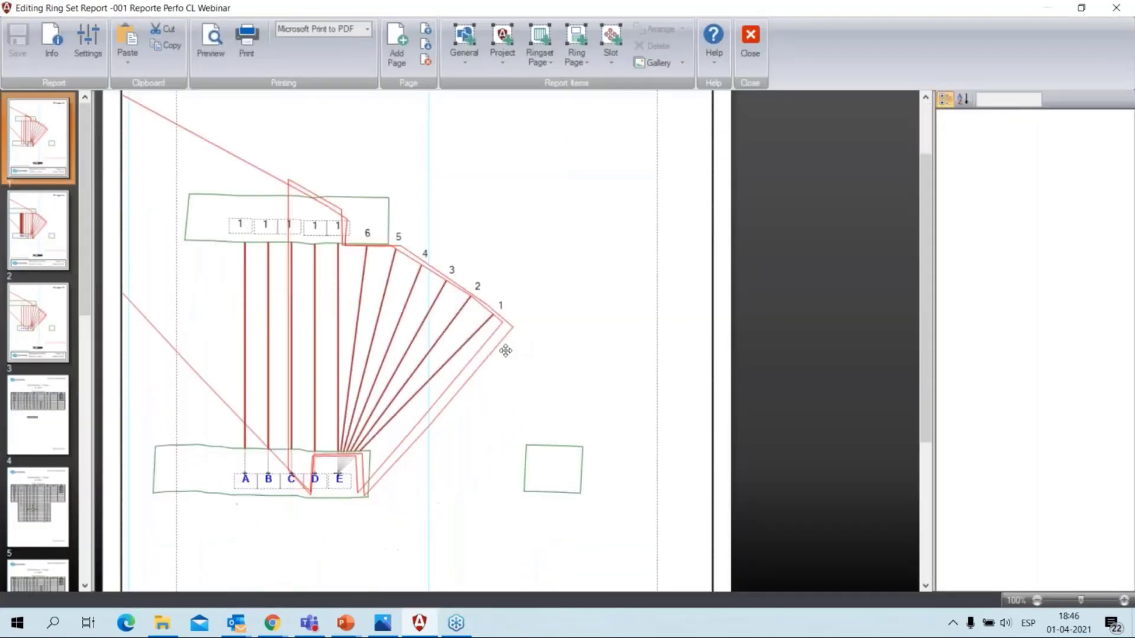
scroll(366, 378, "down", 5)
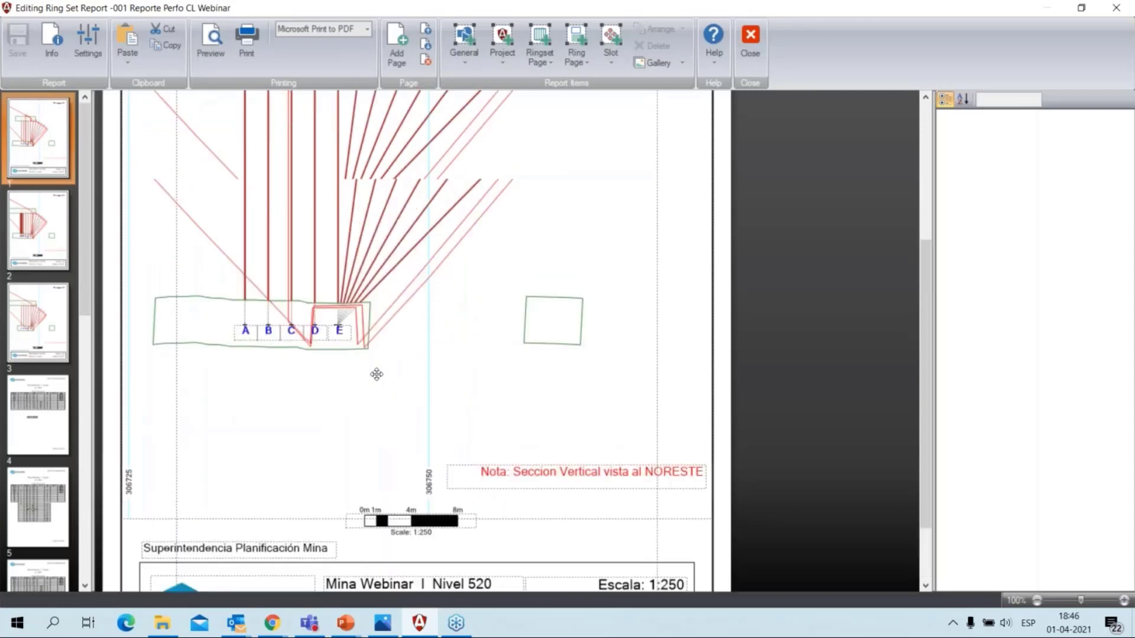
scroll(377, 374, "up", 8)
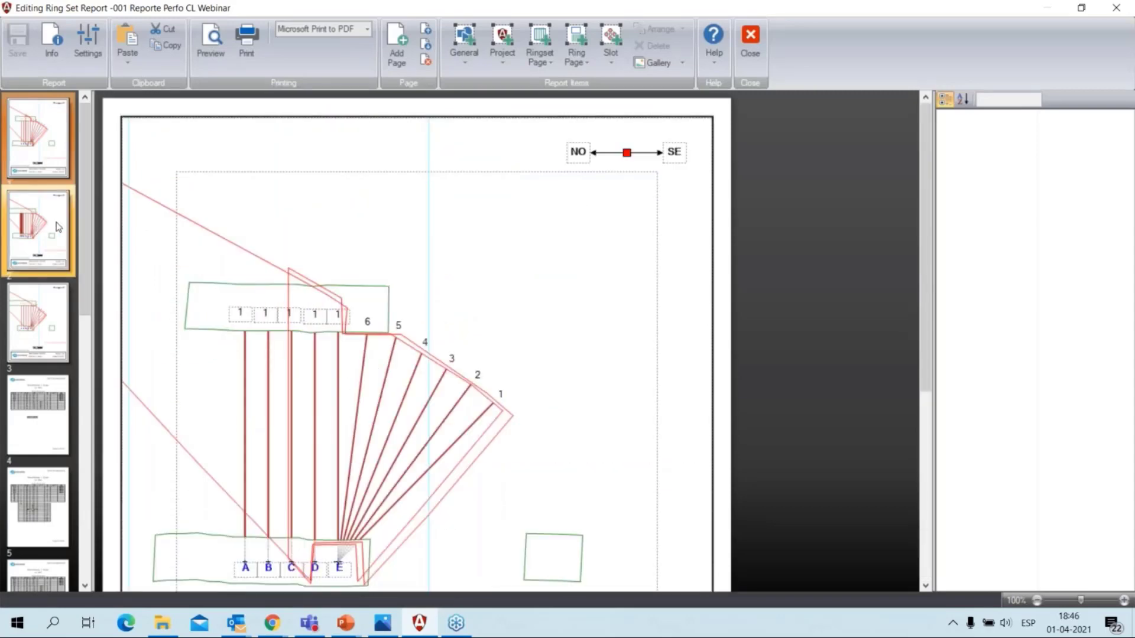
scroll(178, 261, "down", 5)
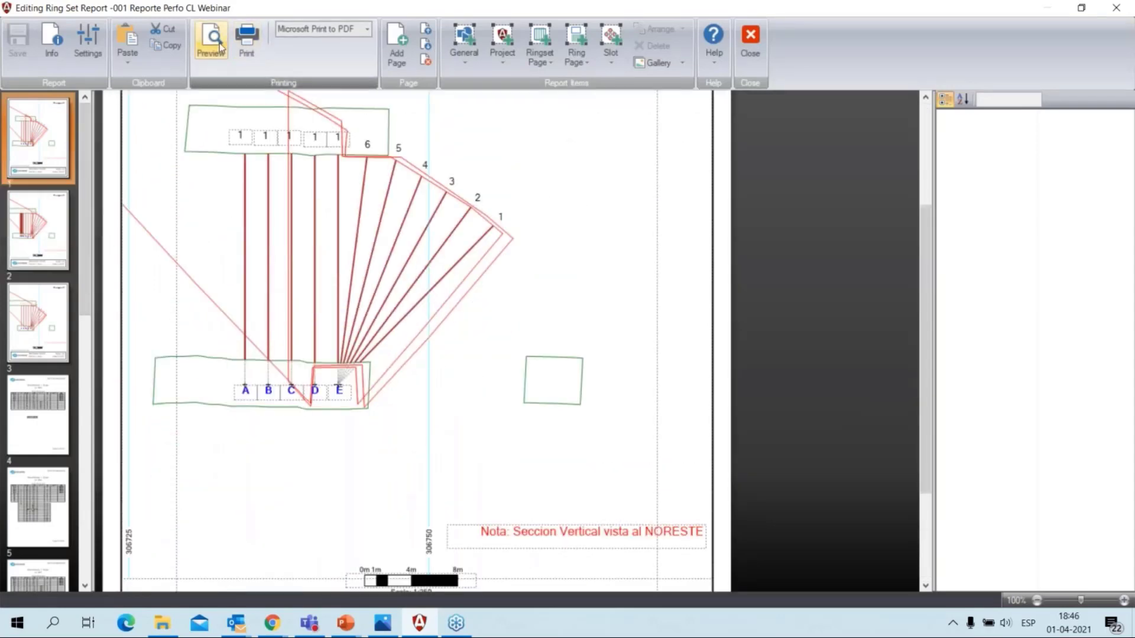
- Generate the report's print preview, maximize it and page through the ring sections, hole tables, slot pages and plan view
left_click(214, 41)
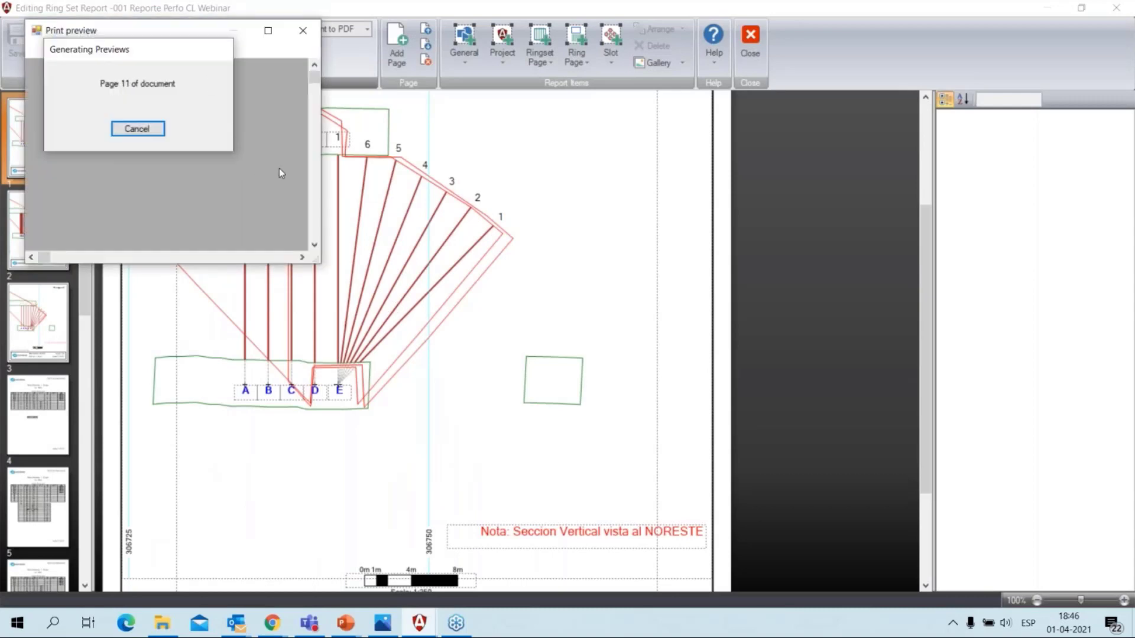
left_click(268, 30)
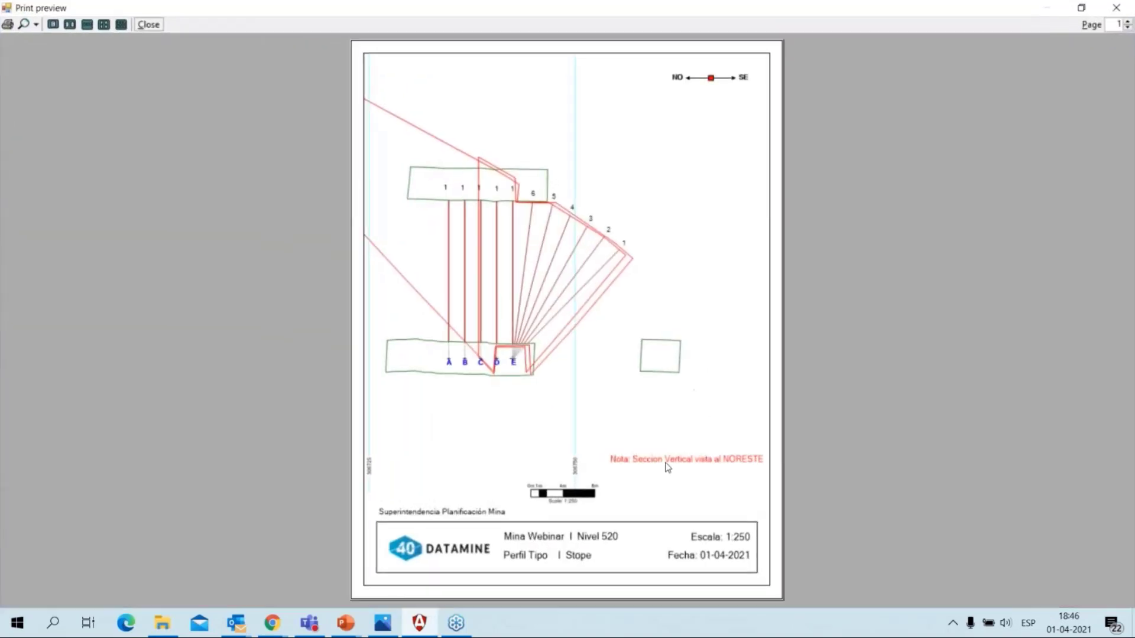
left_click(1128, 22)
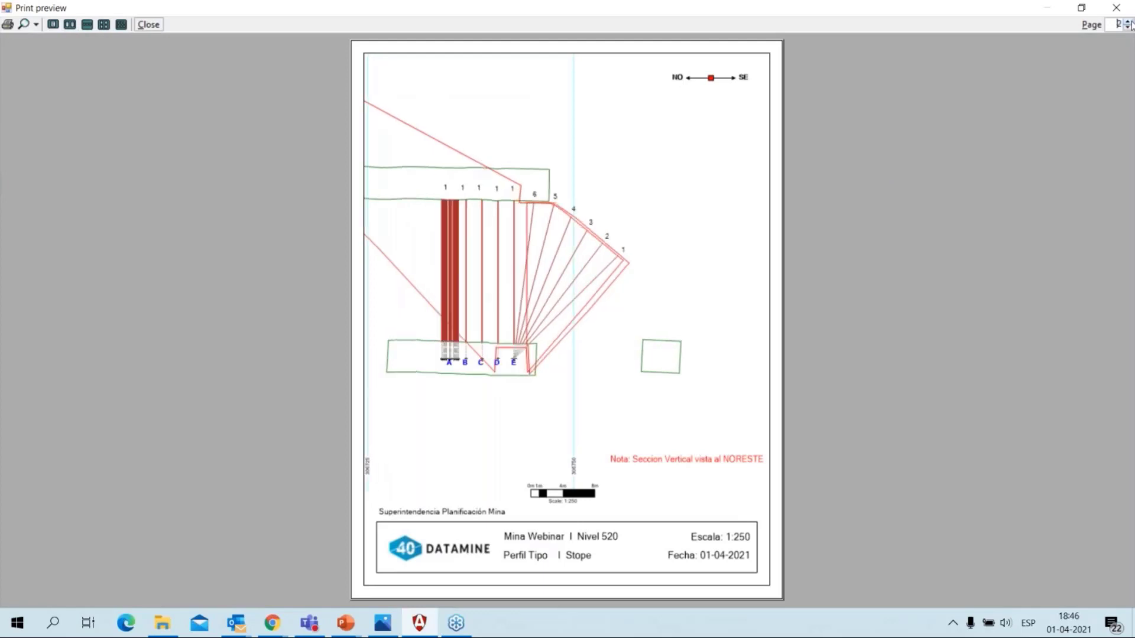
left_click(1129, 22)
left_click(1129, 22)
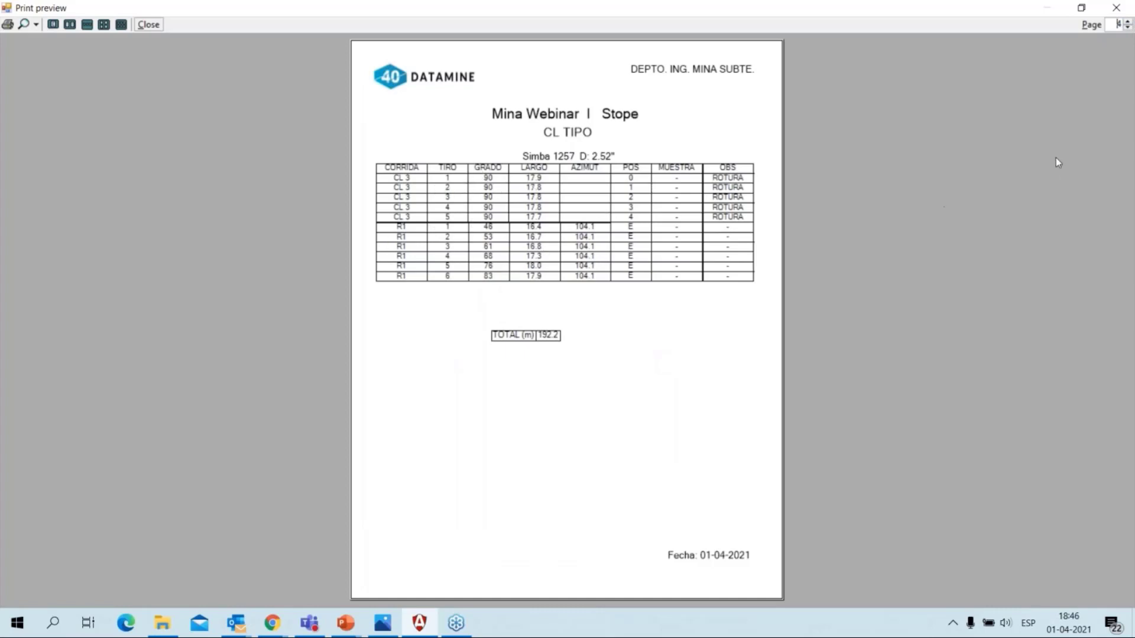
left_click(1129, 21)
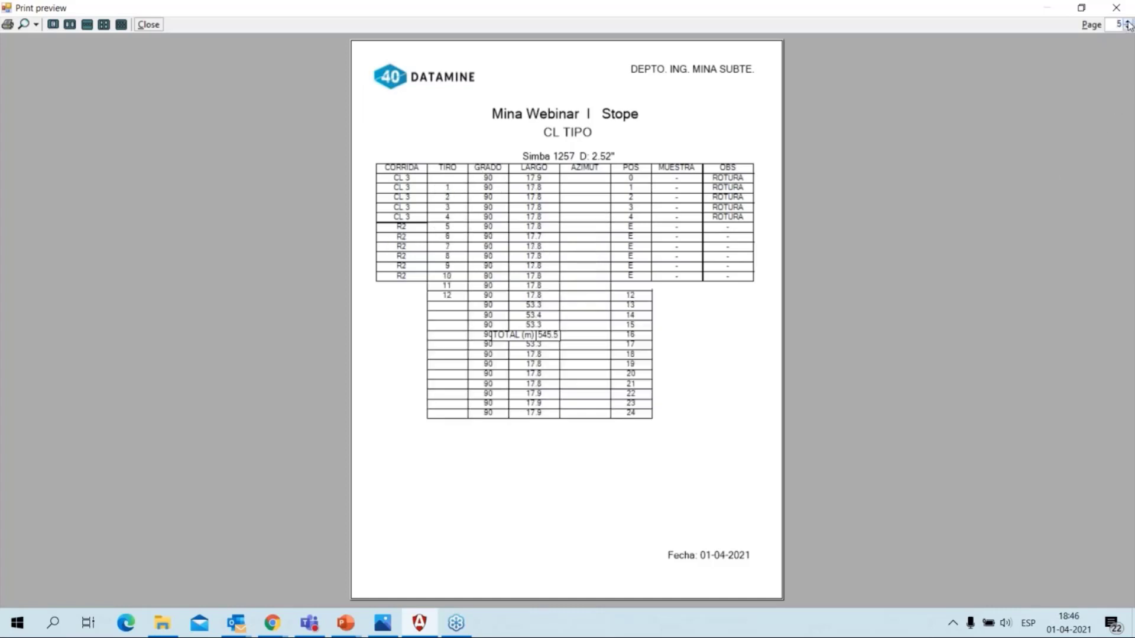
left_click(1129, 22)
left_click(1128, 22)
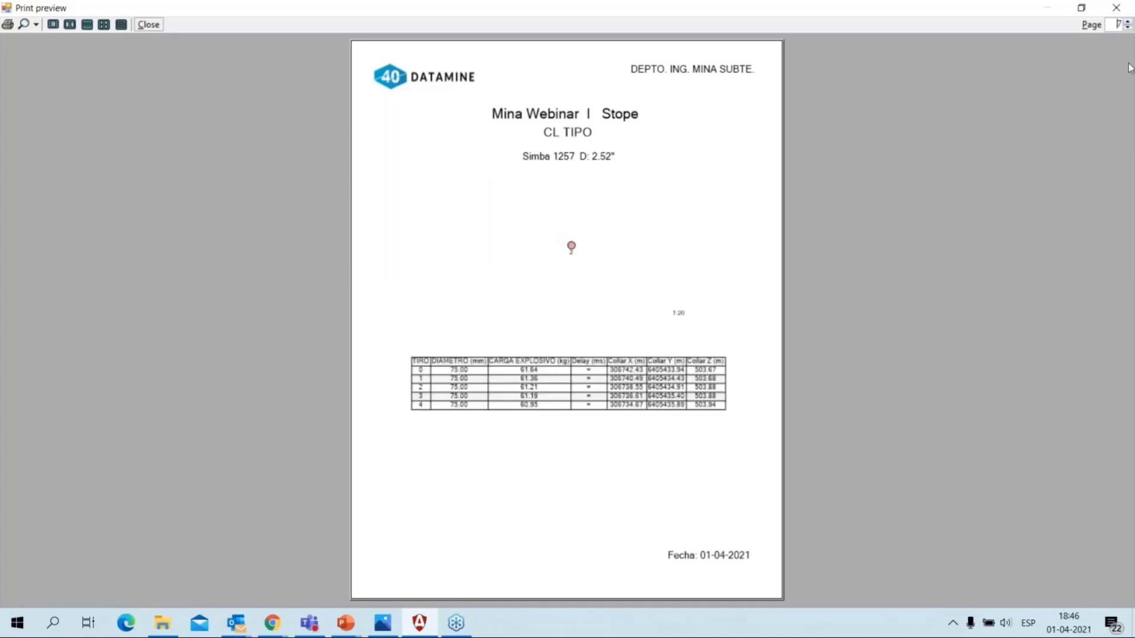
left_click(1128, 22)
left_click(1129, 22)
left_click(1129, 22)
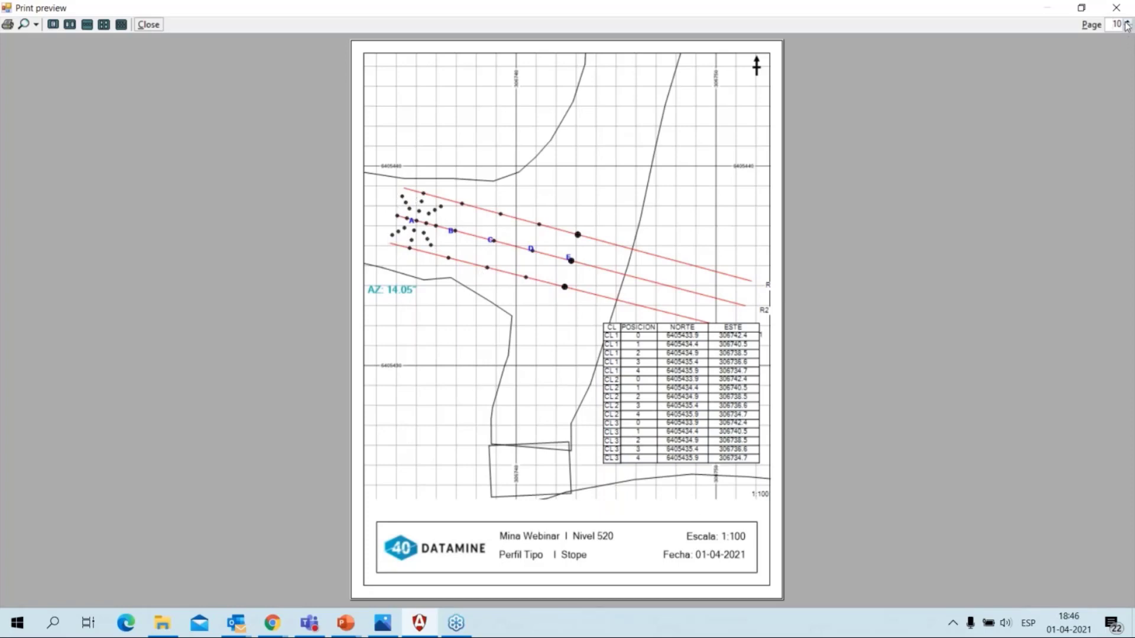
left_click(1128, 22)
key("alt+Tab")
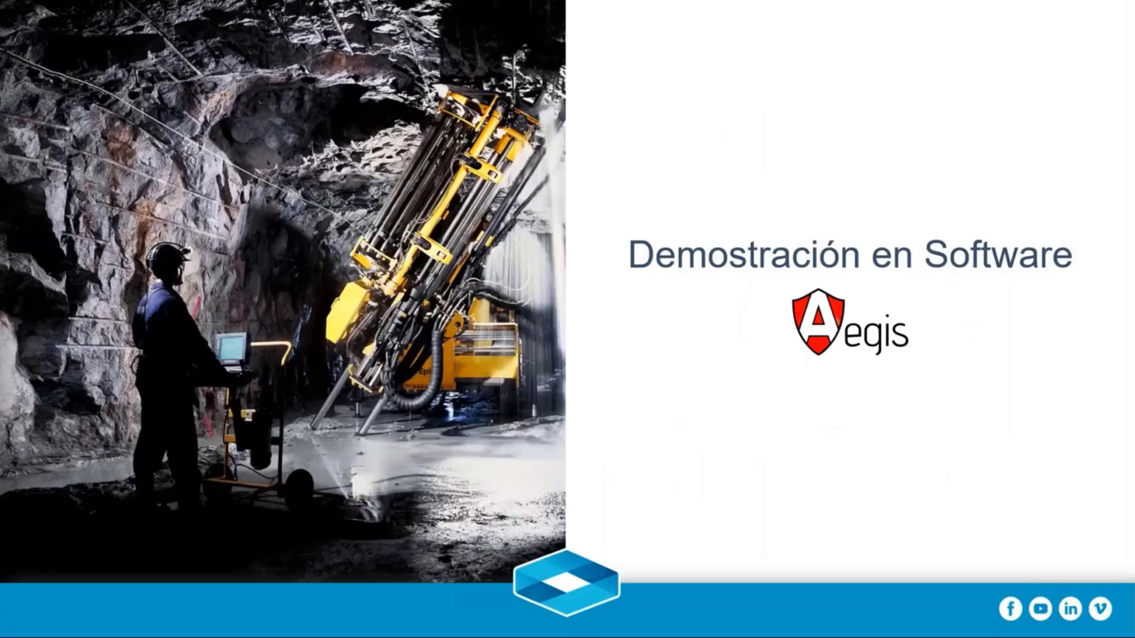
key("Right")
key("Right")
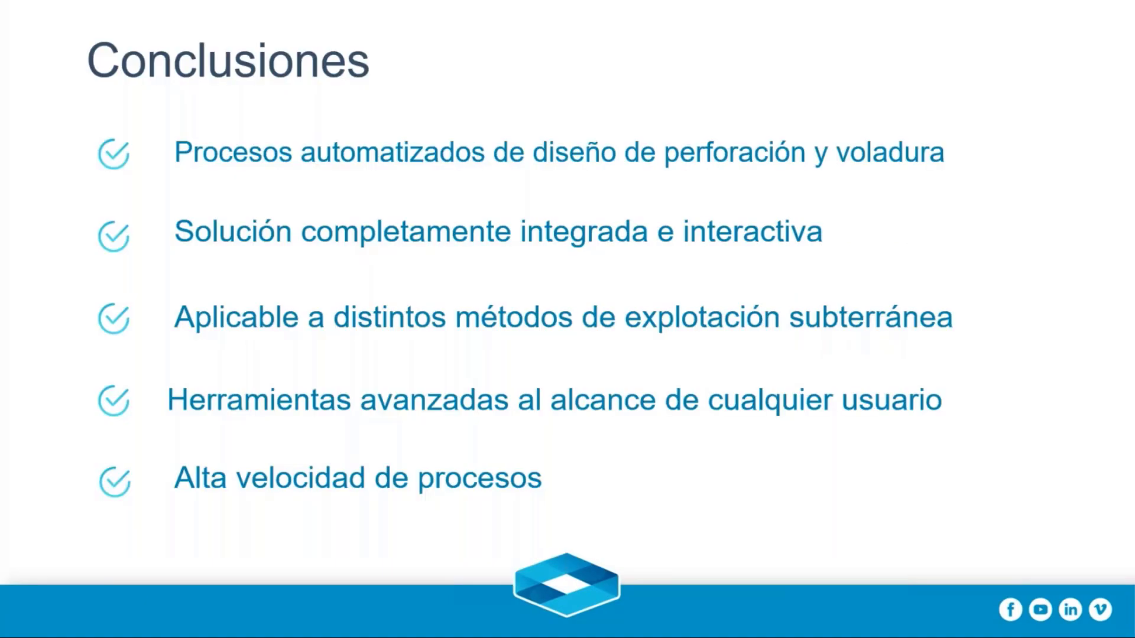